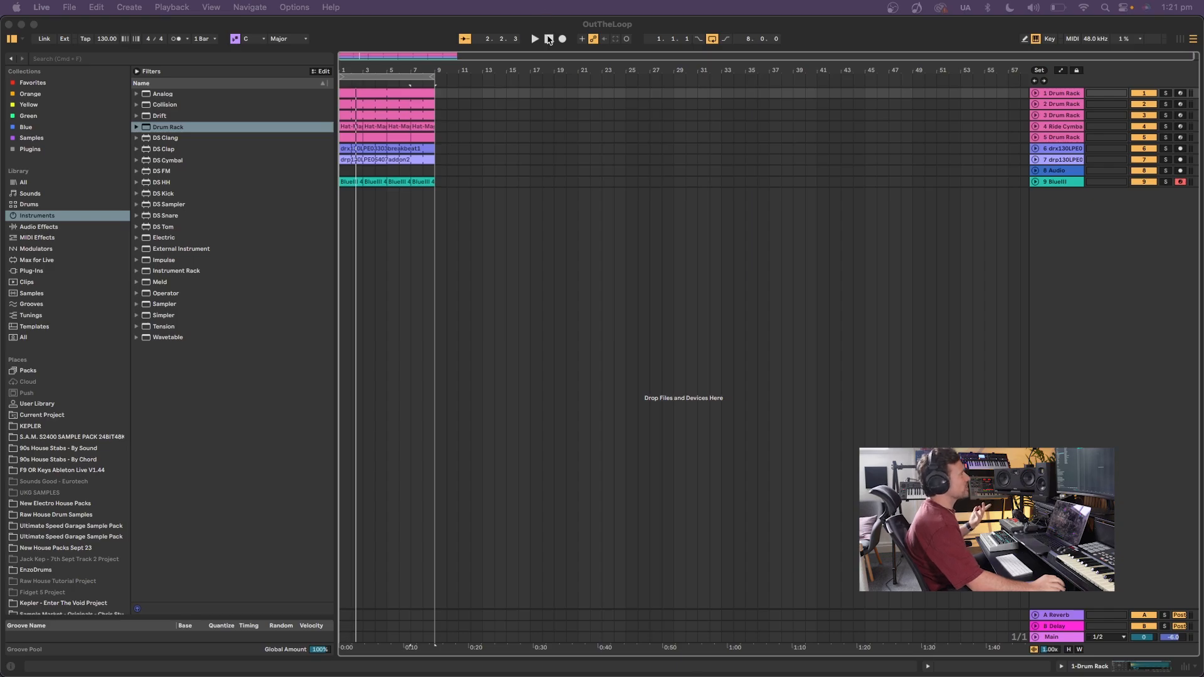
Play back the eight-bar loop in the arrangement to hear its current state.
key(space)
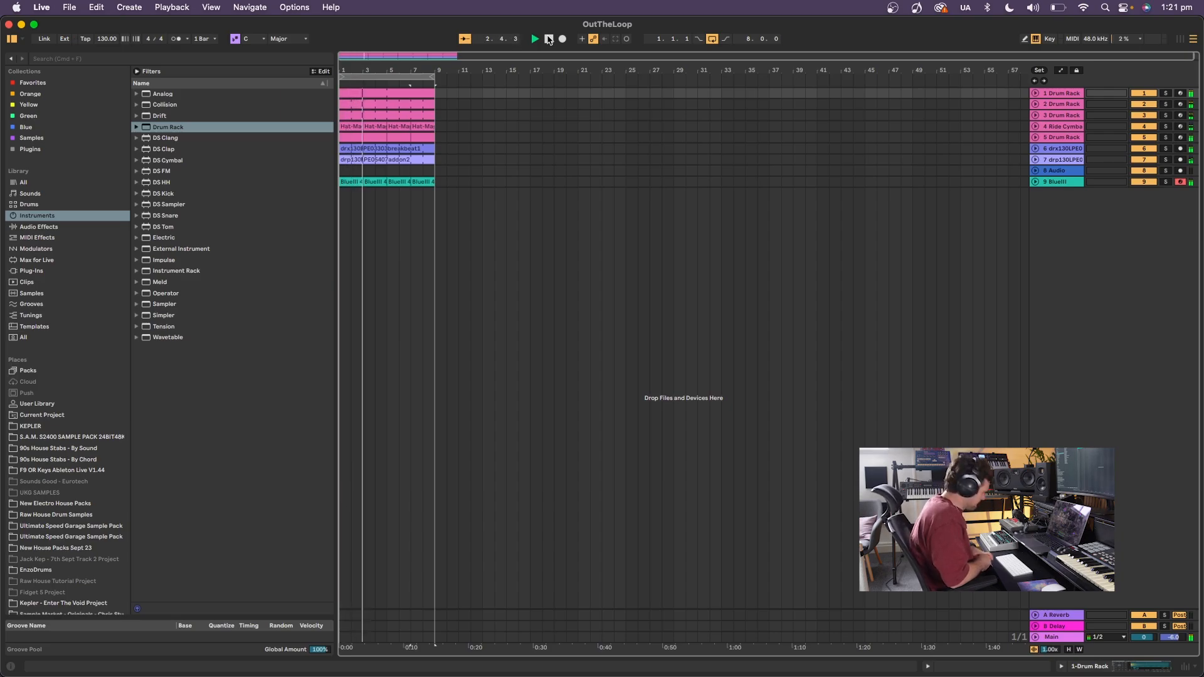
click(549, 39)
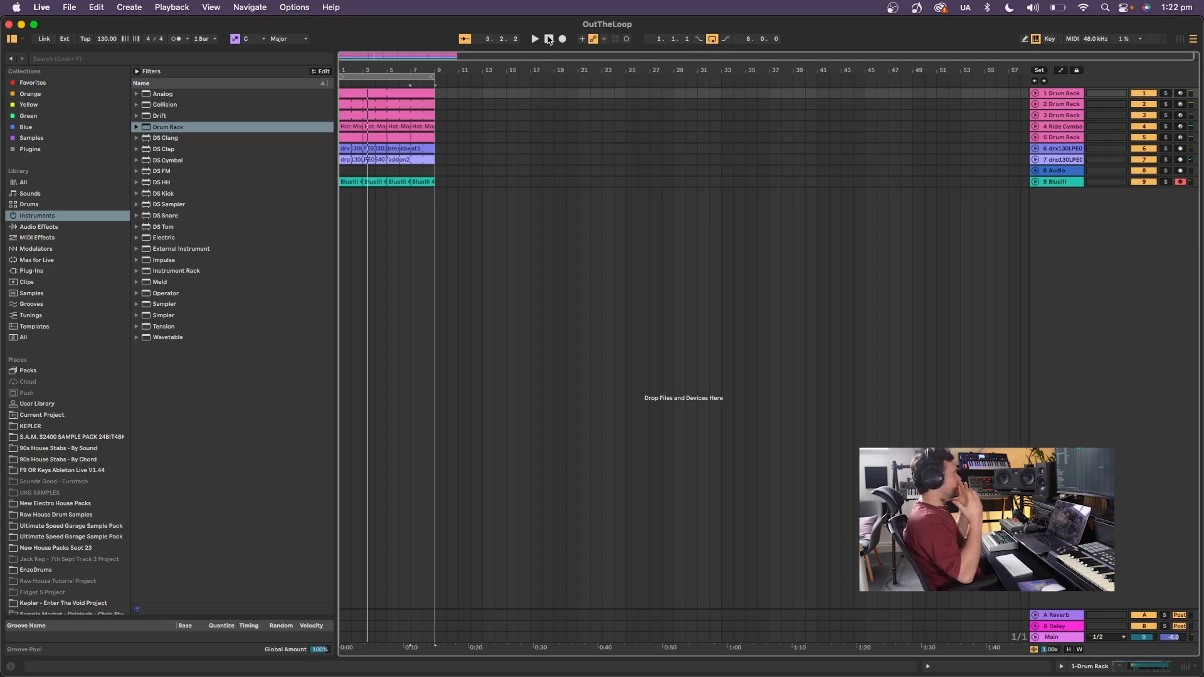
click(432, 215)
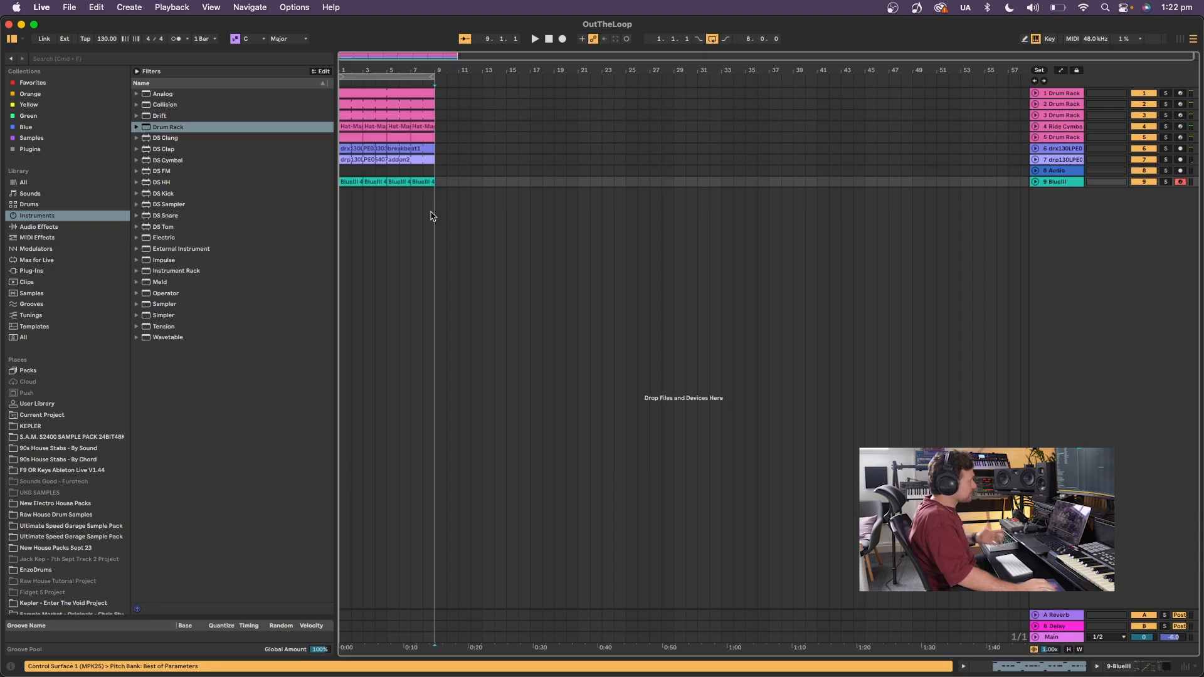
key(super+a)
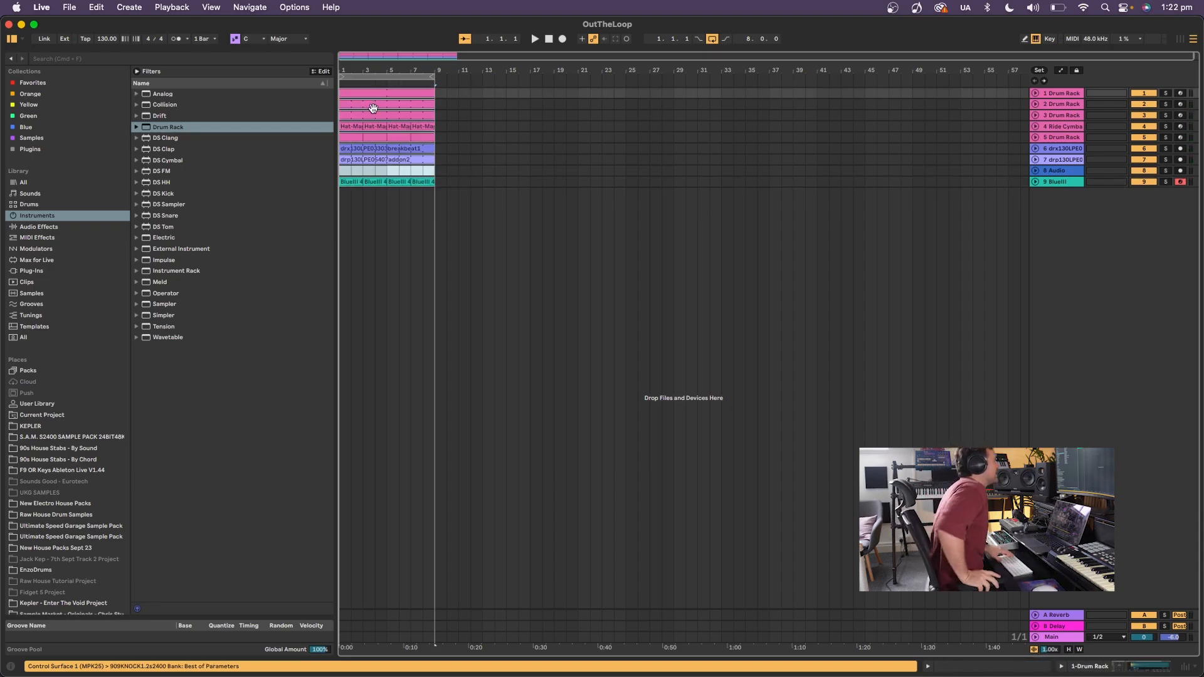
click(438, 216)
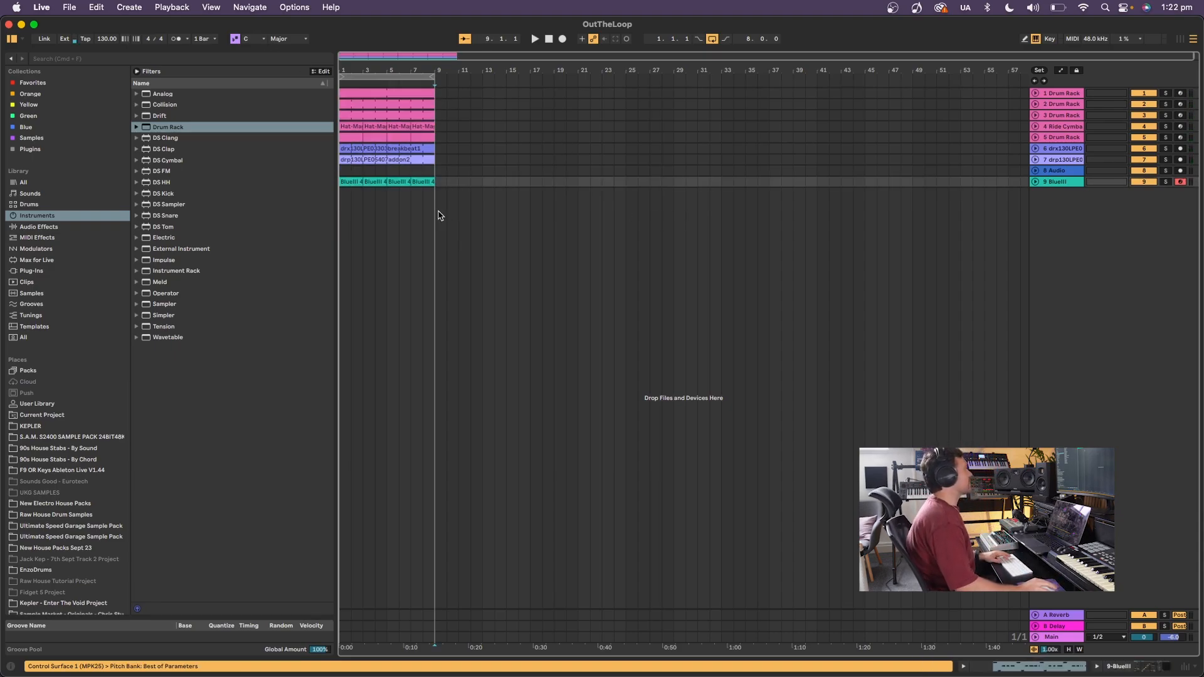
Recolour the last bass clip on track 9, from bar 7 to bar 9, lime green.
right_click(423, 182)
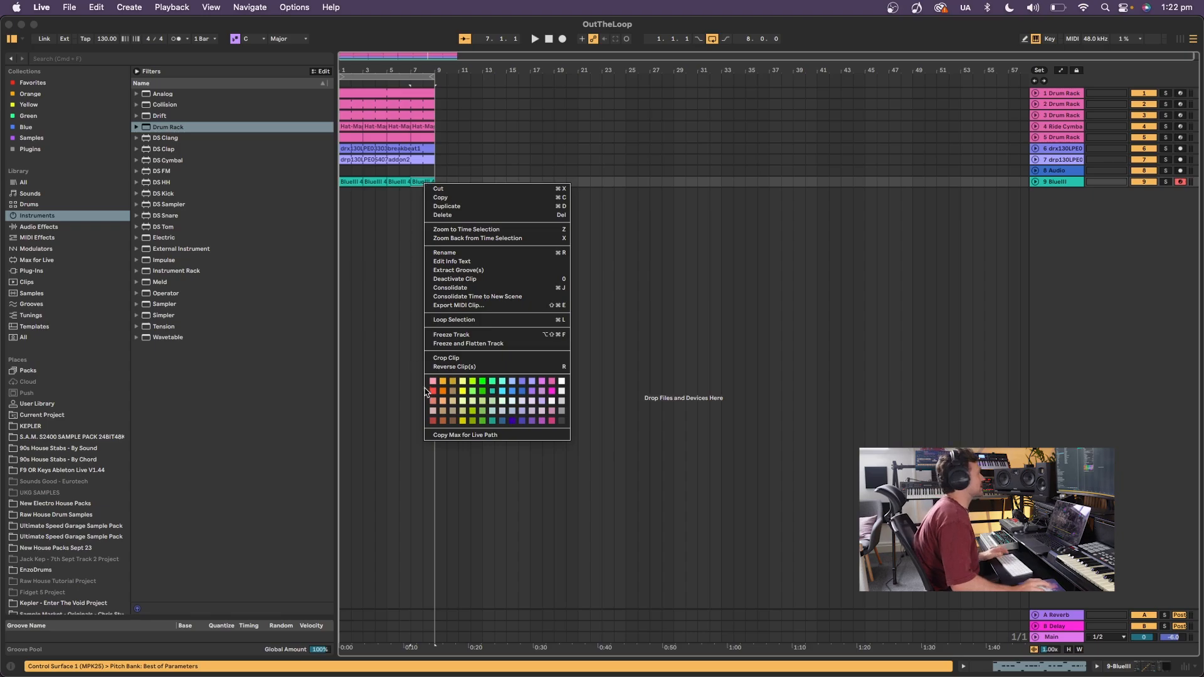
click(453, 369)
right_click(416, 182)
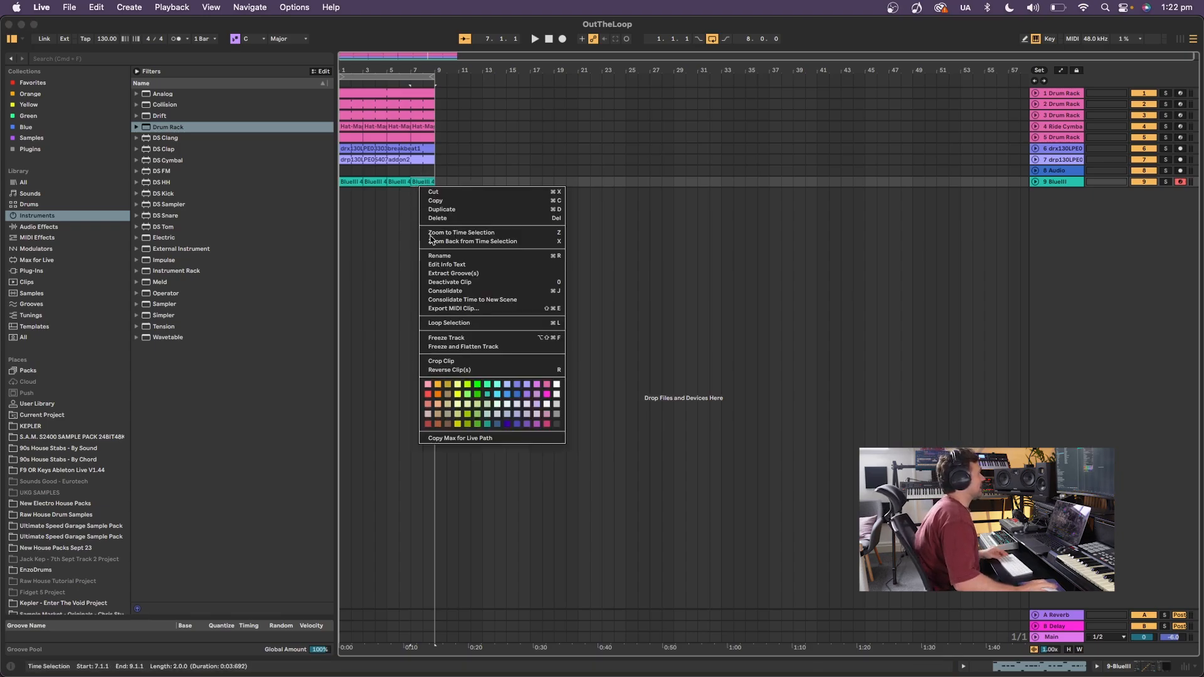
click(467, 414)
Open the green bass clip and draw a sixteenth-length B2 note at 5.3.4.
double_click(421, 182)
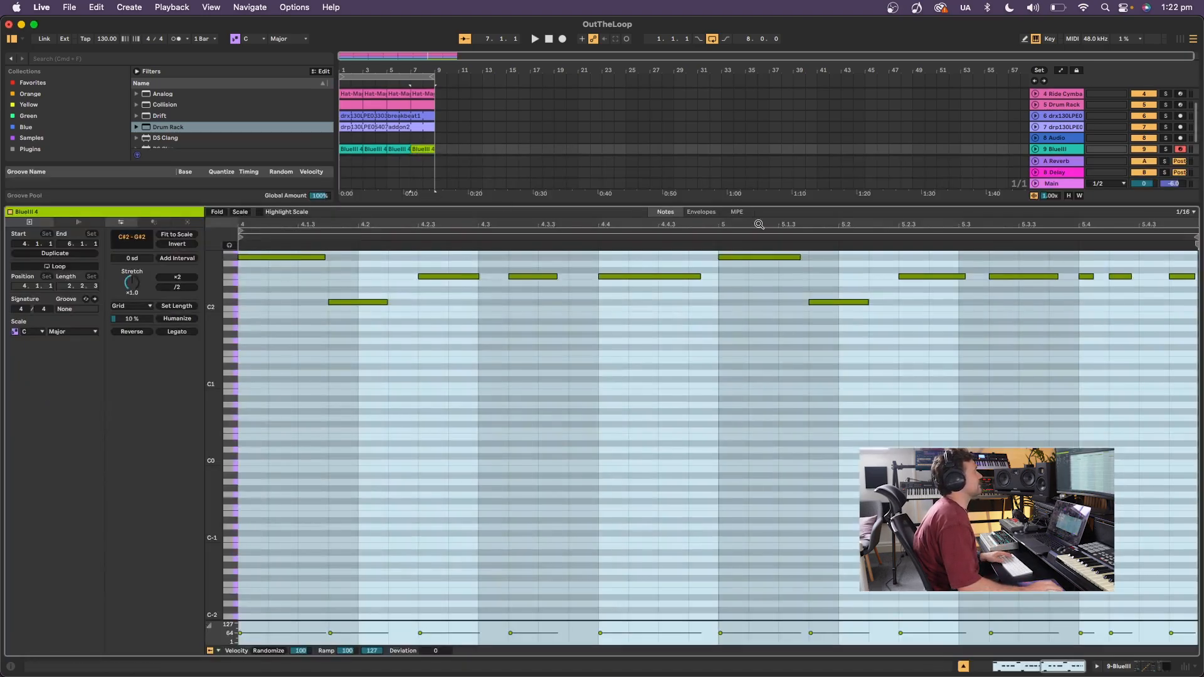
scroll(1006, 324, up, 3)
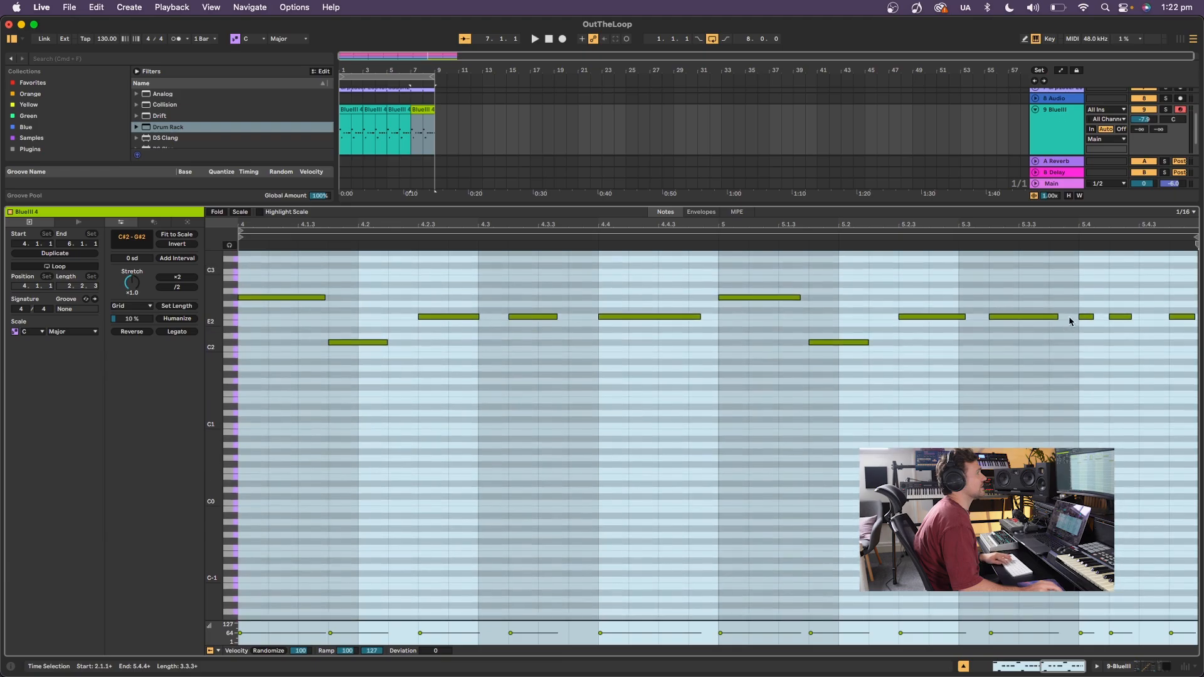
click(1070, 317)
key(b)
click(1056, 278)
key(space)
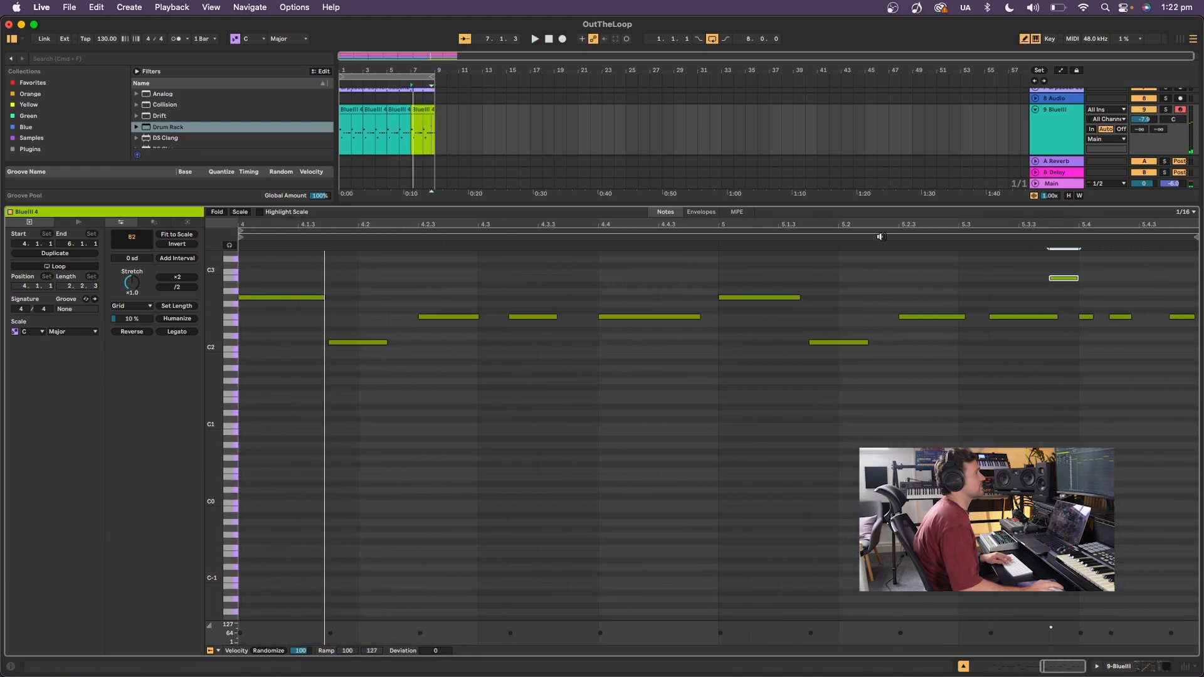
key(space)
key(b)
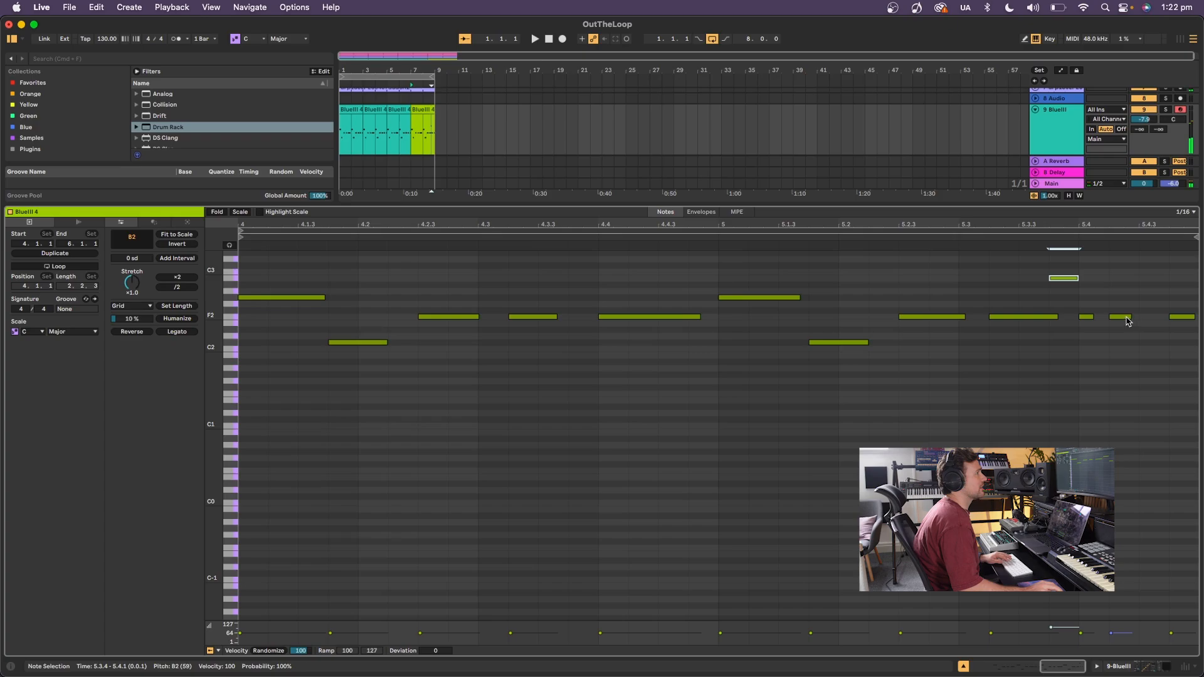
Move the short F2 note at 5.4.2 up to D3 and draw a sixteenth-length F3 note at 5.4.3.
mouse_move(1127, 318)
mouse_down()
mouse_move(1137, 262)
mouse_move(1133, 271)
mouse_up()
click(972, 233)
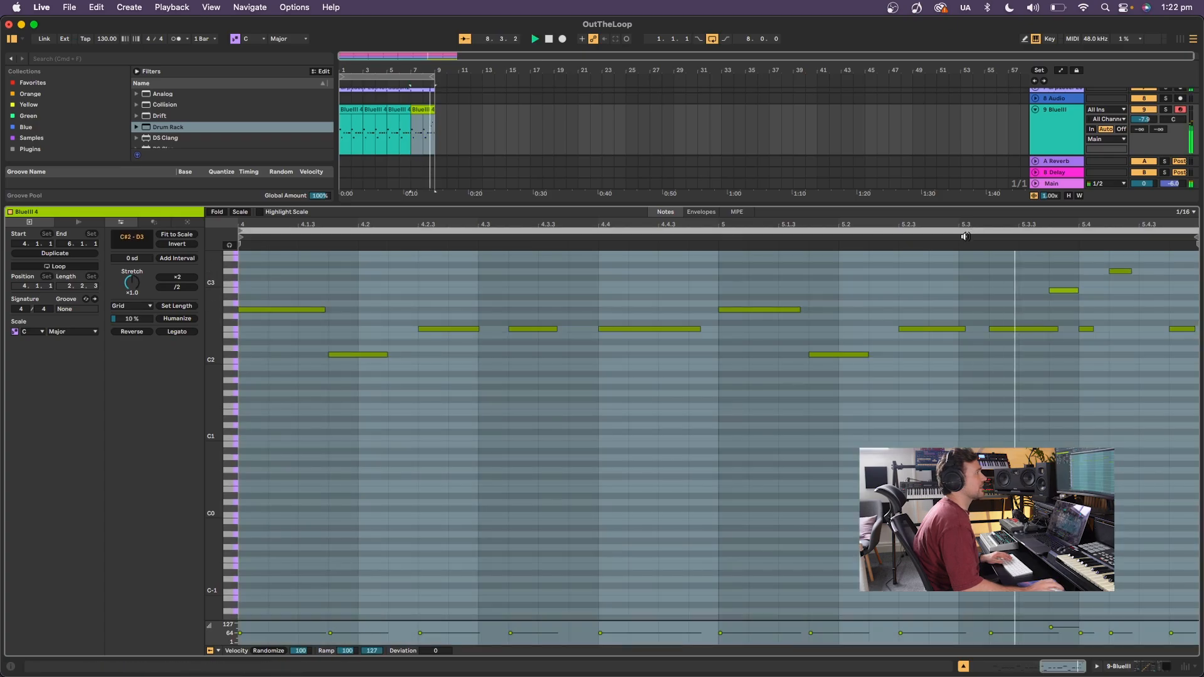
scroll(1144, 284, up, 3)
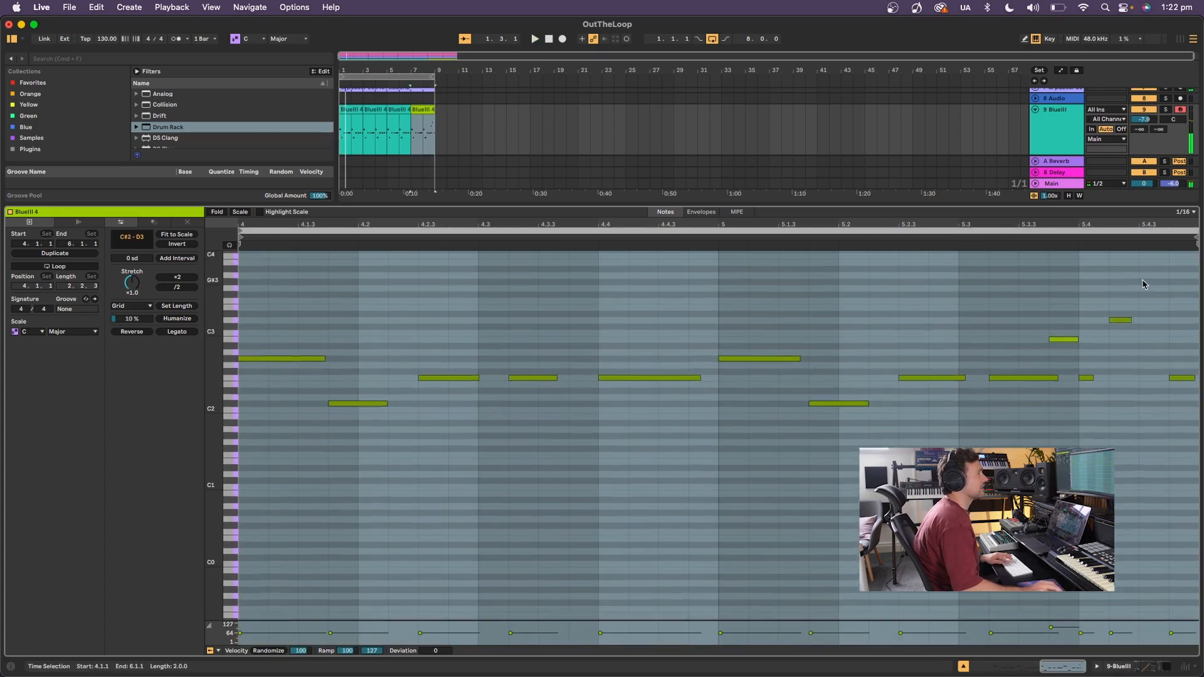
scroll(1145, 284, up, 3)
key(b)
click(1158, 359)
key(b)
Adjust the velocity of the short F2 note at 5.4.1 and play back the edited bass line.
click(1102, 635)
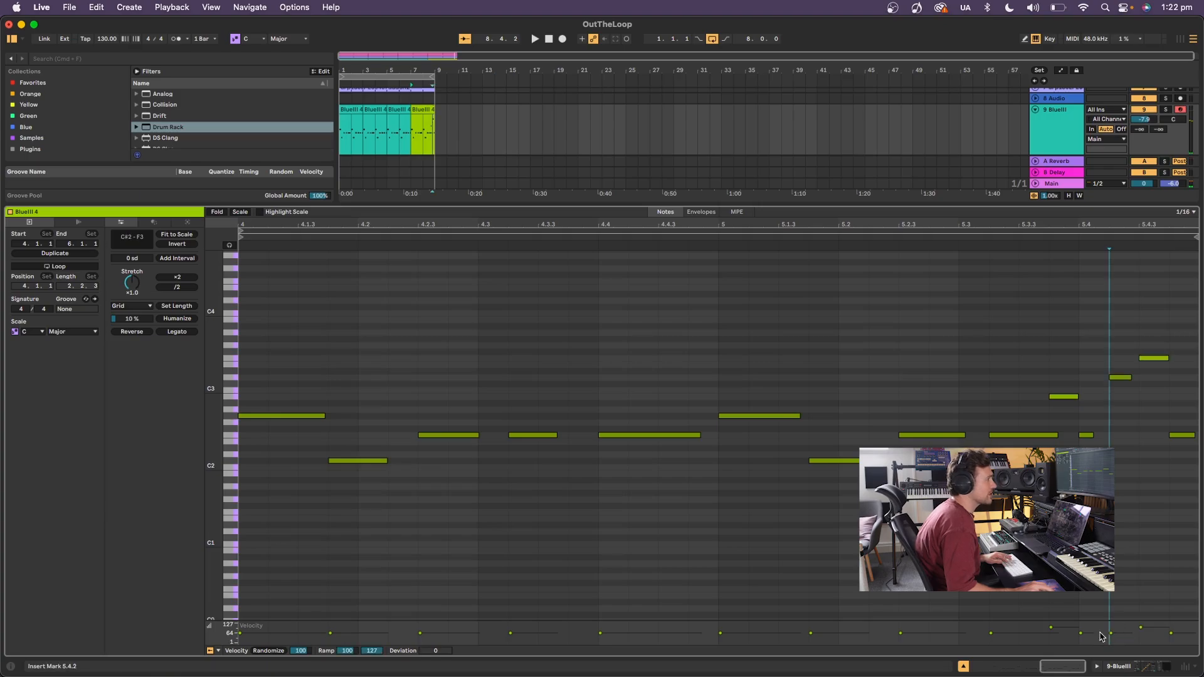
drag(1113, 634, 1081, 631)
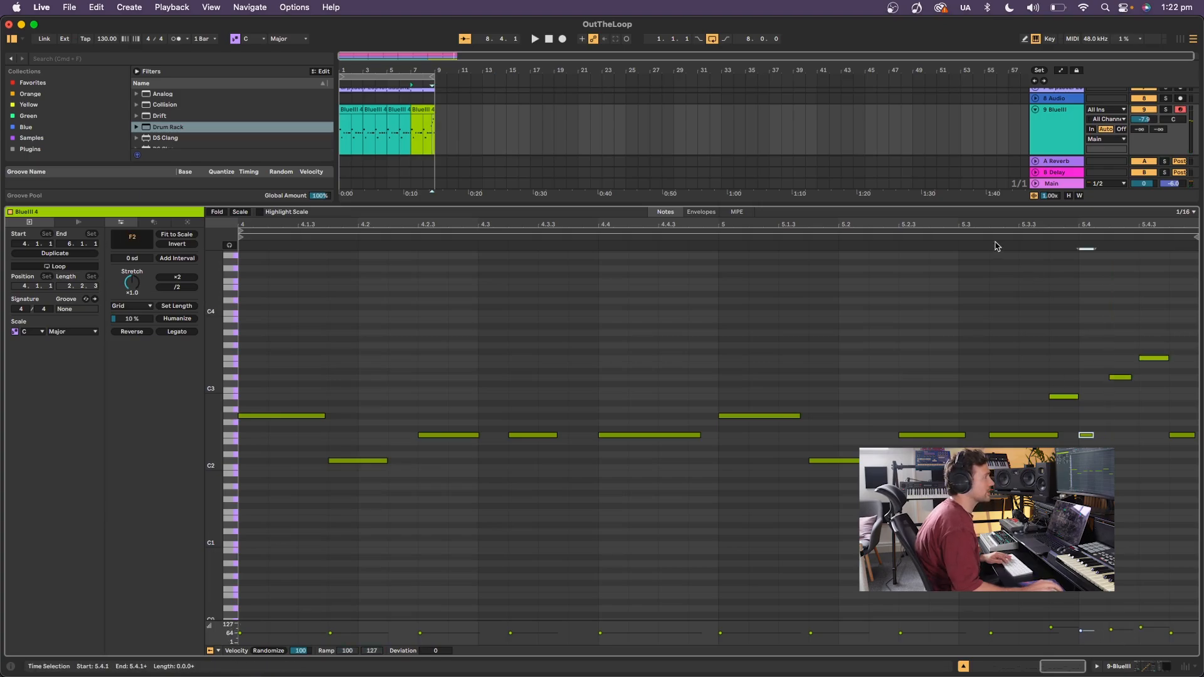
click(946, 239)
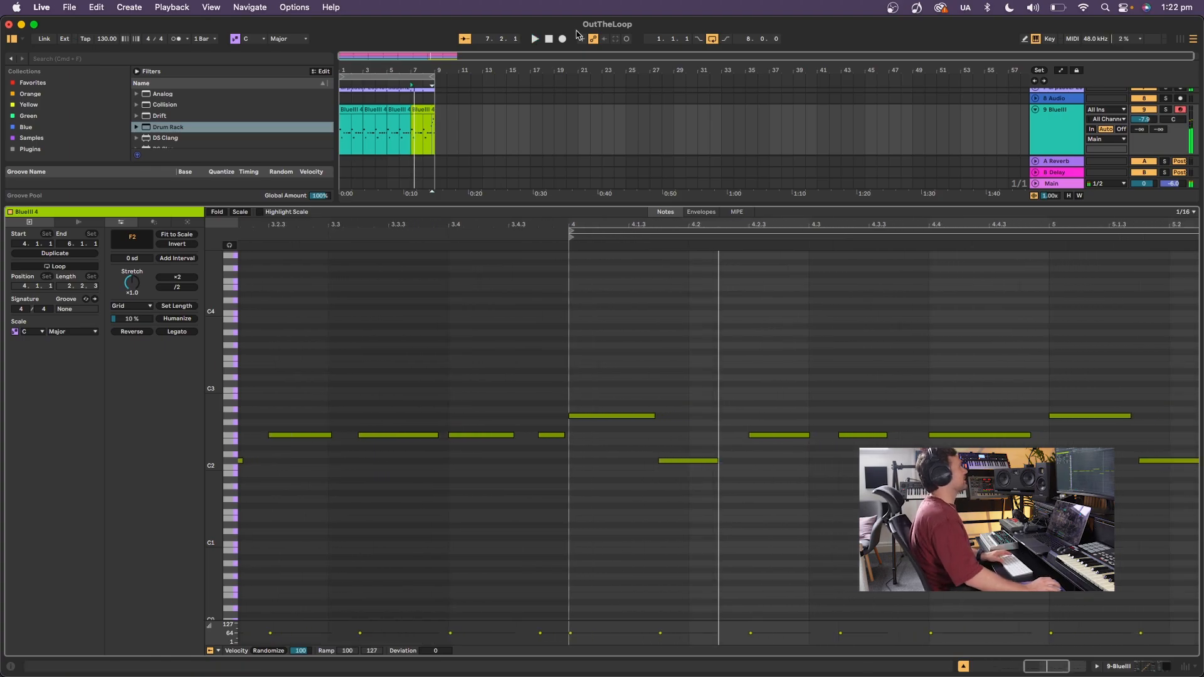
key(space)
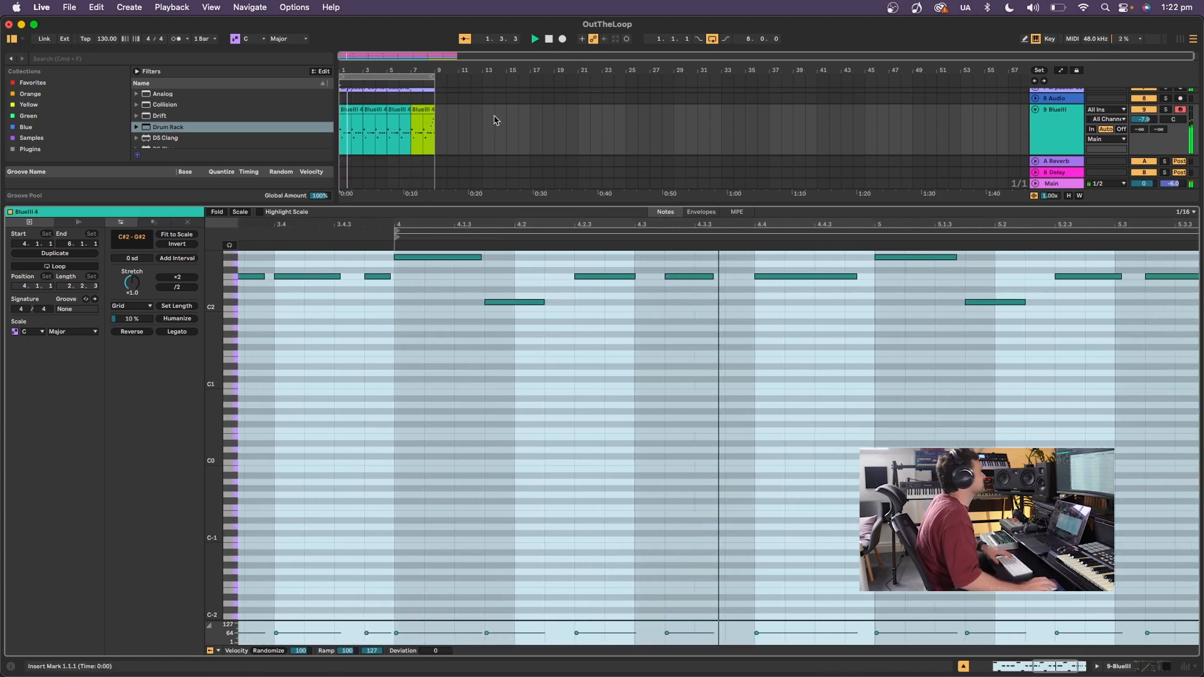
key(super+alt+l)
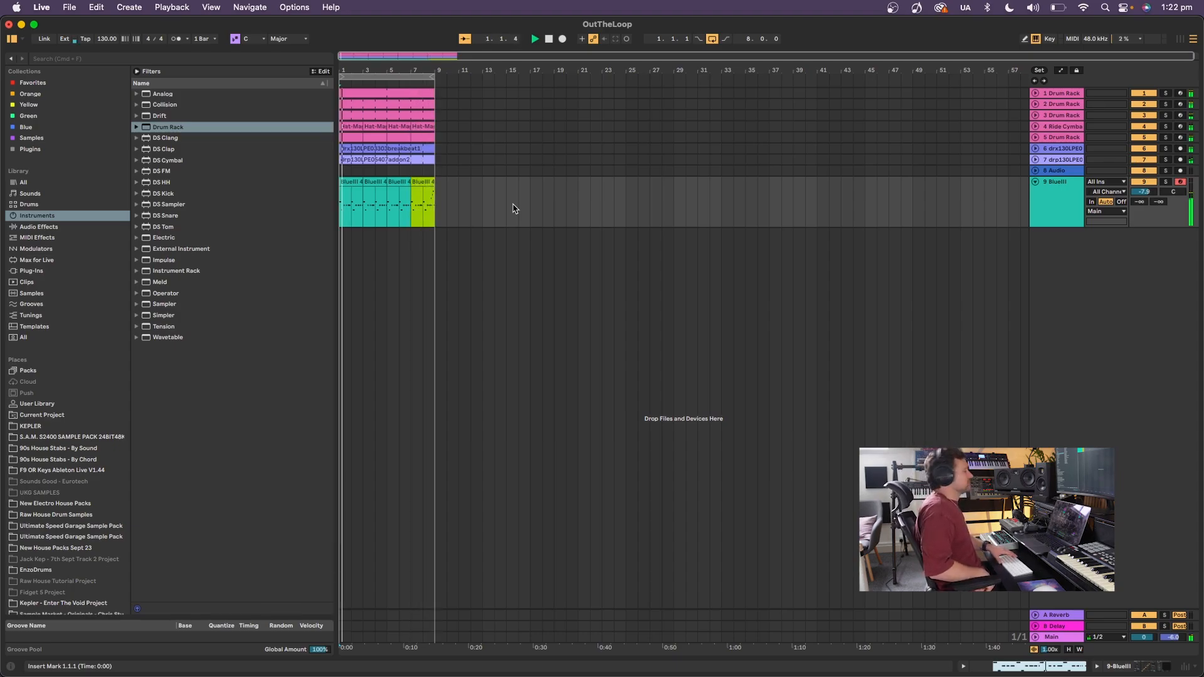
Add a new MIDI track below the bass track and select it.
click(1057, 208)
key(super+shift+t)
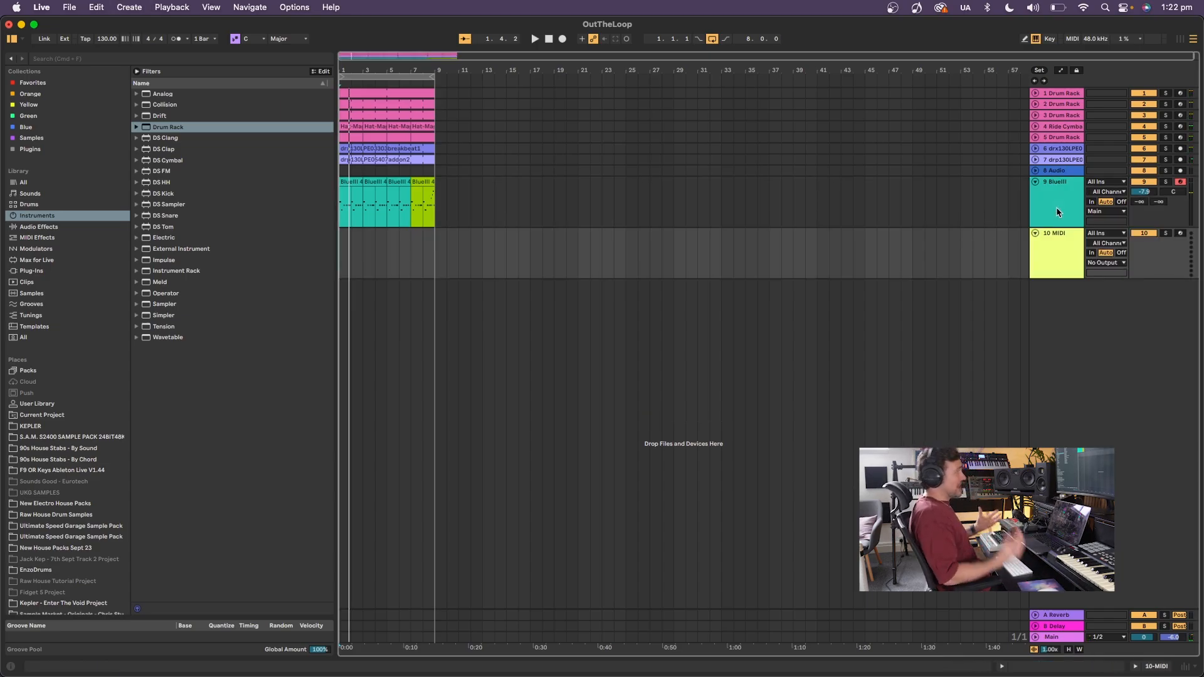
click(1050, 241)
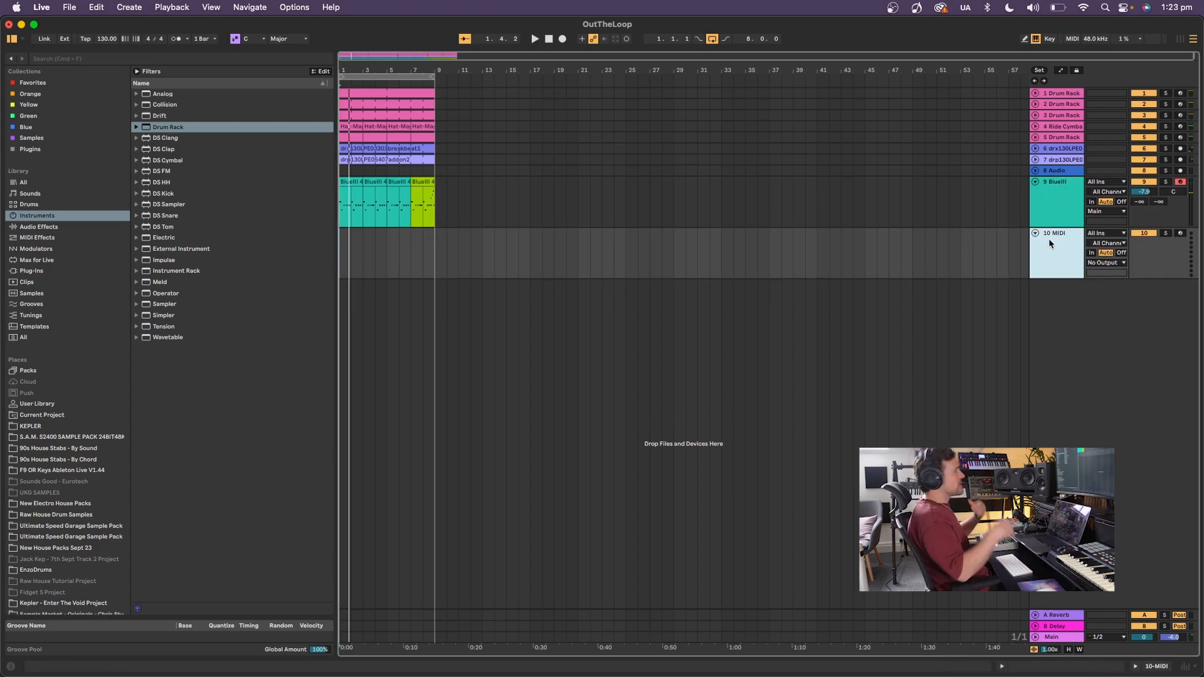
Open the Synthetic sample folder inside Samples (Local), 00 New Packs 24 March, MPC_JD-800_90s_Legends.
click(43, 269)
scroll(53, 292, down, 5)
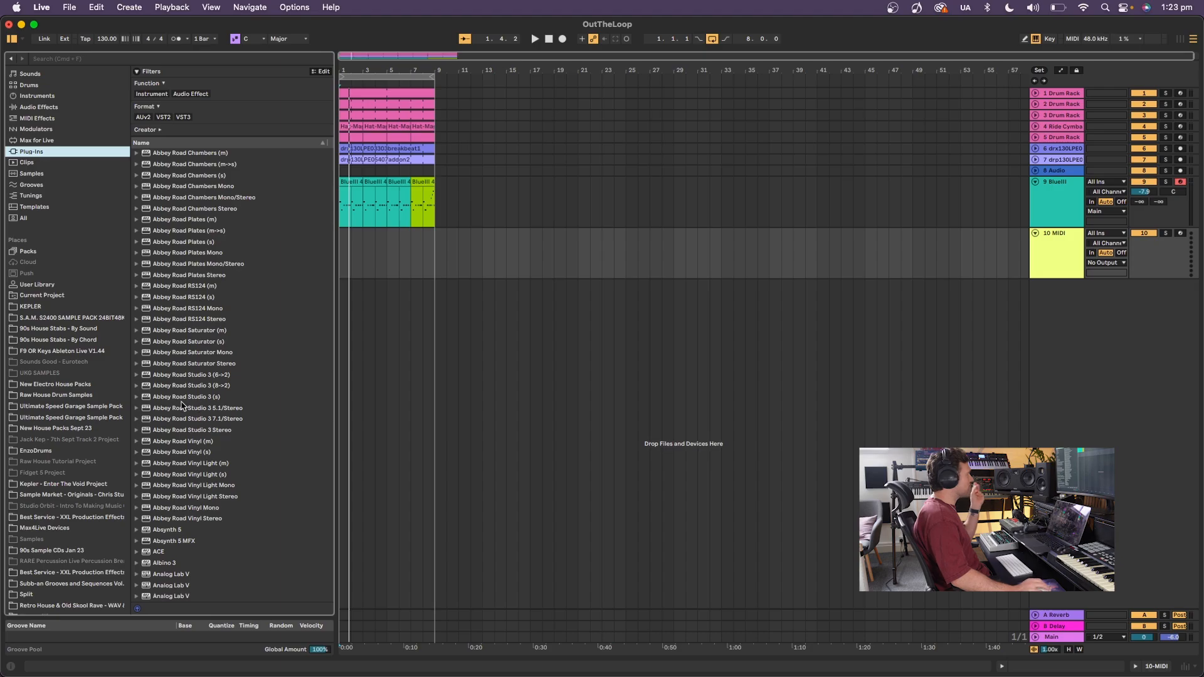
scroll(59, 384, down, 5)
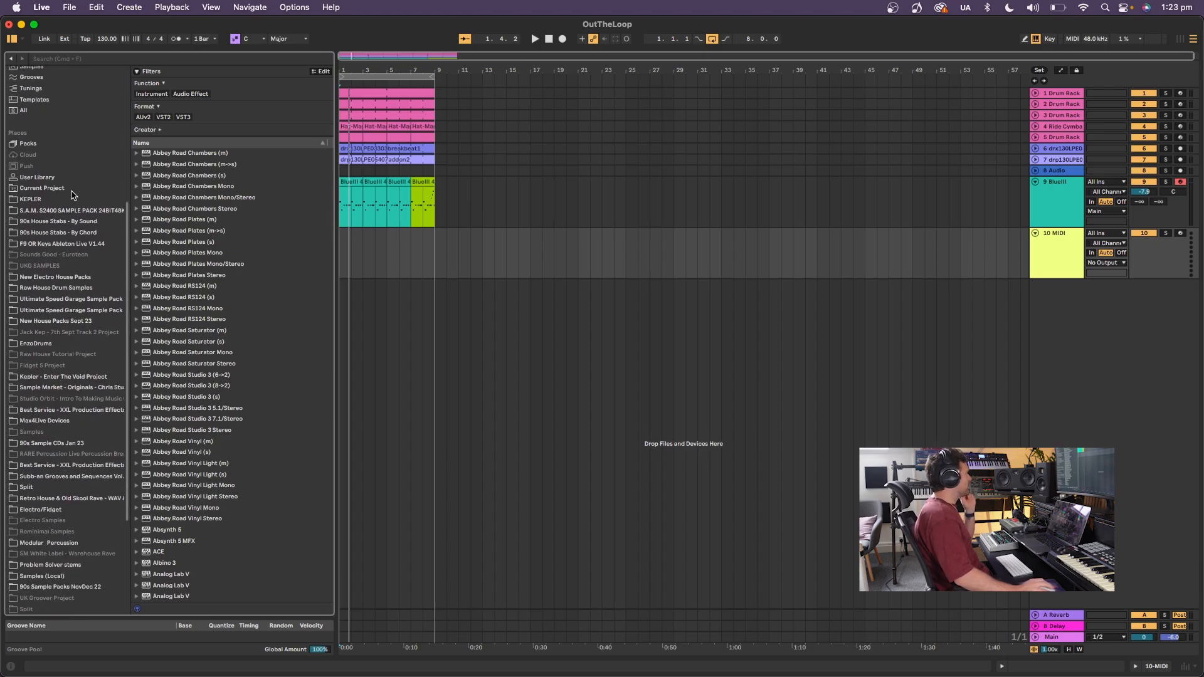
scroll(122, 351, down, 3)
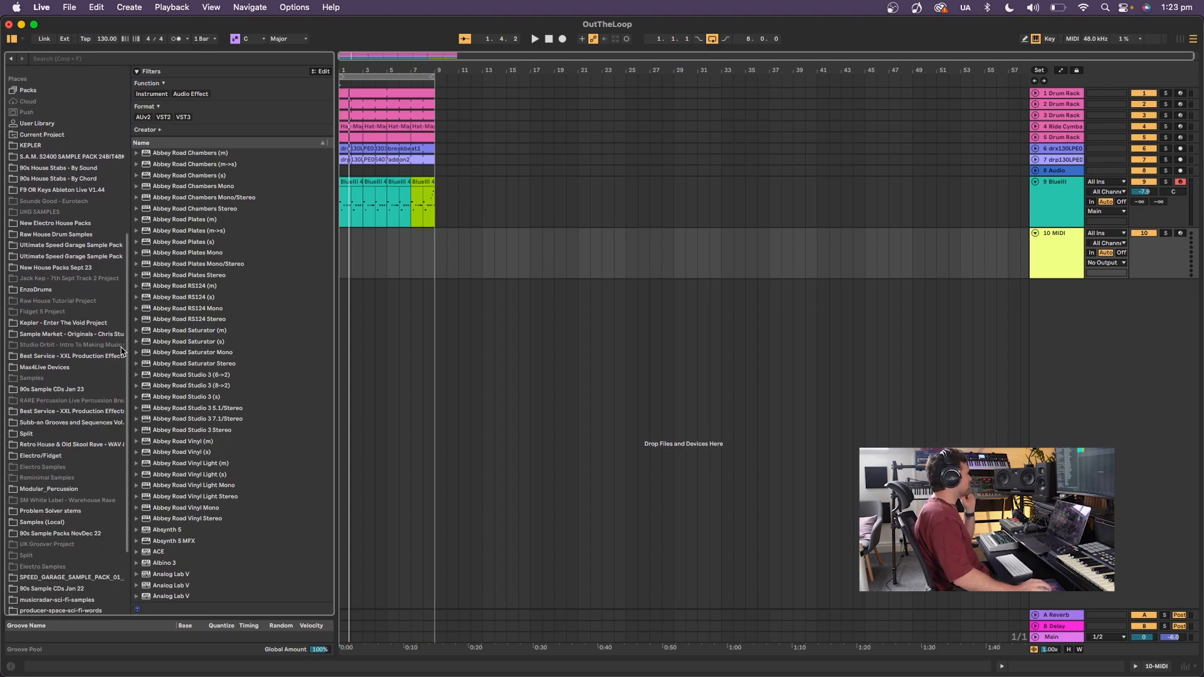
scroll(82, 402, down, 4)
click(63, 453)
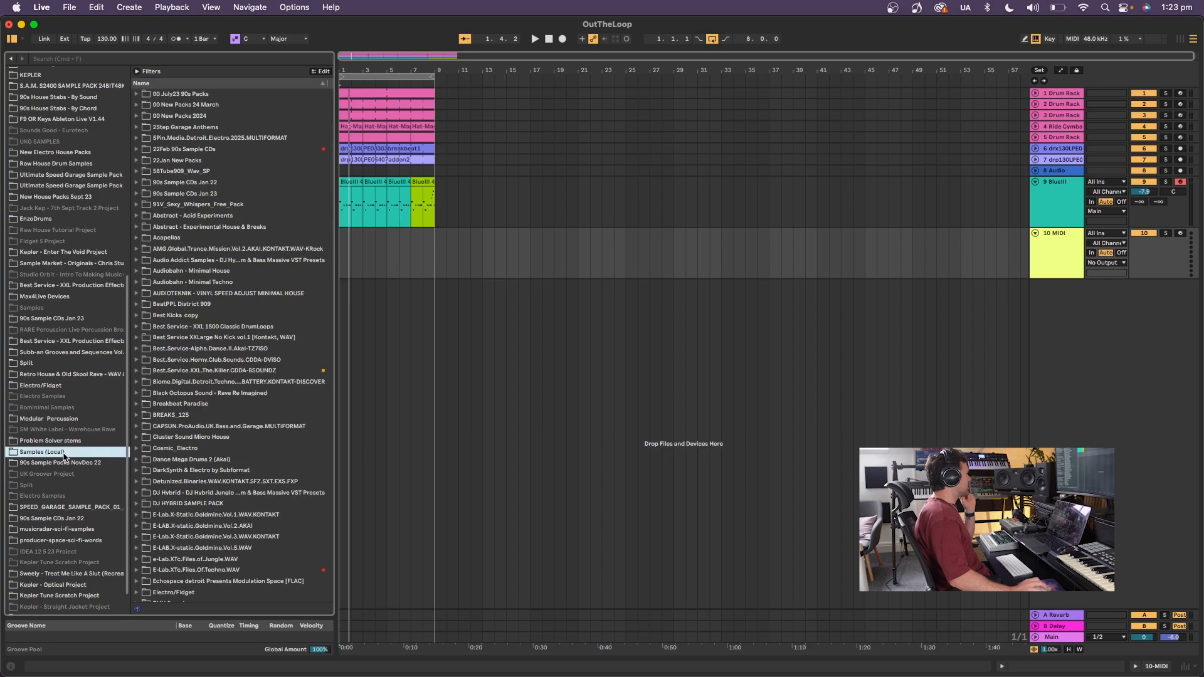
click(144, 107)
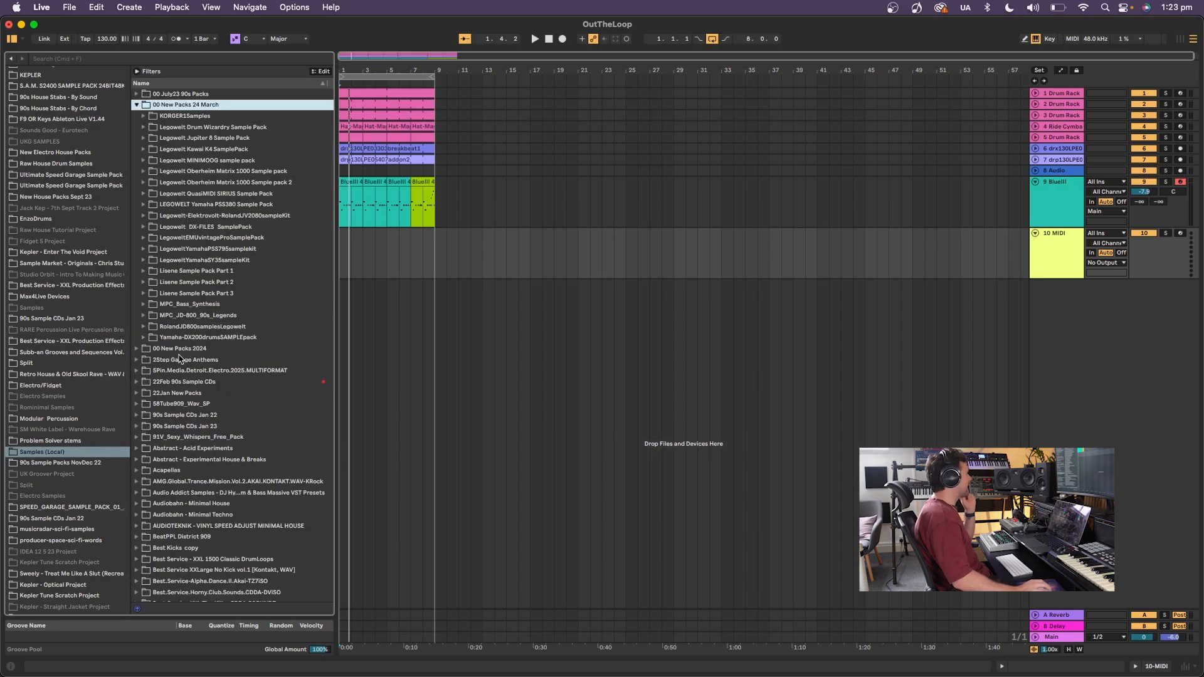
click(148, 318)
scroll(274, 415, down, 3)
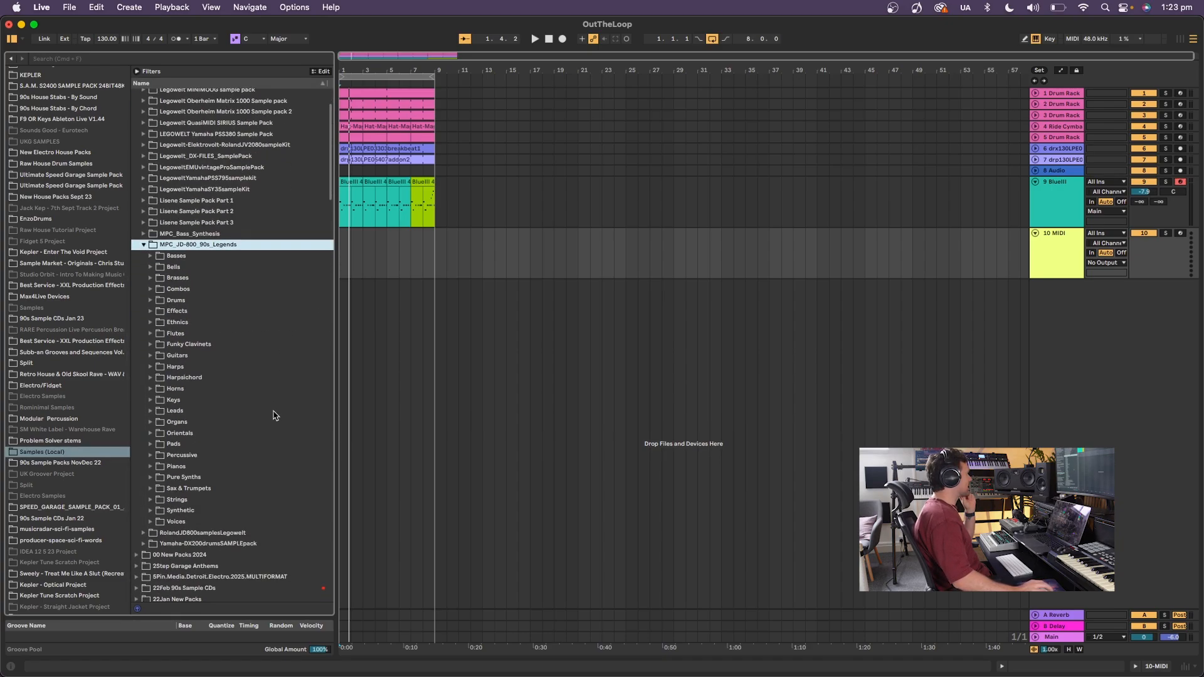
click(151, 511)
scroll(189, 502, down, 9)
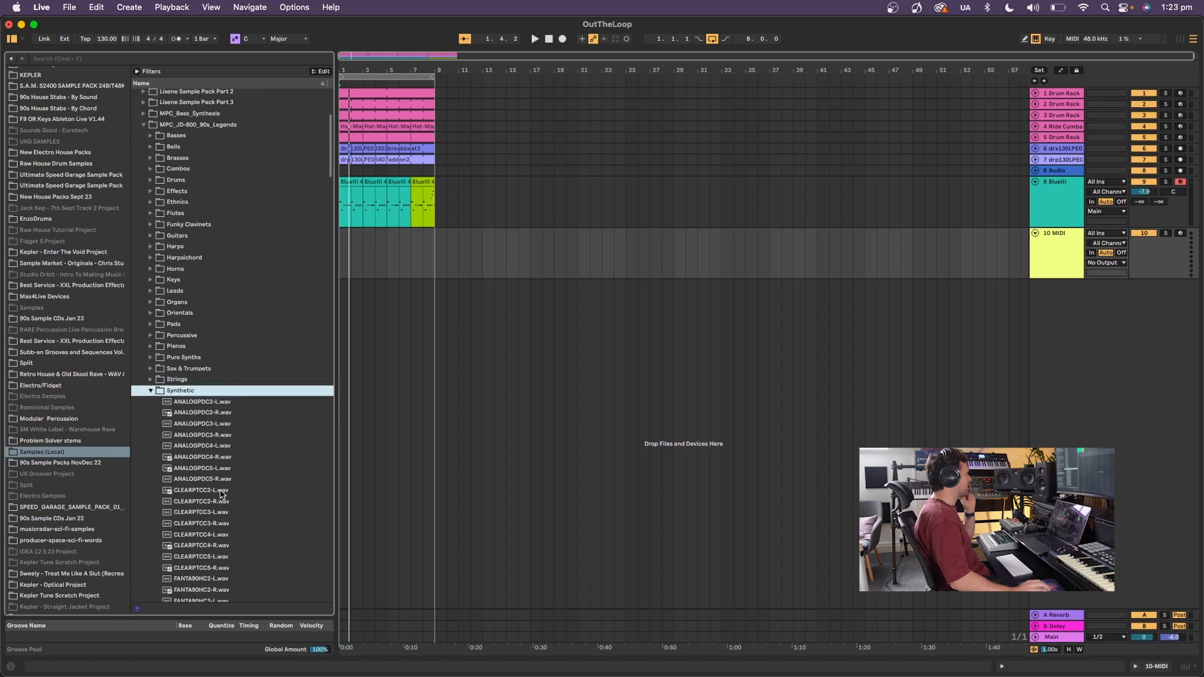
Audition the CLEARPTC, FANTA90 and ANALOGPDC samples in the Synthetic folder.
click(215, 488)
key(Down)
key(Down)
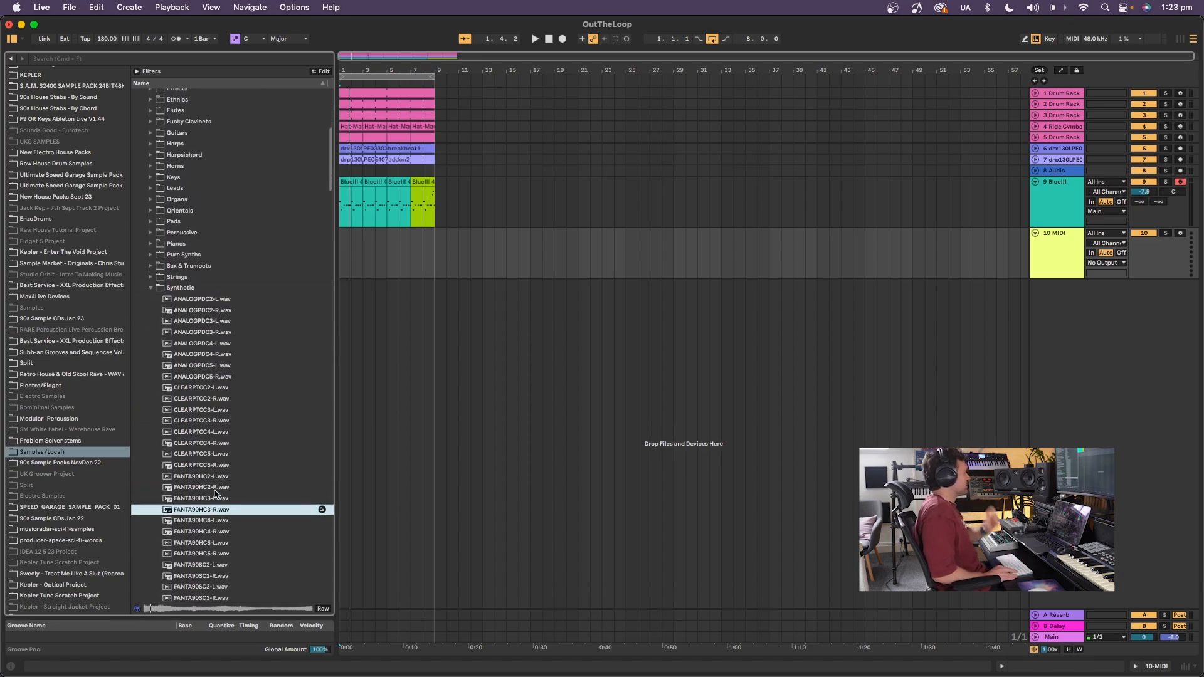
click(211, 393)
key(Up)
key(Up)
key(Up)
key(Up)
key(Up)
key(Up)
key(Up)
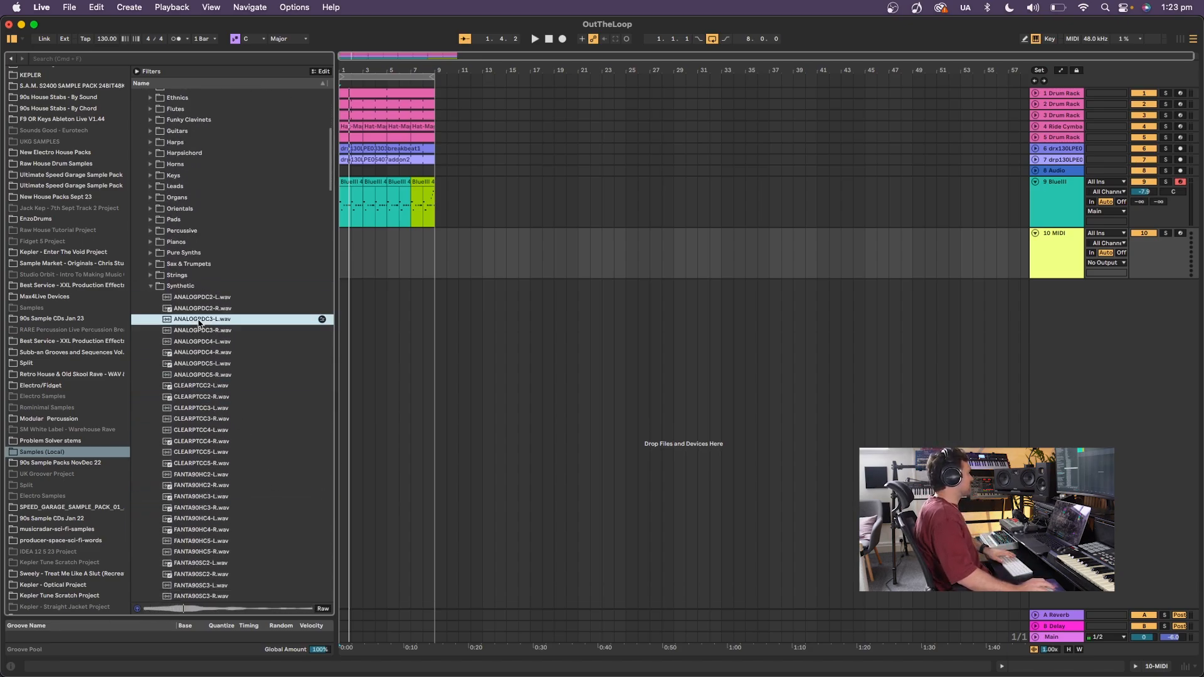
scroll(237, 377, down, 7)
Load POLYREZ C3-L.wav as an instrument on the new MIDI track and lower the track's volume.
click(213, 512)
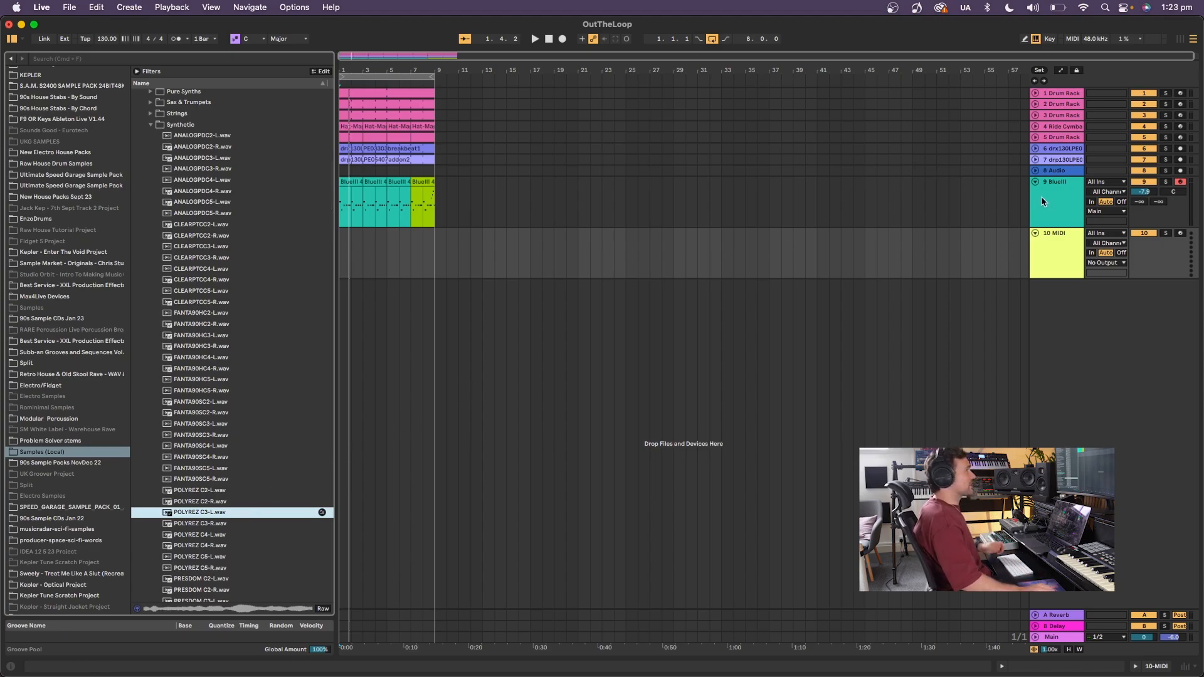
click(1046, 251)
drag(212, 516, 951, 276)
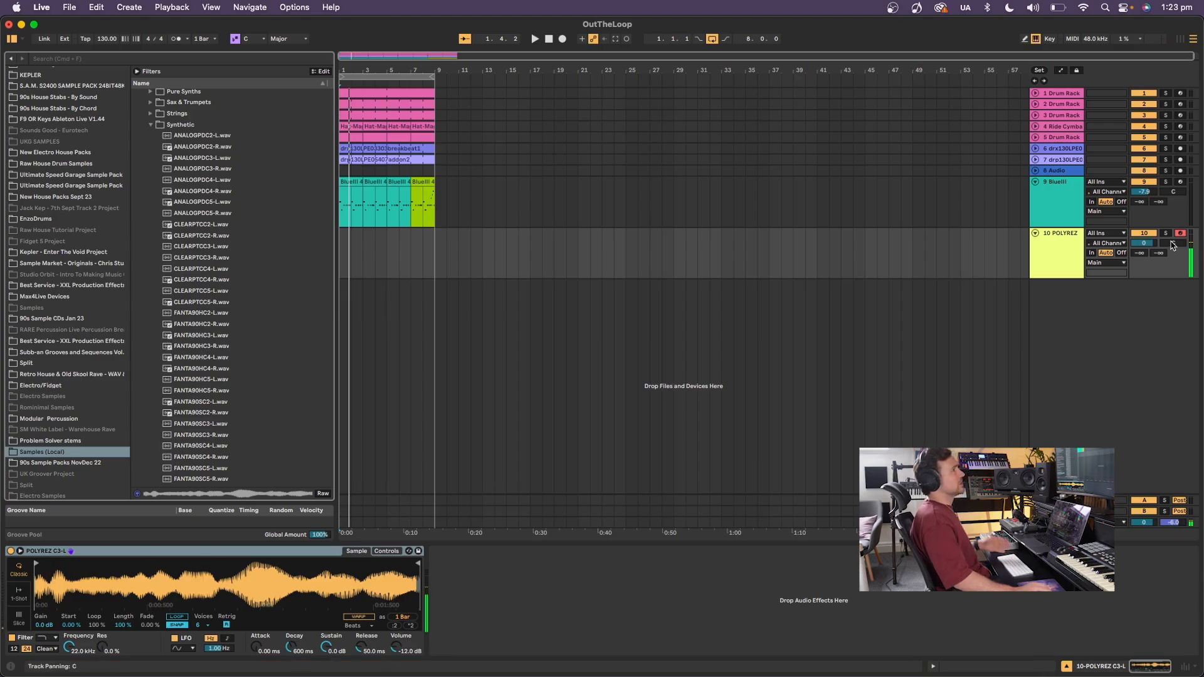
drag(1144, 243, 1144, 251)
Add a Delay effect to the POLYREZ track and set its filter to 1.36 kHz with a width of 4.64.
scroll(46, 207, up, 10)
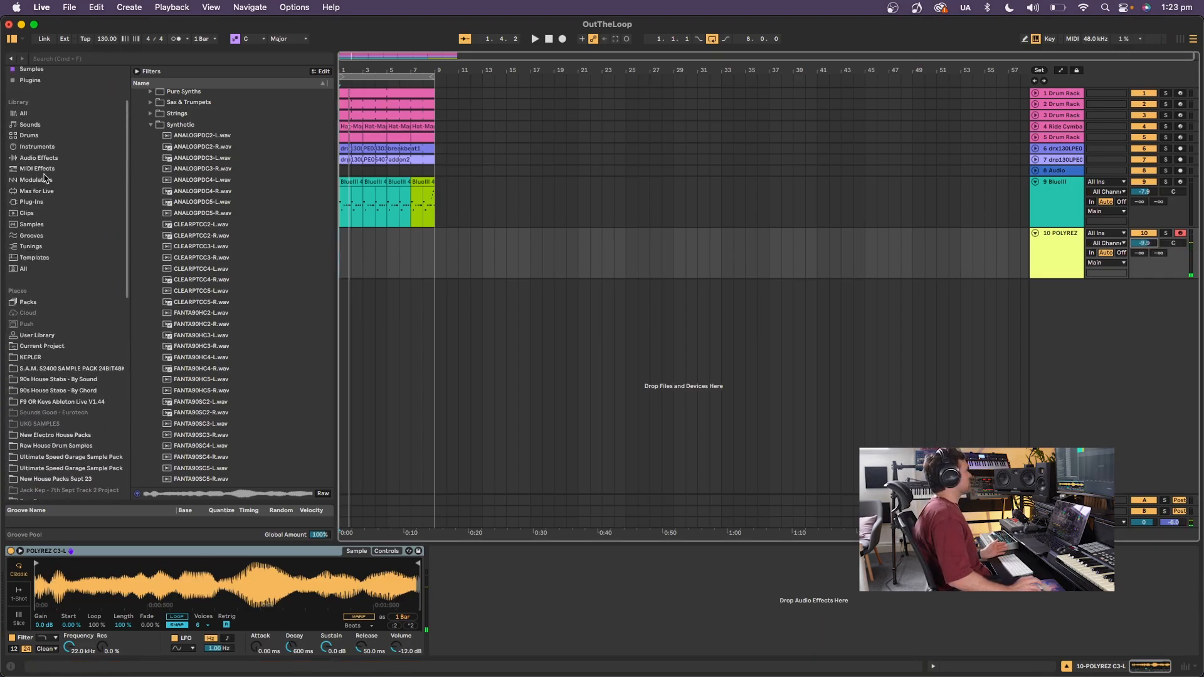
click(38, 227)
double_click(160, 216)
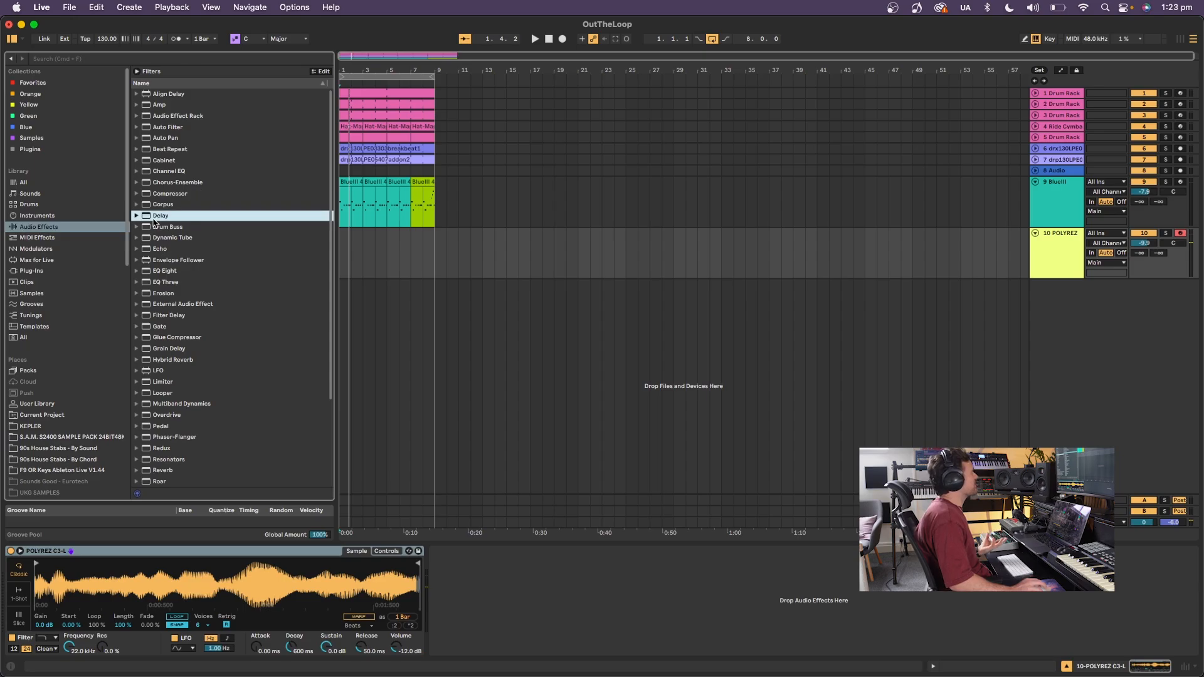
drag(547, 565, 552, 581)
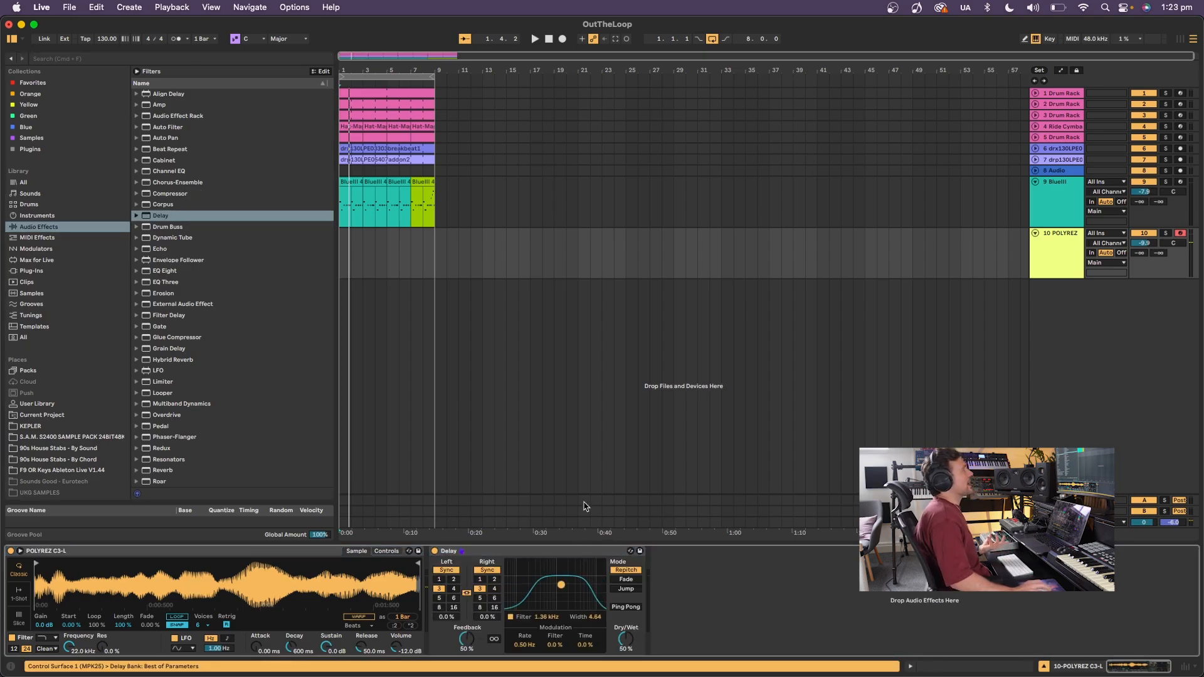
Duplicate all the arrangement clips so the copy fills bars 9 to 17.
key(super+a)
key(super+d)
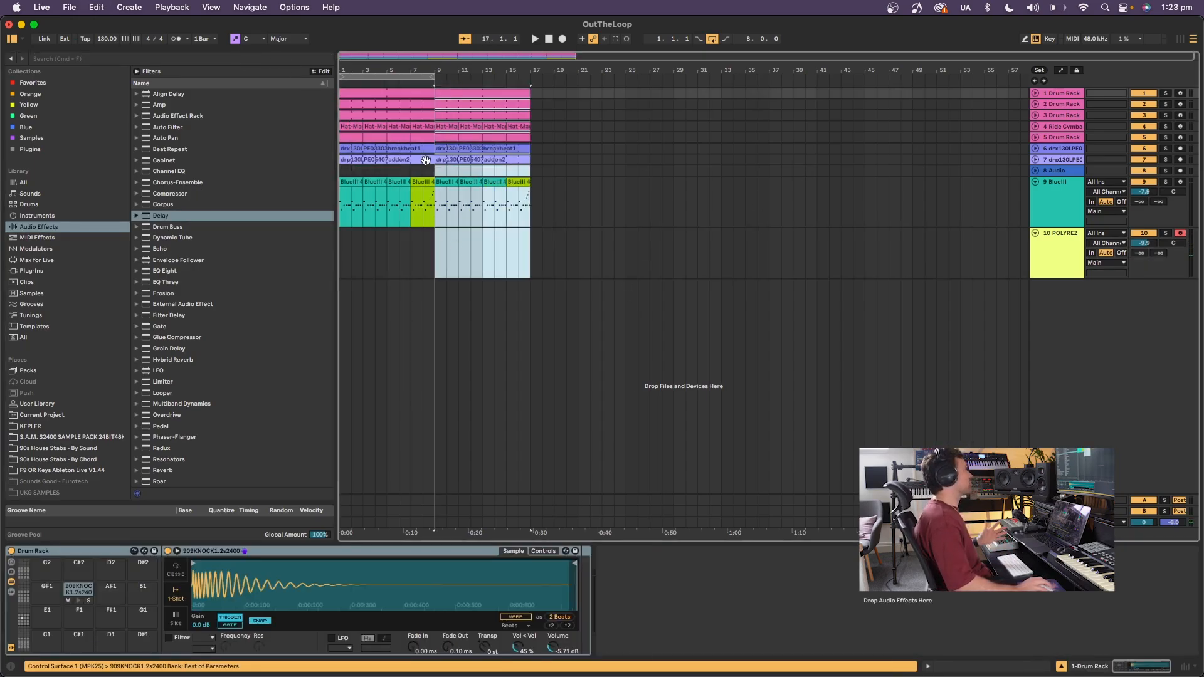
Extend the loop to cover bars 1 to 17 and select bars 9 to 17 on the POLYREZ track.
drag(428, 74, 530, 74)
click(470, 249)
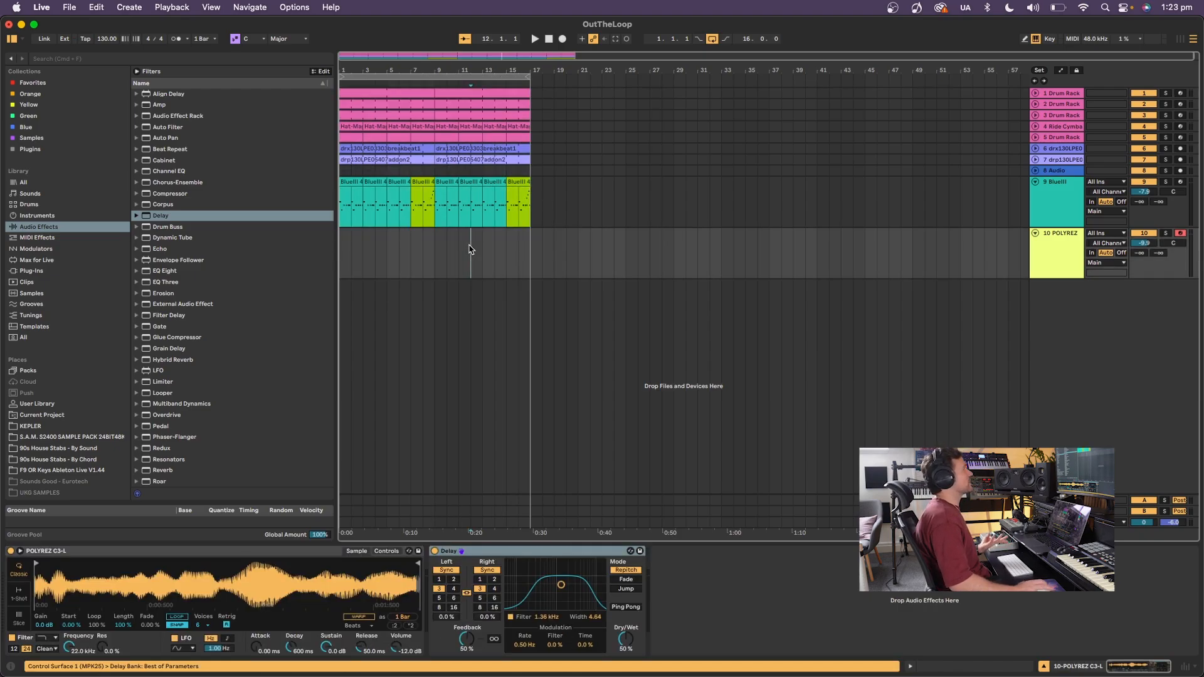
drag(438, 249, 527, 247)
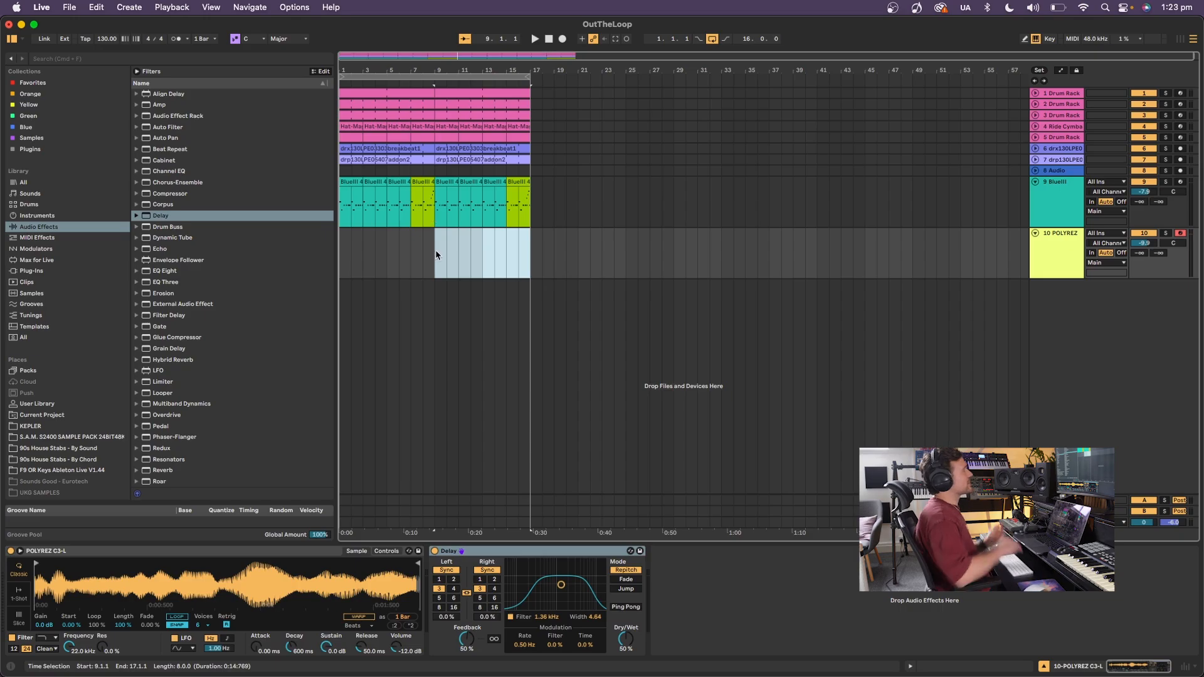
Set the filter of the POLYREZ track's Delay to 2.35 kHz with a width of 3.07.
click(1072, 247)
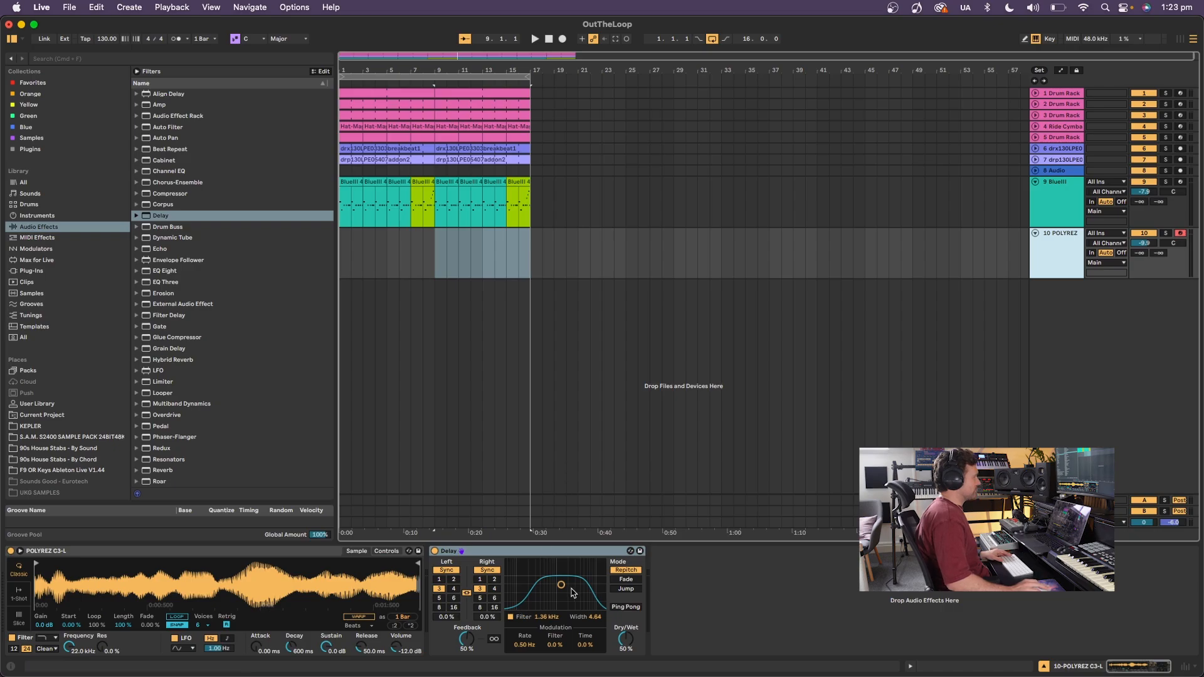
drag(561, 585, 570, 593)
click(518, 251)
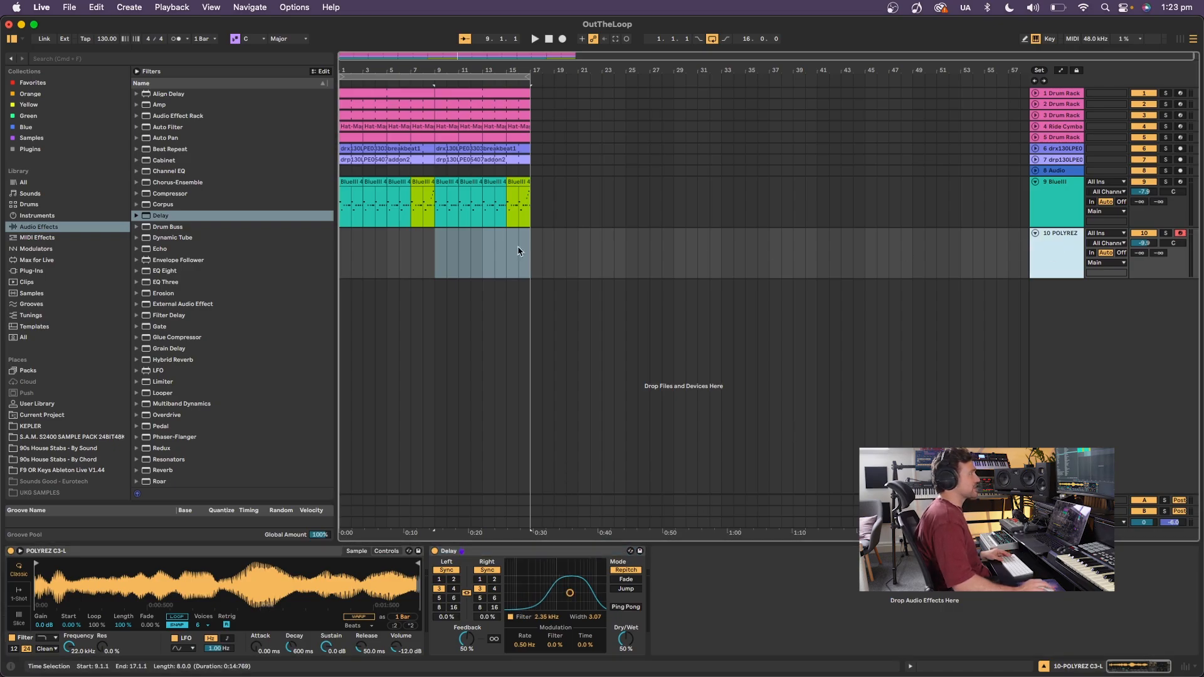
Copy the Minor scale device from the bass track to the front of the POLYREZ track's device chain.
click(1053, 248)
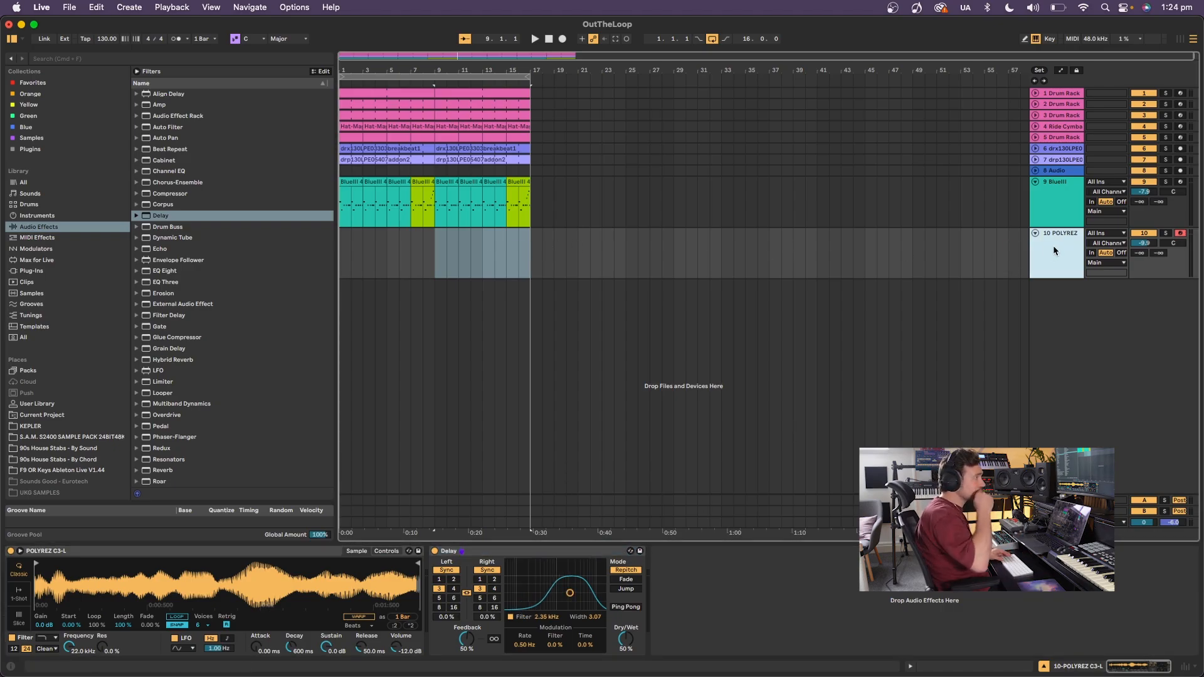
key(Up)
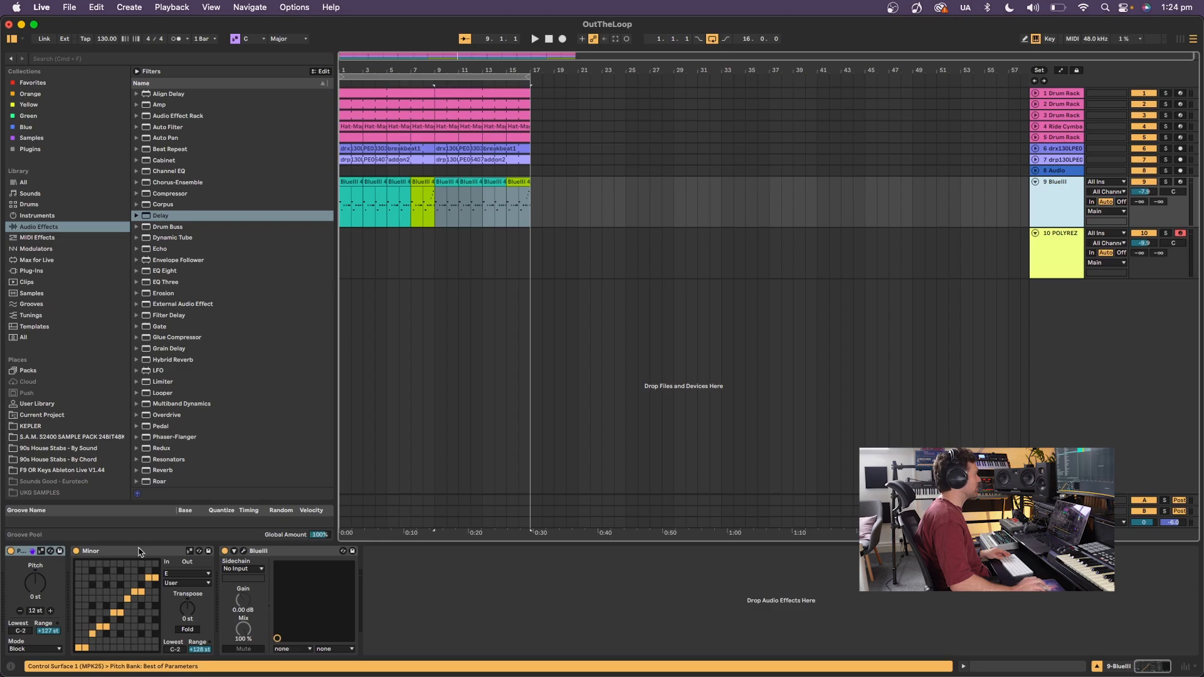
drag(140, 551, 721, 314)
drag(1072, 261, 573, 253)
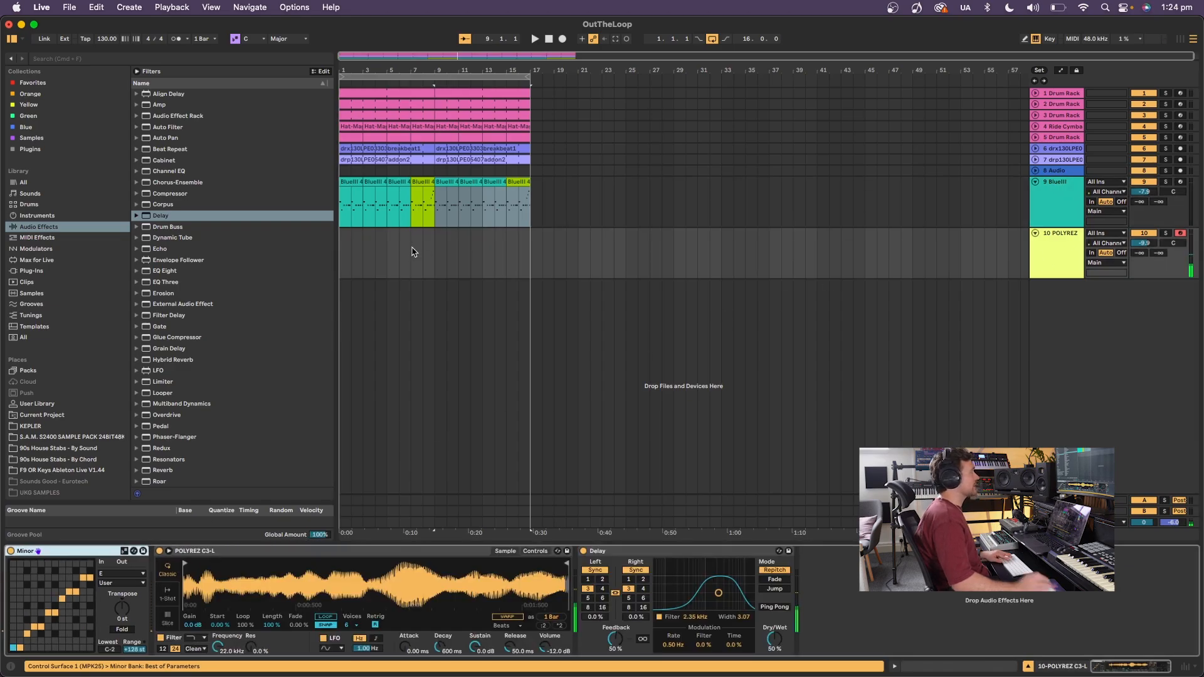
Try out notes on the POLYREZ track with the computer keyboard's octave at C3 to D4.
key(x)
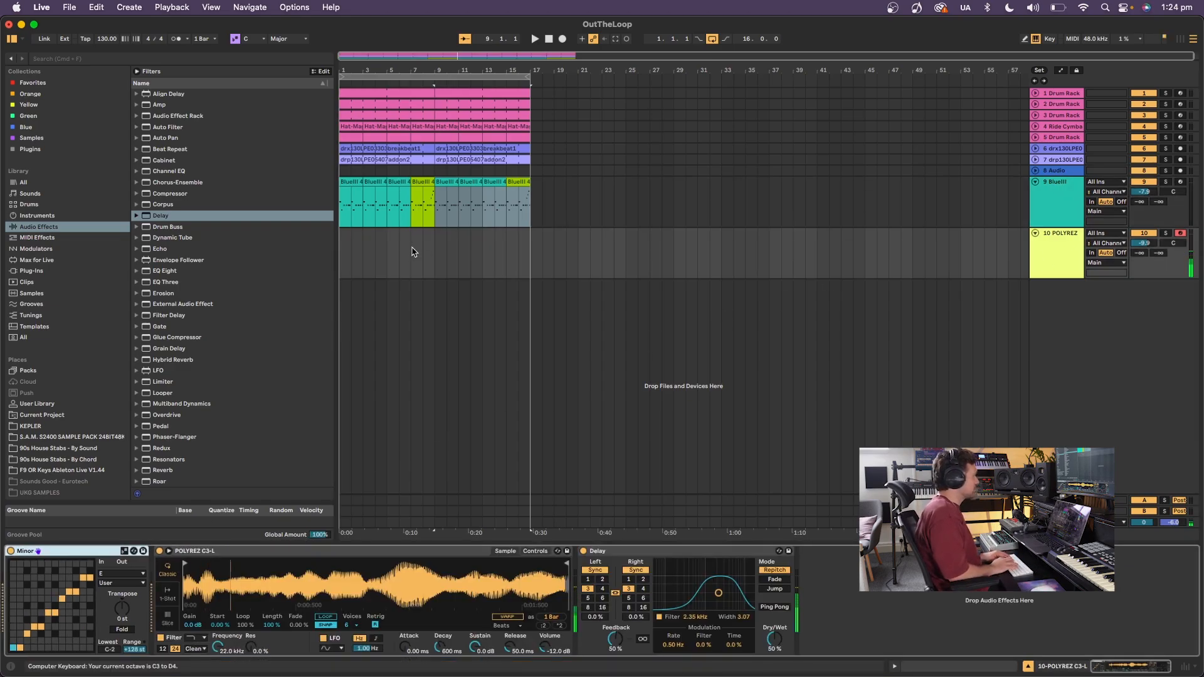
key(j)
key(k)
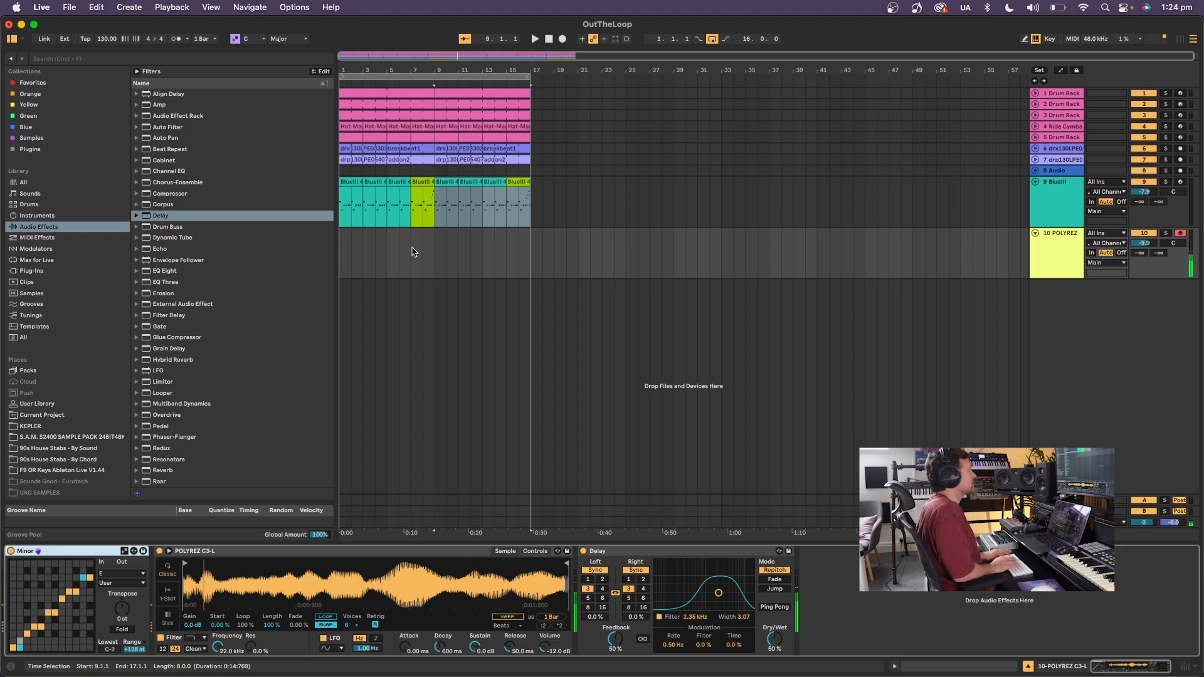
key(x)
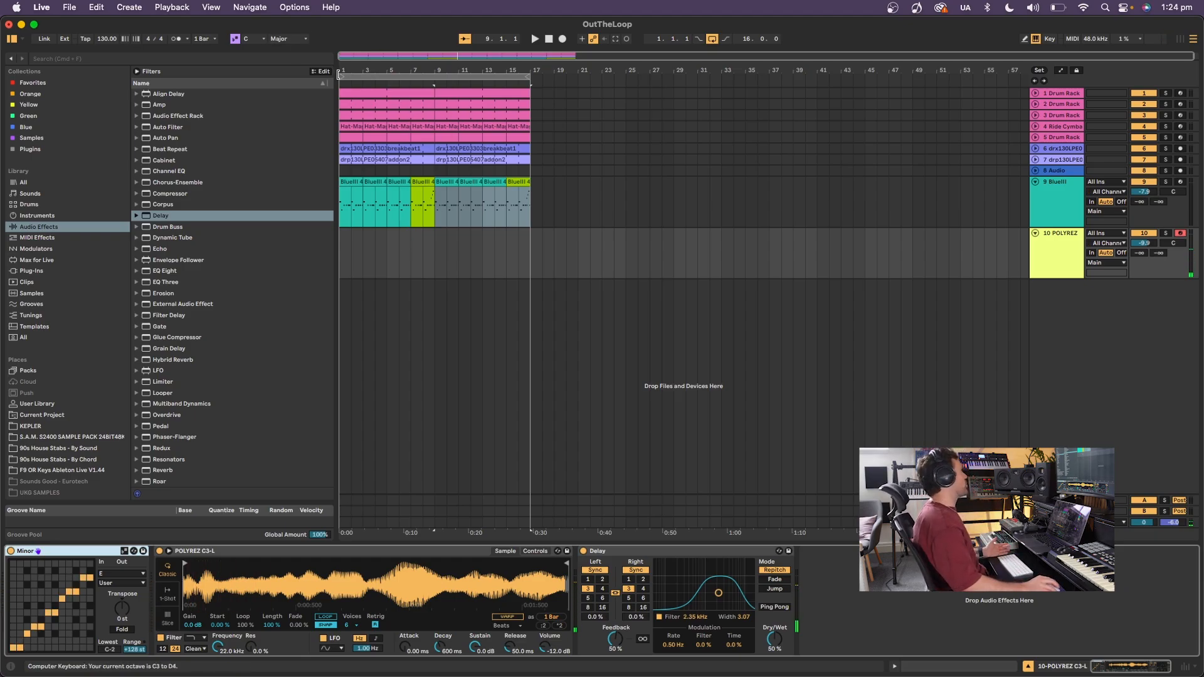
Loop bars 9 to 17 for playback and set the POLYREZ sampler's volume to -4.00 dB.
drag(338, 74, 432, 79)
key(space)
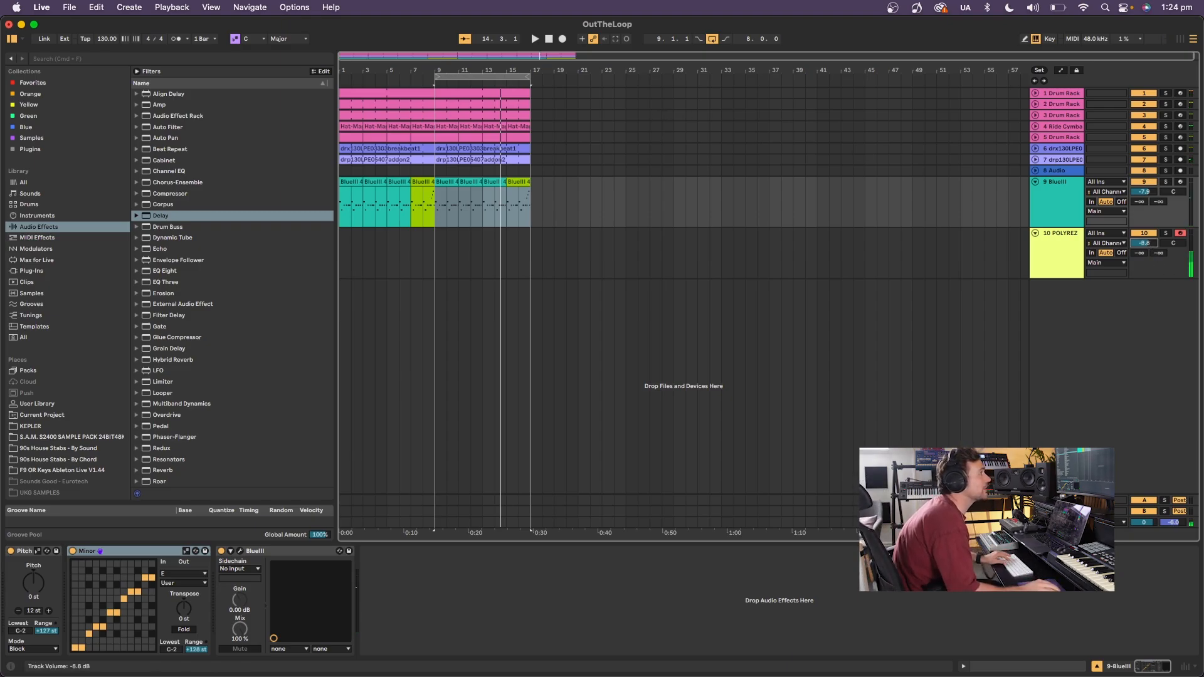
click(1064, 253)
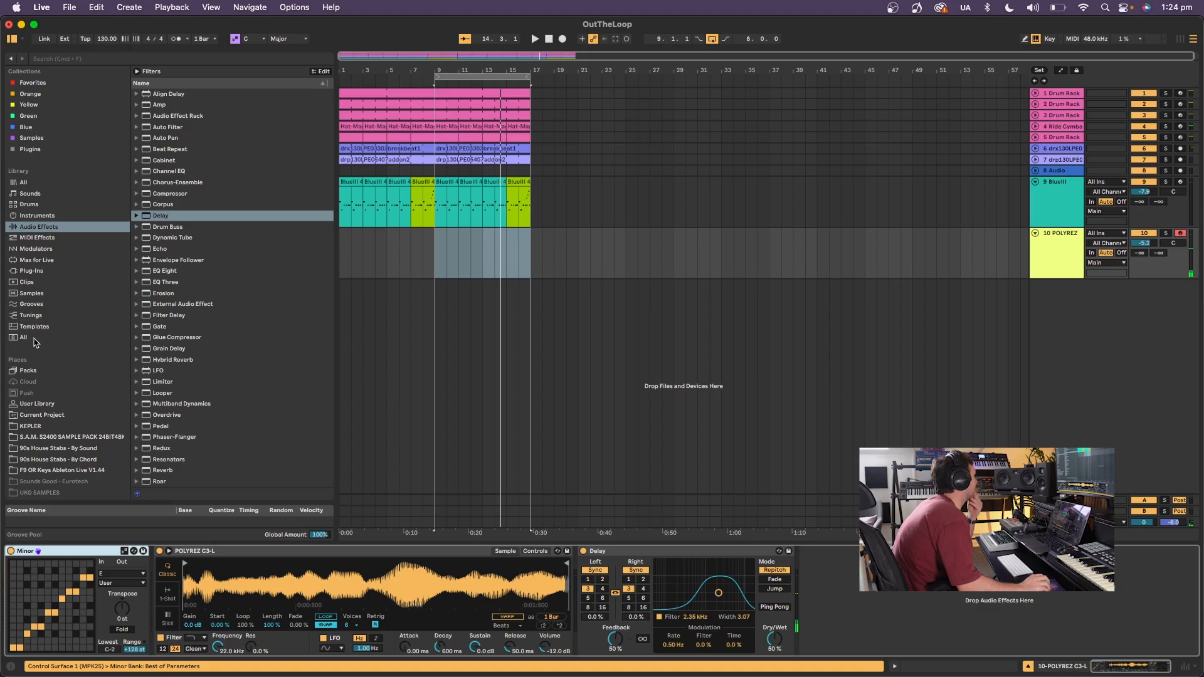
drag(545, 648, 544, 638)
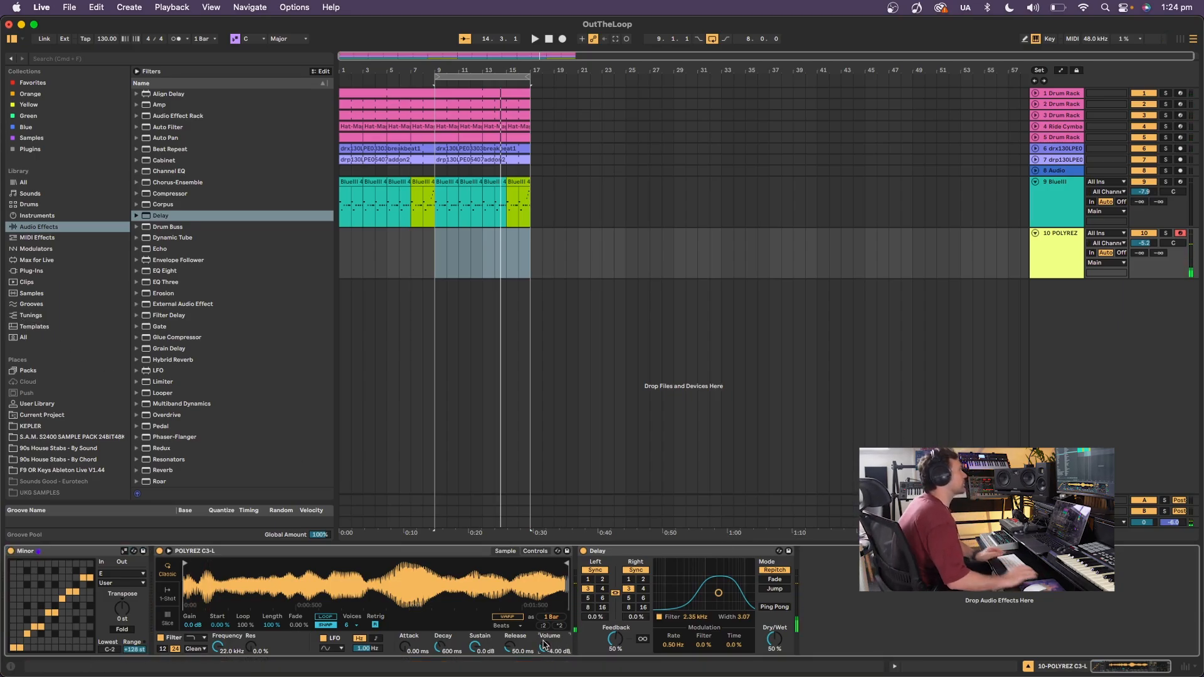
Rehearse over the looped section and record a synth part on the POLYREZ track across bars 9 to 17.
key(space)
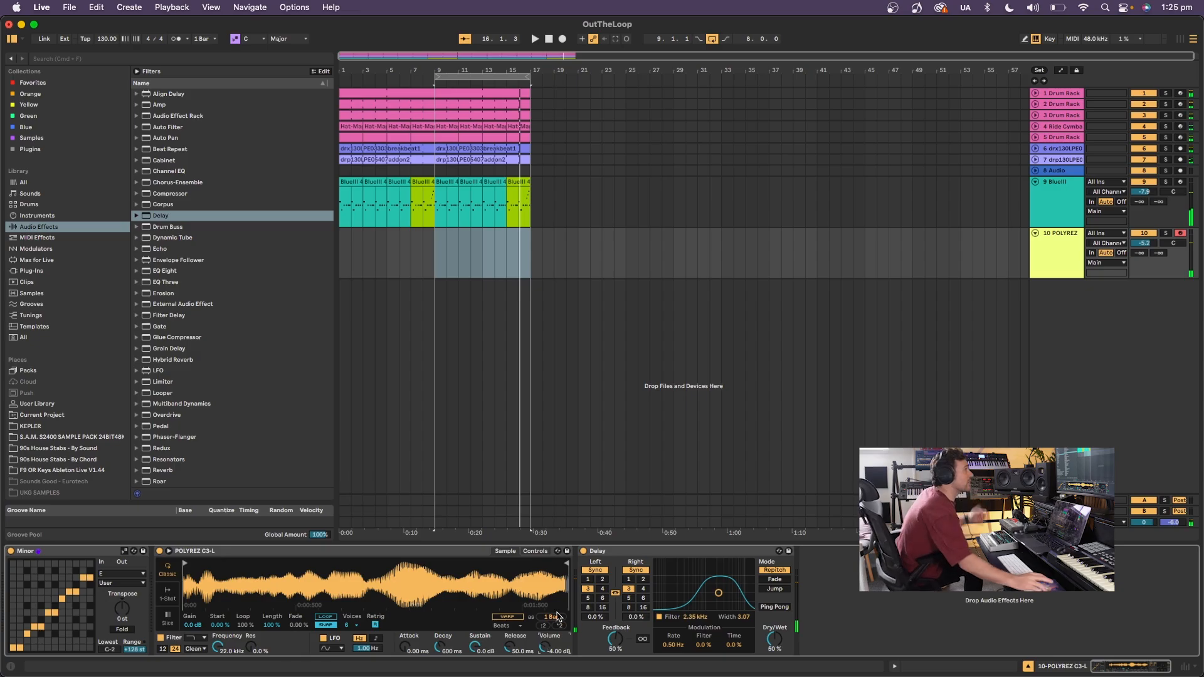
click(438, 254)
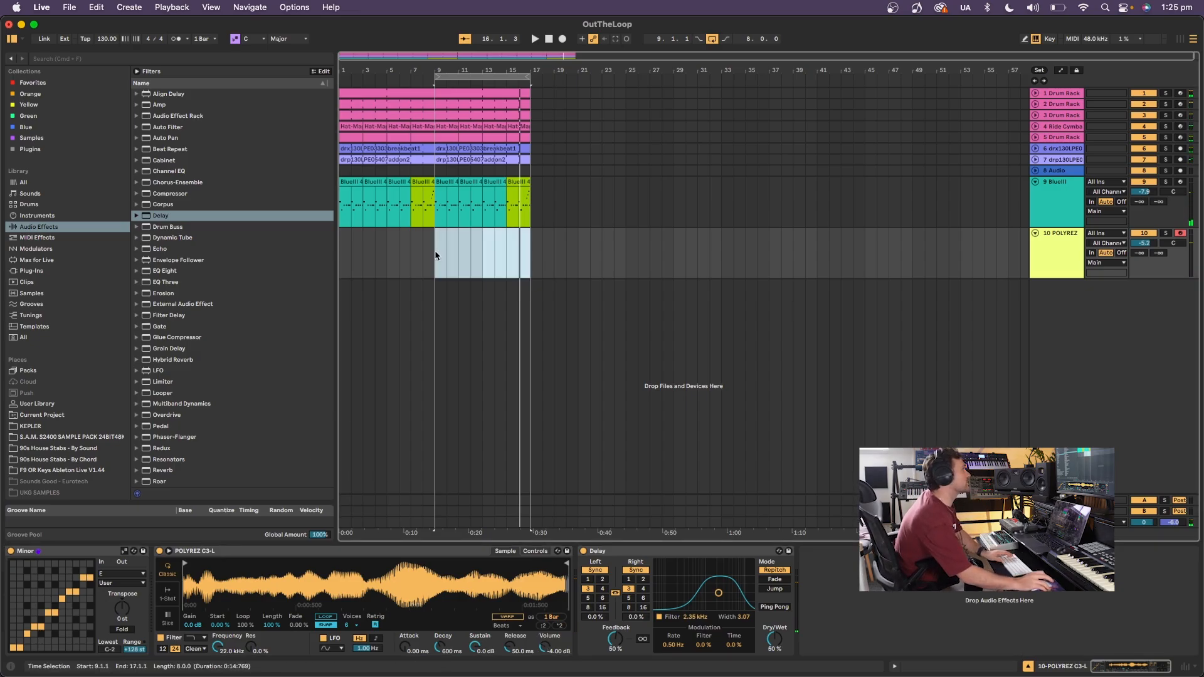
click(562, 39)
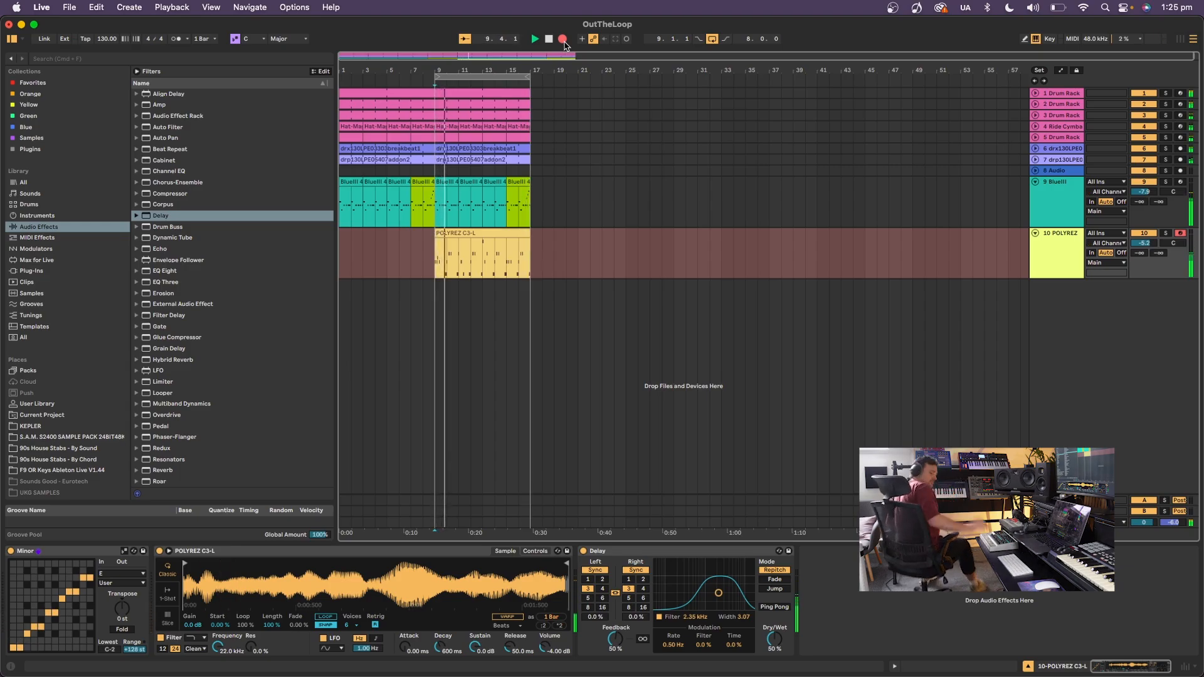
key(space)
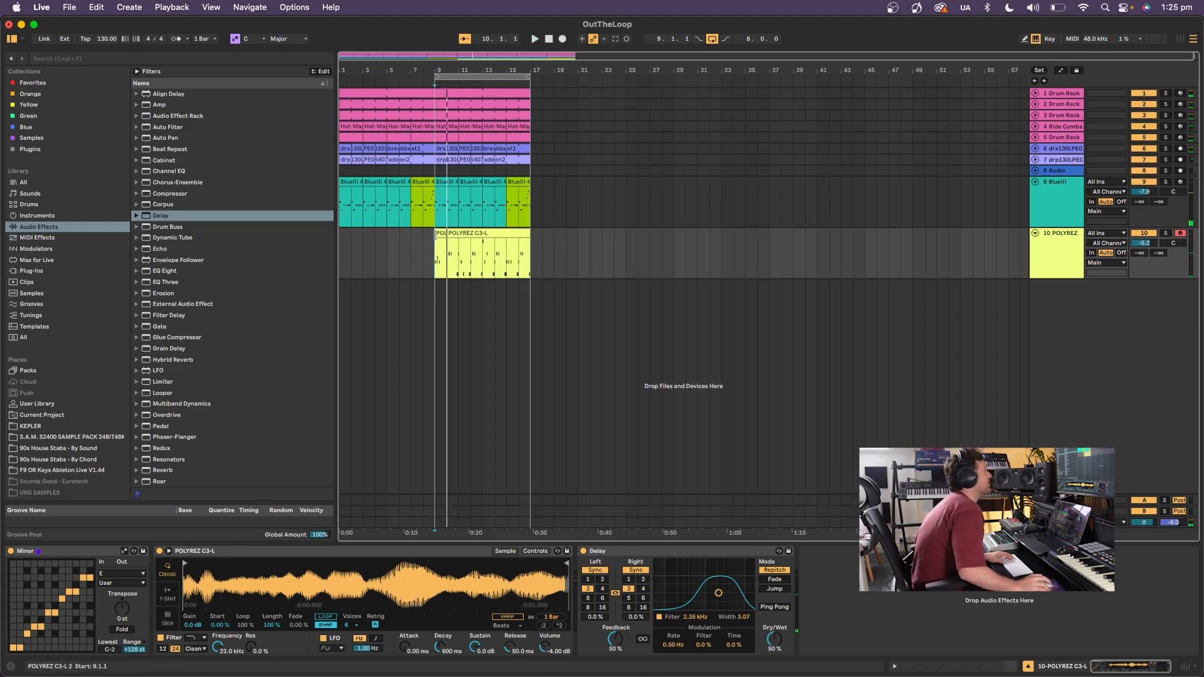
Listen to the recorded POLYREZ part from several positions, including bars 13, 14 and 15.
click(435, 235)
click(484, 267)
key(space)
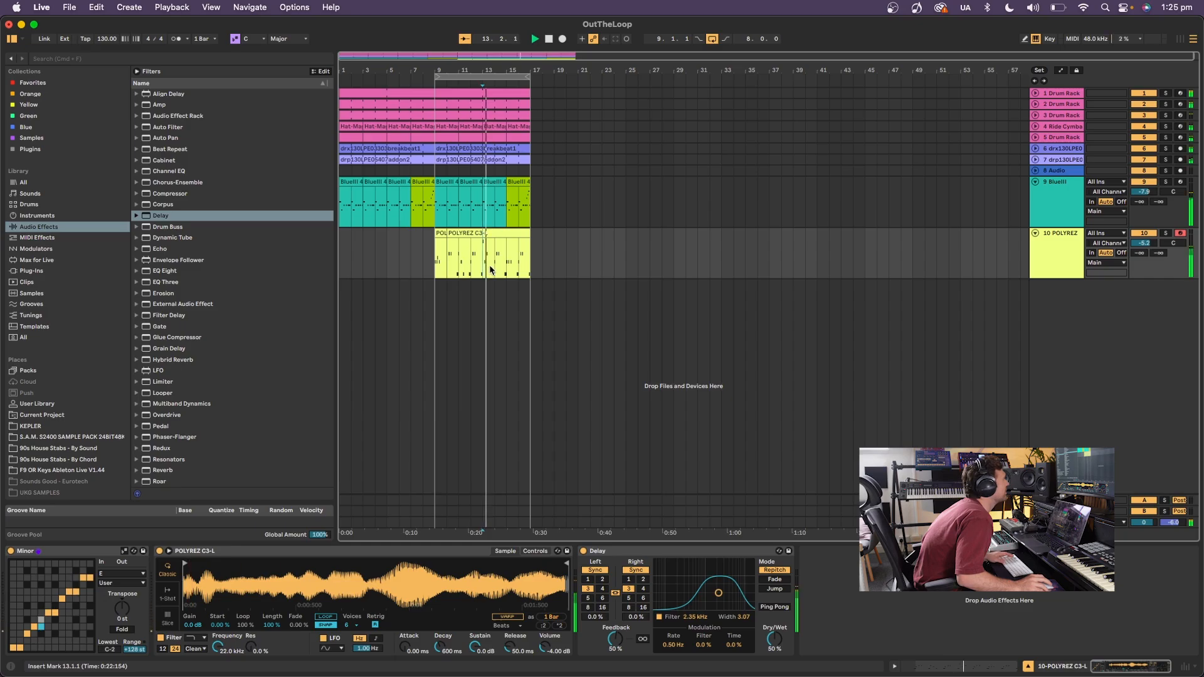
click(509, 268)
key(space)
key(space)
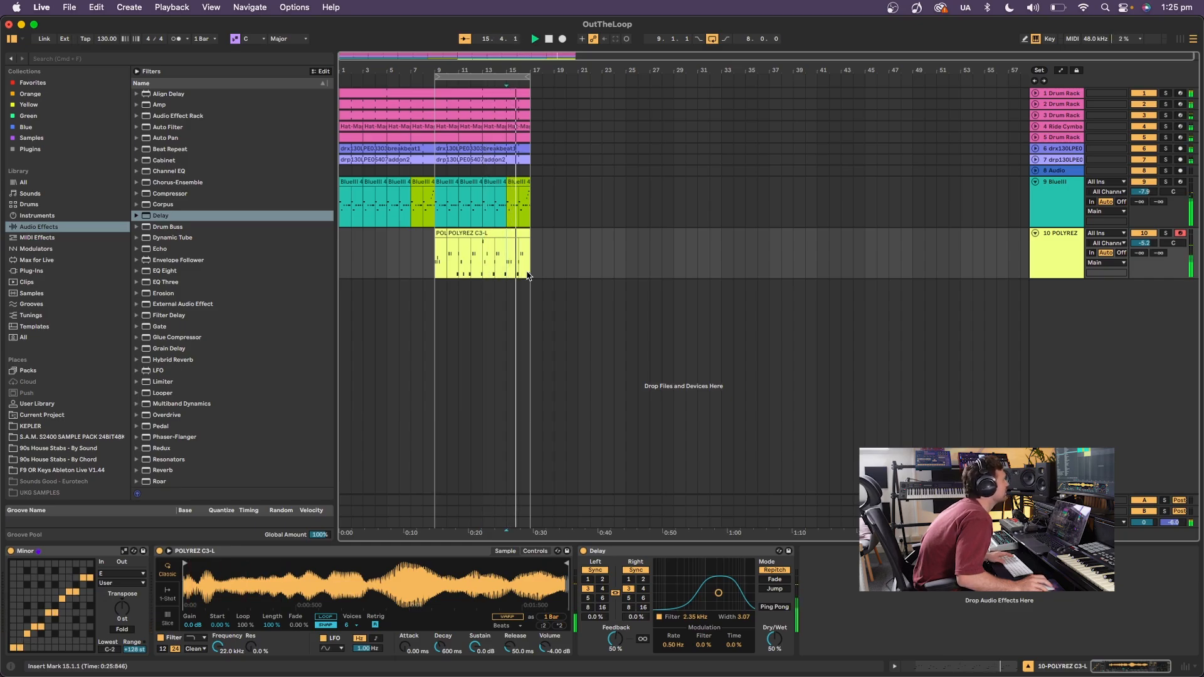
click(494, 274)
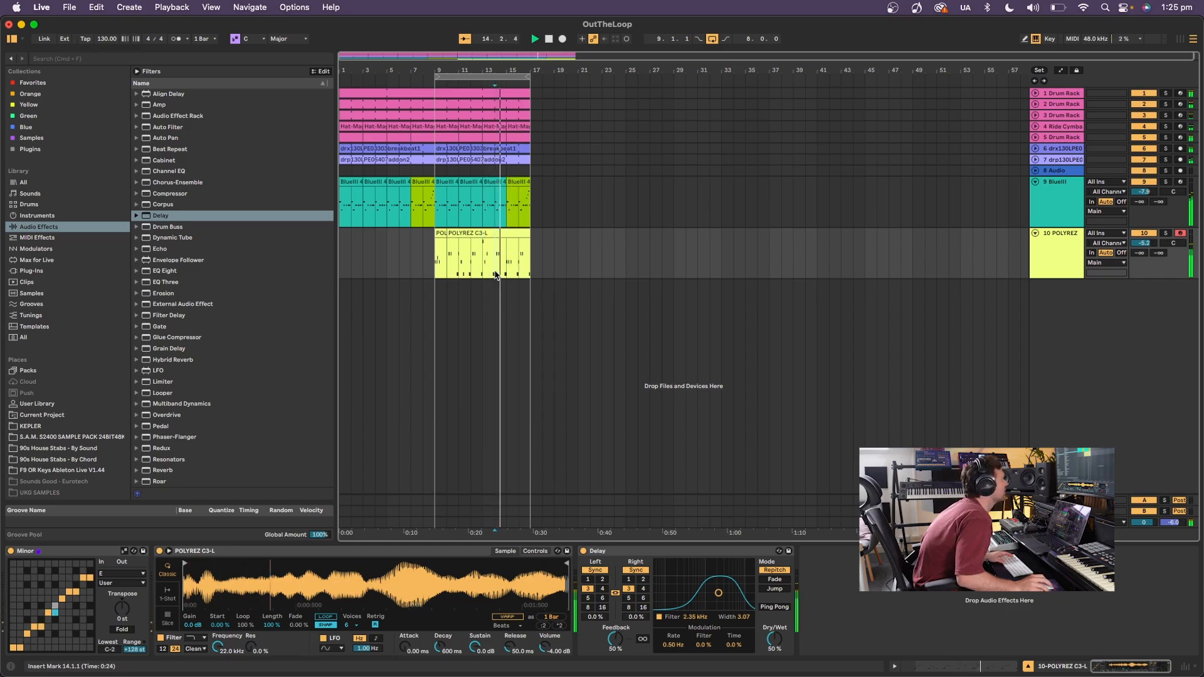
Delete both recorded POLYREZ clips between bars 9 and 17.
drag(440, 234, 444, 233)
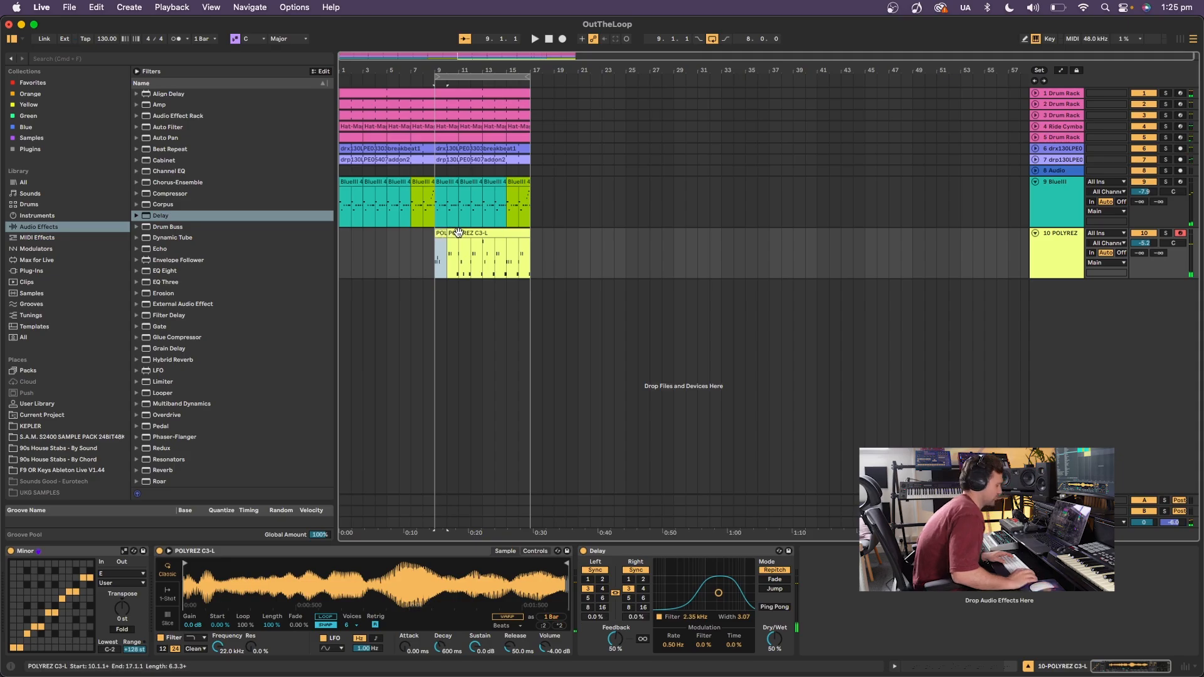
click(484, 231)
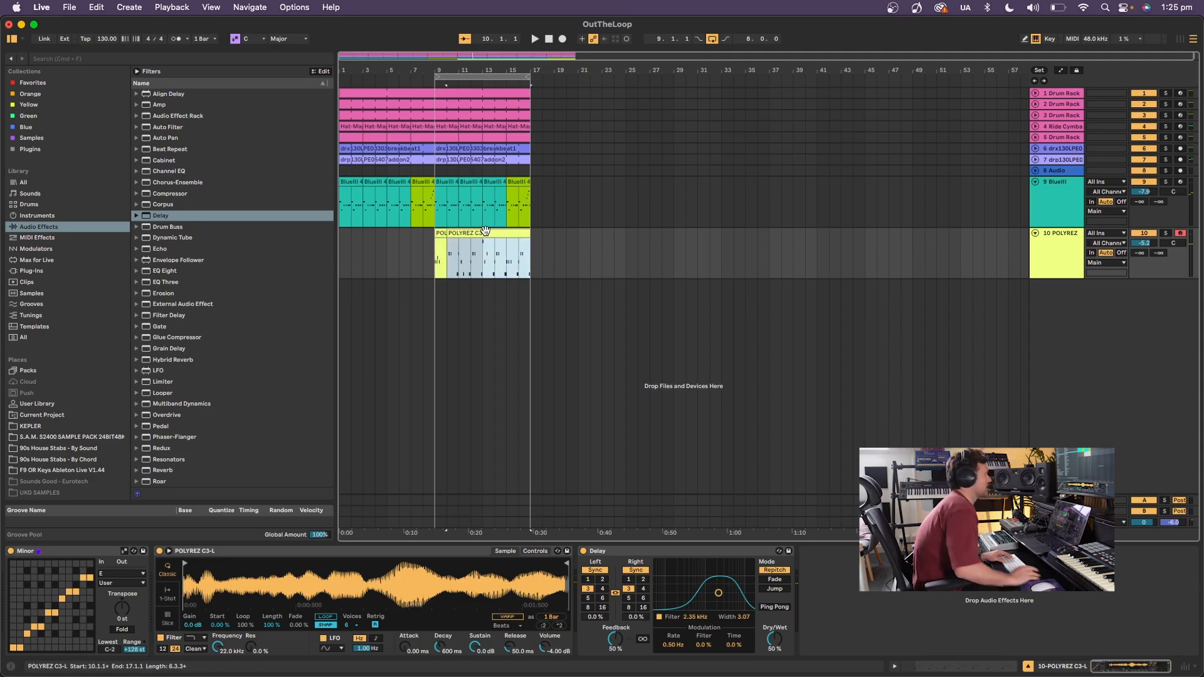
click(436, 231)
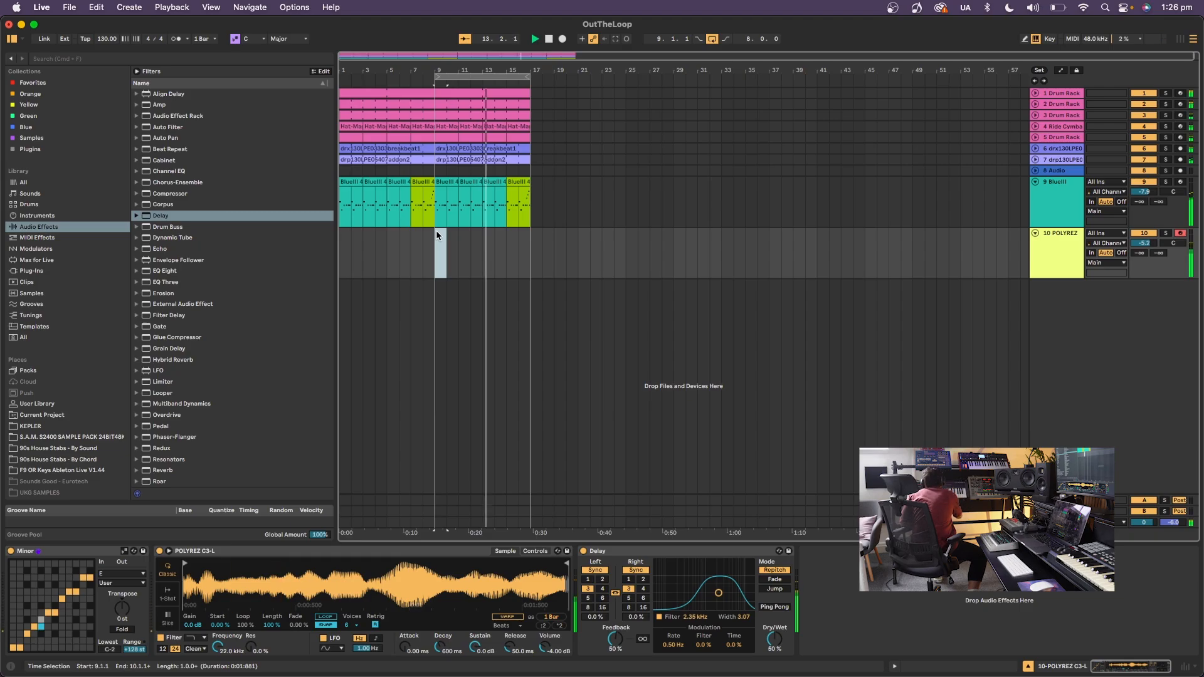
Record a new synth part on the POLYREZ track from bar 13 to bar 16.
click(482, 244)
click(550, 39)
click(561, 39)
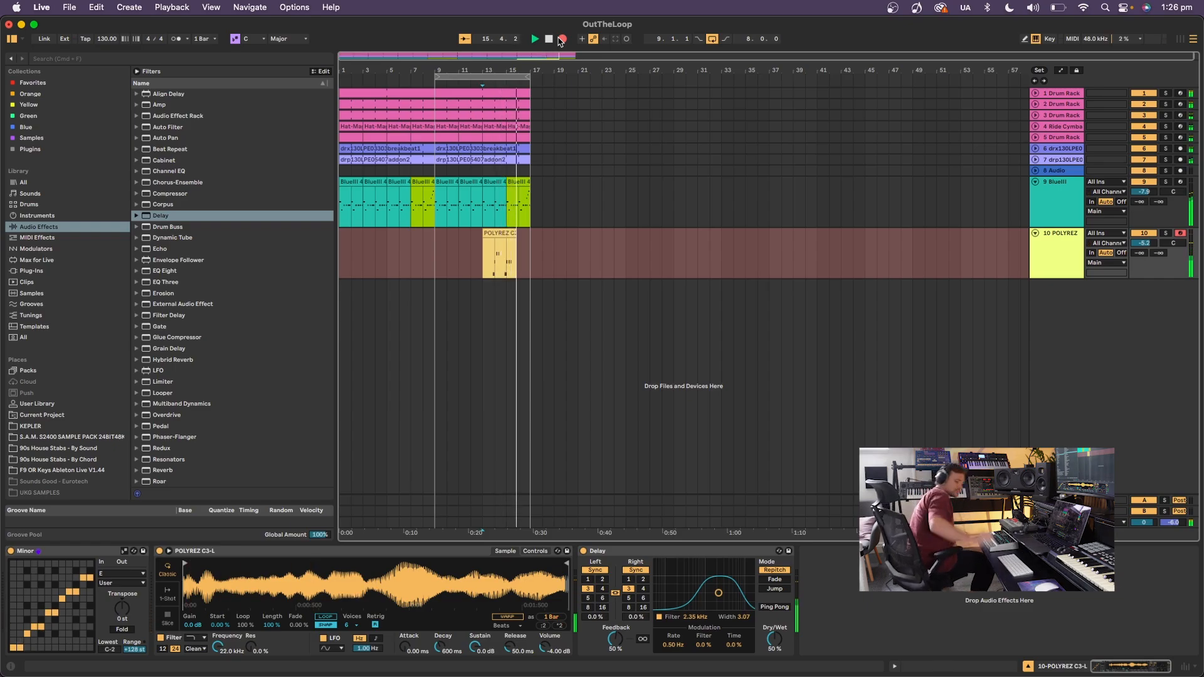
click(562, 39)
Open the new POLYREZ clip's notes, move the clip to start at bar 9 and play it.
double_click(493, 236)
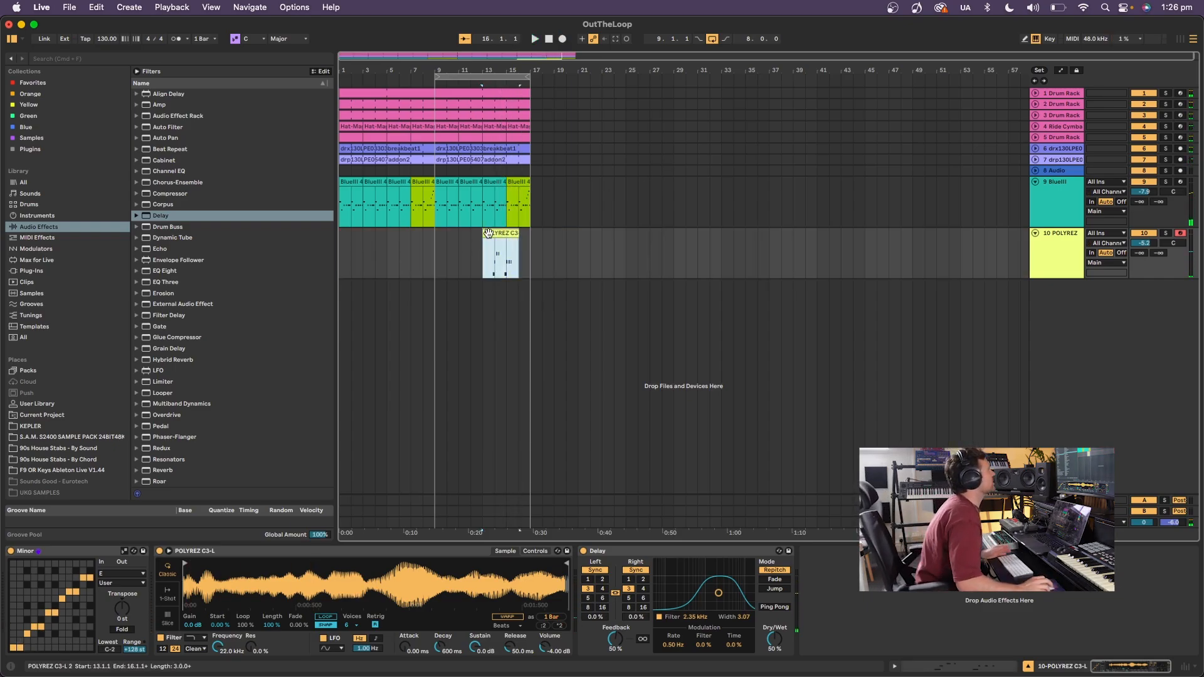
drag(492, 111, 454, 119)
key(space)
drag(440, 67, 440, 68)
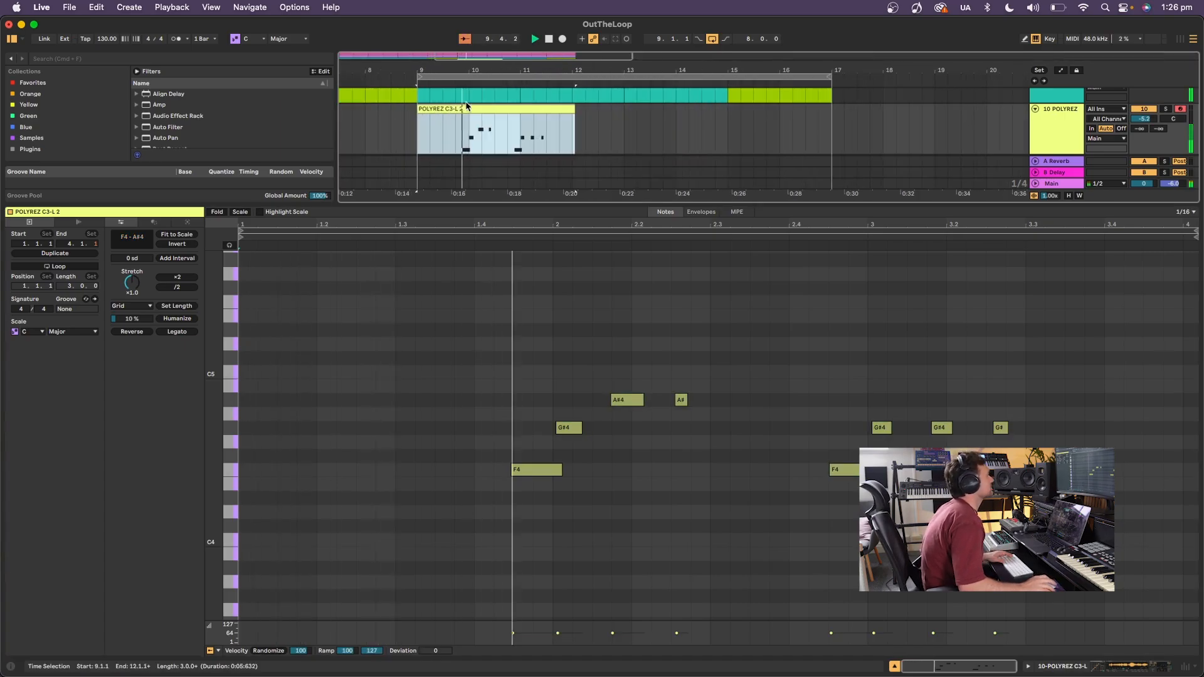
Split the POLYREZ clip at 11.4.1 and trim its start to bar 10.
drag(418, 109, 469, 109)
key(space)
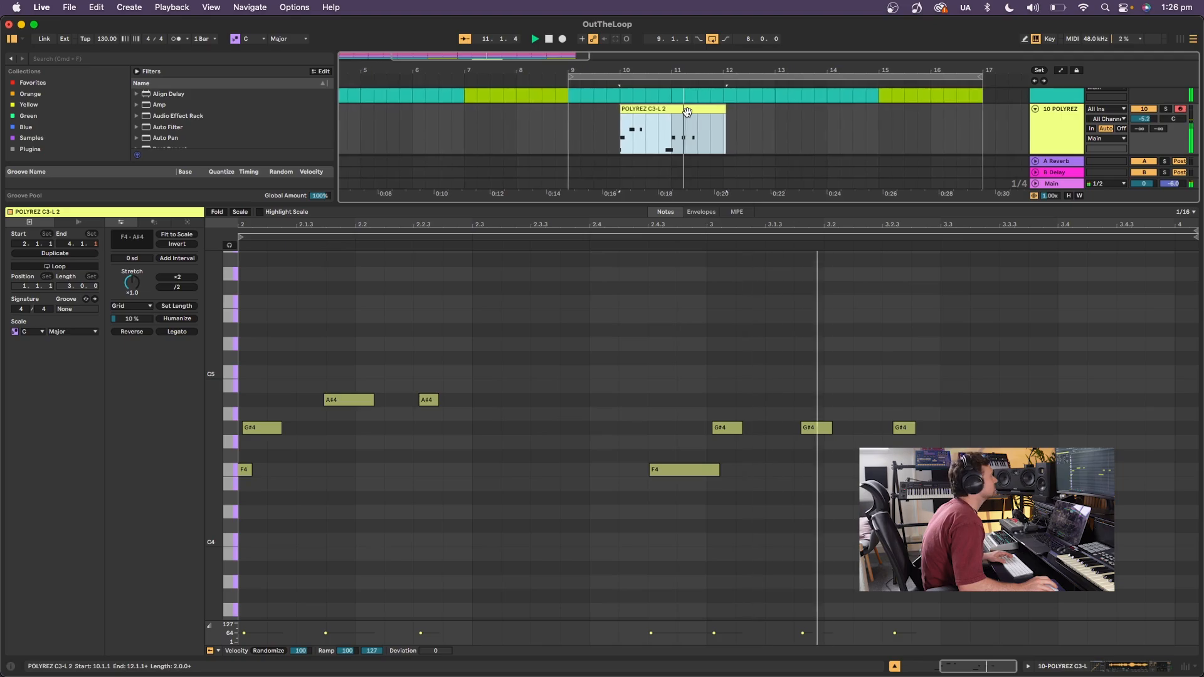
drag(596, 109, 585, 109)
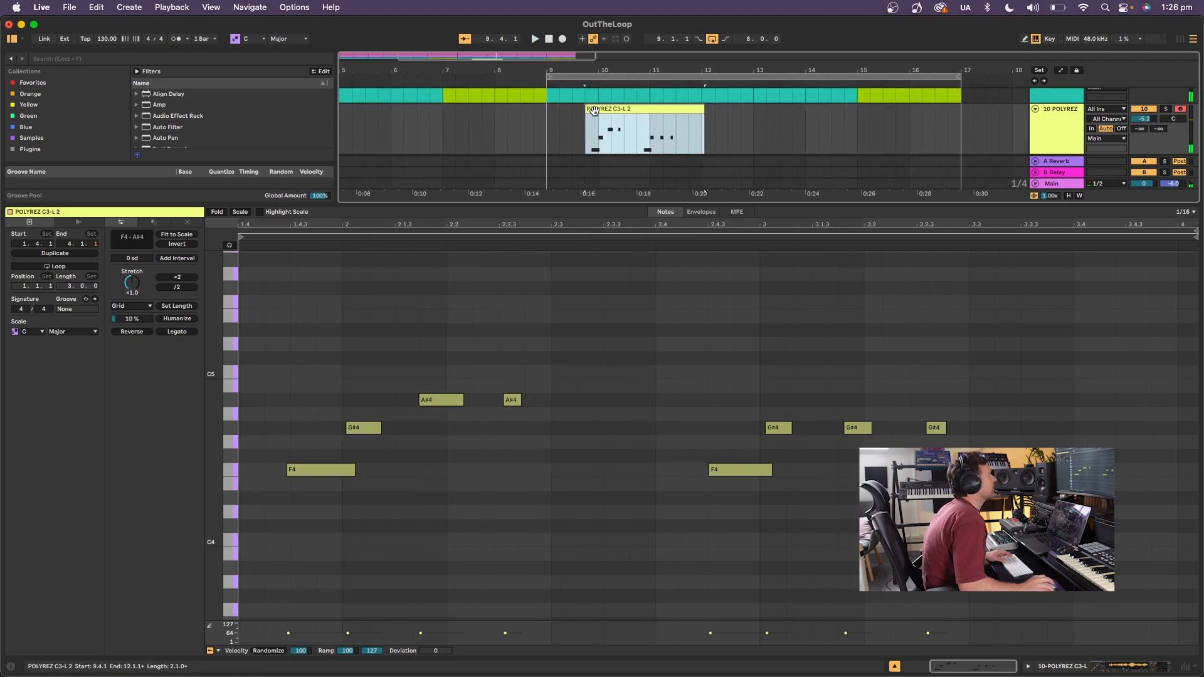
key(super+e)
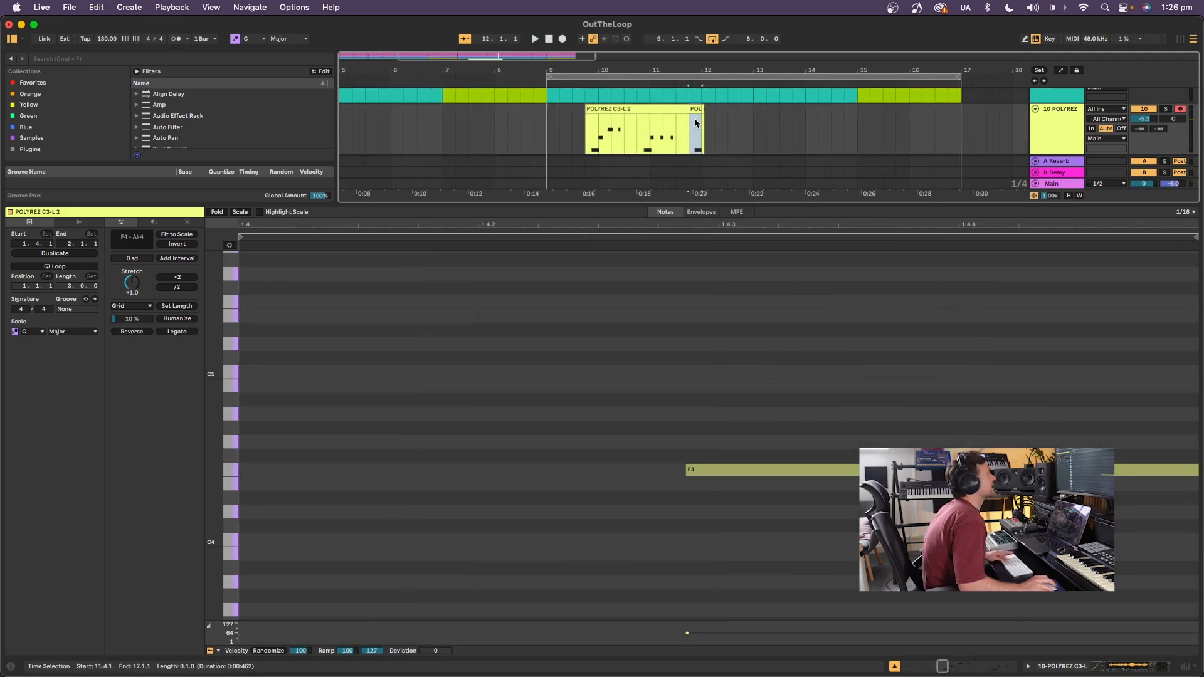
drag(586, 109, 597, 109)
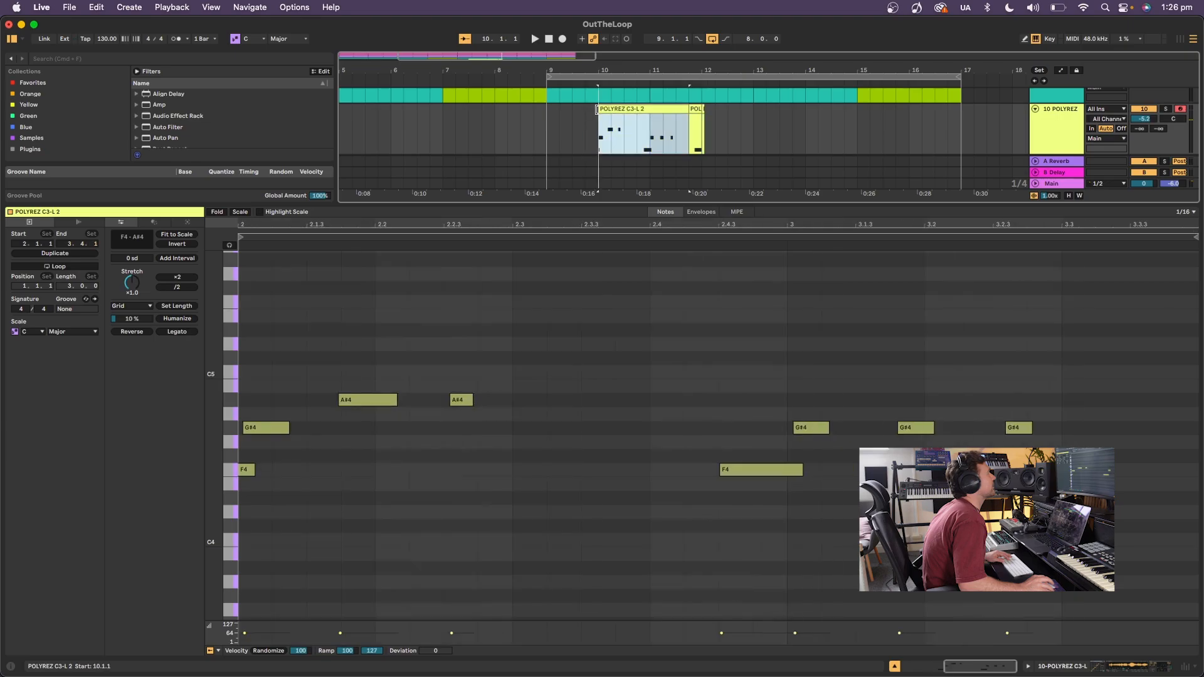
Move the two POLYREZ clip pieces together so they fill bars 9 to 11.
click(727, 124)
click(700, 110)
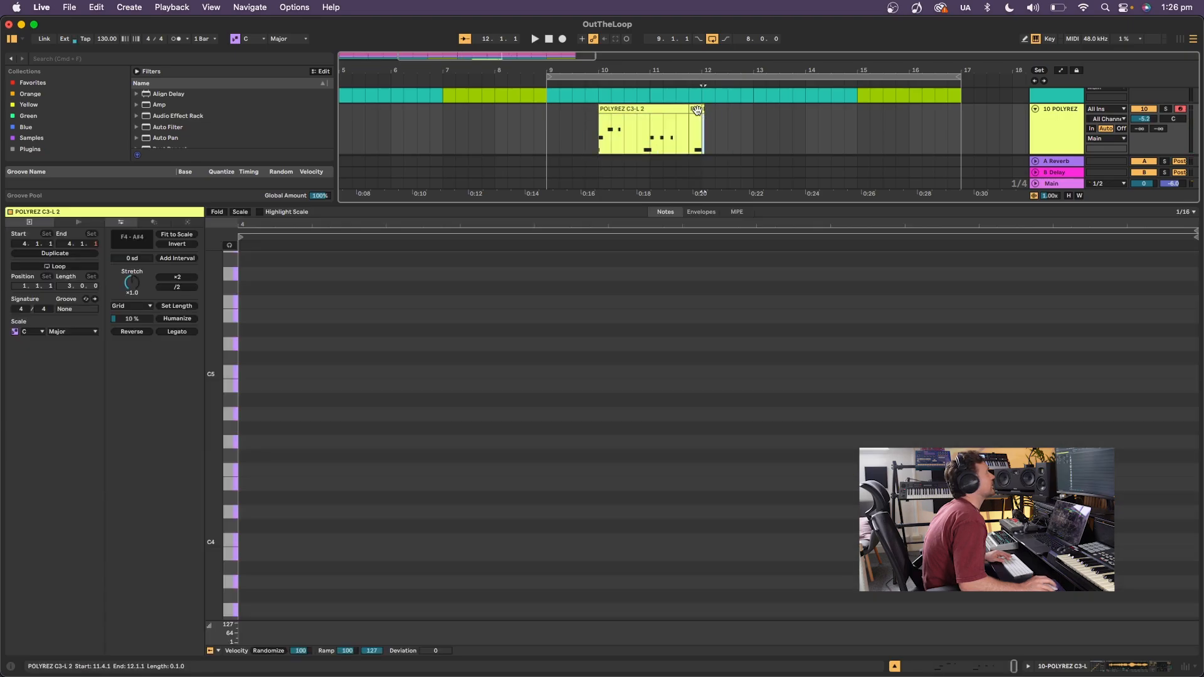
click(707, 115)
drag(707, 129, 563, 114)
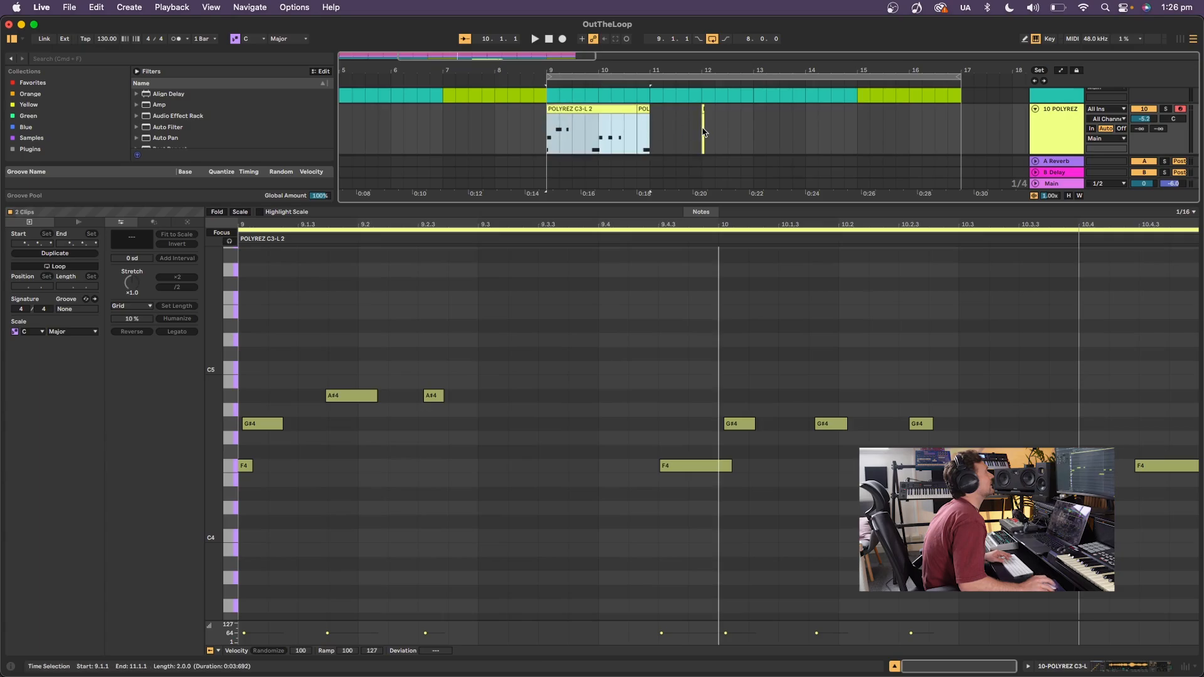
click(703, 131)
drag(651, 136, 548, 134)
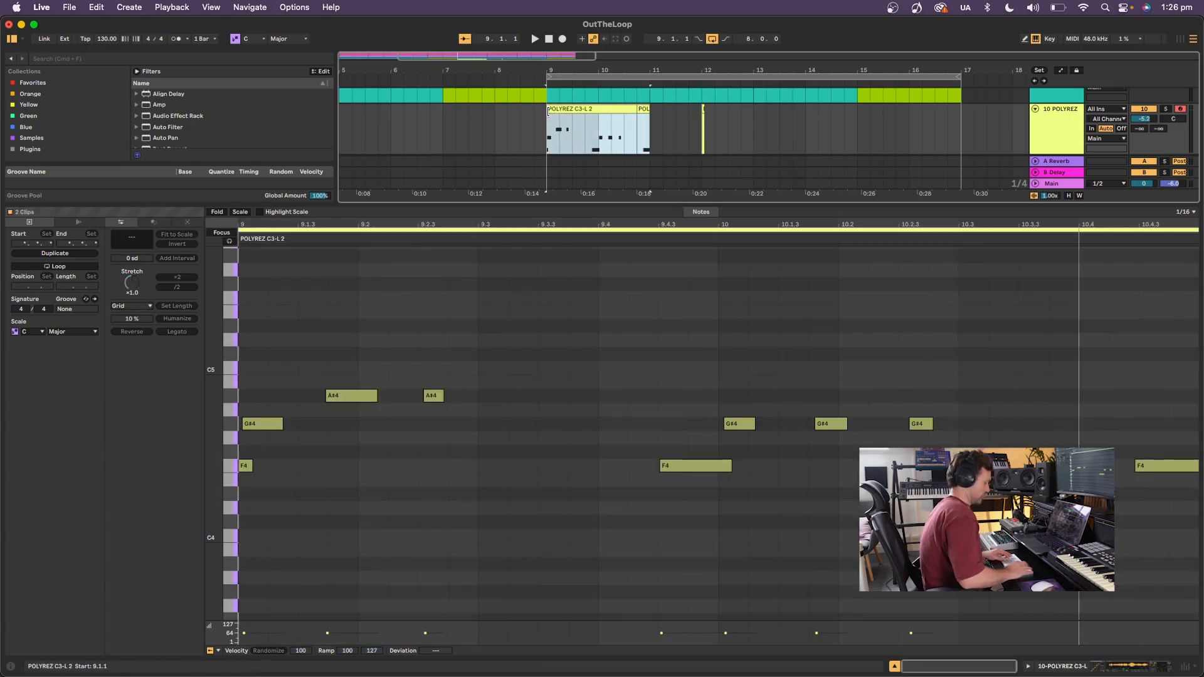
Consolidate the pieces in bars 9 to 11 into one clip and quantize all its notes.
key(super+j)
key(super+a)
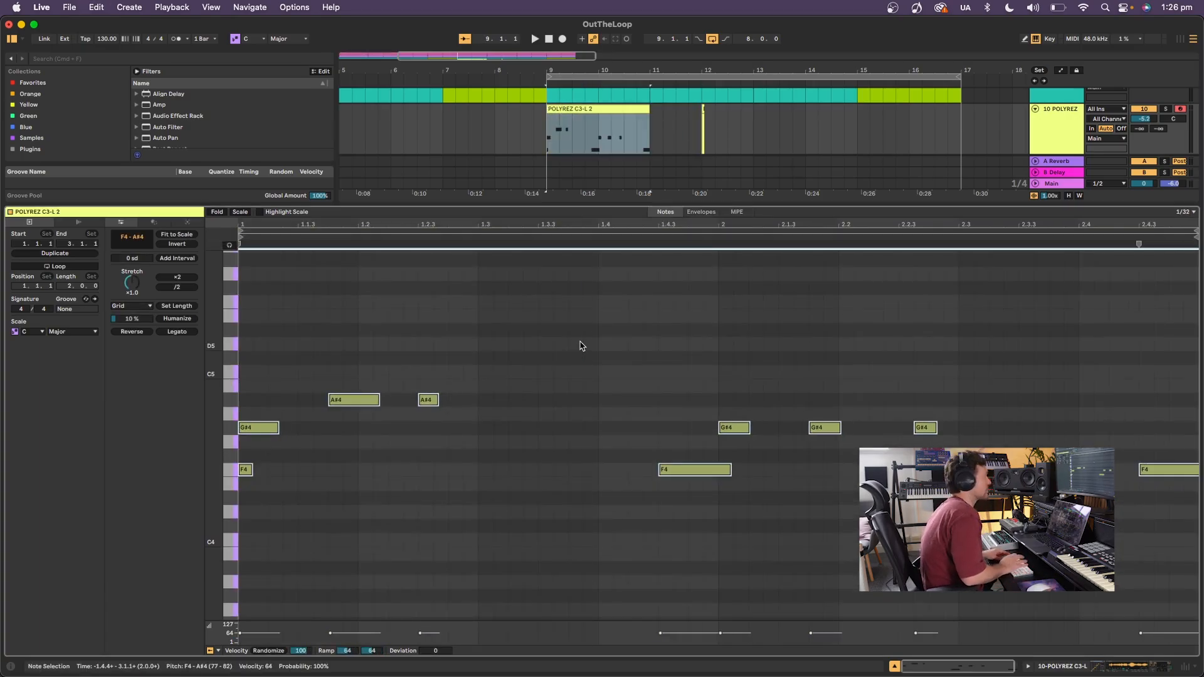
key(space)
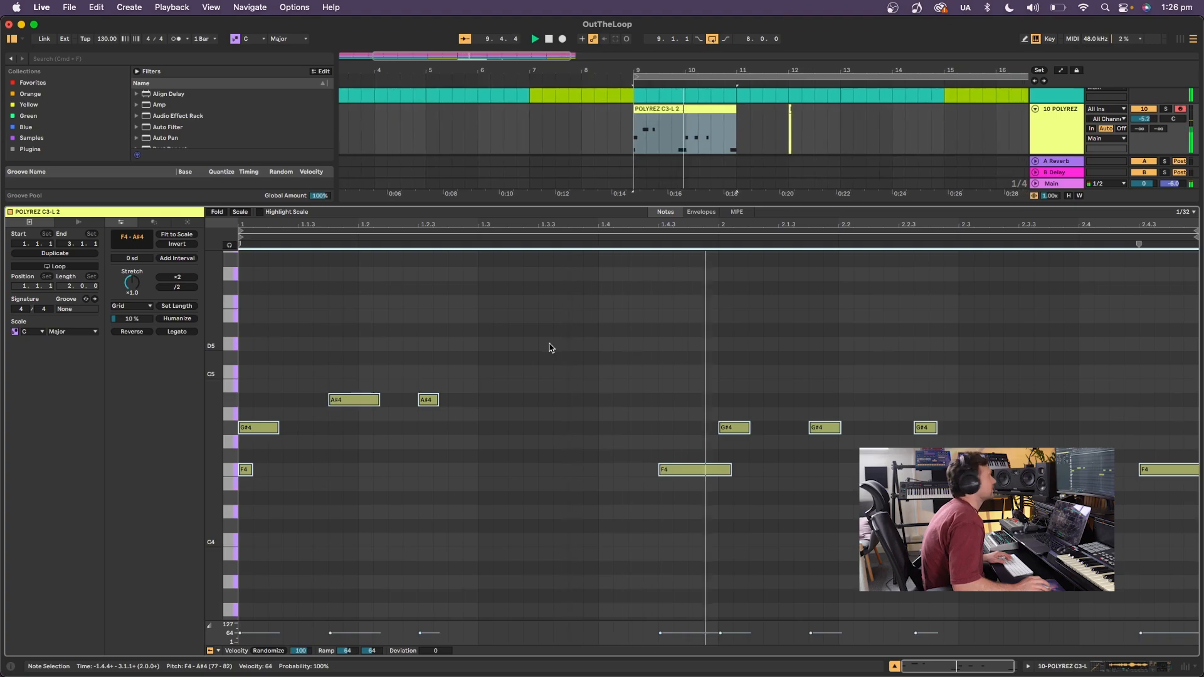
Delete the F4 note at the start of the POLYREZ clip and duplicate the two-bar clip three times to fill bars 9 to 17.
double_click(245, 470)
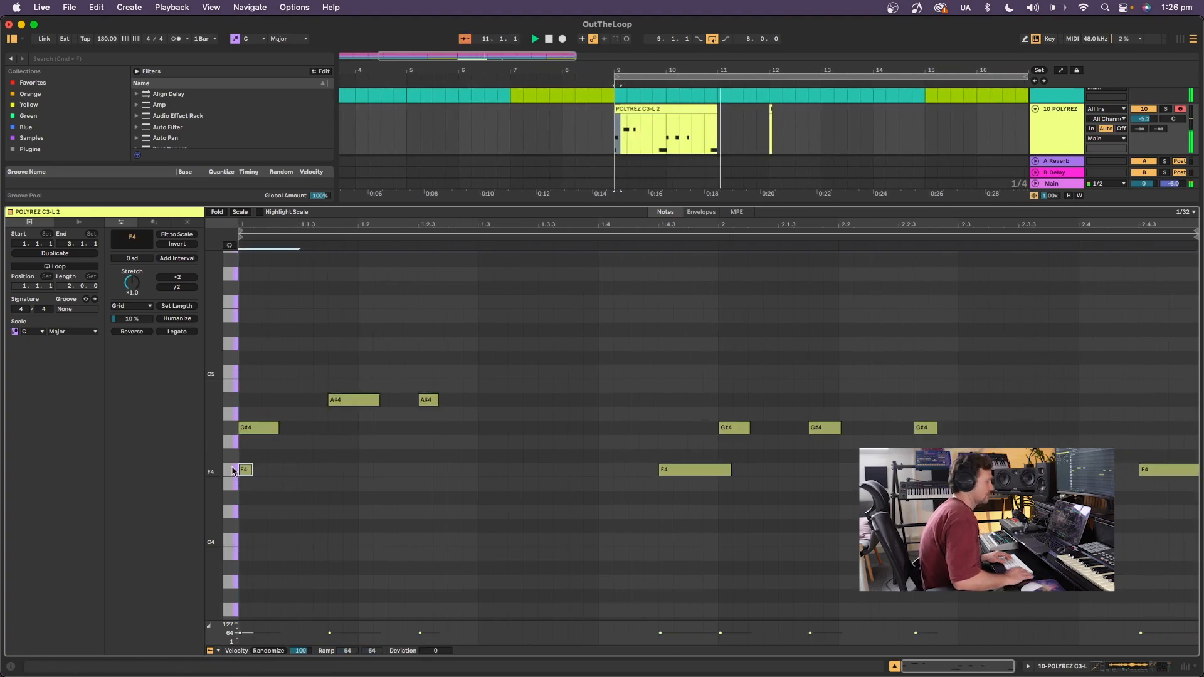
key(space)
key(super+d)
key(space)
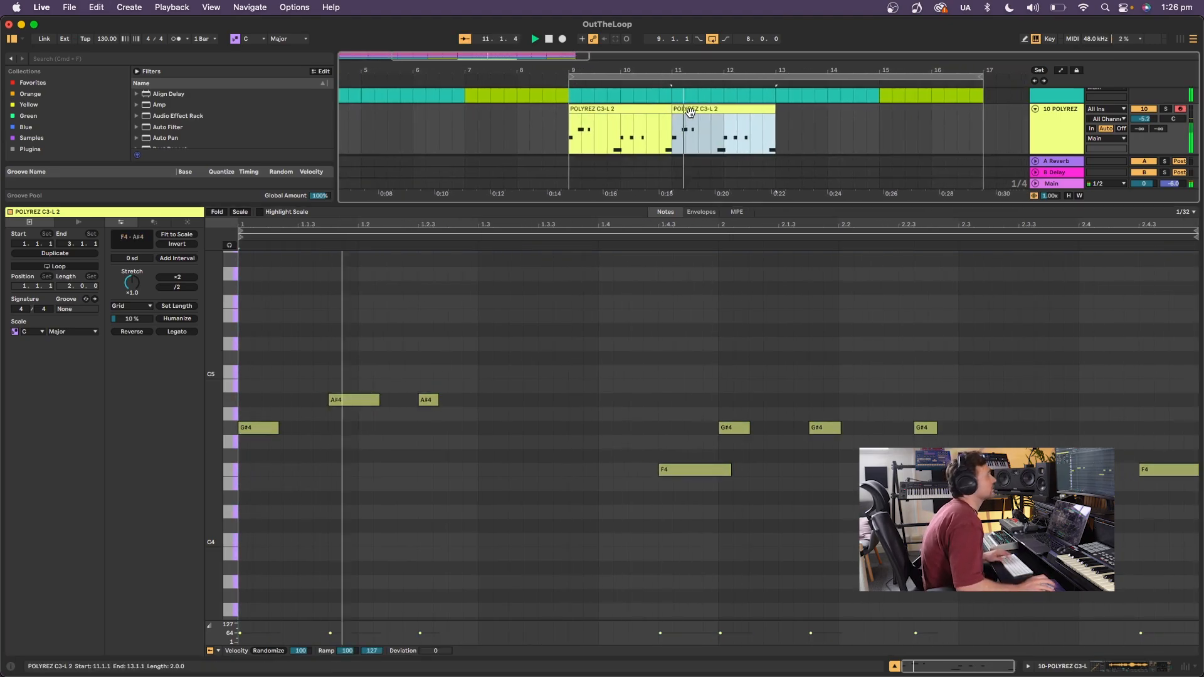
key(super+d)
key(super+d)
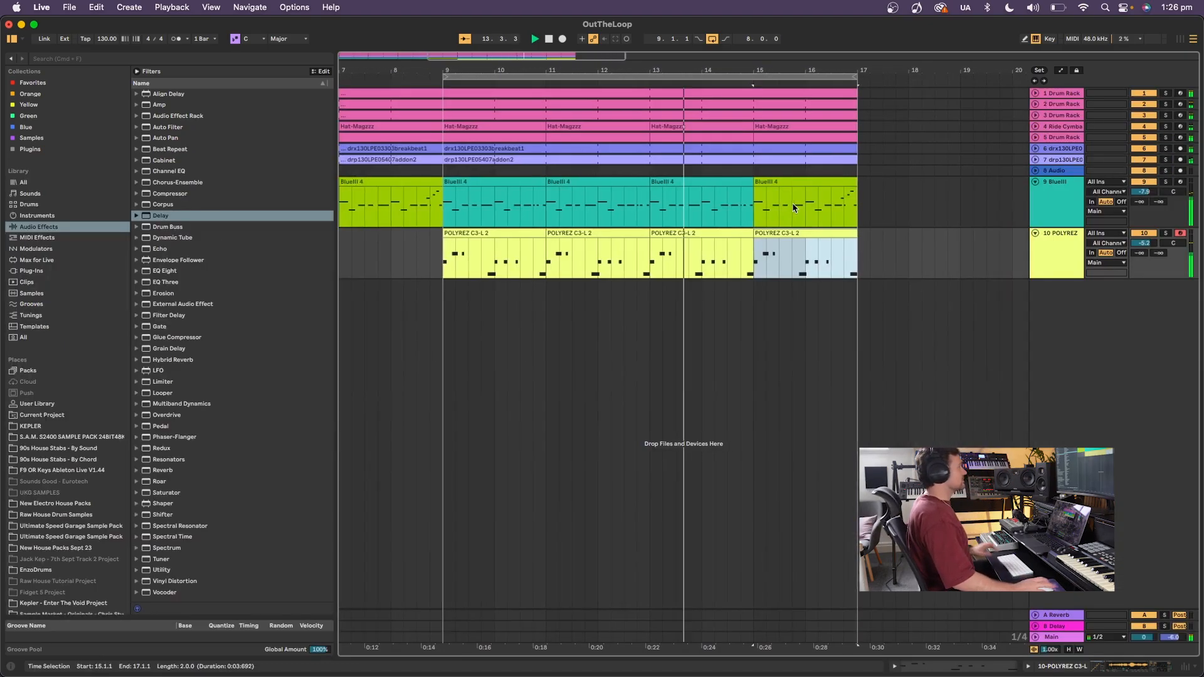
Hide the clip editor, show the whole arrangement and lower the POLYREZ track's volume to -12.3 dB.
key(super+alt+l)
drag(589, 58, 590, 9)
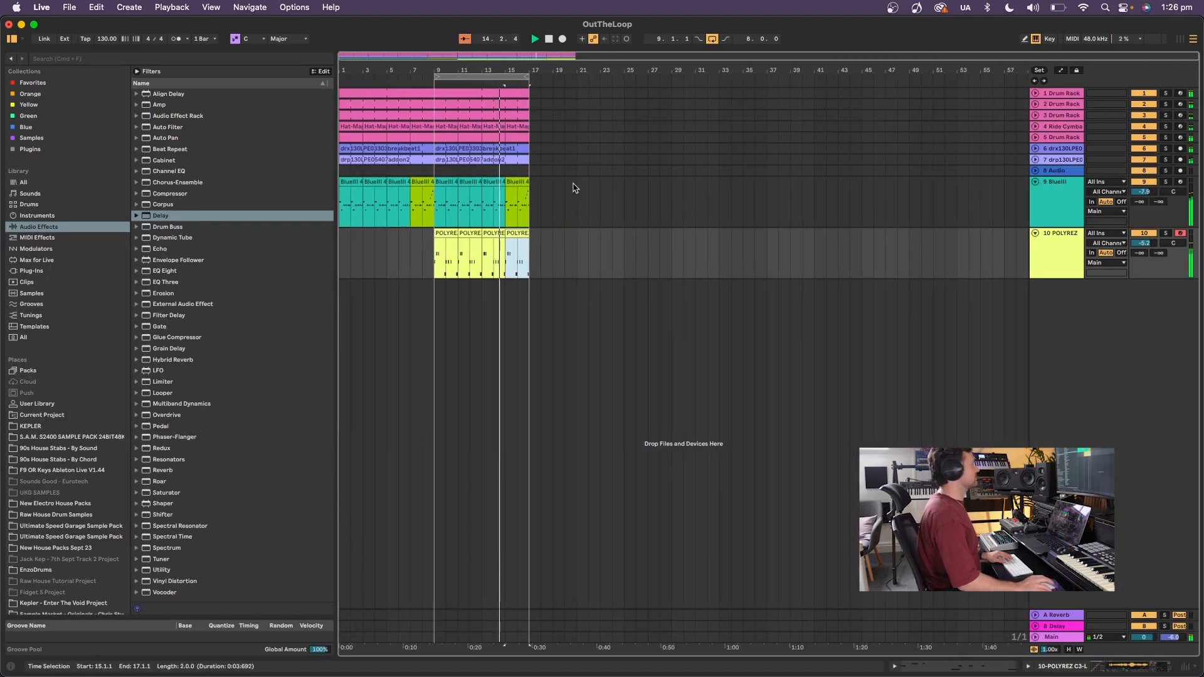
drag(1143, 248, 1142, 263)
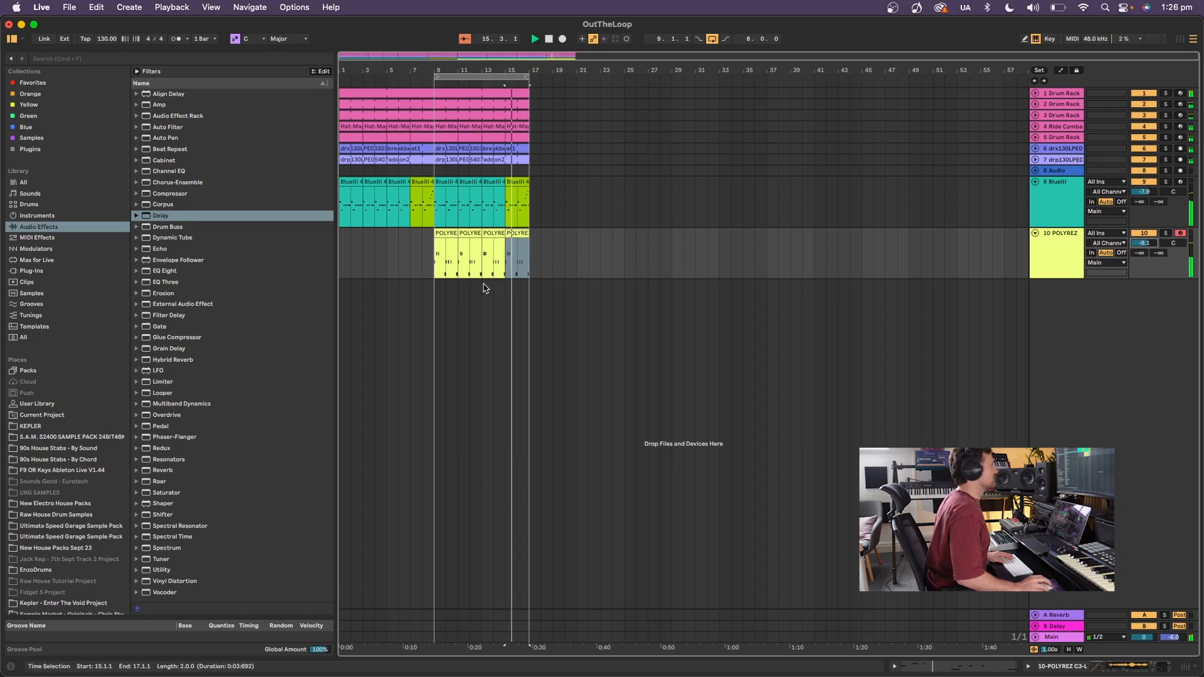
click(528, 290)
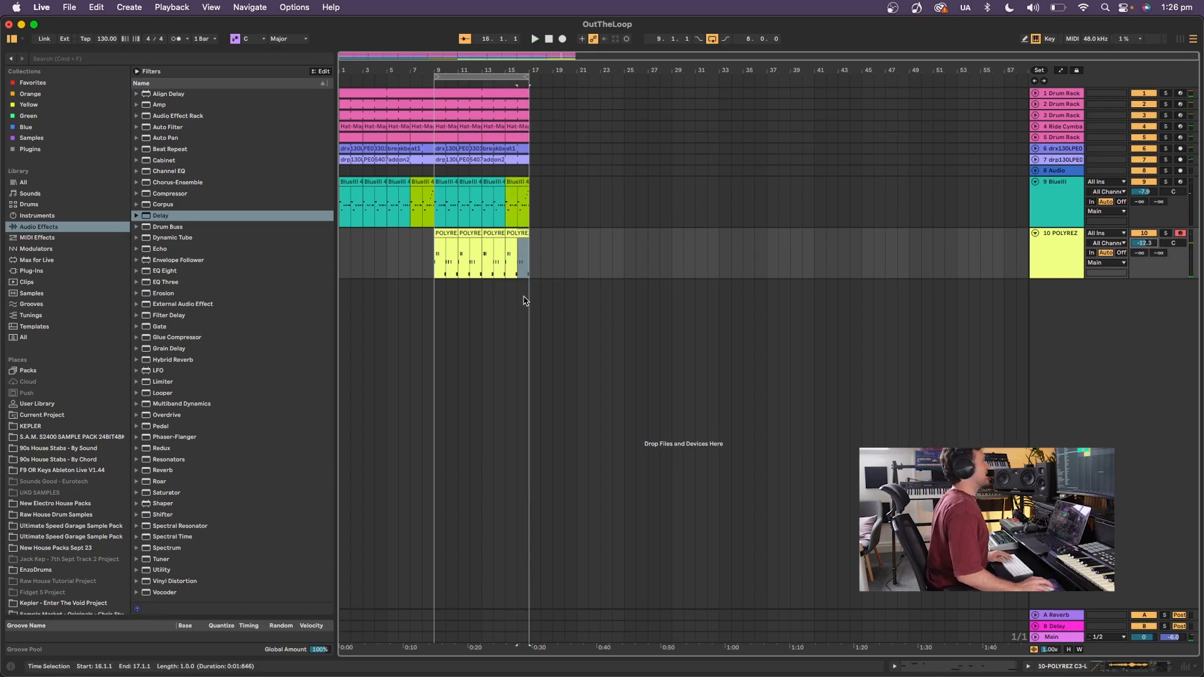
Duplicate bars 9 to 17 of all tracks and delete the POLYREZ clips from the copy in bars 17 to 25.
click(440, 76)
key(super+d)
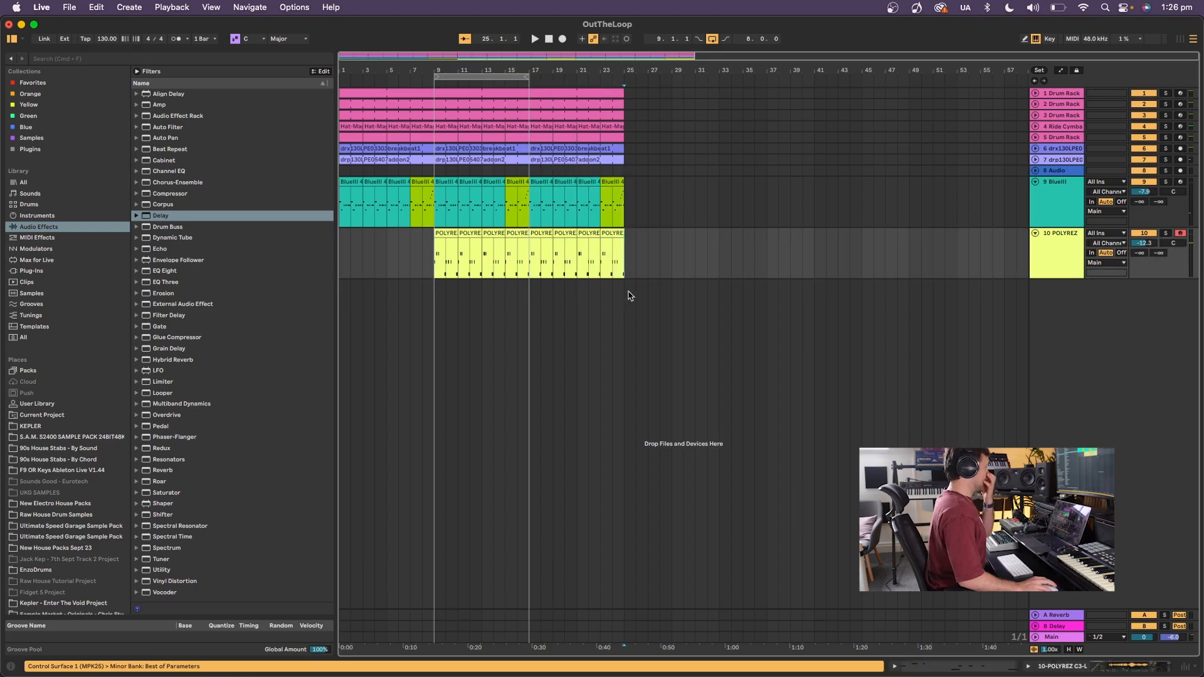
drag(625, 257, 541, 239)
key(Delete)
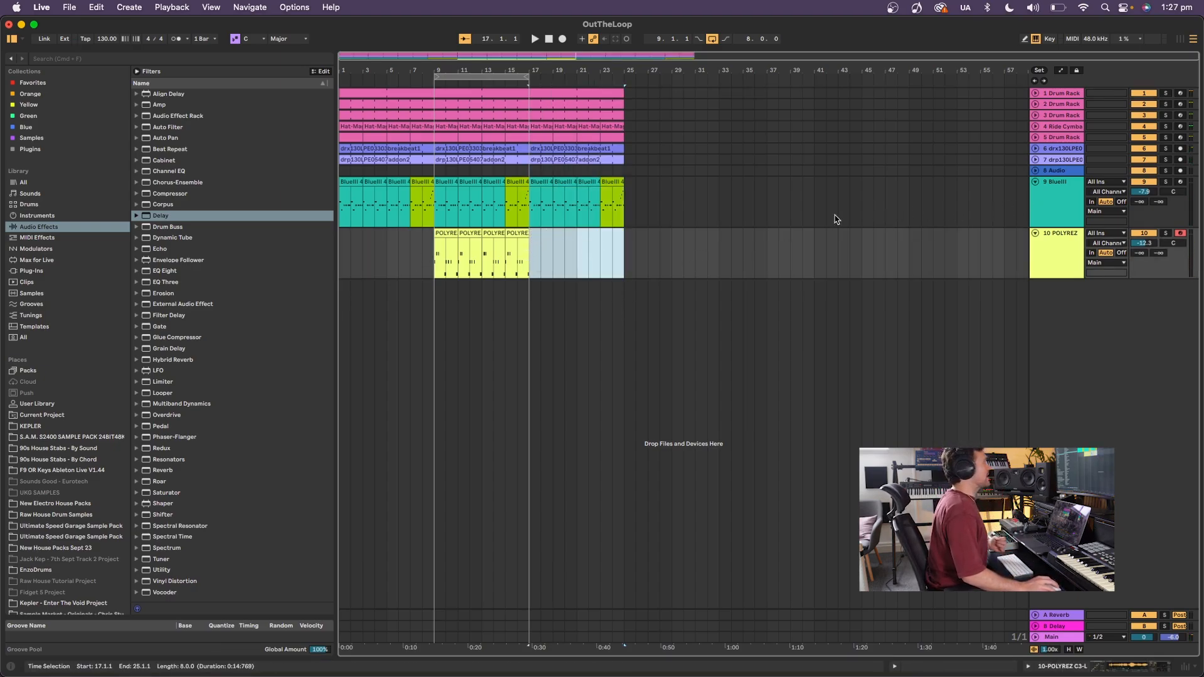
Delete the empty Audio track above the bass track.
click(1041, 195)
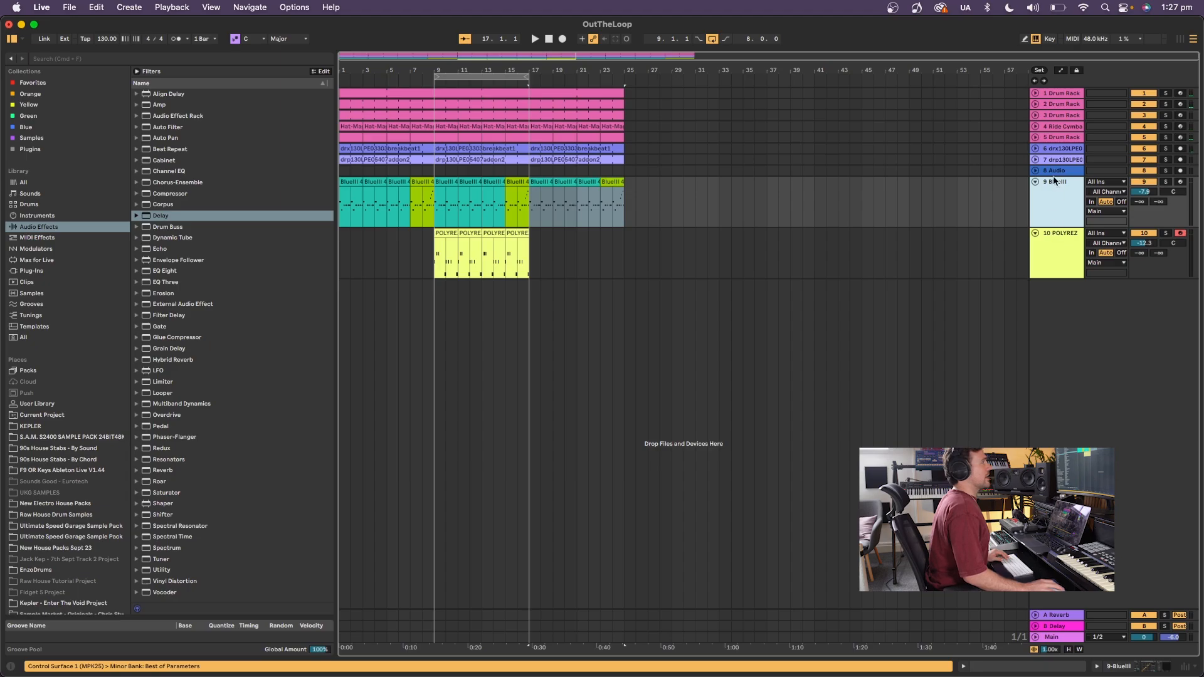
click(1055, 173)
key(Delete)
Insert a new MIDI track below POLYREZ and load an empty Drum Rack onto it.
click(1043, 225)
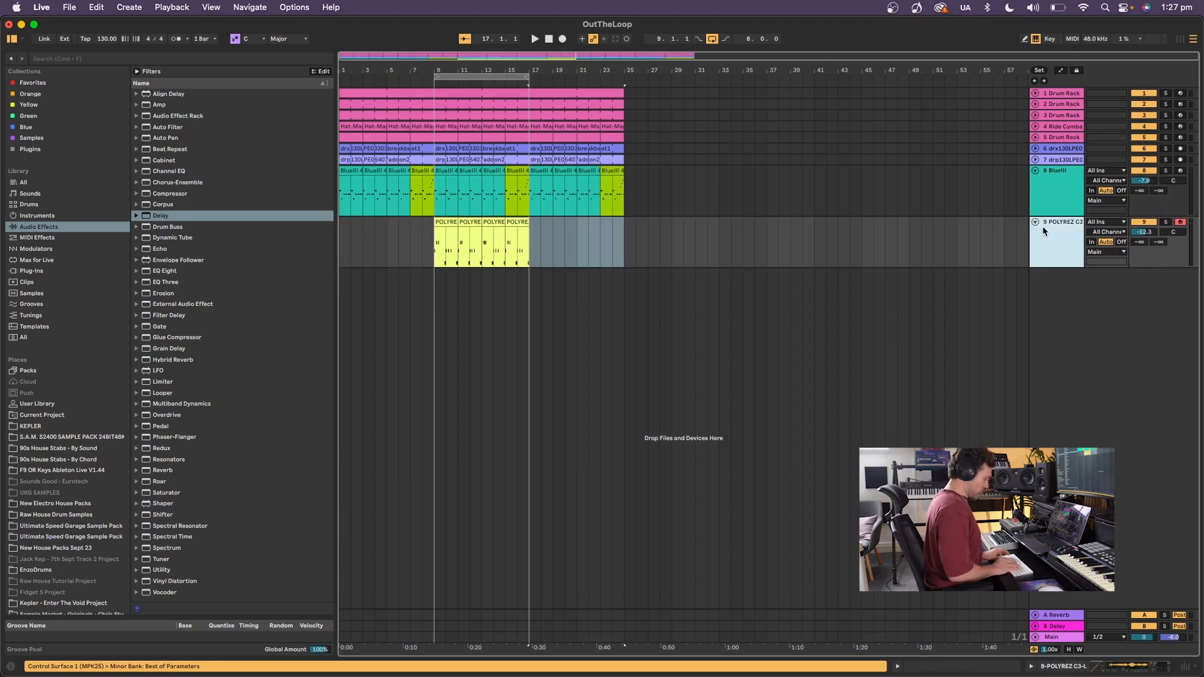
key(super+shift+t)
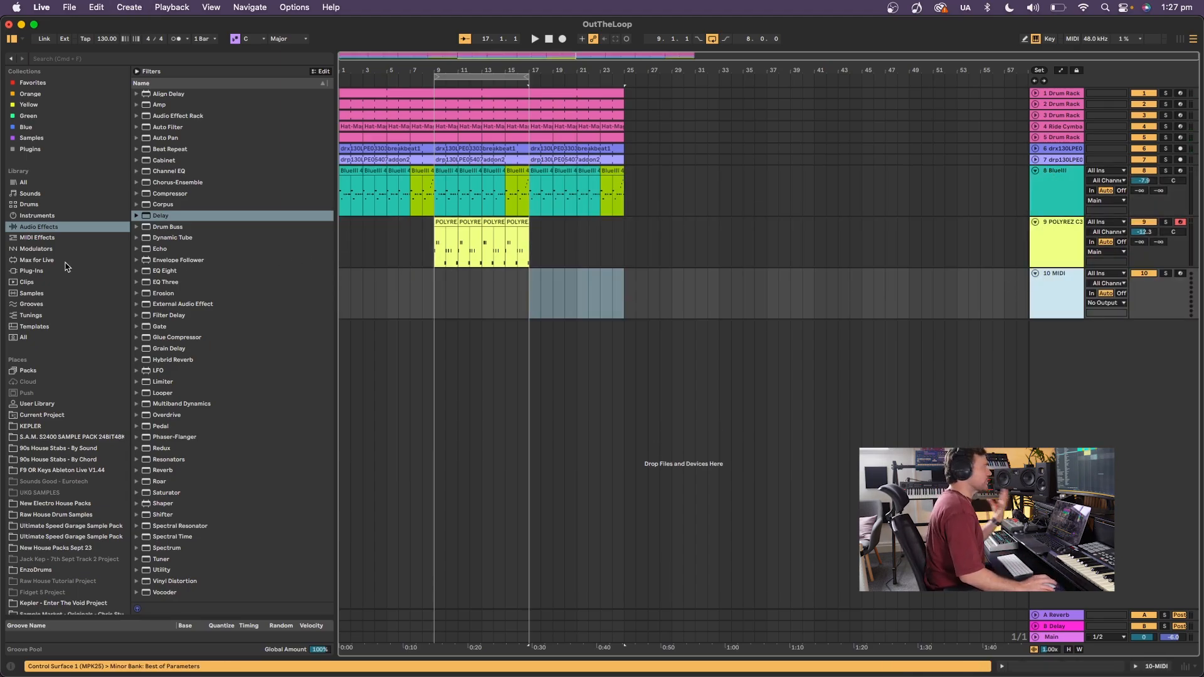
click(37, 216)
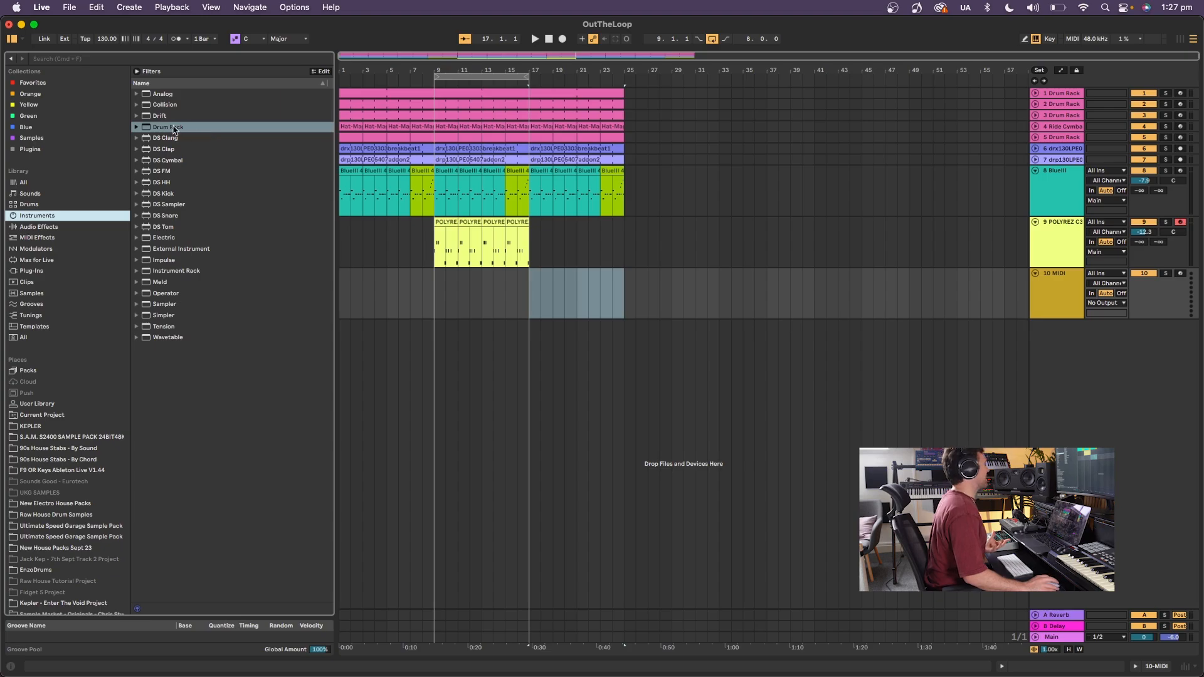
drag(174, 128, 552, 303)
Find Legowelt Percussion Synth 7.wav in the Legowelt Drum Wizardry Sample Pack and load it onto the Drum Rack's A1 pad.
scroll(47, 414, down, 15)
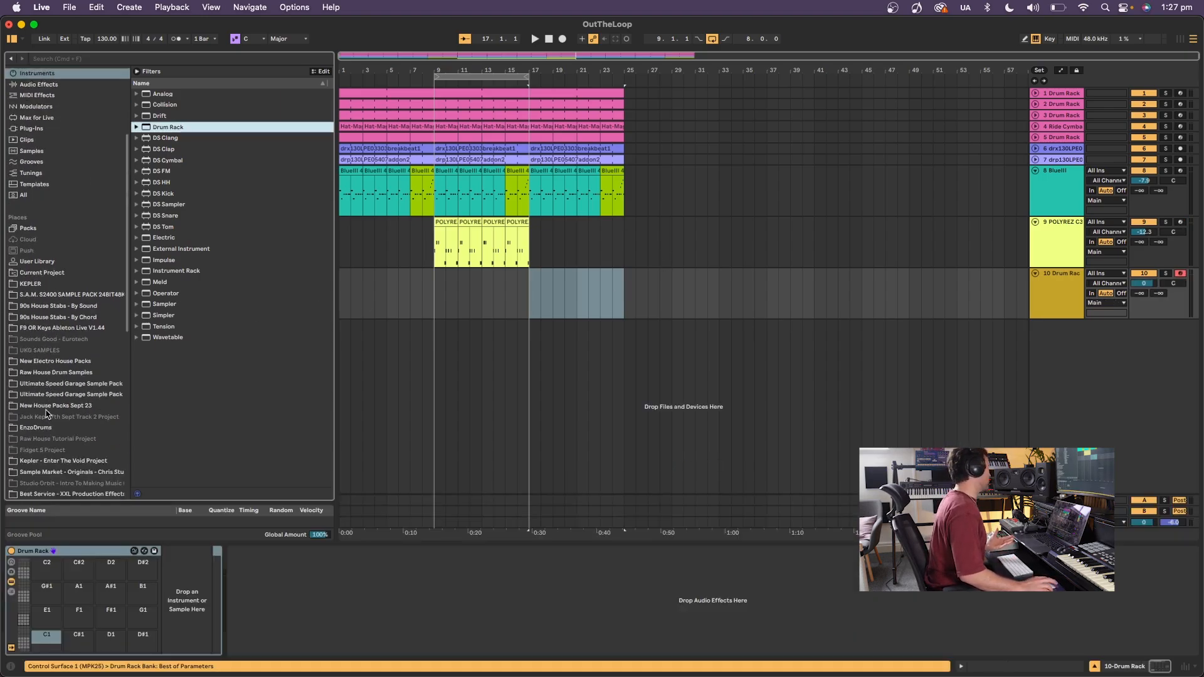
click(63, 318)
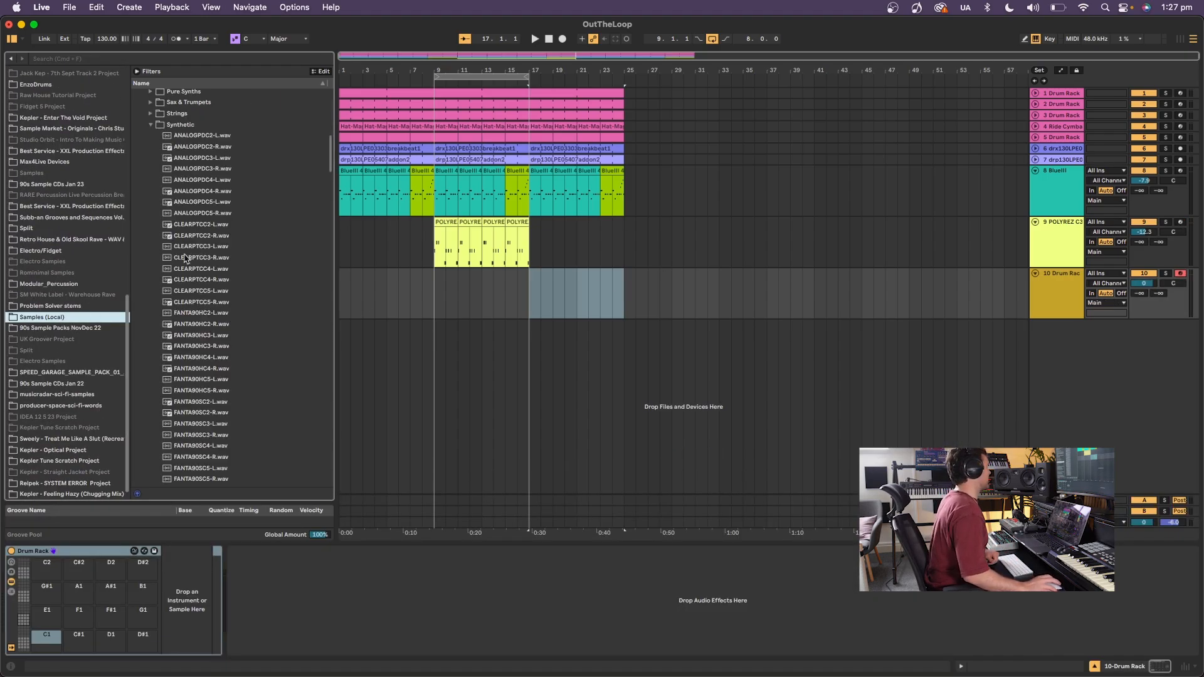
click(152, 128)
scroll(164, 172, up, 10)
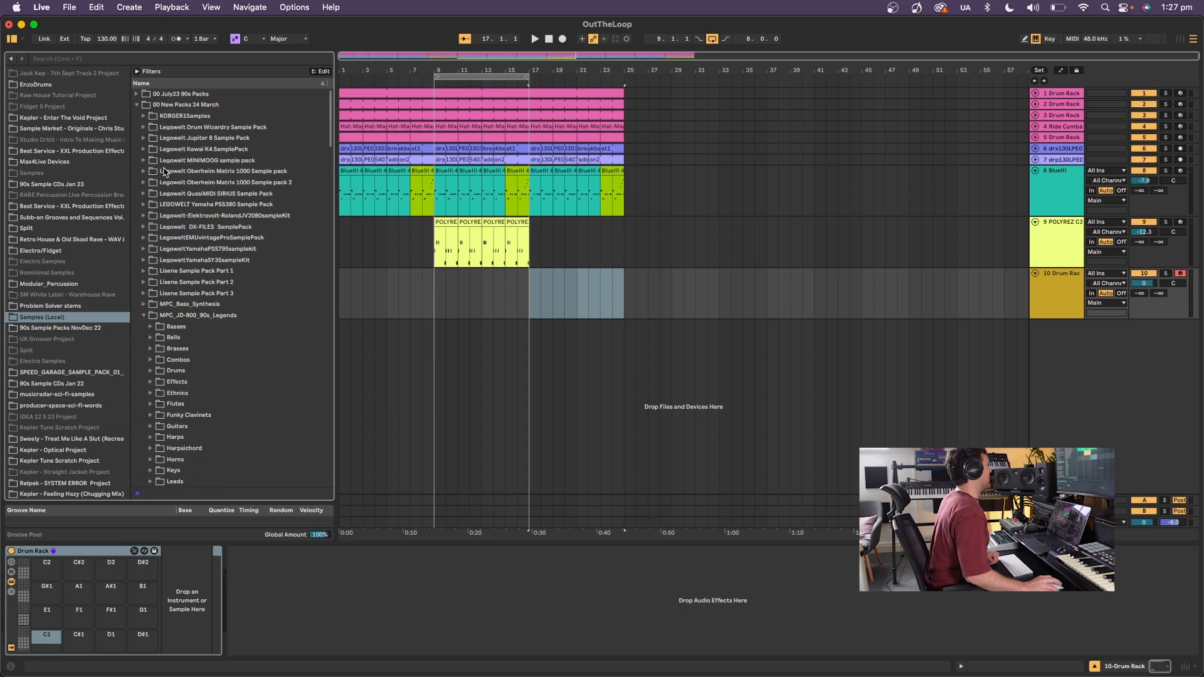
click(145, 128)
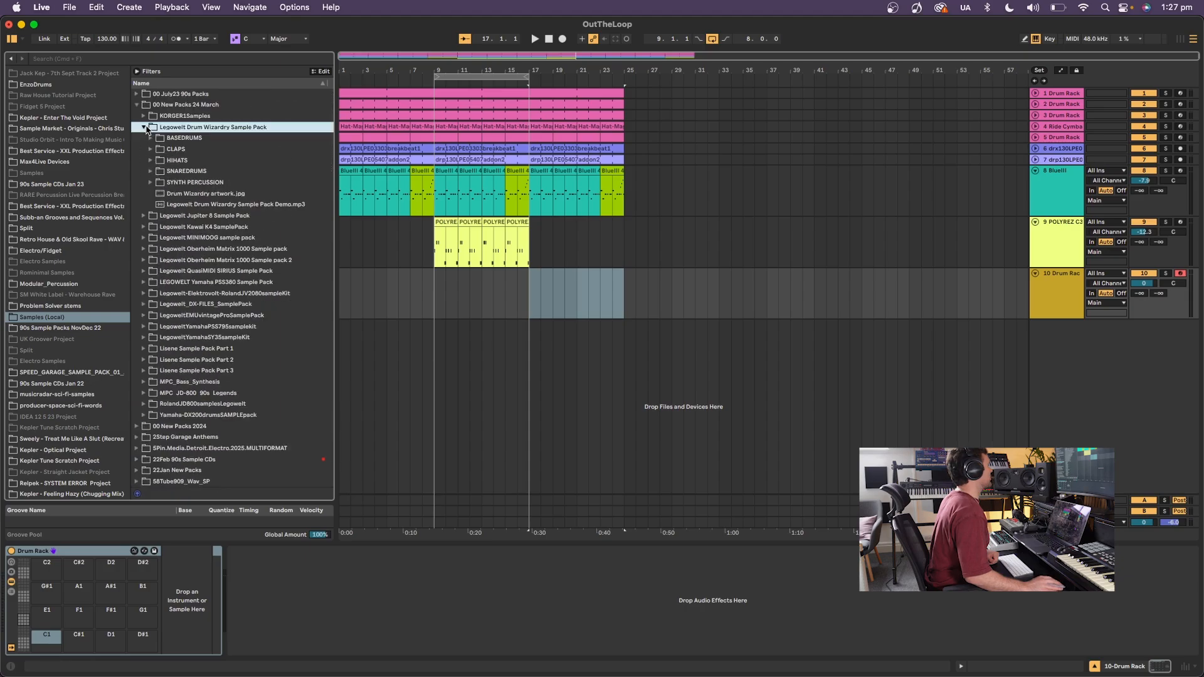
click(151, 182)
click(175, 205)
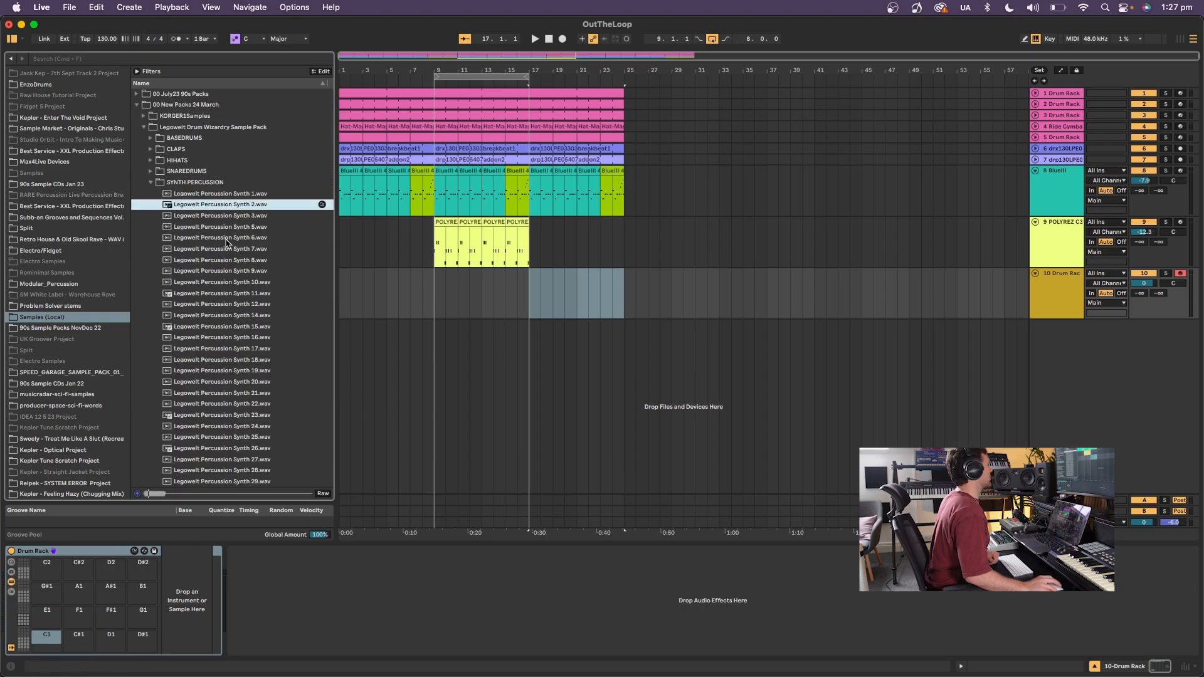
click(222, 250)
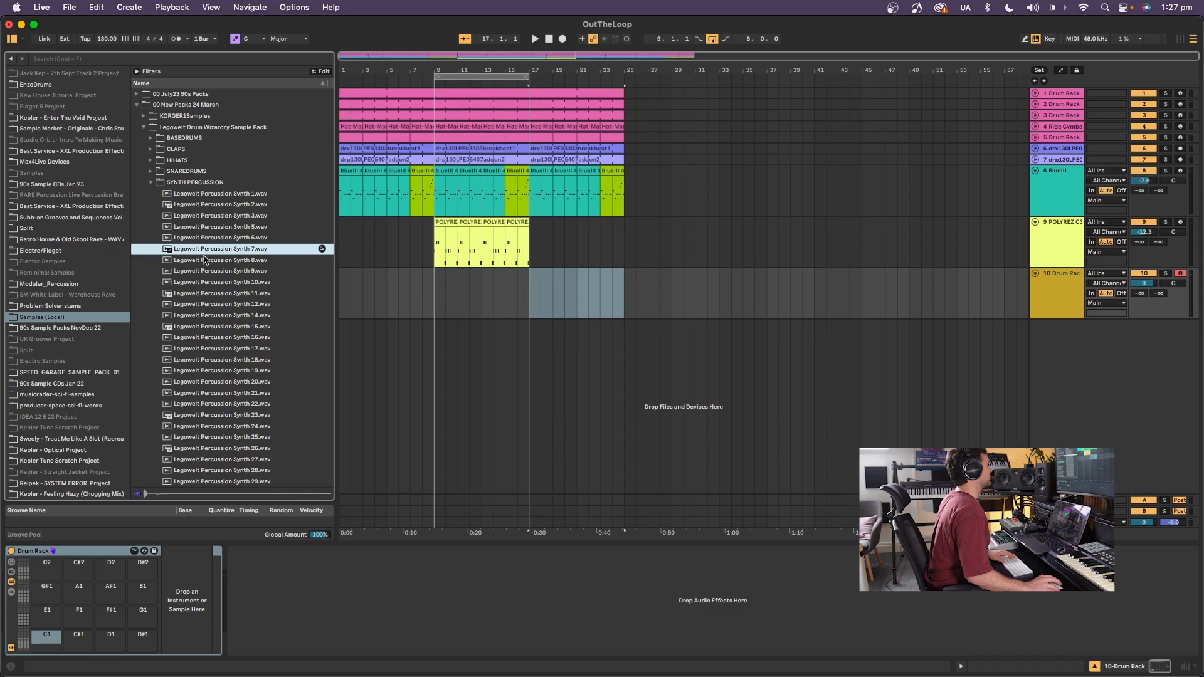
drag(201, 249, 78, 590)
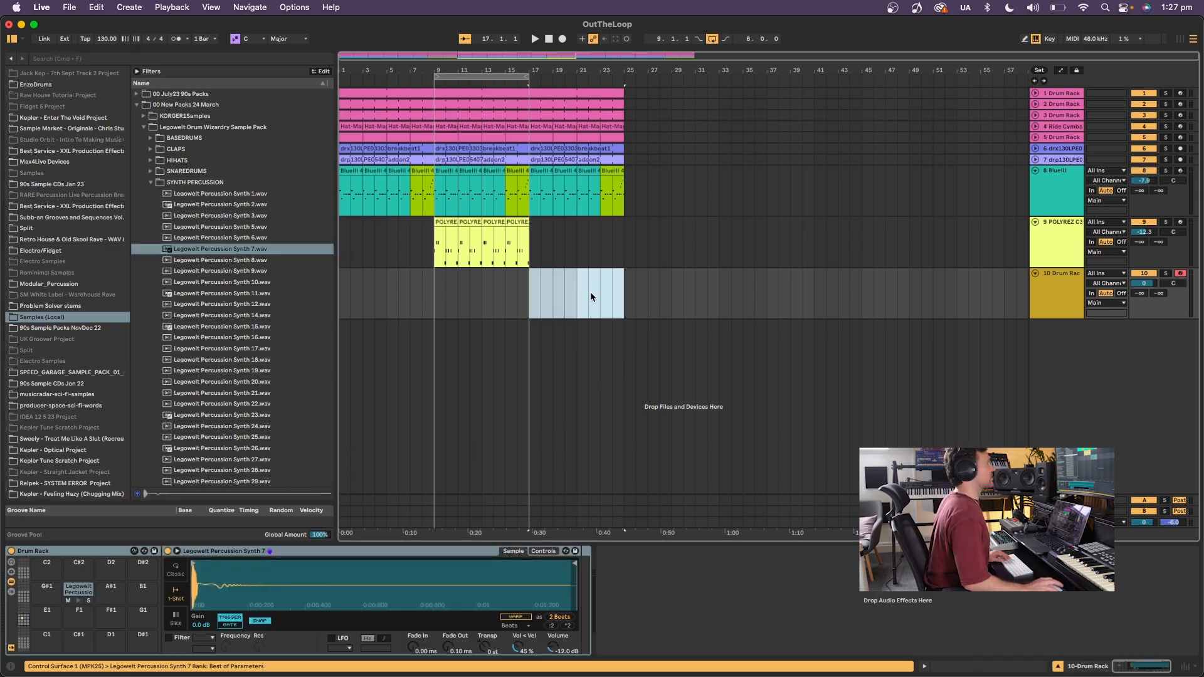
Close the Legowelt Drum Wizardry Sample Pack folder and open the Yamaha-DX200drumsSAMPLEpack folder.
click(1038, 296)
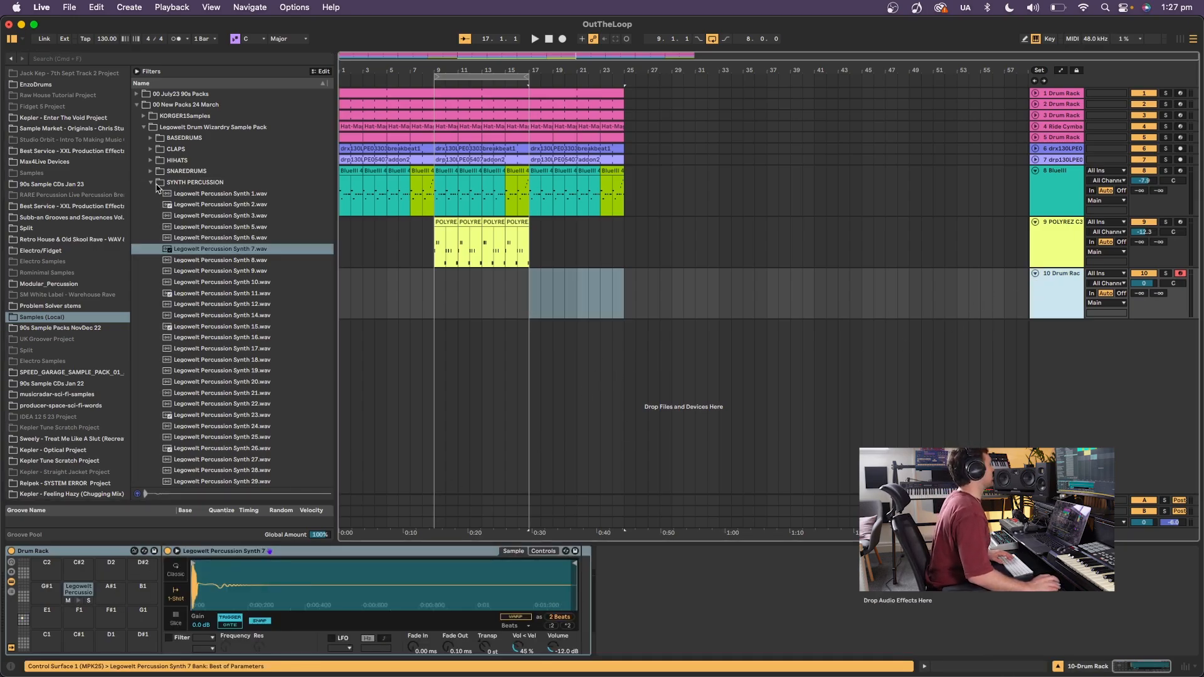
click(151, 183)
click(143, 128)
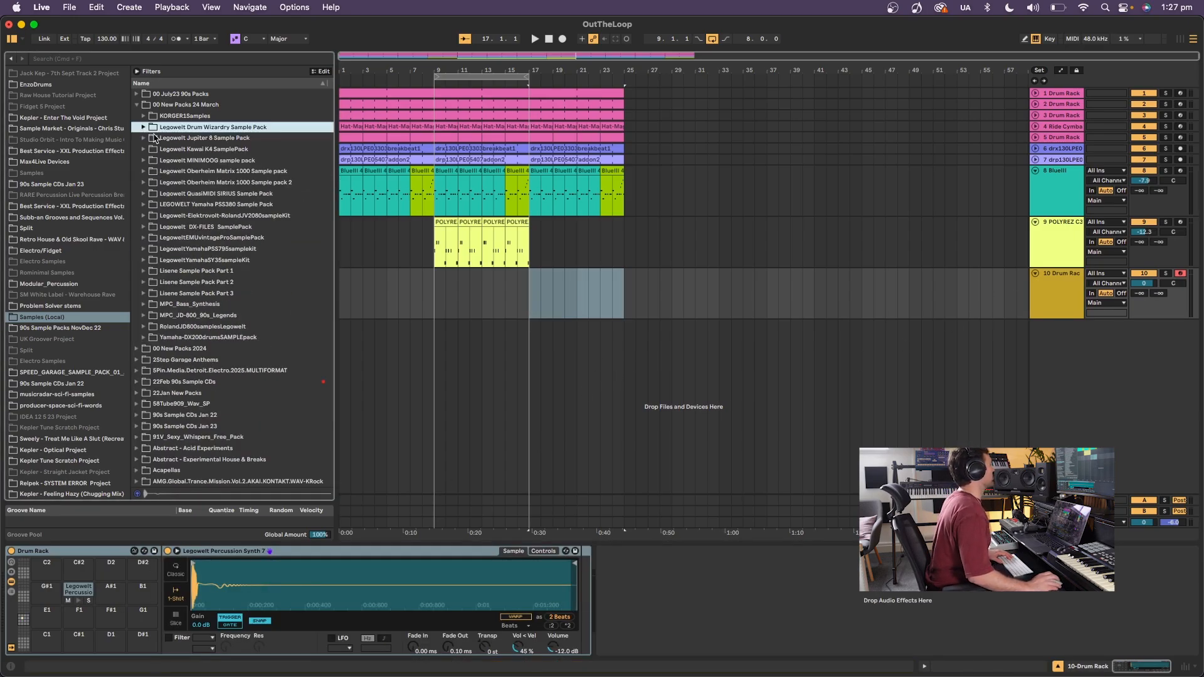
click(151, 338)
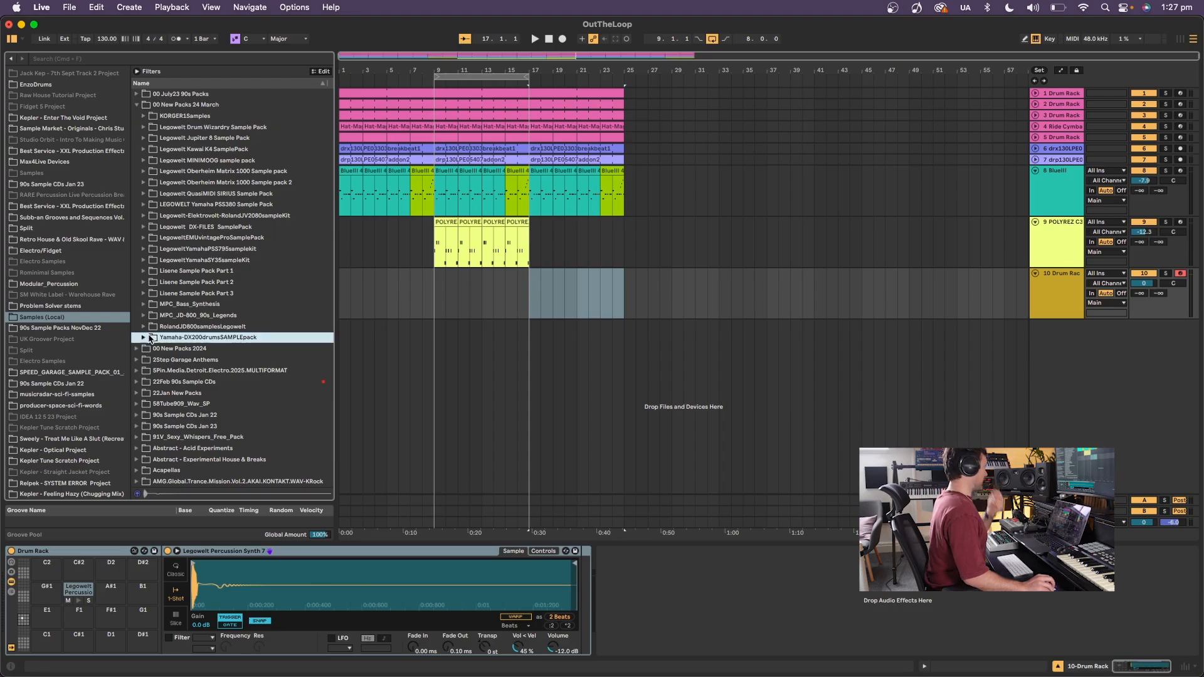
click(143, 339)
Audition bass, kick, clap, percussion and rimshot samples in the Yamaha DX200 drum pack.
click(192, 382)
scroll(221, 405, down, 4)
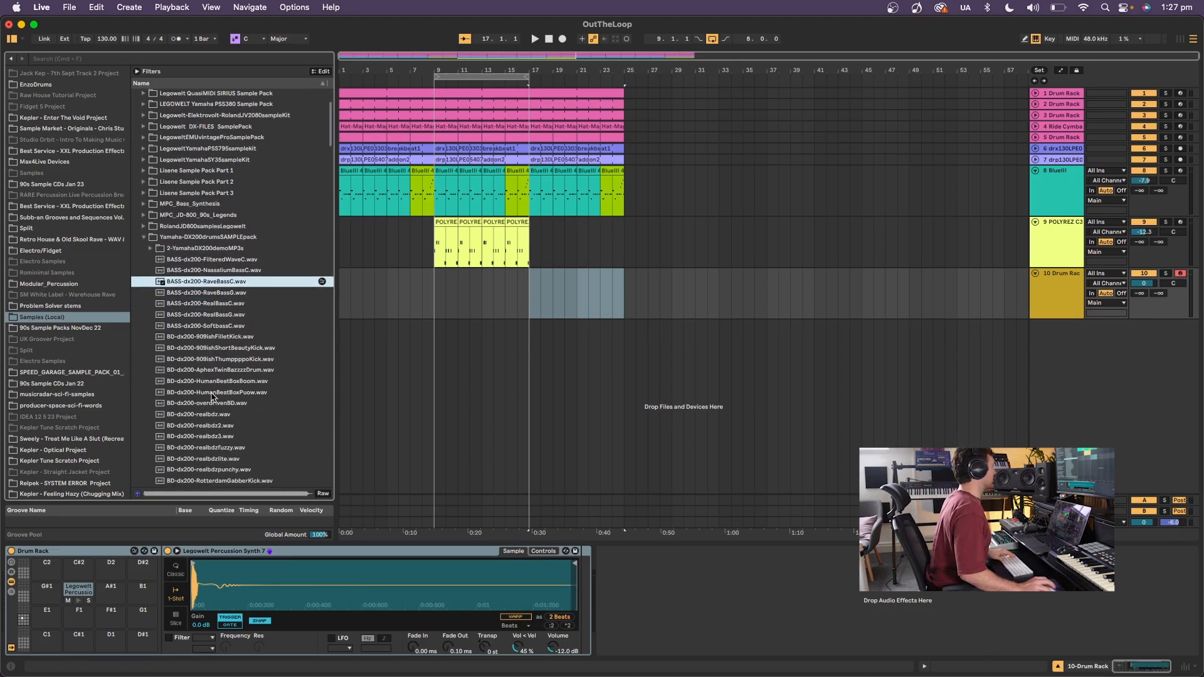
click(219, 390)
scroll(237, 407, down, 6)
click(204, 315)
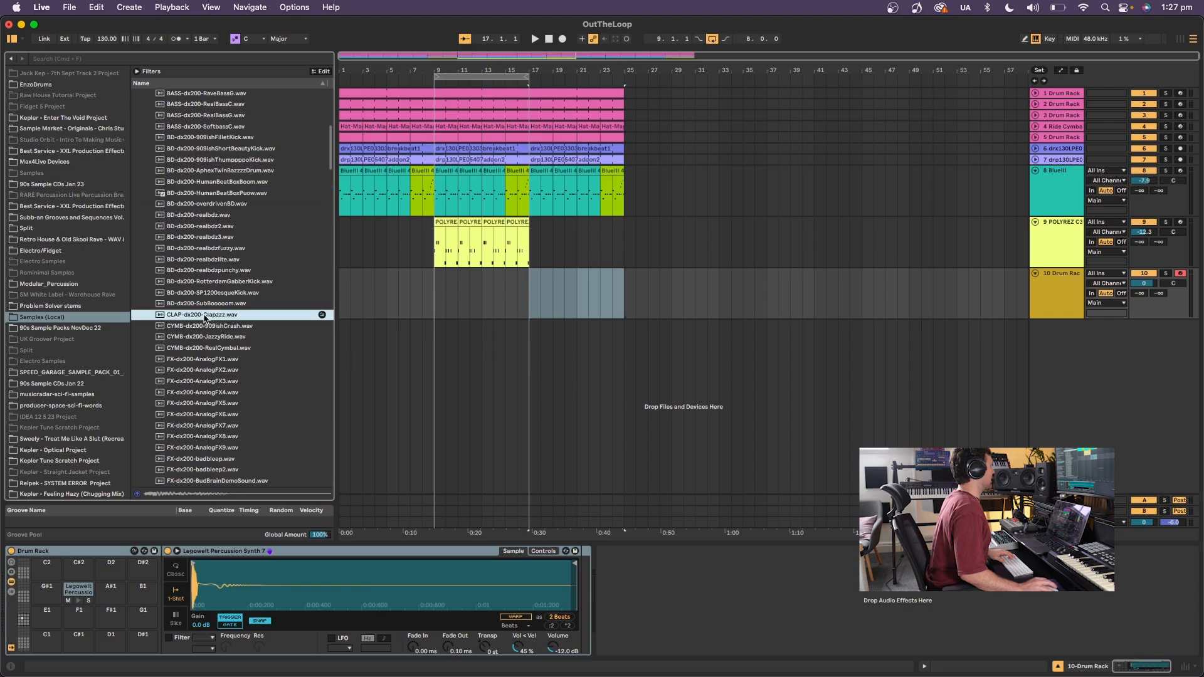
scroll(220, 326, down, 10)
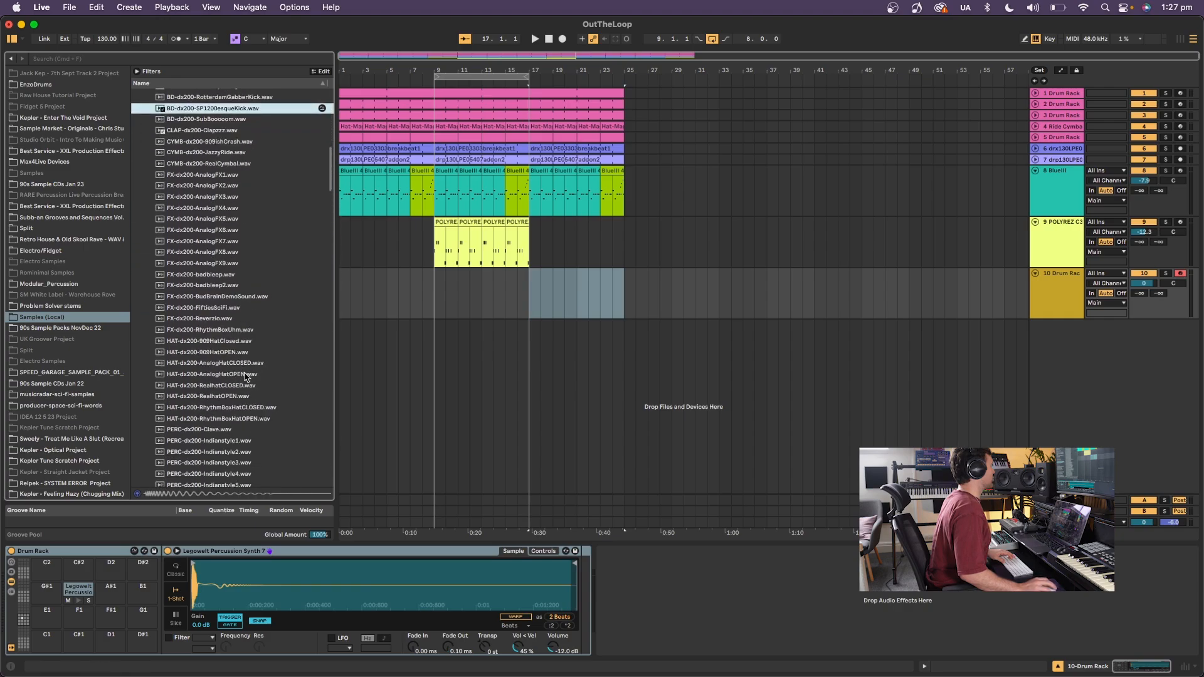
click(240, 311)
key(Down)
key(Down)
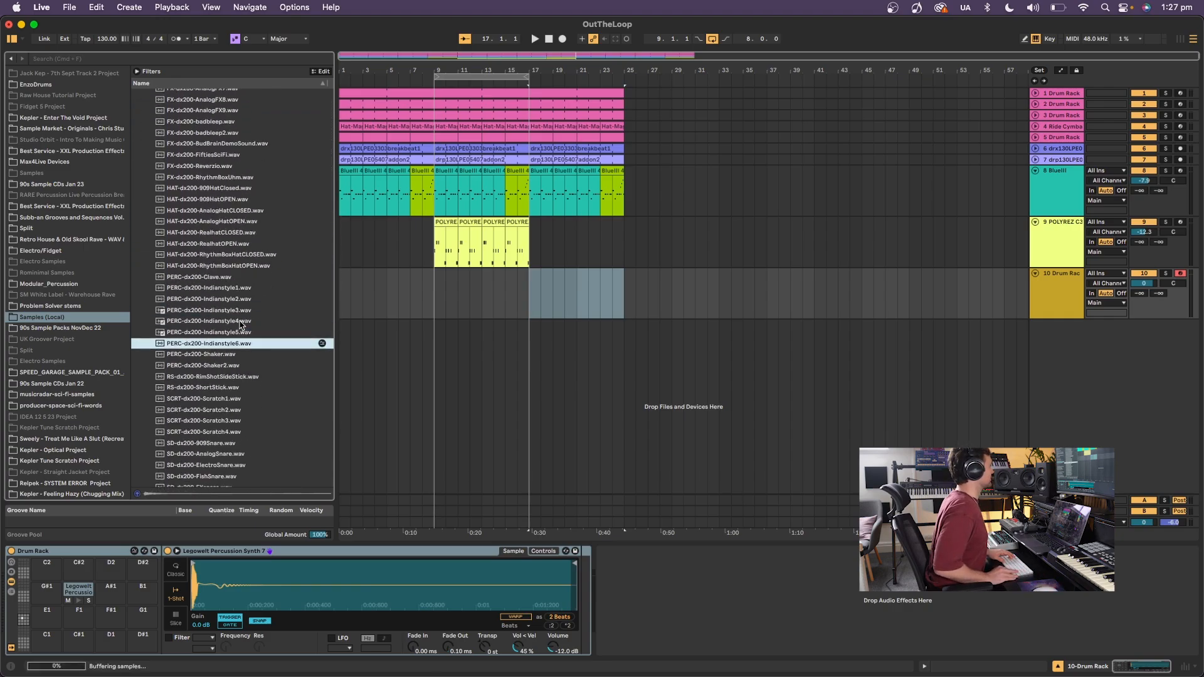
click(242, 377)
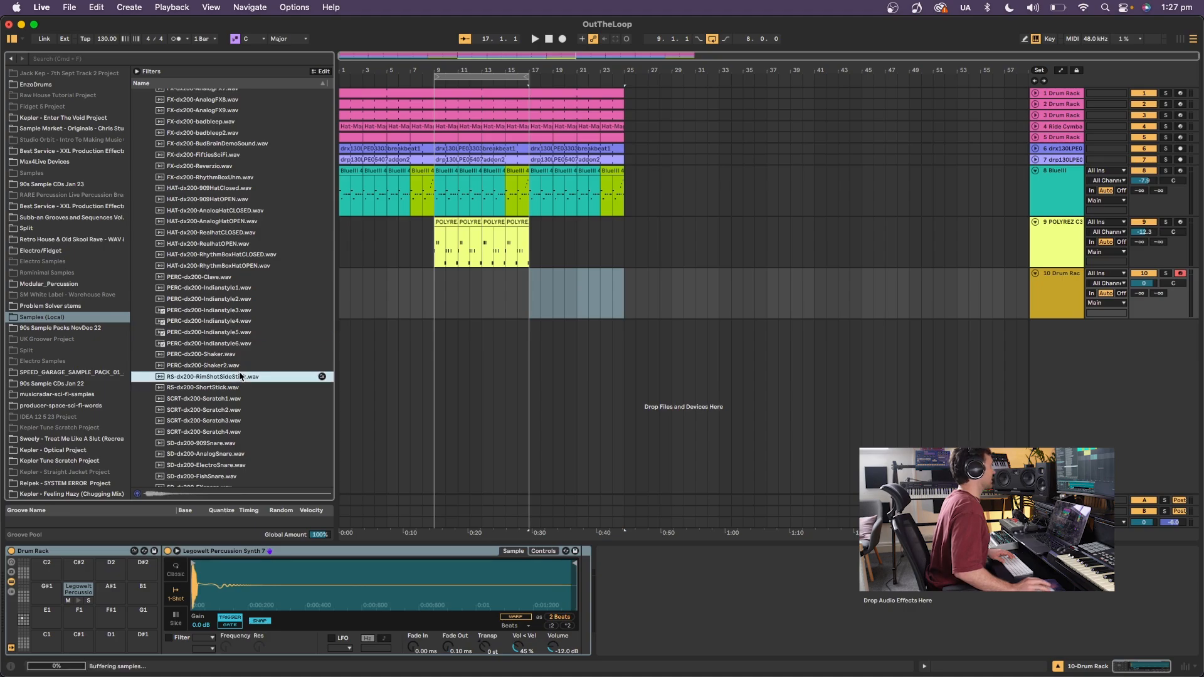
Load RS-dx200-ShortStick.wav onto the Drum Rack's A#1 pad and audition the analog snare sample.
click(229, 387)
drag(229, 392, 112, 604)
click(242, 453)
scroll(242, 436, down, 5)
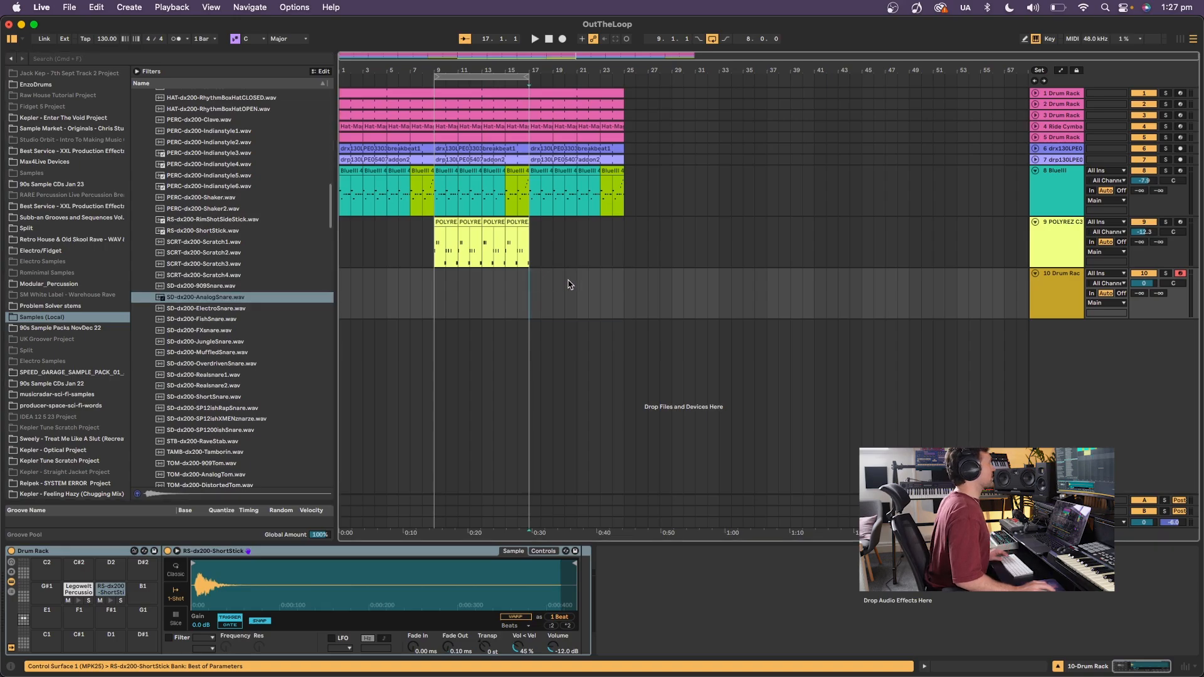
Create a four-bar MIDI clip at bar 17 on the Drum Rack track and draw a ShortStick note at 1.1.3.
drag(568, 282, 530, 283)
double_click(529, 283)
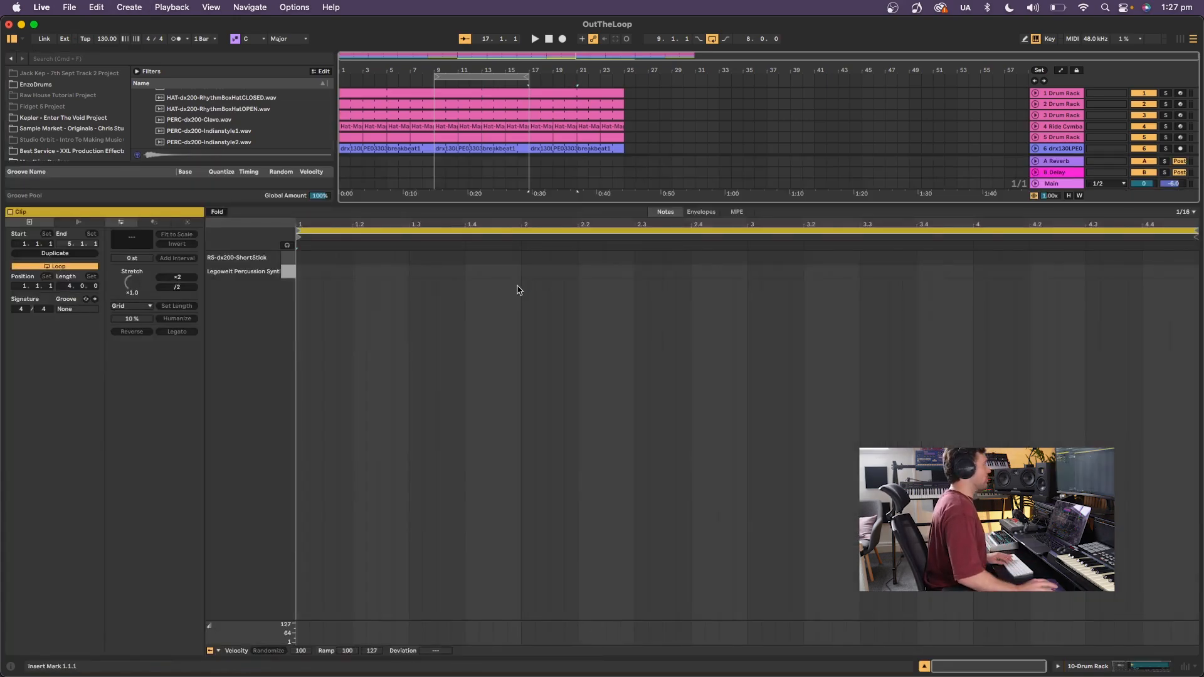
key(b)
click(328, 259)
key(space)
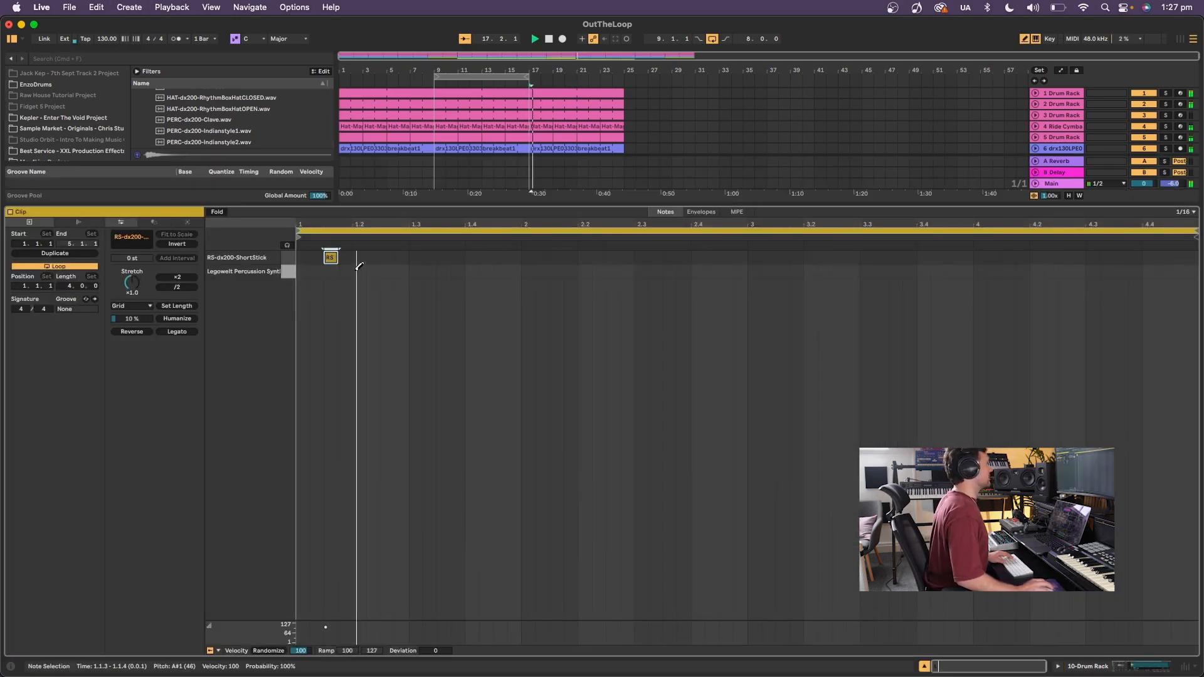
Add ShortStick notes at 1.2.2, 1.3.2, 1.3.4 and 1.4.3 while playing the loop.
click(373, 258)
key(space)
key(space)
click(429, 258)
click(457, 258)
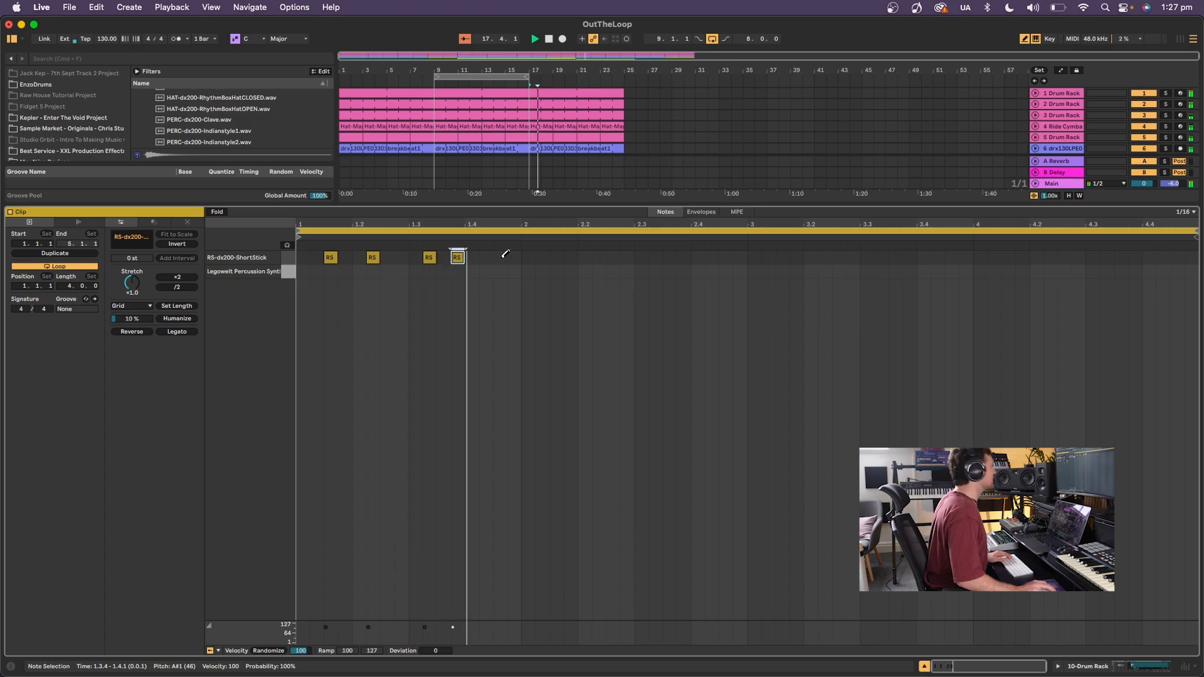
click(500, 258)
key(b)
Duplicate the one-bar ShortStick pattern into bar 2 of the clip and add an extra note at 2.4.1.
key(space)
key(super+a)
key(super+d)
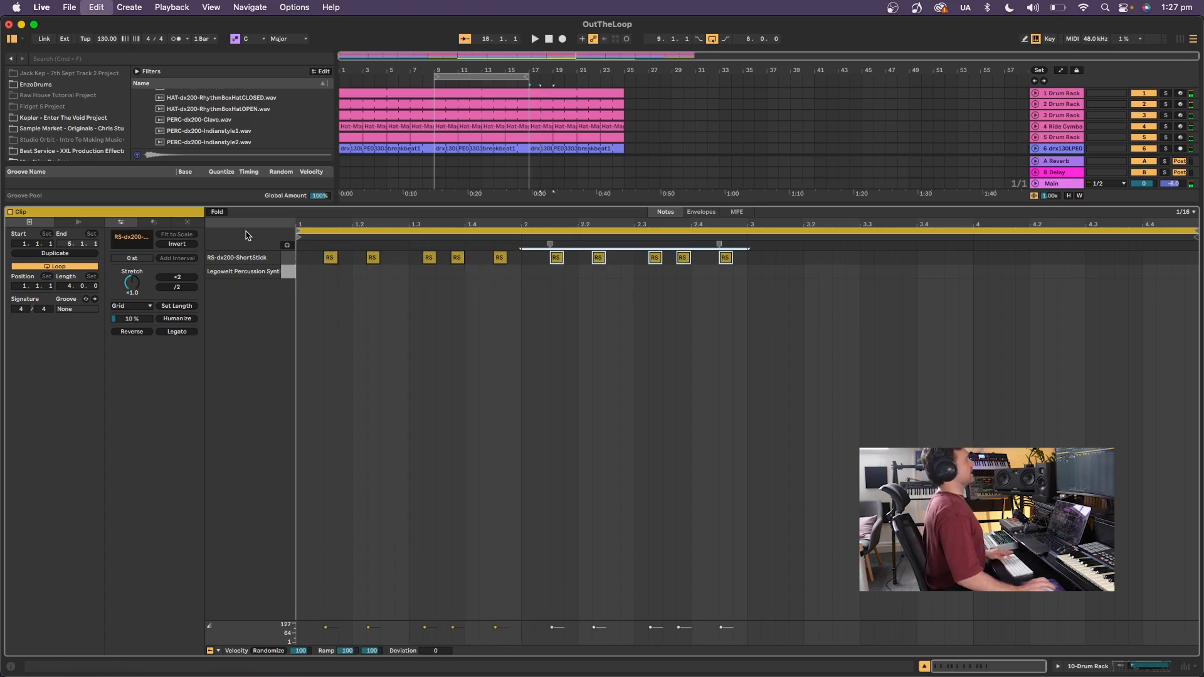
click(581, 295)
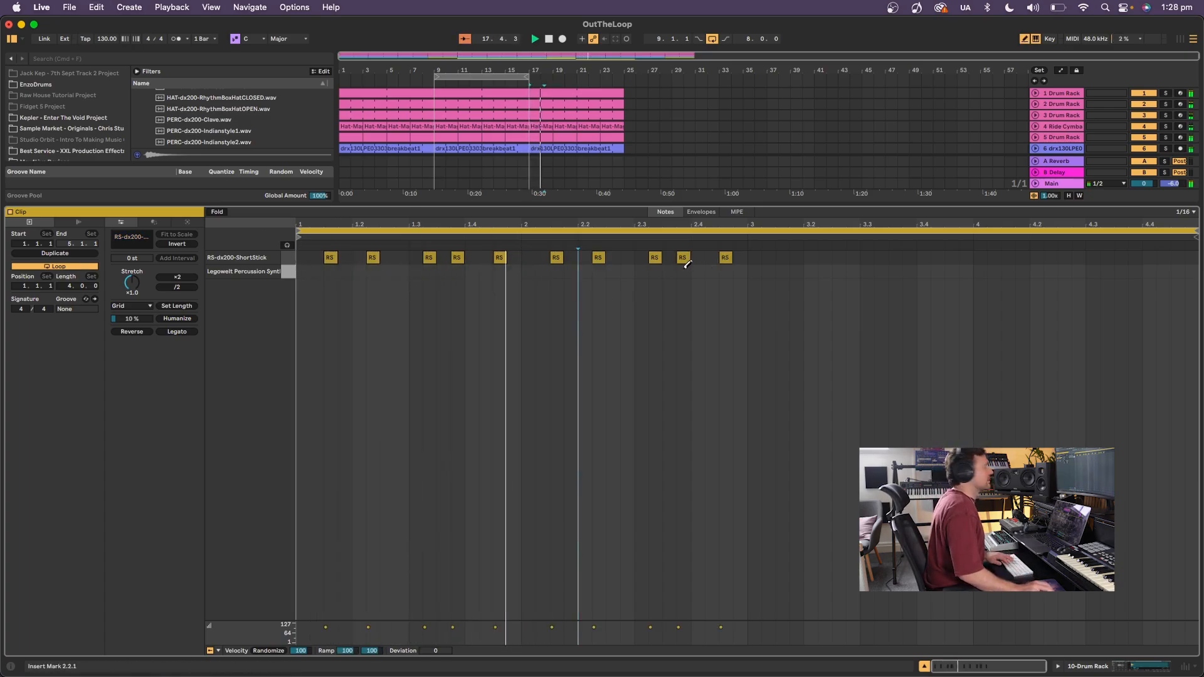
double_click(698, 259)
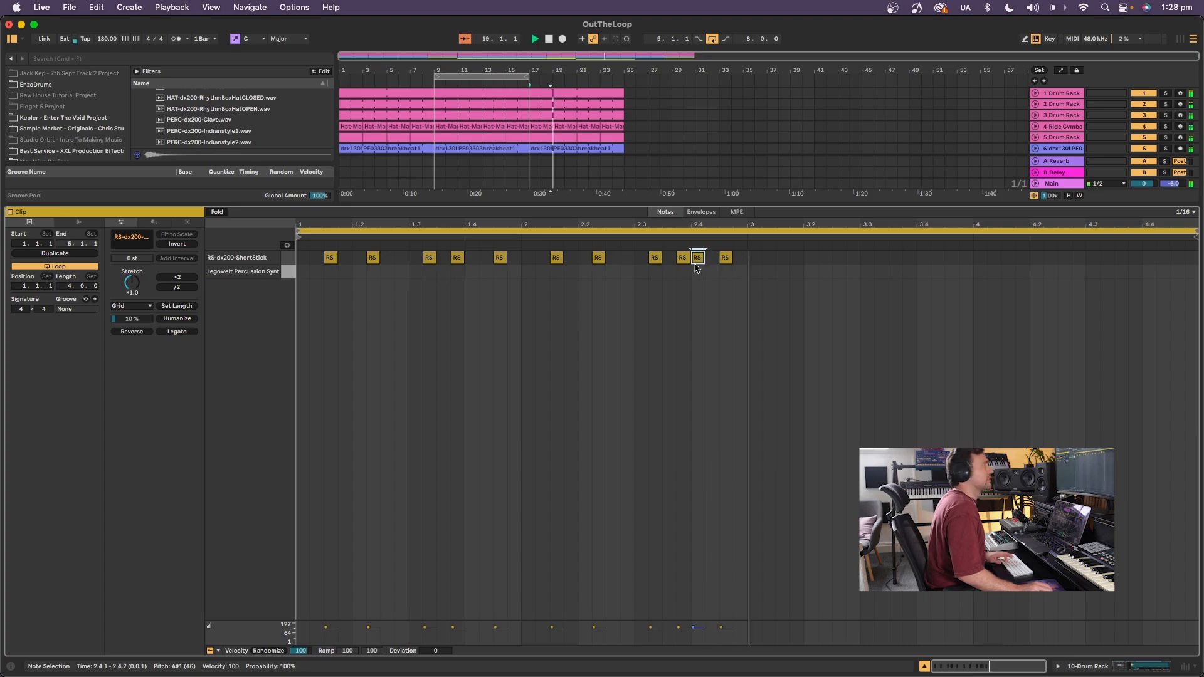
Duplicate the two-bar ShortStick pattern into bars 3 and 4 of the clip and restart playback.
key(super+a)
key(super+d)
key(space)
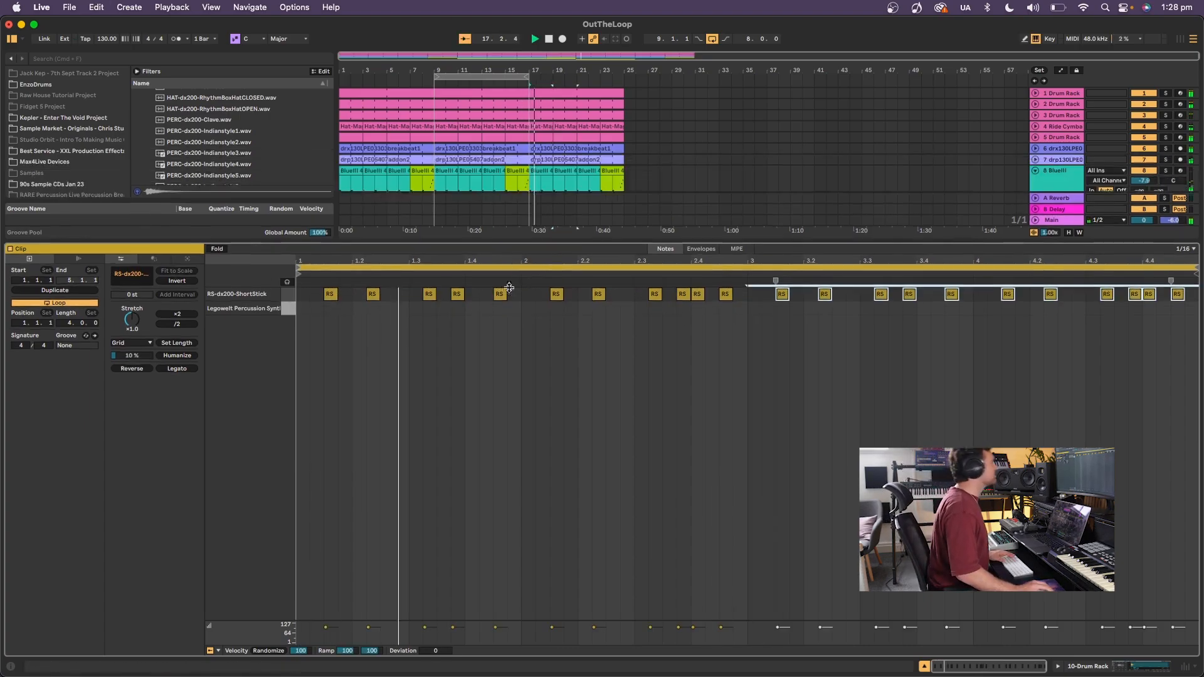
Raise the volume of Drum Rack track 10 slightly and duplicate its four-bar ShortStick clip at bar 21.
drag(521, 242, 623, 517)
drag(1145, 284, 1145, 293)
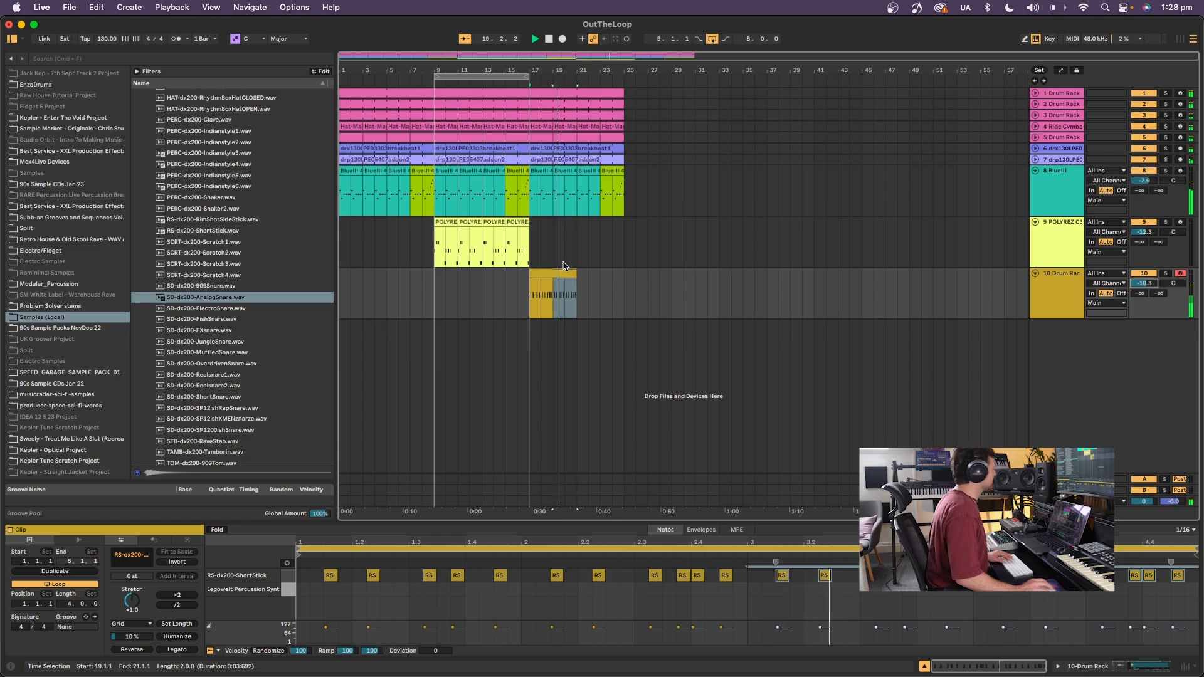
drag(1144, 283, 1144, 278)
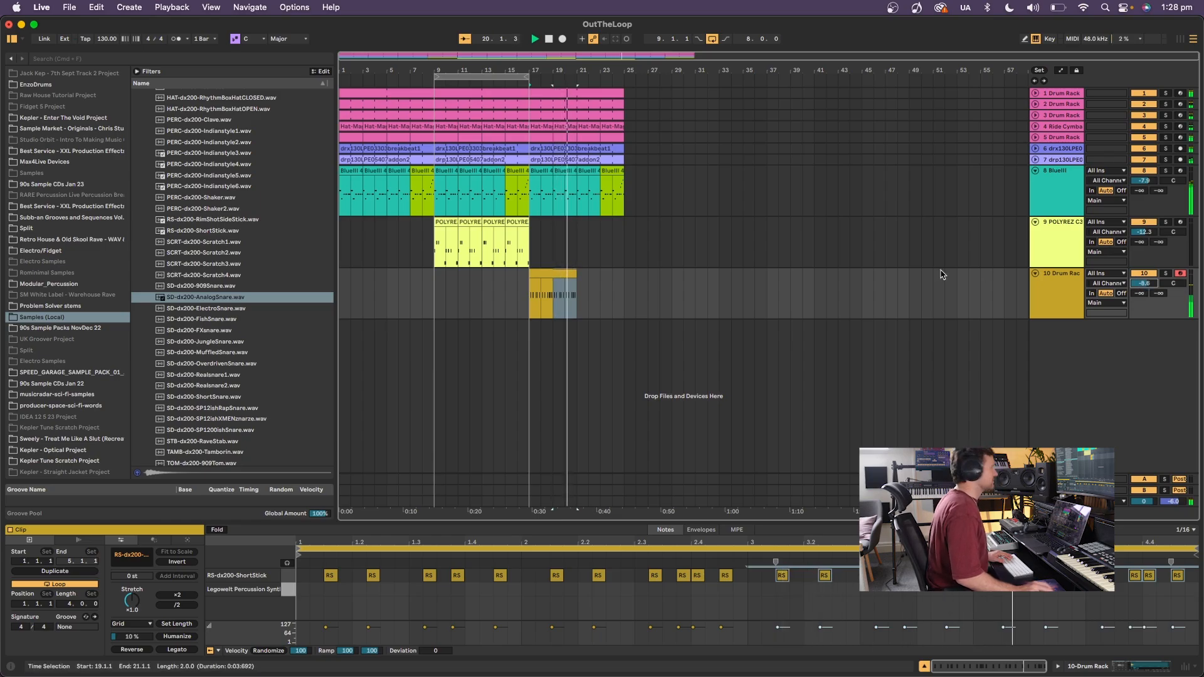
click(567, 273)
key(super+d)
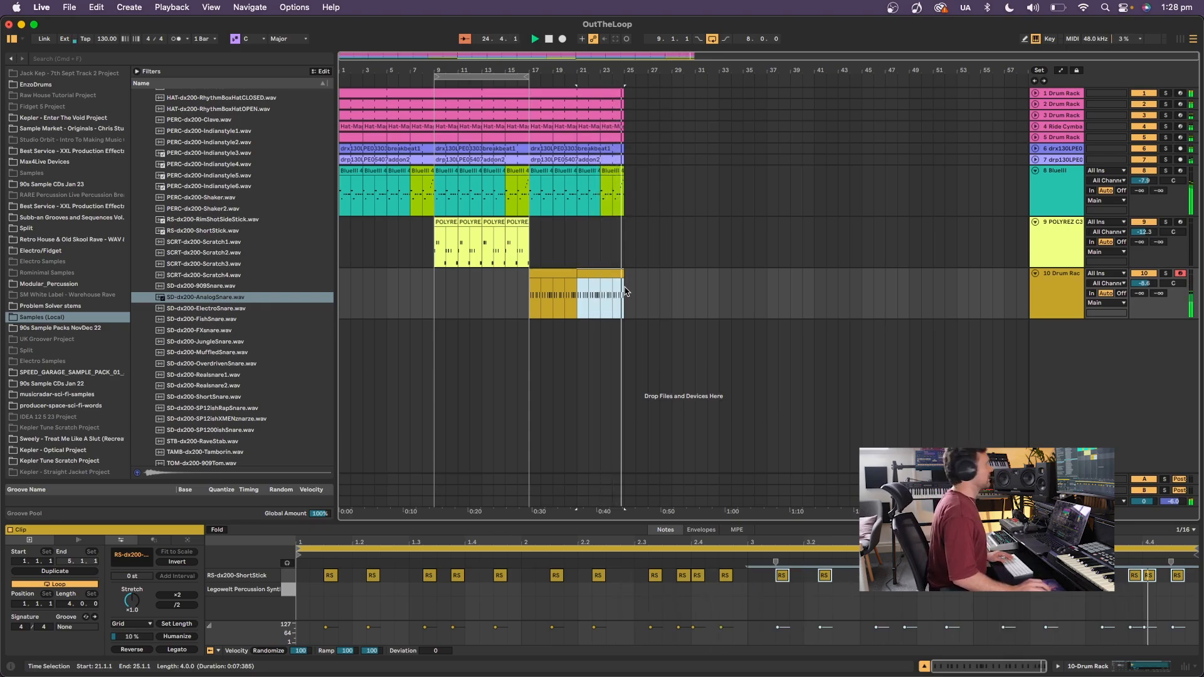
Duplicate bars 17–25 of the breakbeat, Bluelli and percussion tracks to bar 25, and delete the duplicated Bluelli clips.
key(space)
drag(625, 291, 533, 161)
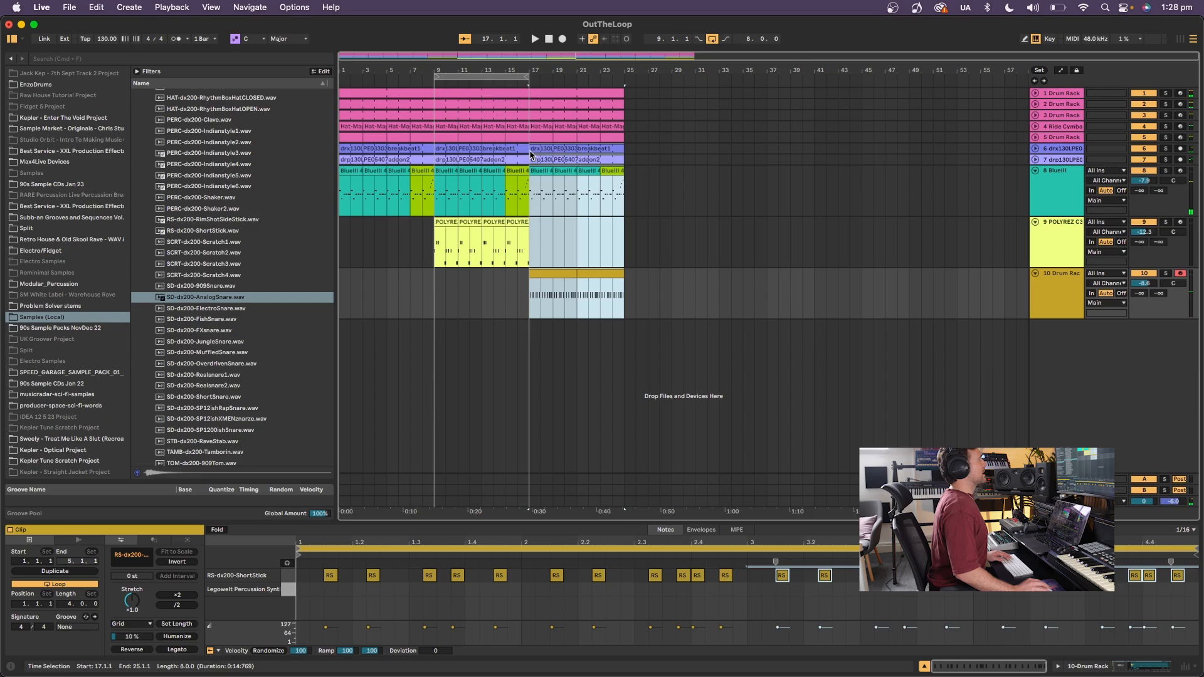
key(super+d)
key(space)
click(623, 180)
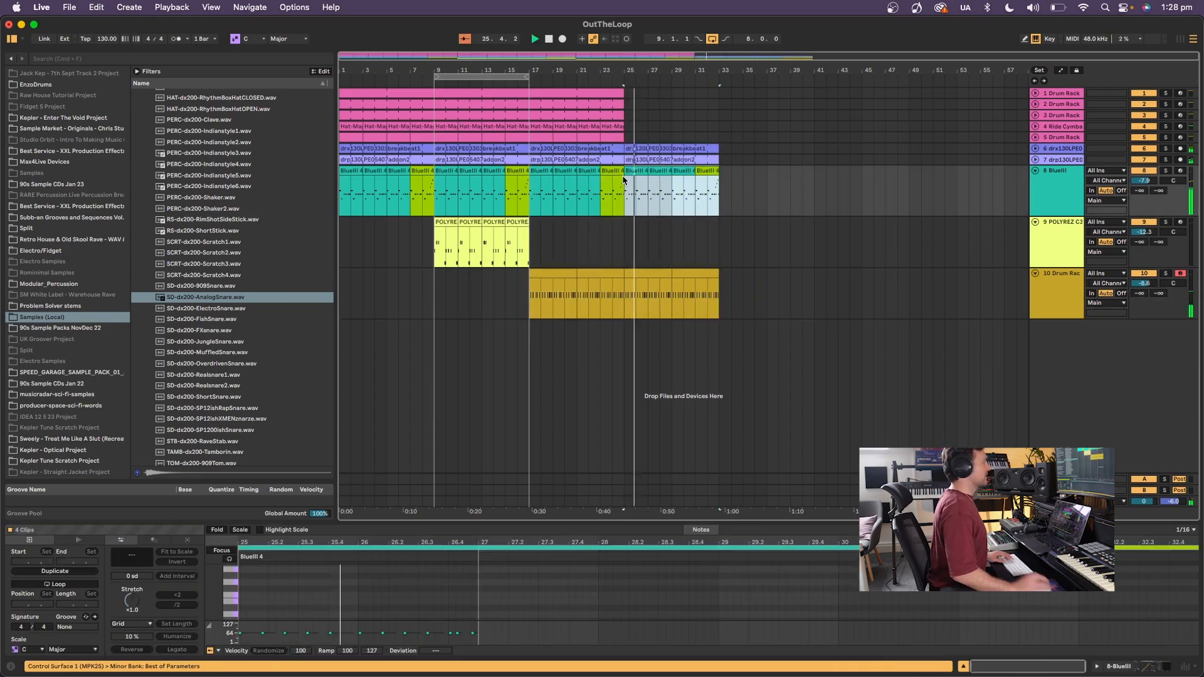
key(Delete)
key(XF86AudioRaiseVolume)
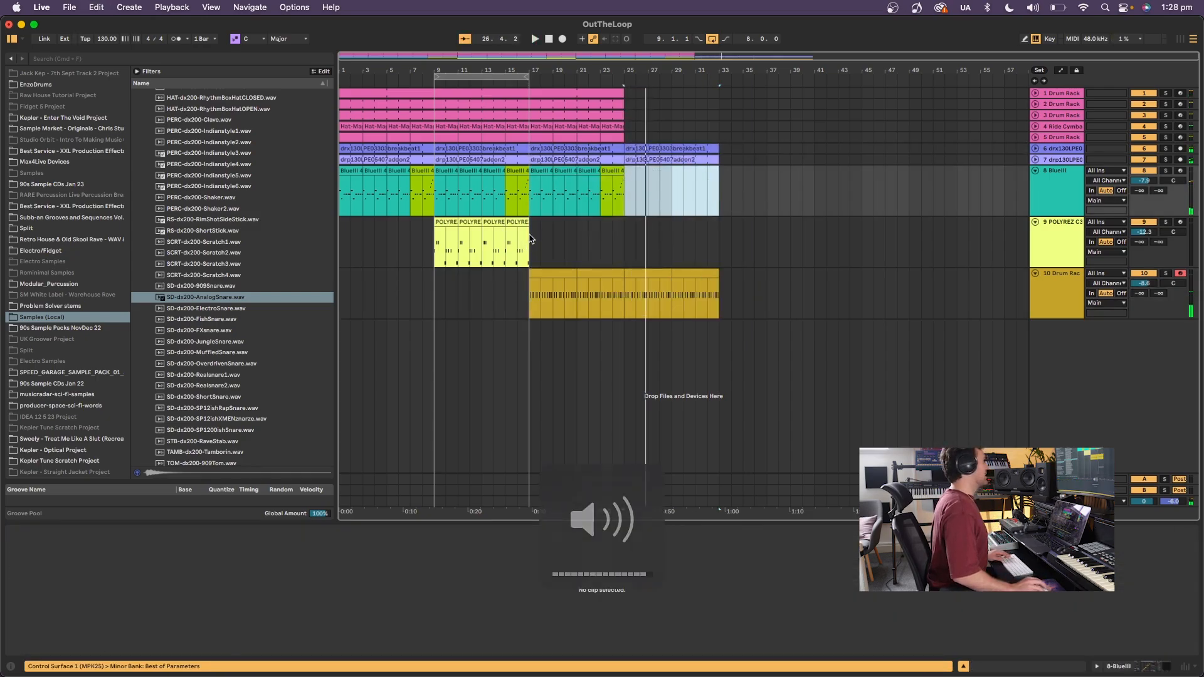
Copy the POLYREZ clips from bars 9–17 to bar 25 and set that track's volume to -11.4 dB during playback.
drag(531, 238, 435, 237)
click(626, 222)
key(super+v)
key(space)
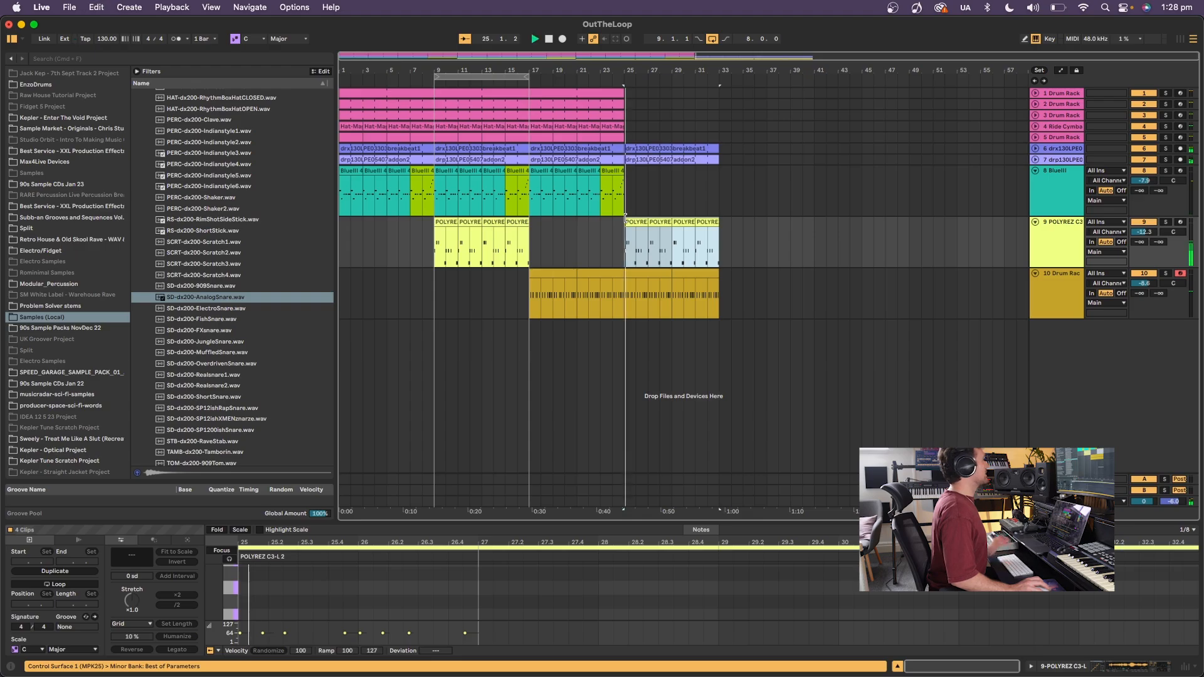
drag(1144, 232, 1144, 228)
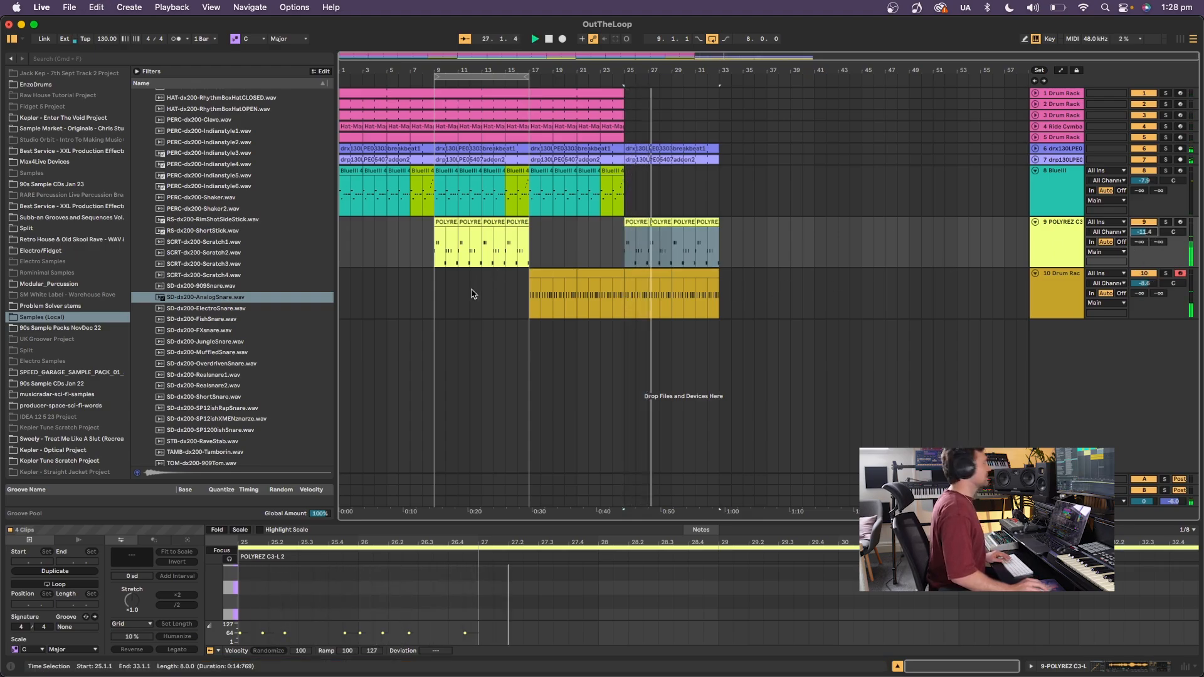
Copy bars 1–17 of all tracks to bar 33 and fine-tune the volume of Drum Rack track 10.
drag(530, 312, 341, 93)
key(super+c)
click(726, 108)
key(super+v)
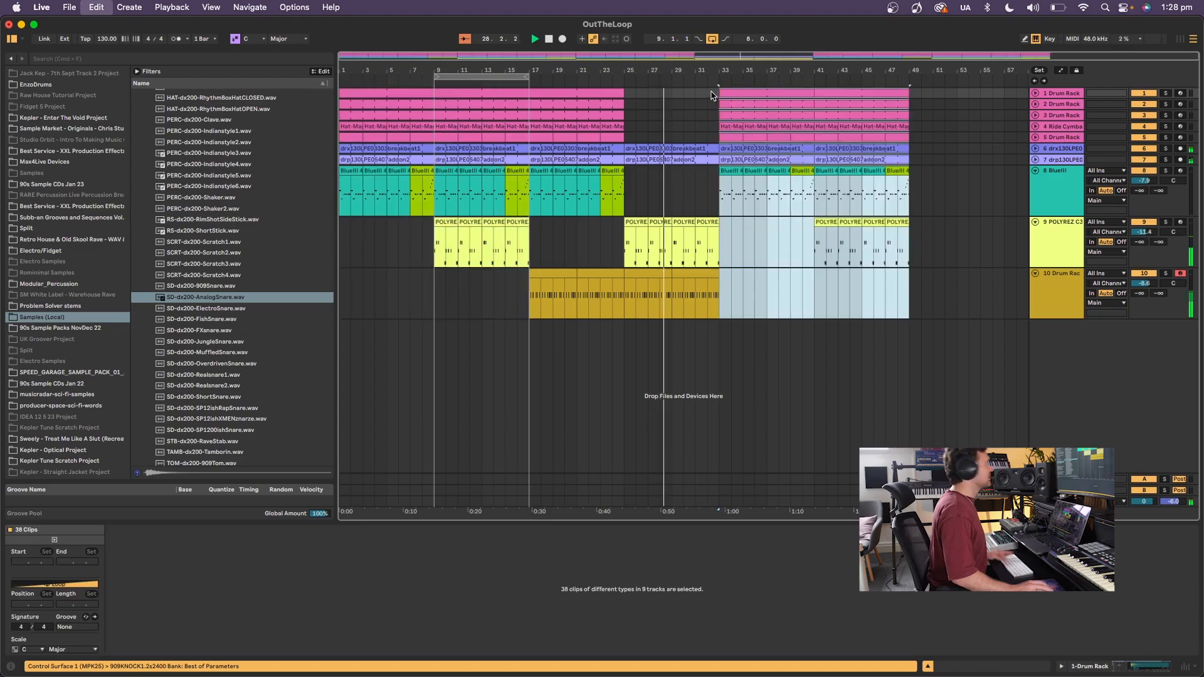
click(790, 301)
drag(1145, 292, 1146, 295)
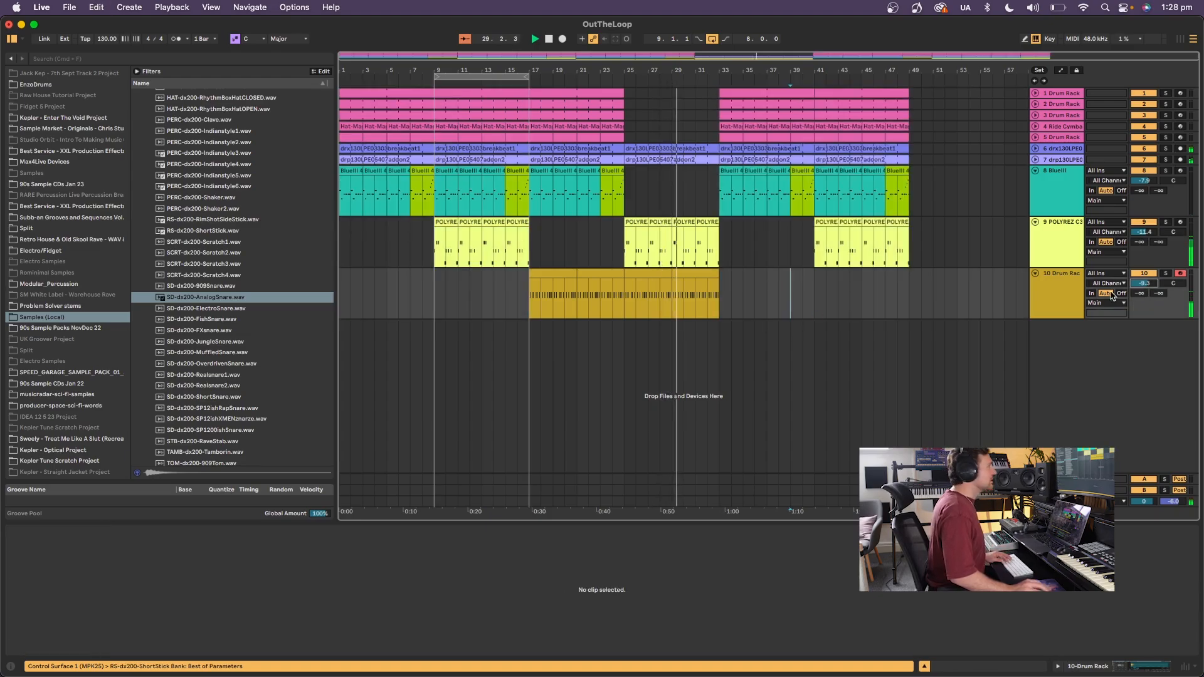
Clear the two breakbeat tracks and Drum Rack track 10 from bar 31 to bar 33.
click(1072, 296)
drag(722, 203, 690, 146)
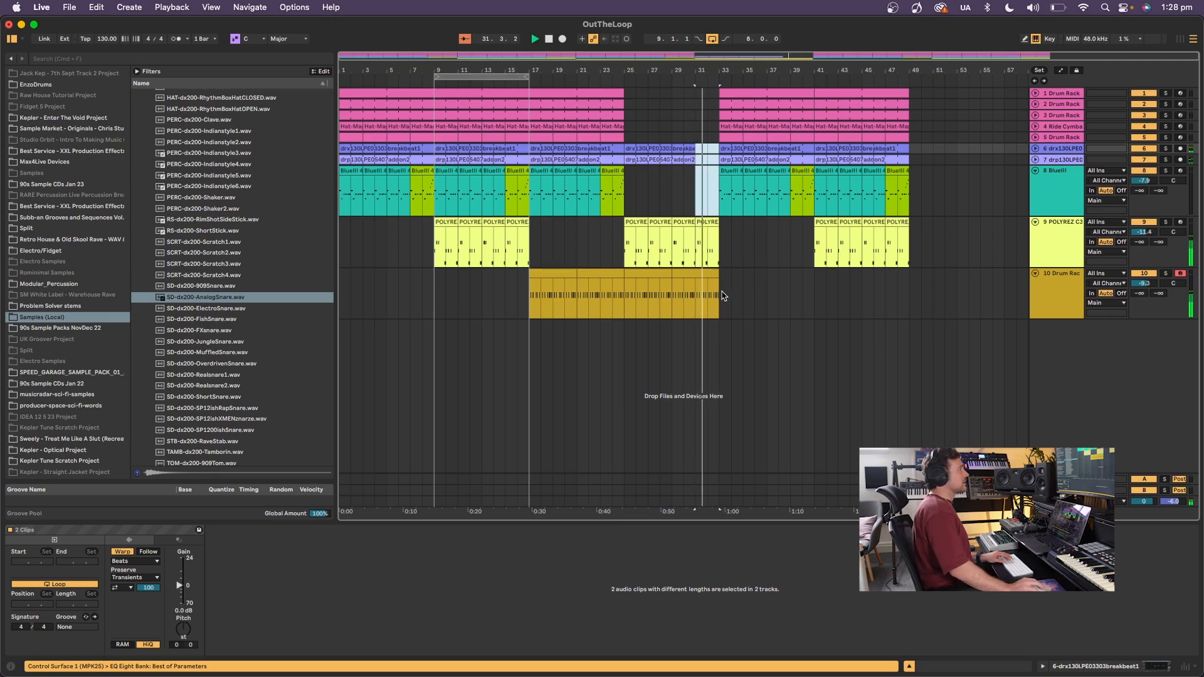
drag(718, 274, 693, 283)
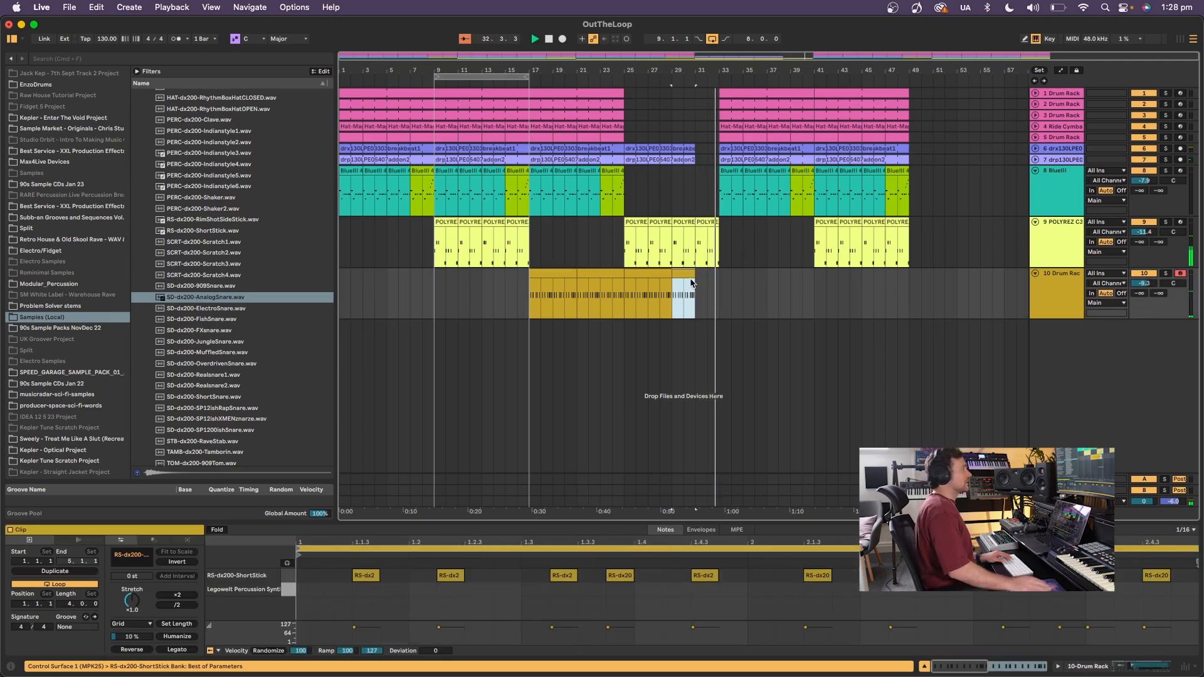
Duplicate the POLYREZ clip at bar 31 four times to fill bars 33–41, and clear the POLYREZ clips from bars 41–49.
click(707, 224)
key(super+d)
key(super+d)
key(super+d)
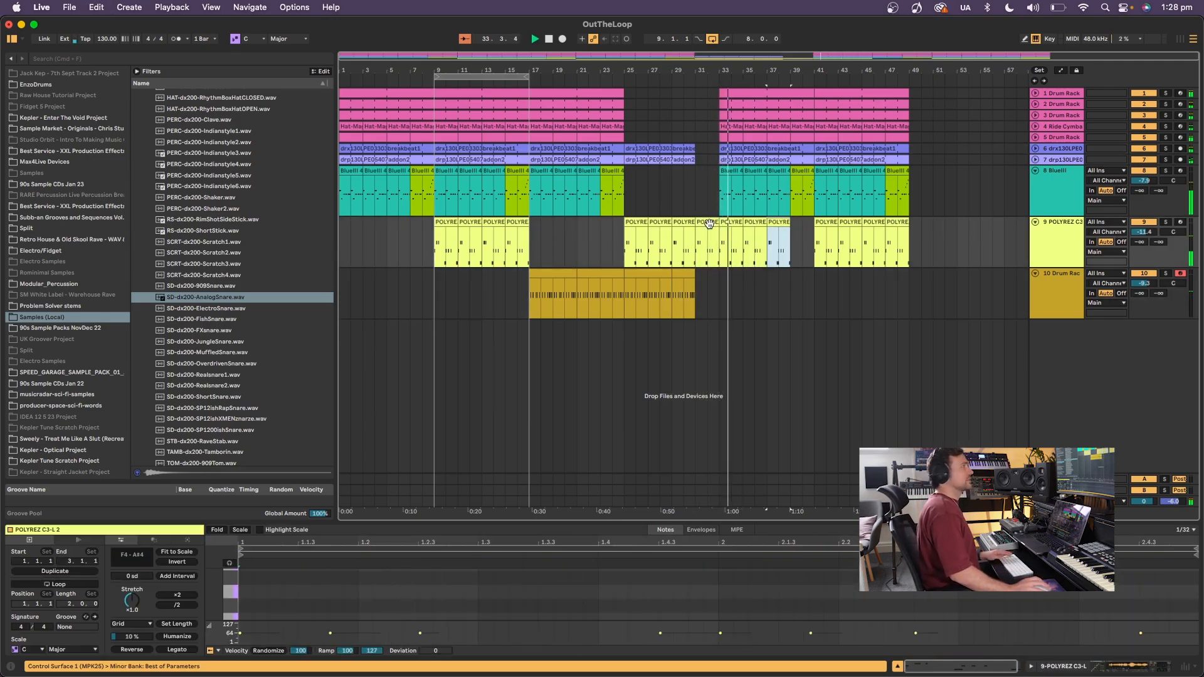
key(super+d)
drag(910, 290, 818, 224)
key(Delete)
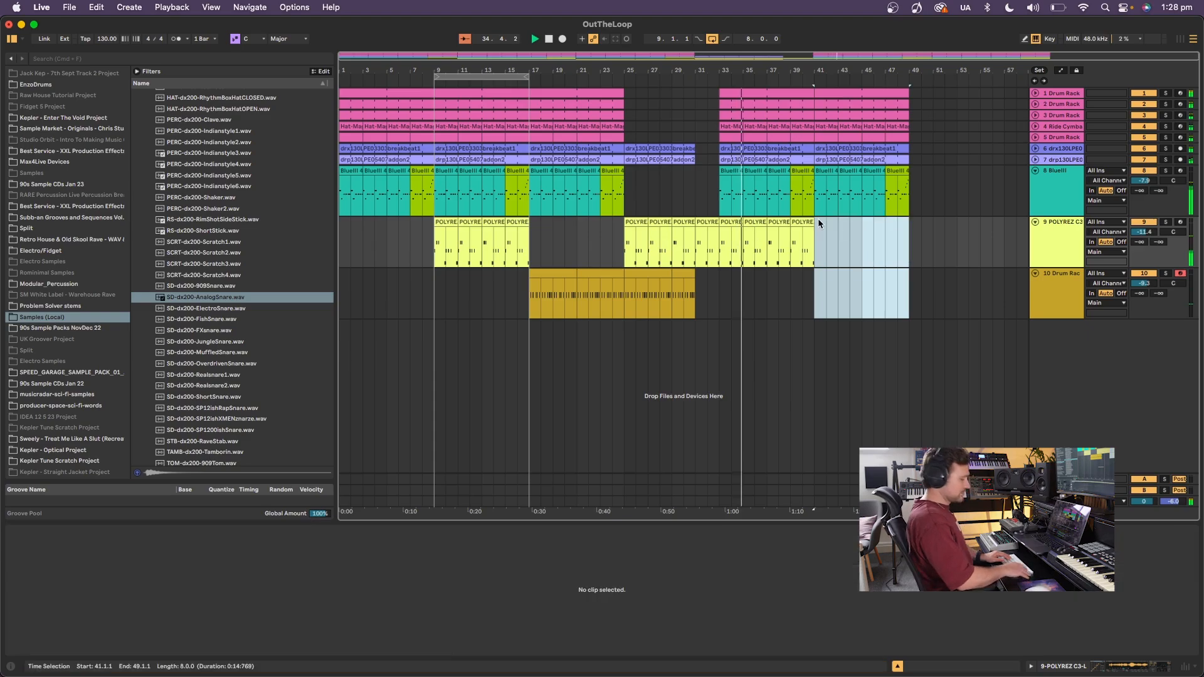
key(XF86AudioRaiseVolume)
key(space)
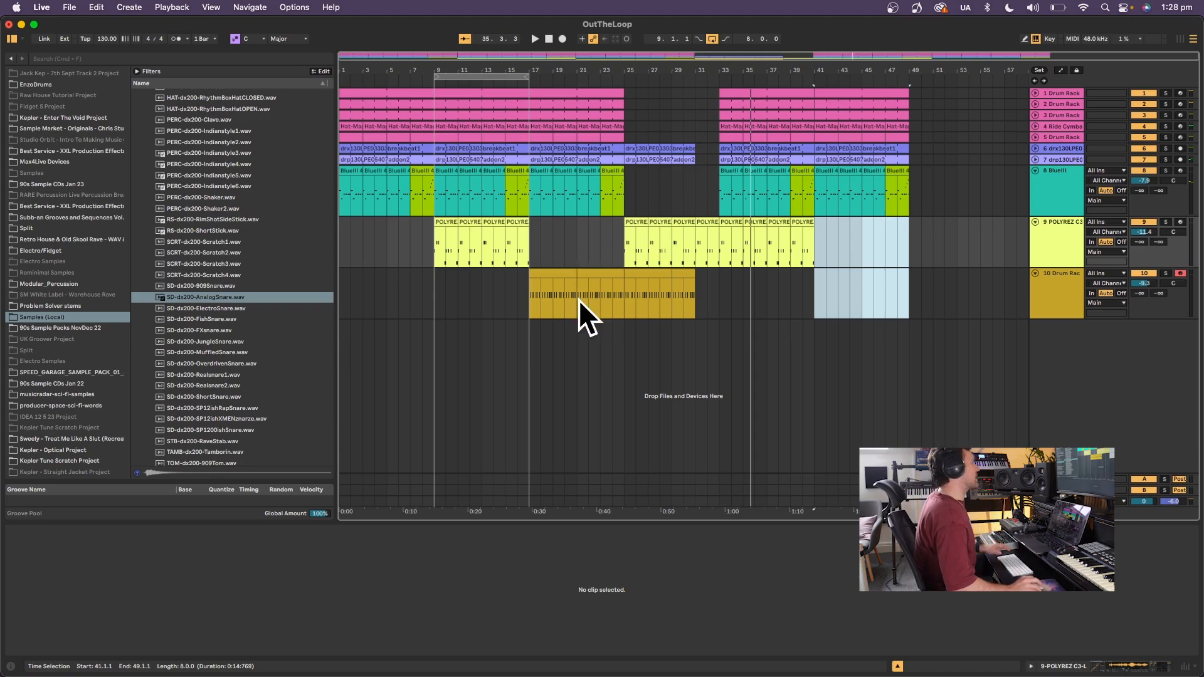
Insert a new MIDI track below Drum Rack track 10 and expand the Sample Candy 001-Sweely Mega Pack Samples folder.
click(1051, 276)
key(super+shift+t)
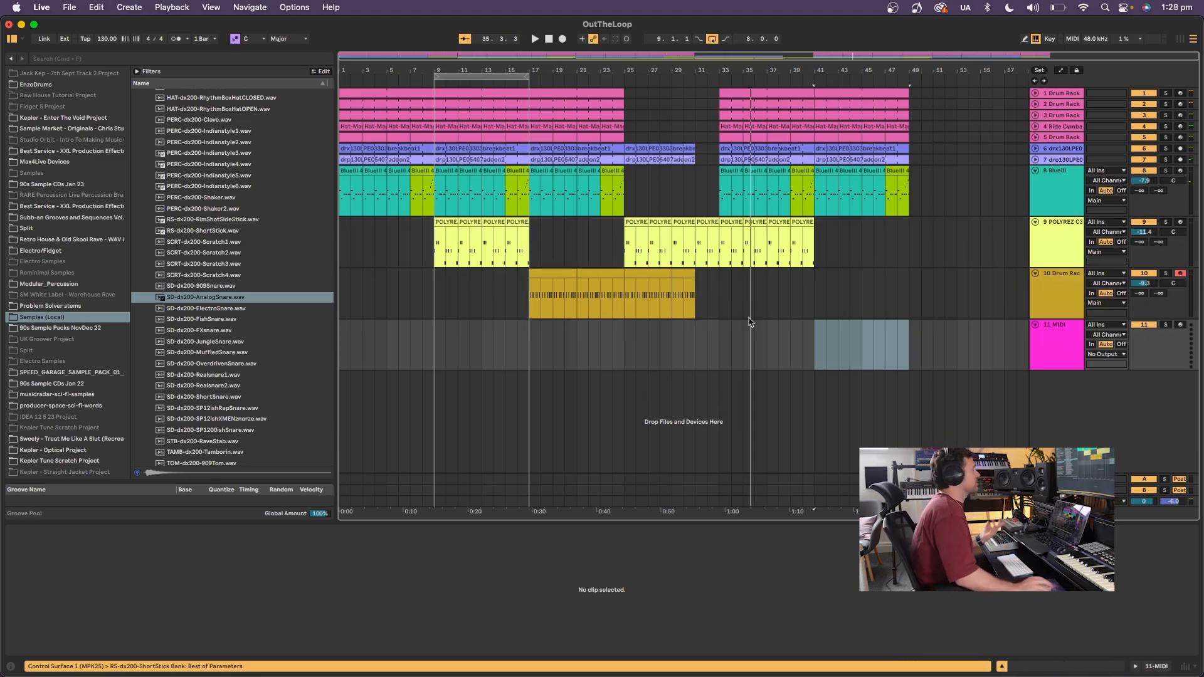
scroll(38, 314, down, 3)
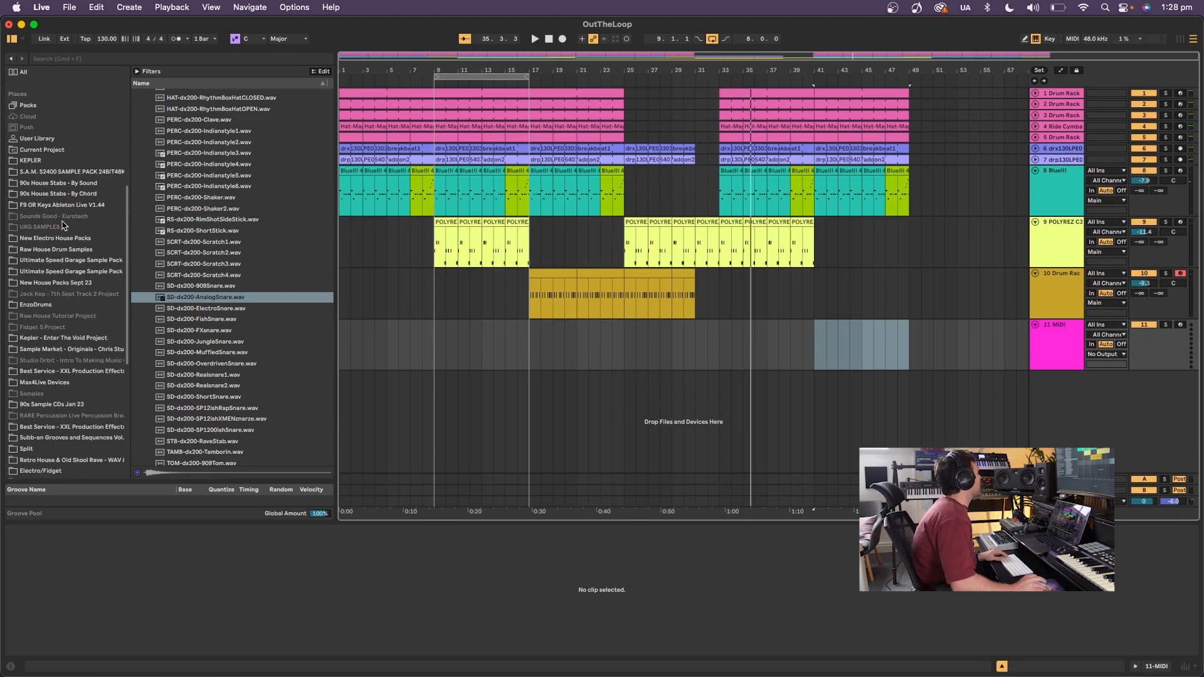
scroll(271, 94, up, 15)
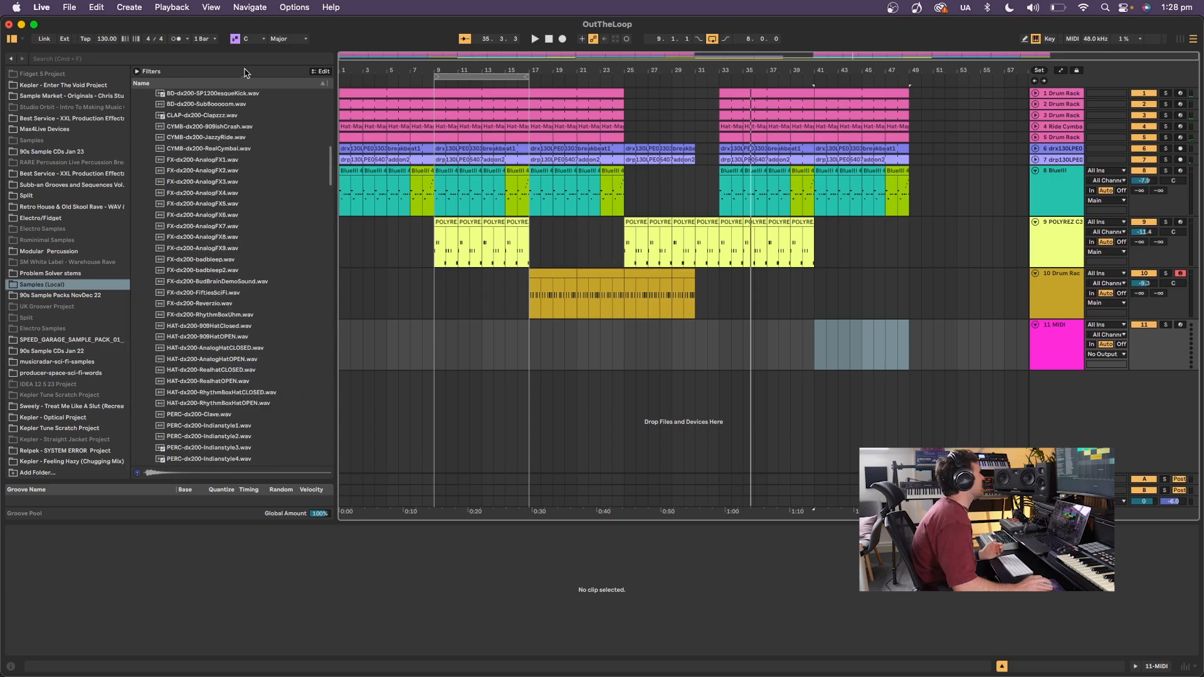
click(135, 105)
click(136, 116)
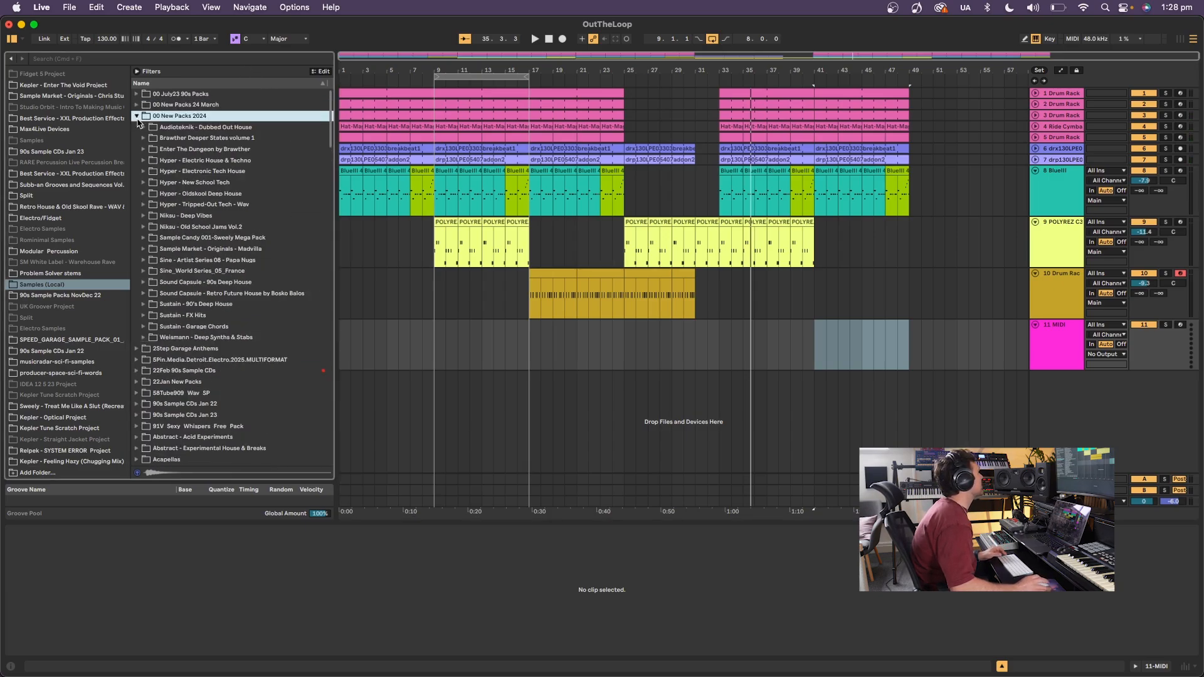
click(144, 237)
click(151, 249)
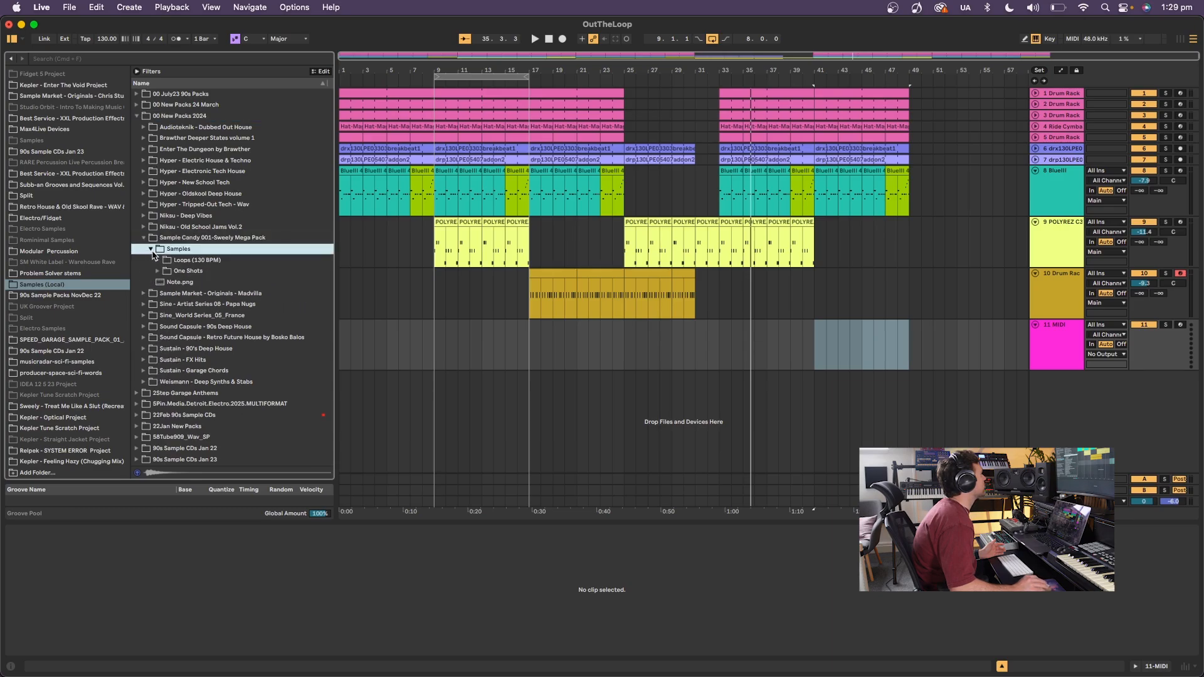
Open the pack's One Shots Rhodes folder, preview SC_Rhodes_AmIHappy ?.wav and select the new MIDI track.
click(158, 271)
click(165, 316)
click(164, 315)
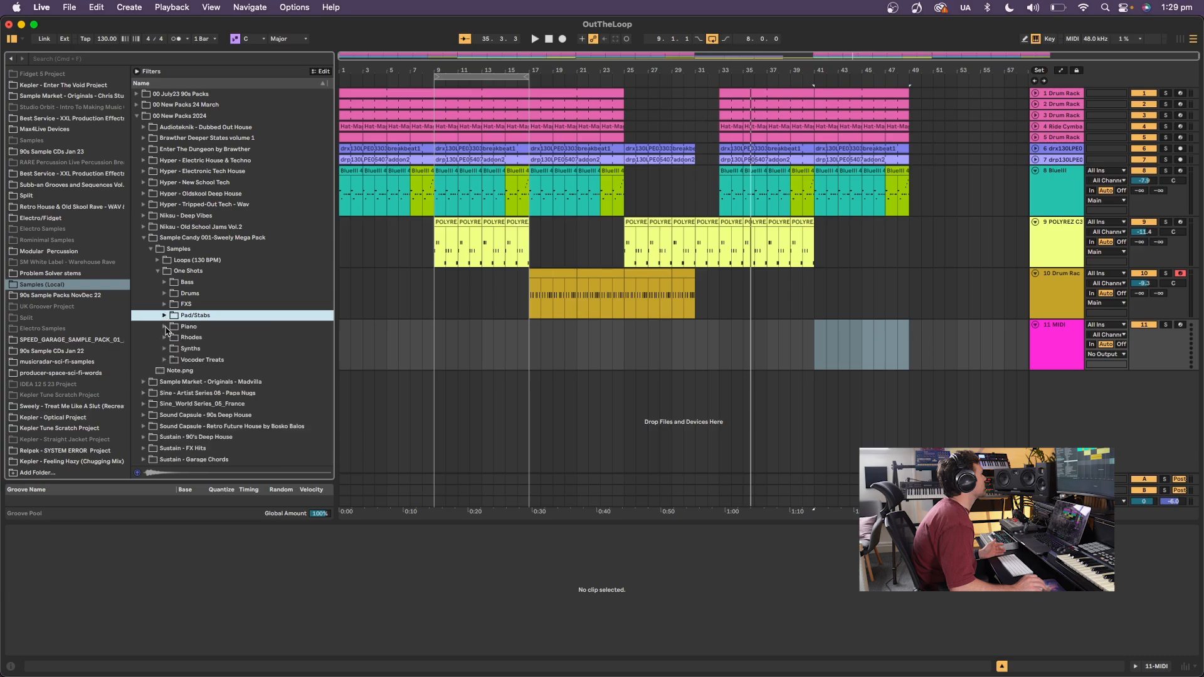
click(164, 327)
click(164, 327)
click(164, 337)
click(226, 360)
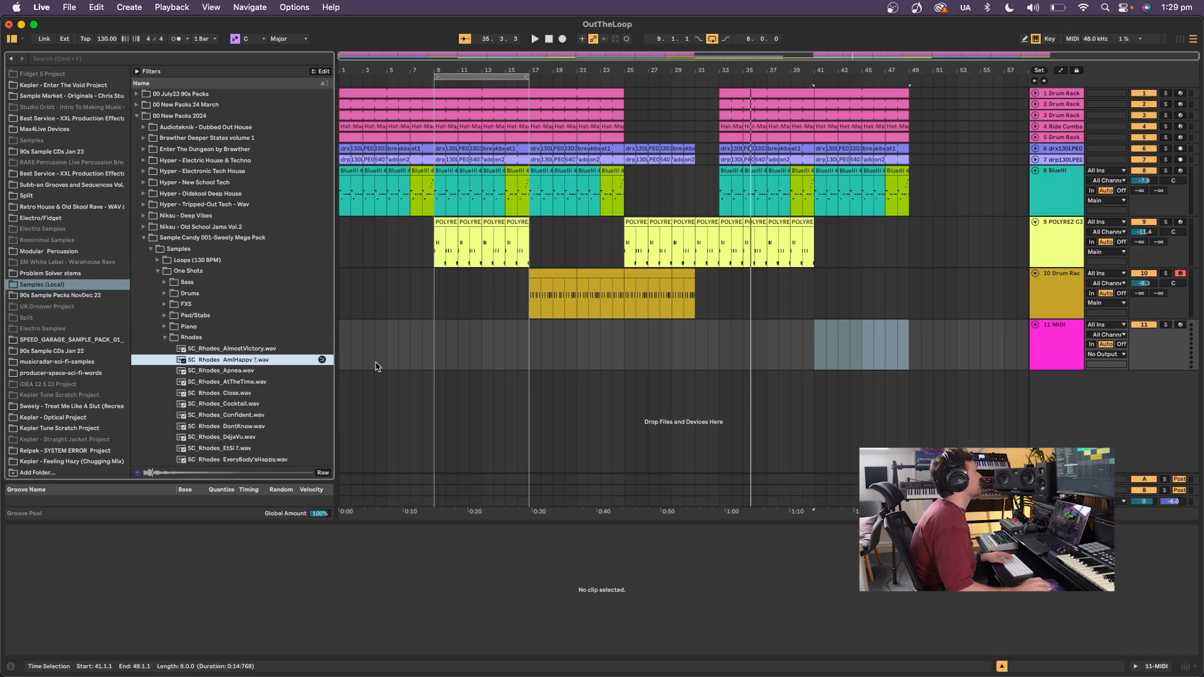
click(1058, 342)
Audition the Rhodes one-shots from SC_Rhodes_Apnea.wav through SC_Rhodes_DontKnow.wav, and compare Apnea with AmIHappy again.
click(276, 374)
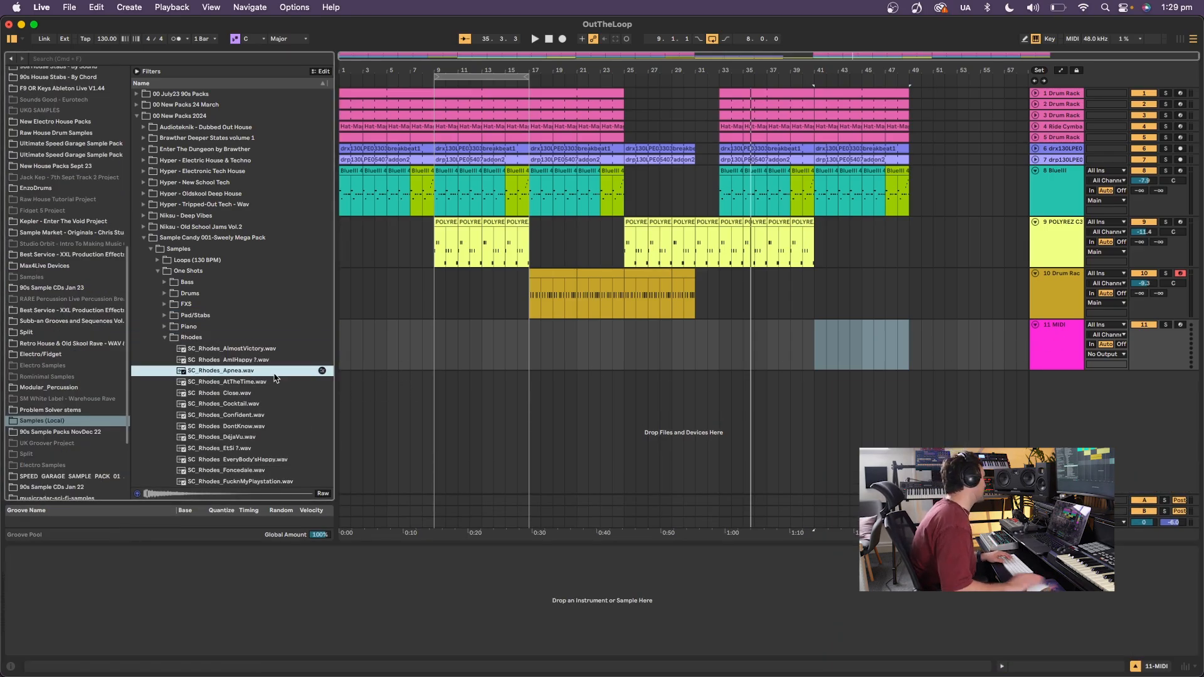
key(Down)
key(Down)
key(Down)
key(Down)
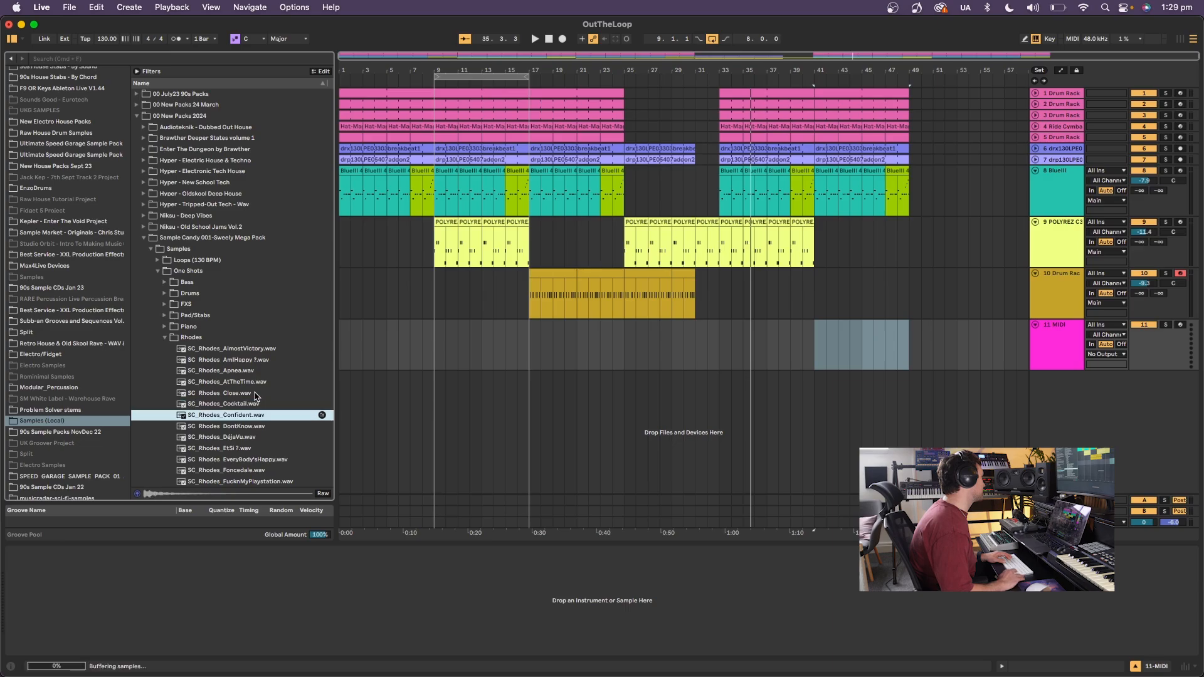
key(Down)
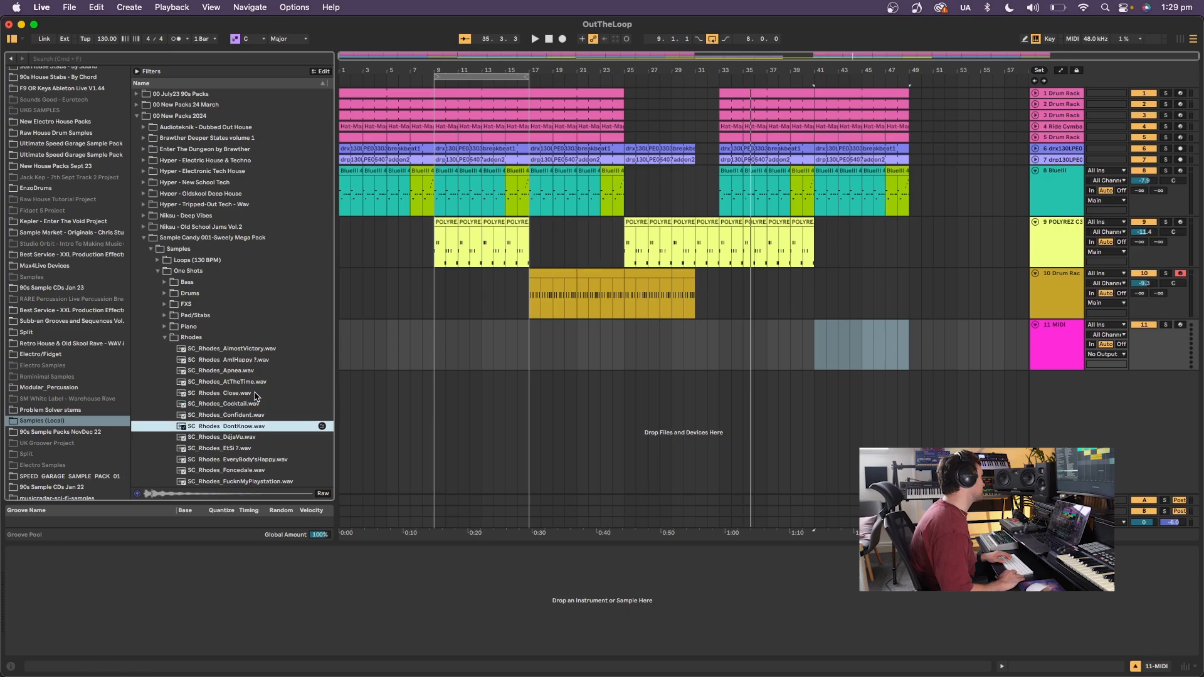
click(246, 362)
click(225, 372)
click(223, 361)
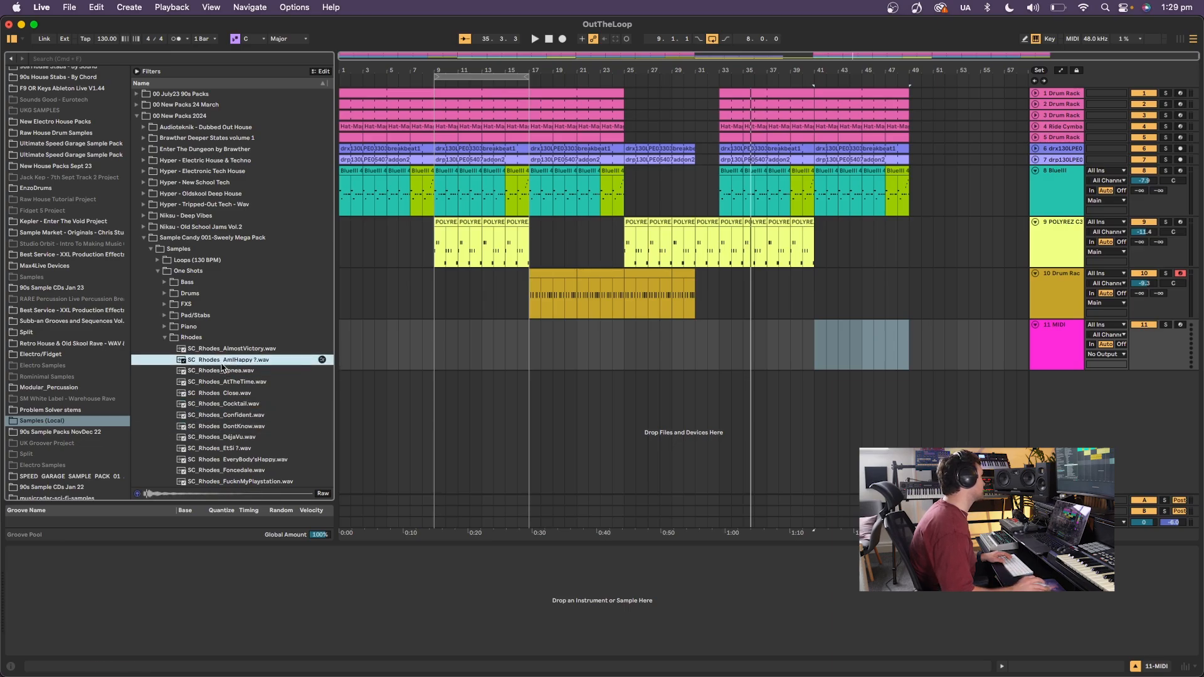
Load SC_Rhodes_AmIHappy ?.wav onto the new MIDI track and try it out against the arrangement.
double_click(215, 363)
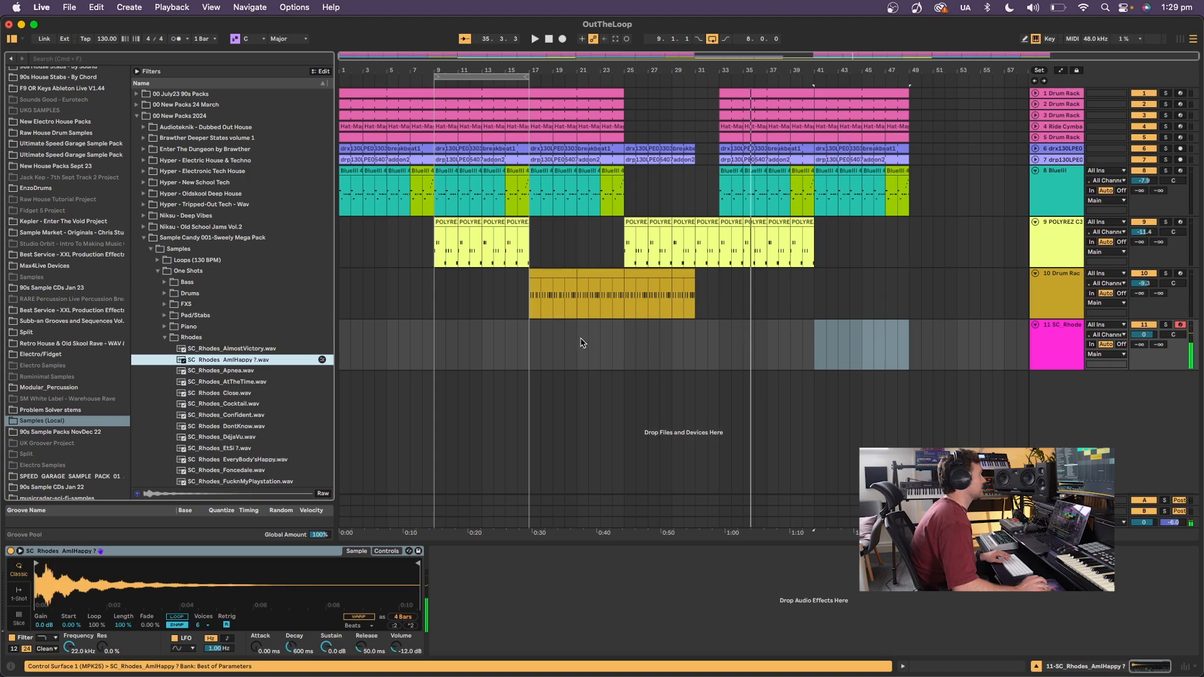
click(506, 345)
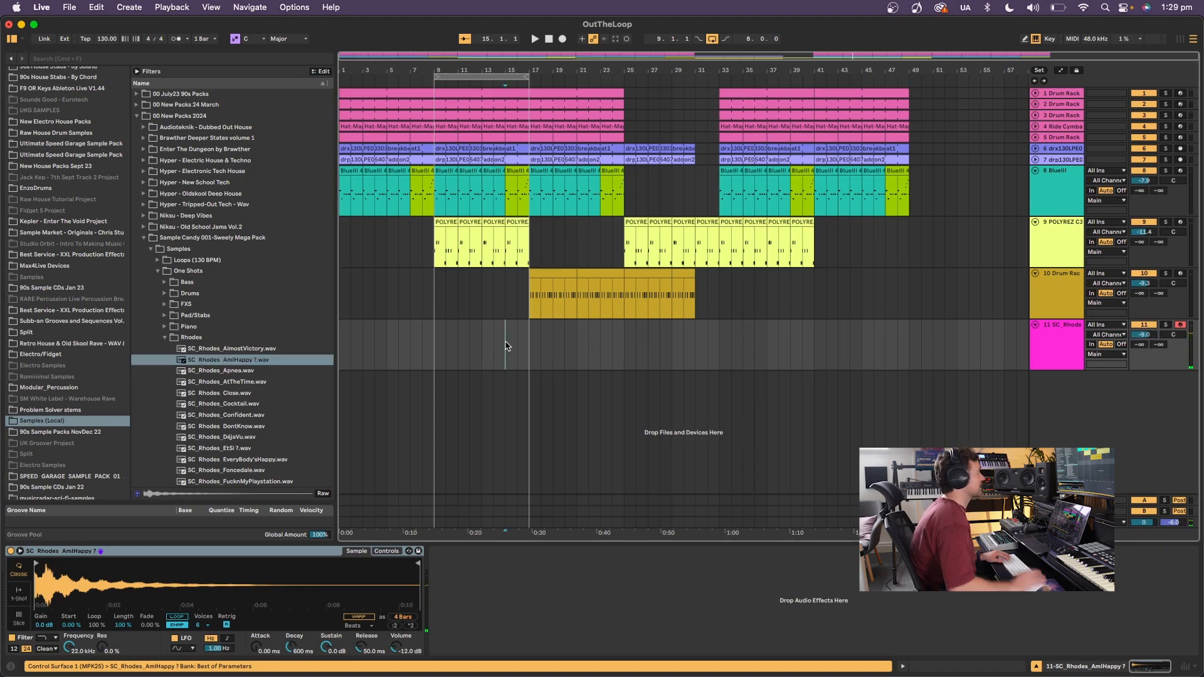
key(space)
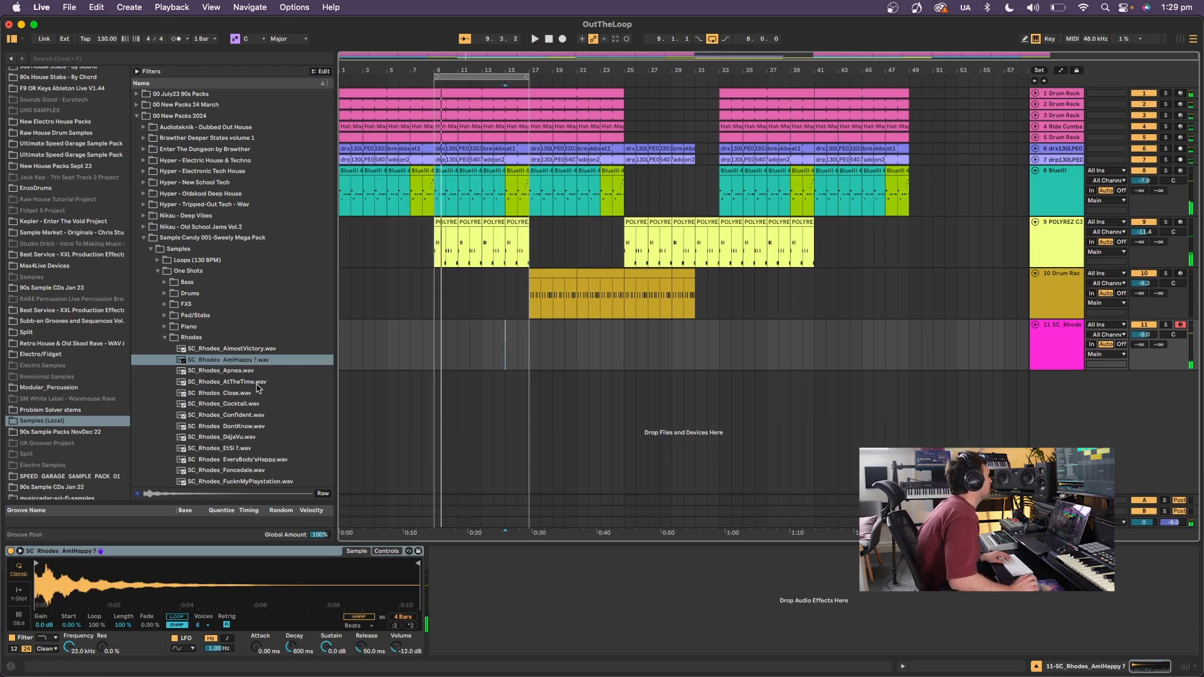
Load SC_Rhodes_Apnea.wav onto track 11 and record a four-bar part from bar 17.
click(259, 371)
click(525, 341)
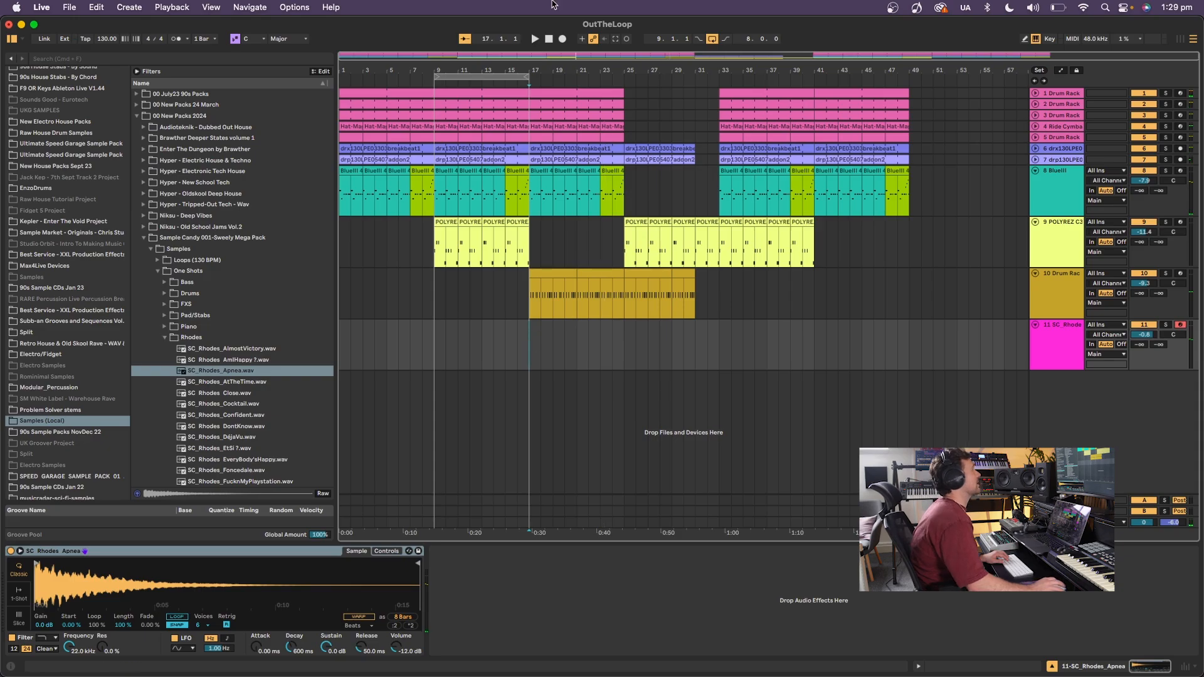
click(563, 39)
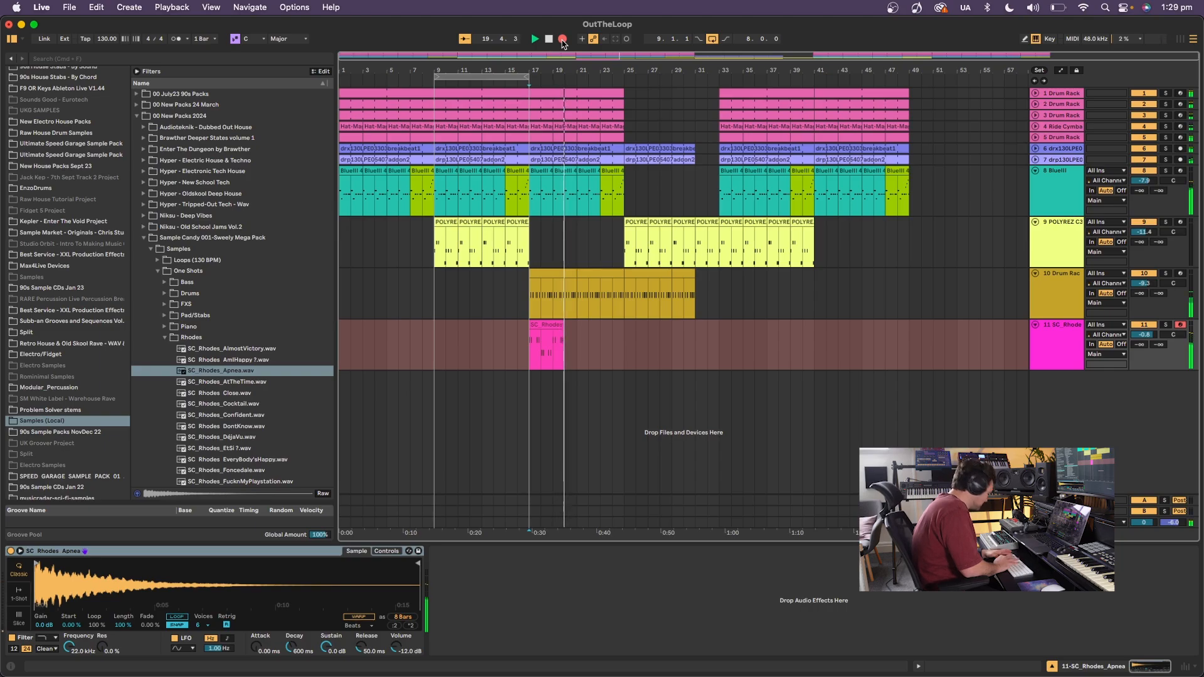
key(space)
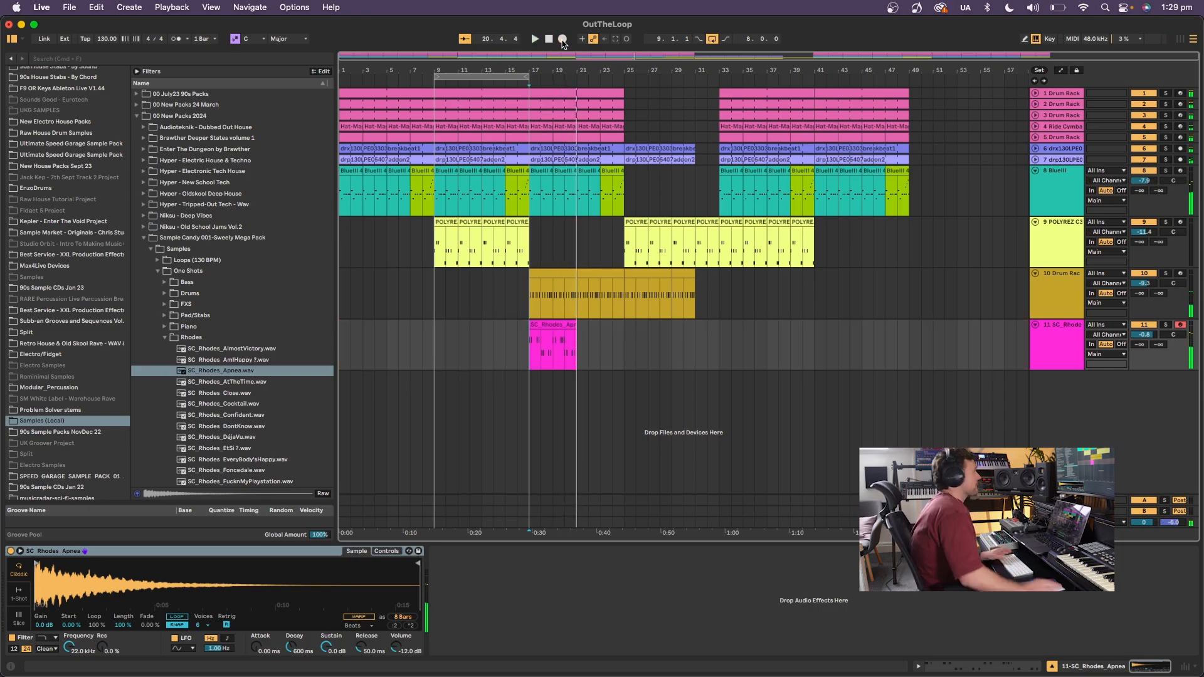
Open the recorded Rhodes clip, extend the second E3 note to 1.2.1, and play it back in an enlarged note editor.
double_click(563, 327)
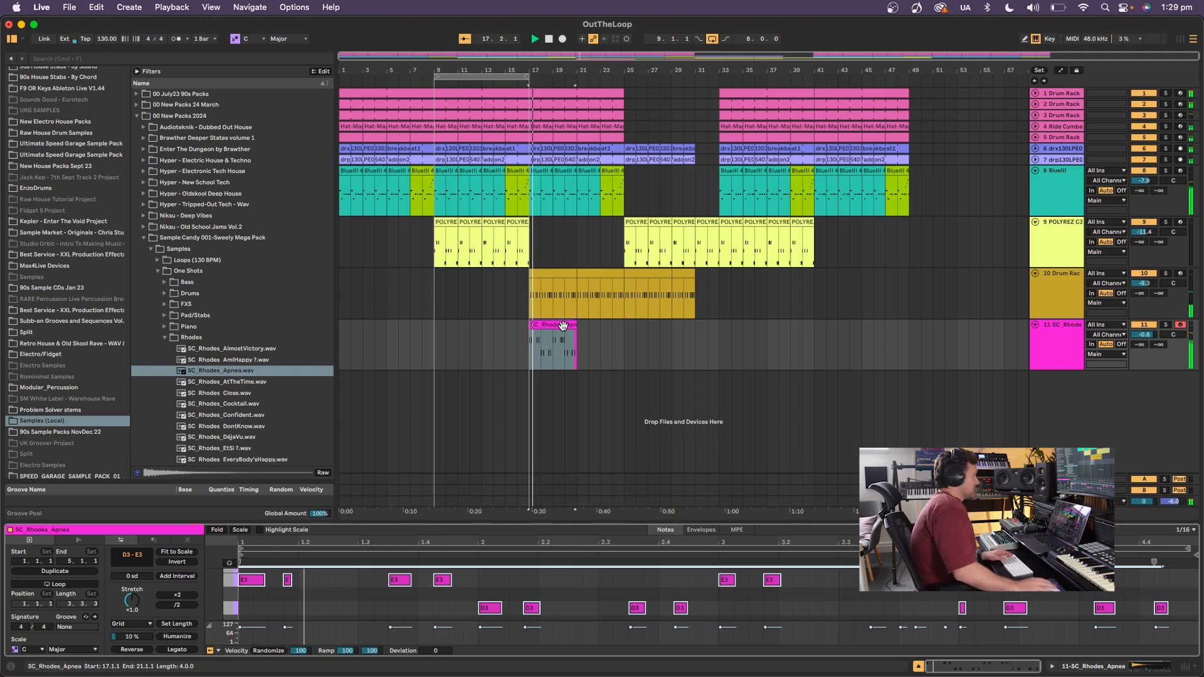
key(space)
click(309, 587)
click(290, 583)
drag(290, 583, 298, 583)
key(space)
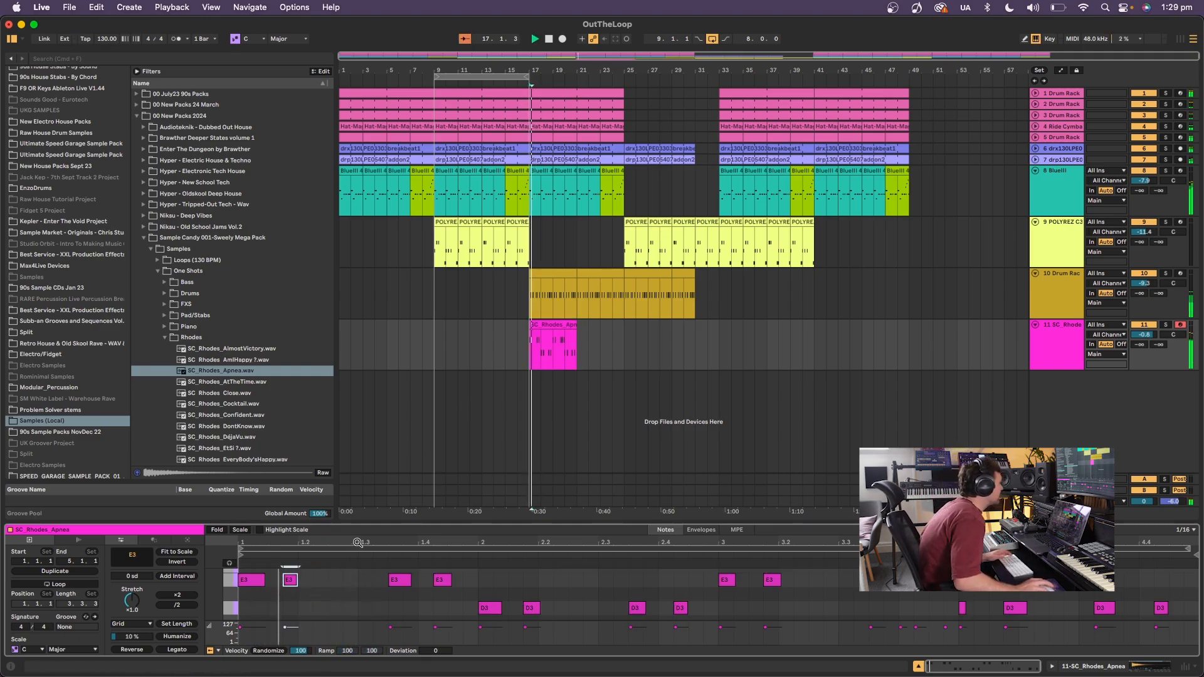
drag(401, 525, 405, 377)
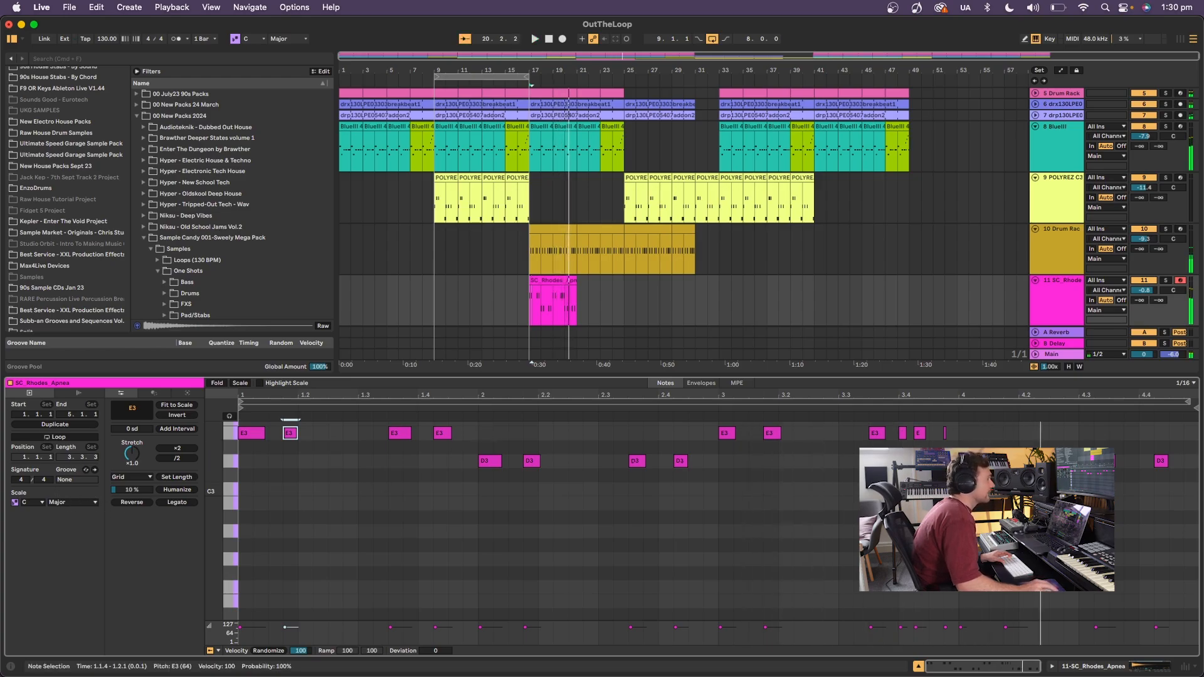
Lengthen the very short last E3 note before bar 4 and the second-to-last D3 note in the Rhodes clip.
click(968, 461)
drag(966, 461, 972, 461)
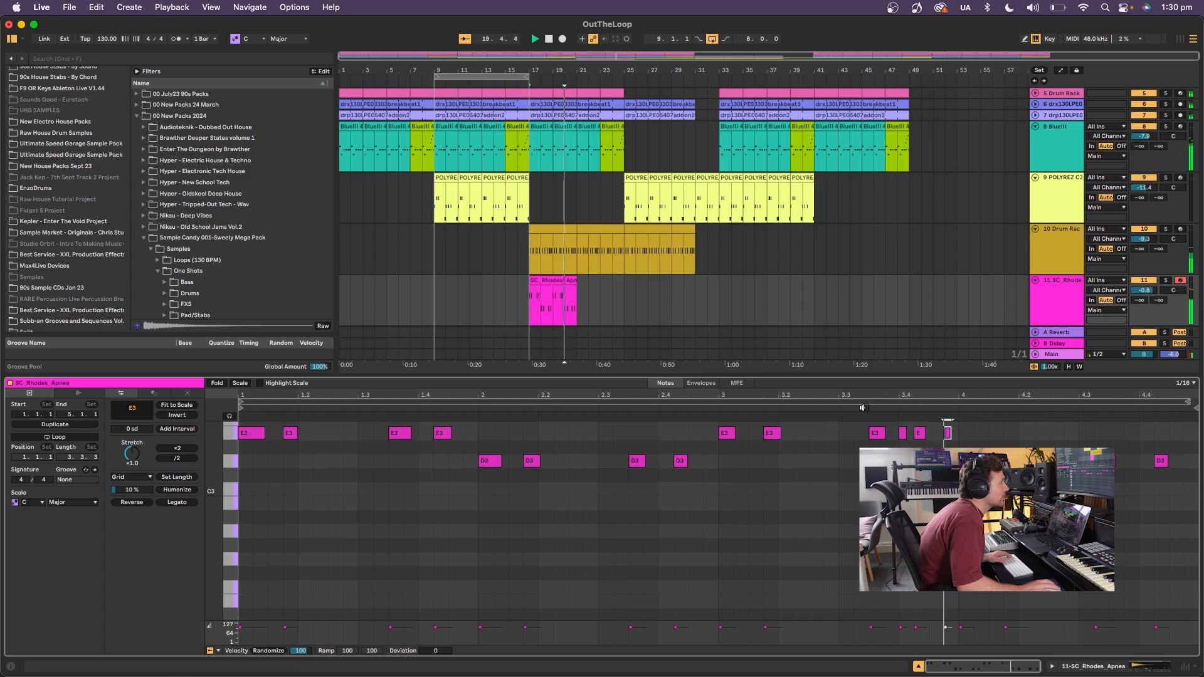
click(1031, 461)
drag(1026, 461, 1022, 461)
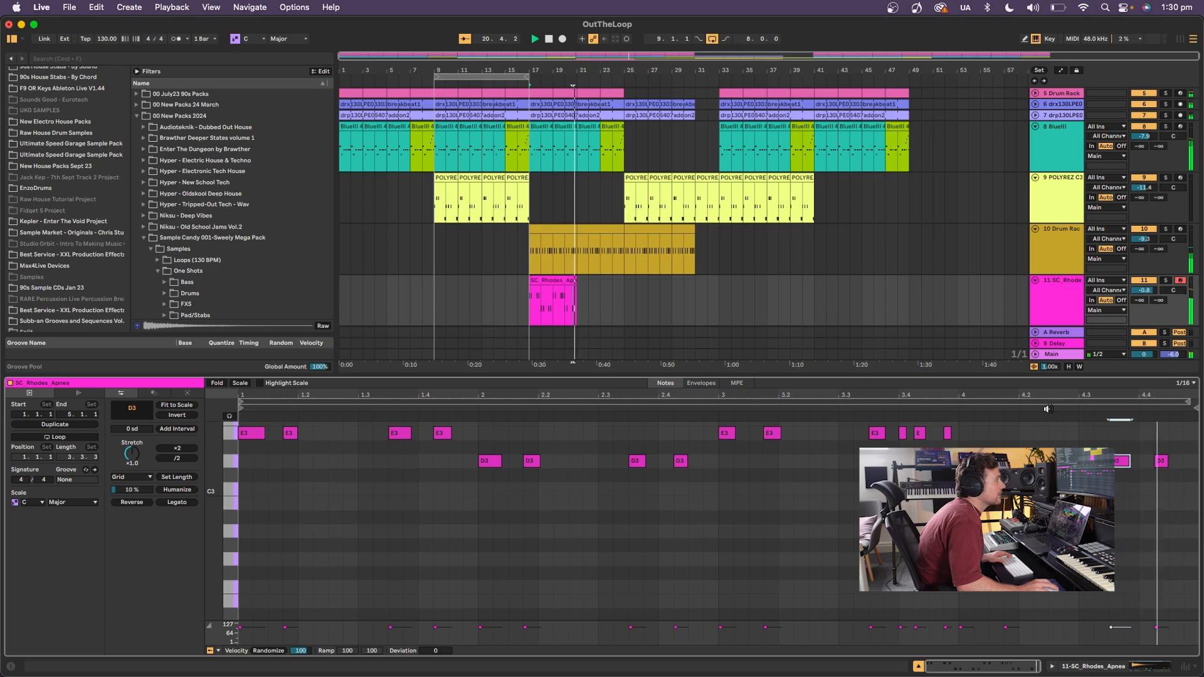
Duplicate the four-bar Rhodes clip so that the copy fills bars 21 to 25.
click(582, 293)
drag(573, 282, 581, 282)
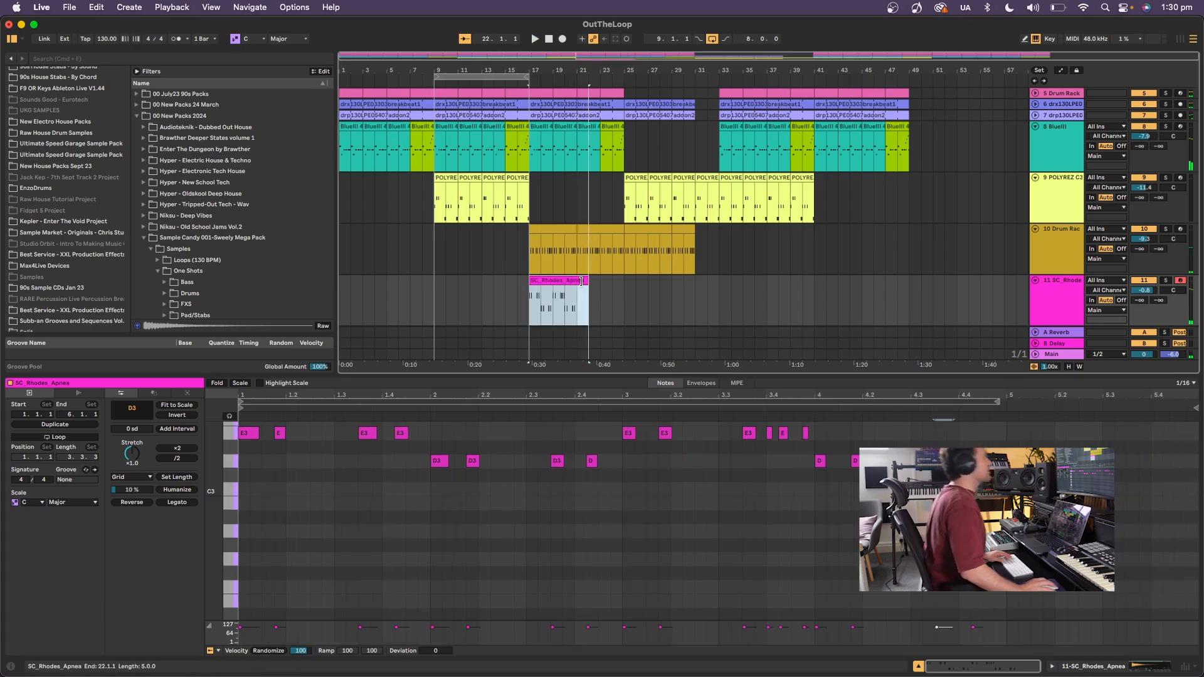
key(super+z)
key(super+d)
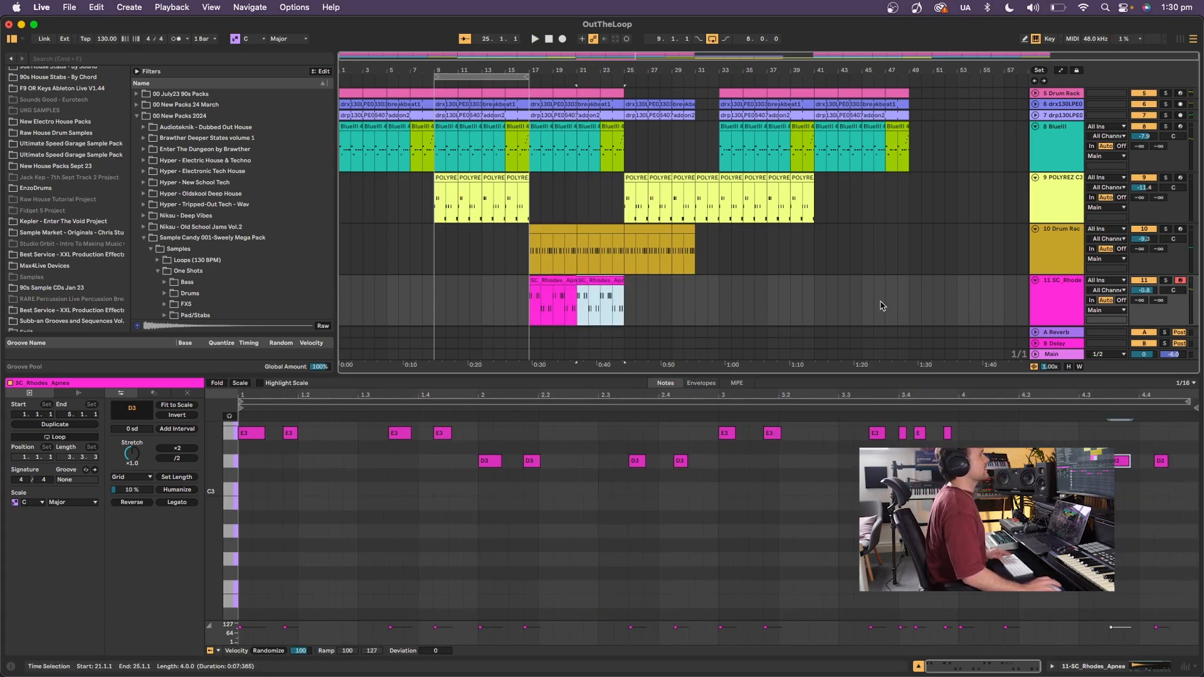
Add a Delay effect to the Rhodes track, lower its volume to -5.0 dB and set its first send to -17.8 dB.
drag(1146, 290, 1146, 295)
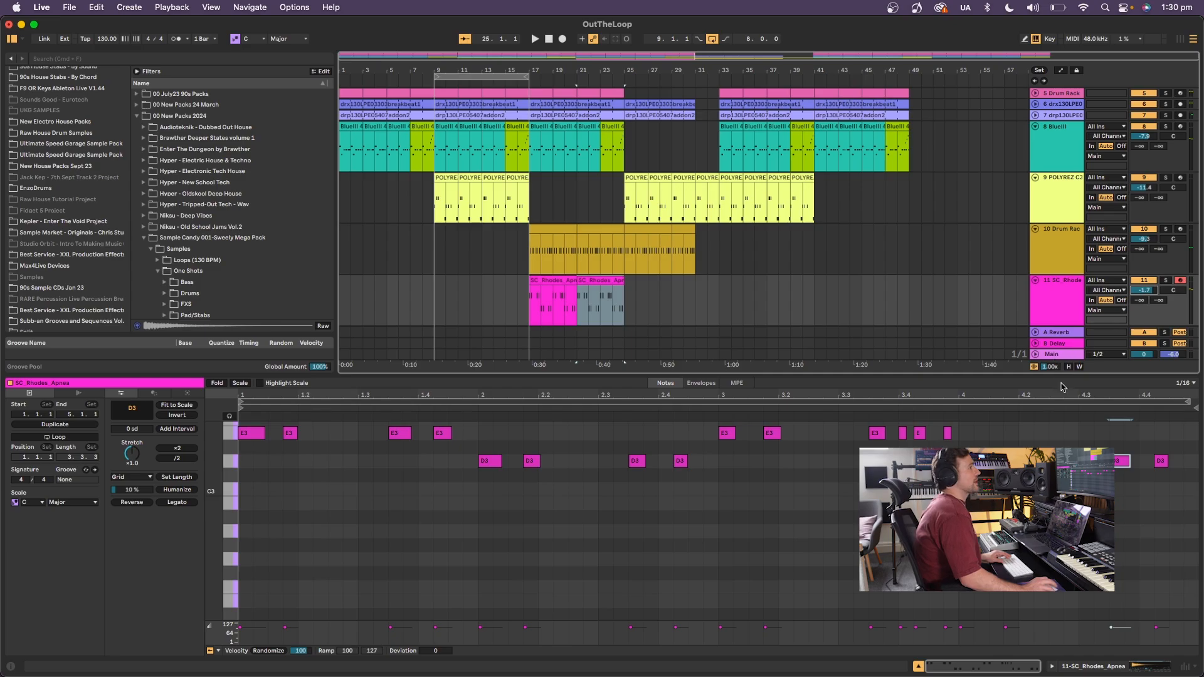
double_click(1061, 314)
scroll(37, 151, up, 8)
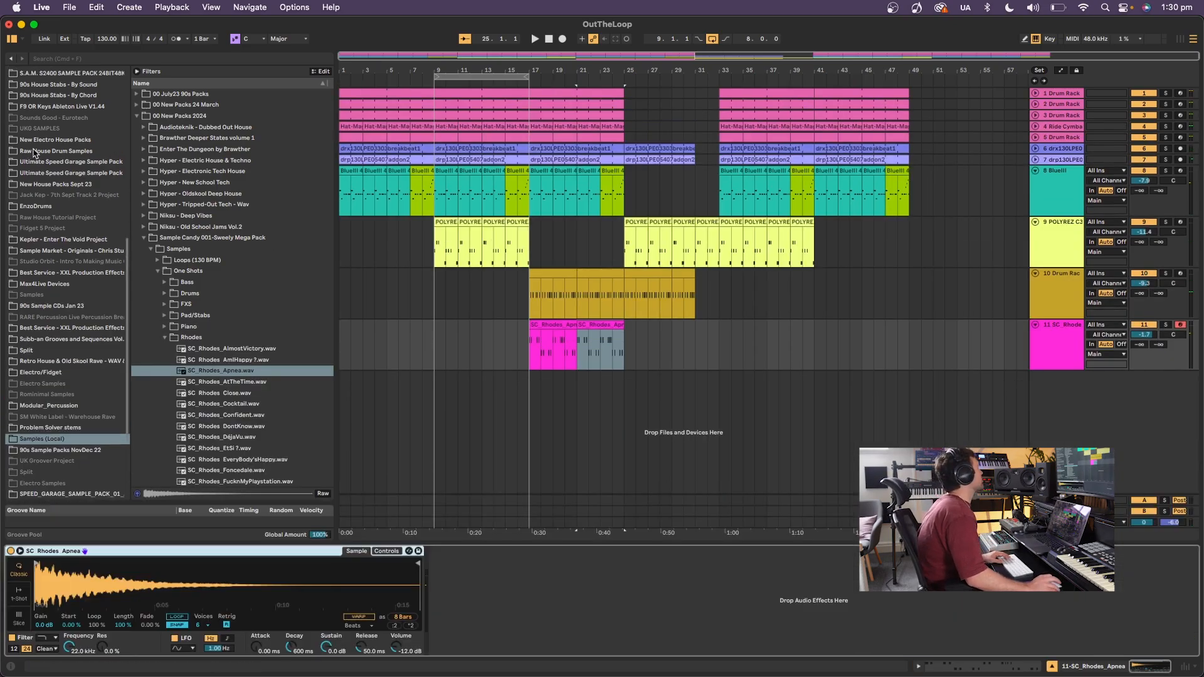
scroll(34, 225, up, 3)
click(37, 180)
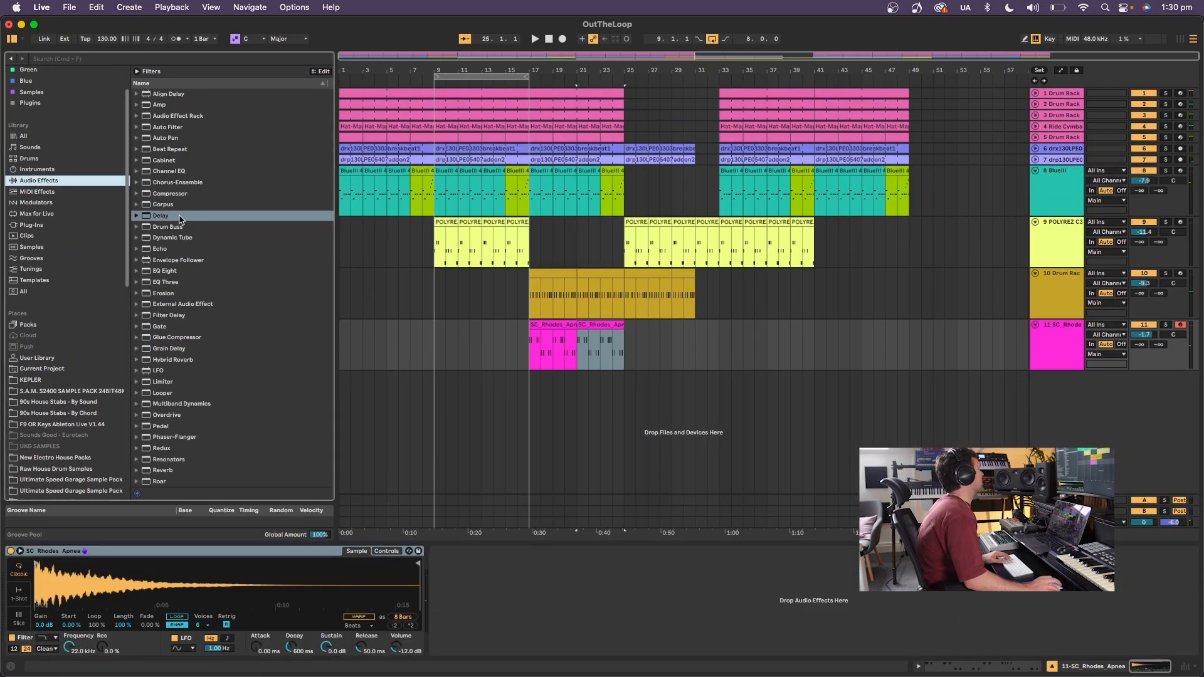
drag(180, 219, 588, 342)
drag(1145, 335, 1145, 335)
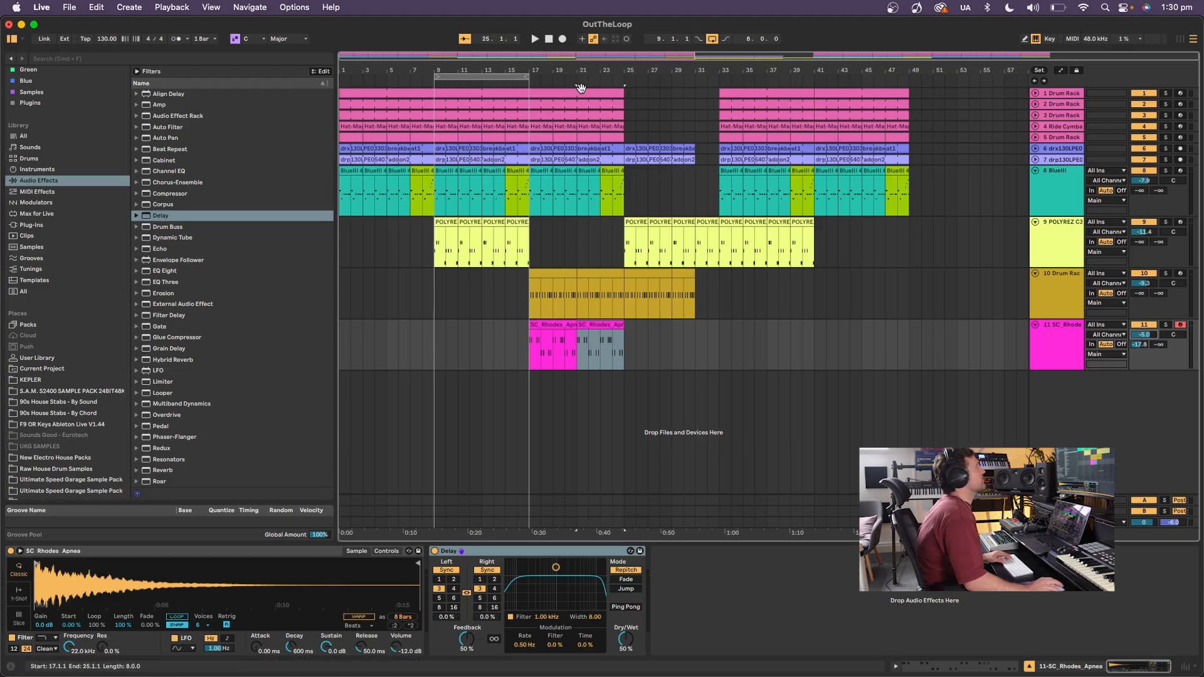
Play the arrangement from the start without looping and trim the first clip on the 1 Drum Rack track to end at 8.1.1.
click(550, 40)
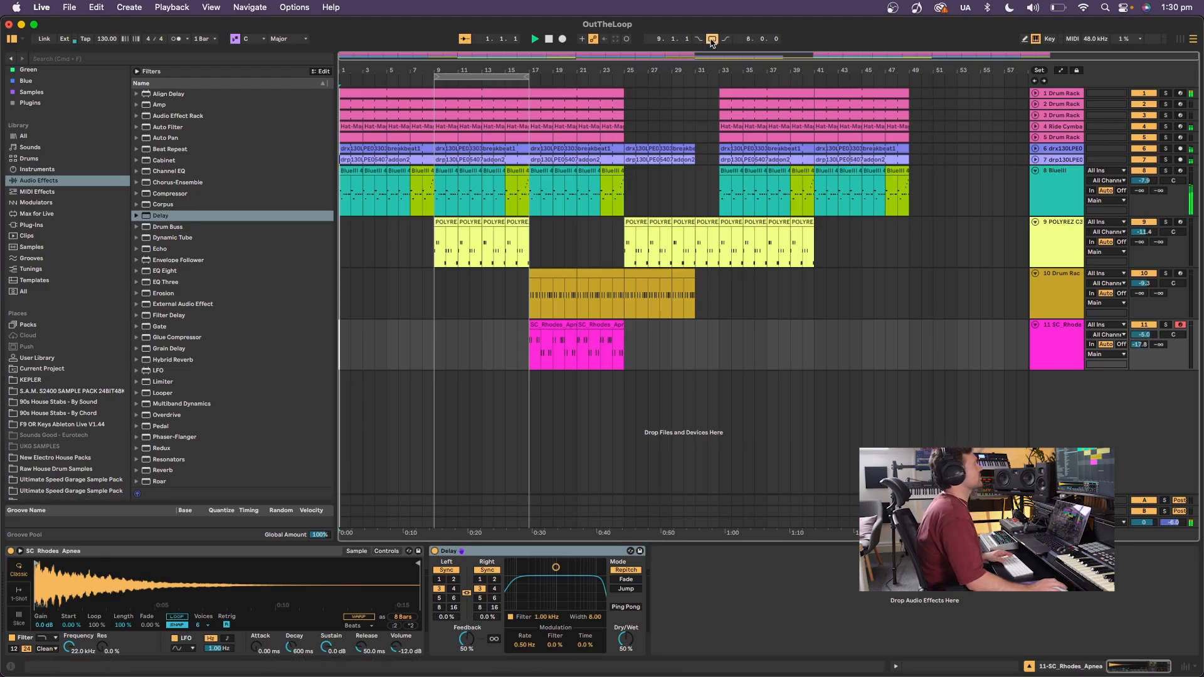
click(712, 39)
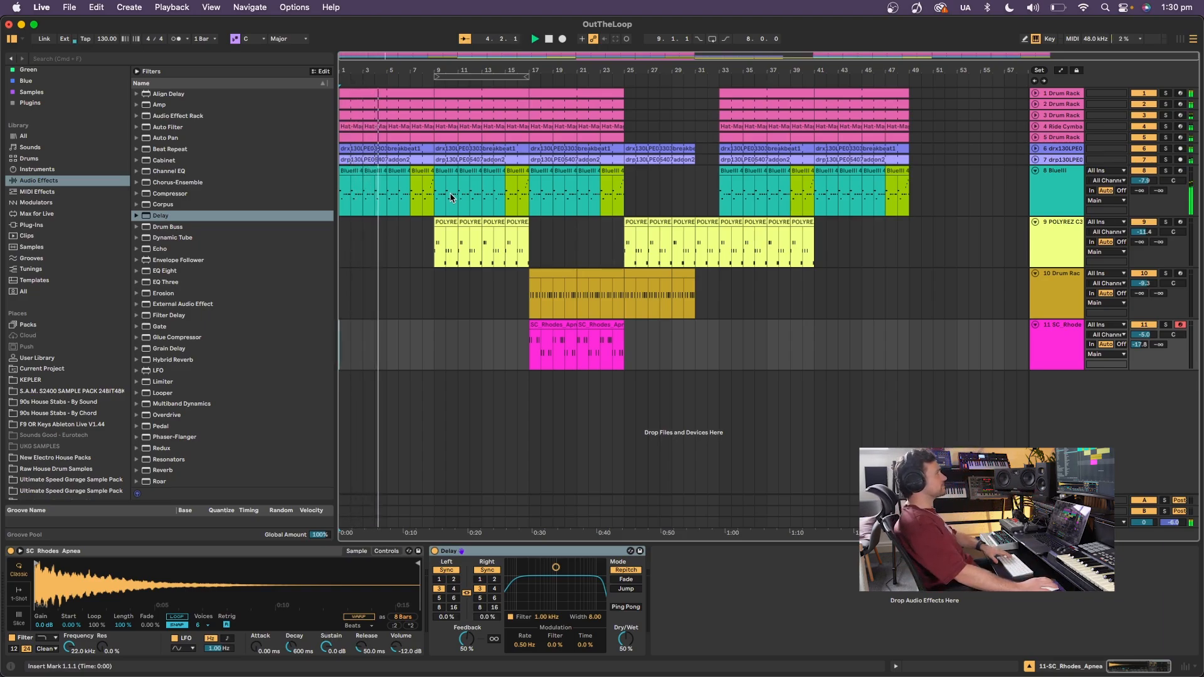
click(431, 94)
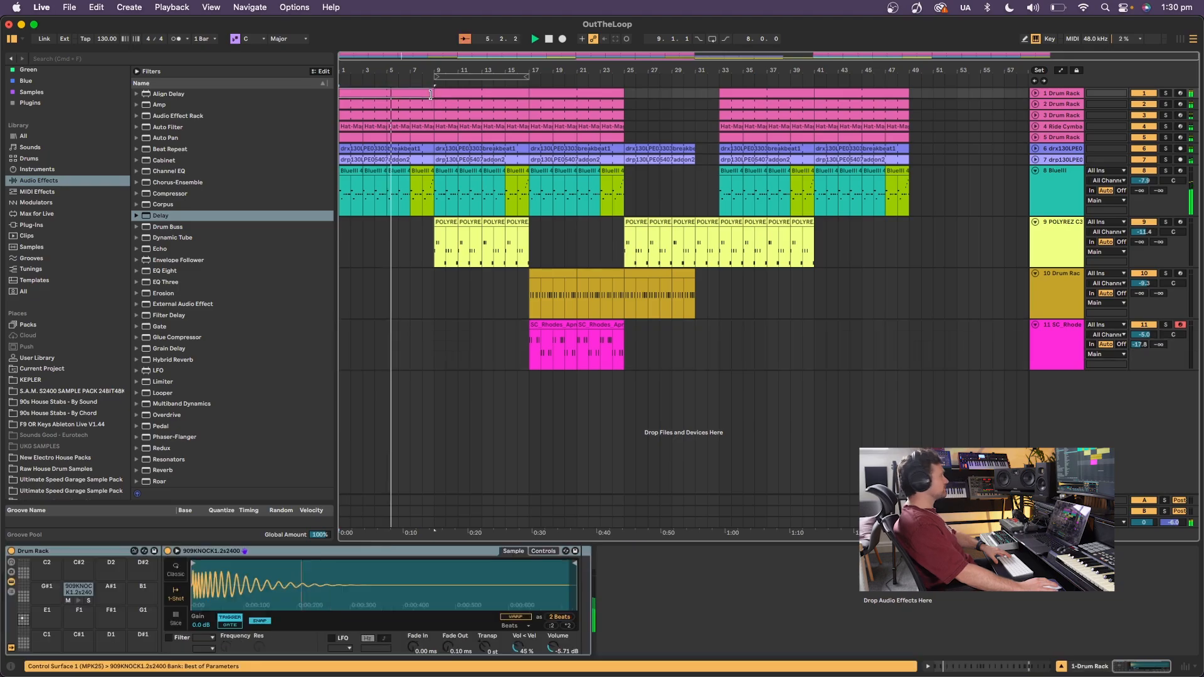
drag(430, 94, 423, 94)
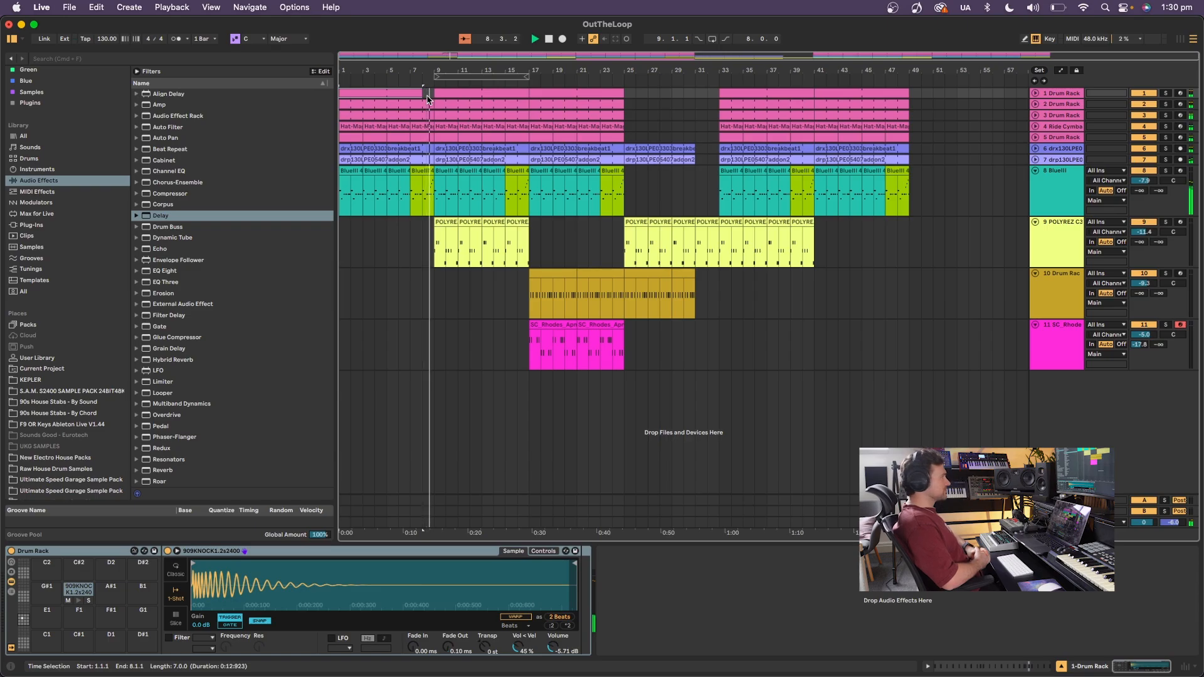
Set the POLYREZ track's volume to -11.8 dB, its first send to -9.0 dB and its Delay dry/wet to 40%.
drag(1142, 233, 1140, 211)
drag(1143, 233, 1143, 233)
click(1075, 238)
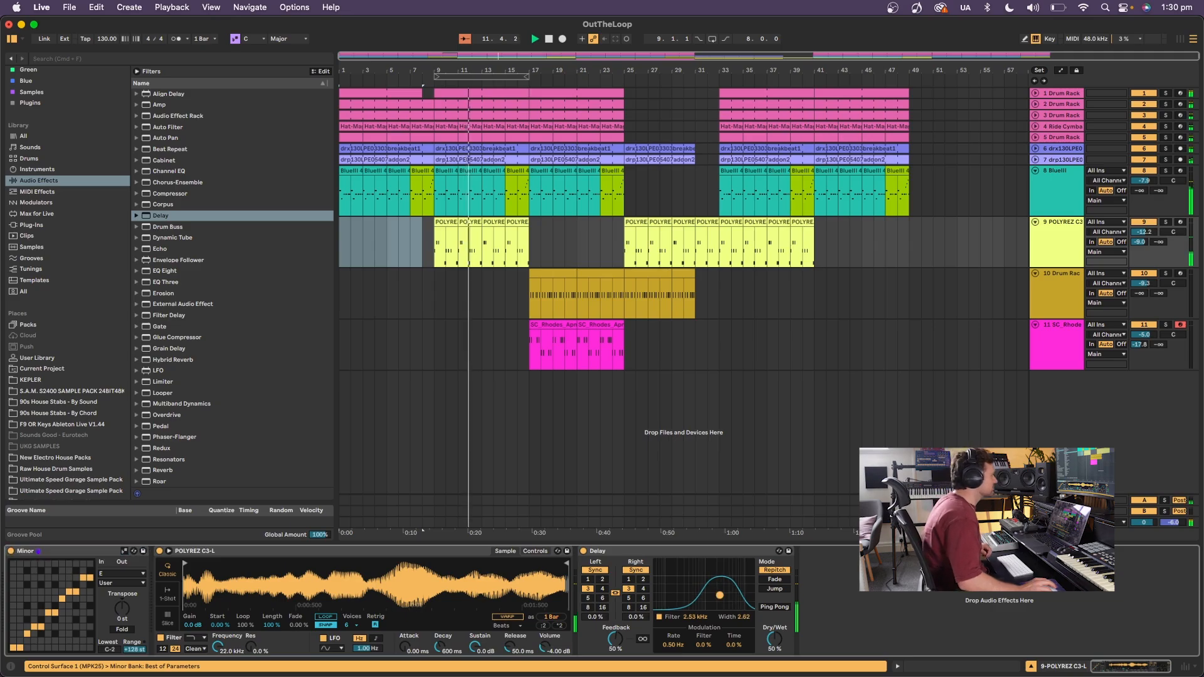
drag(776, 647, 776, 654)
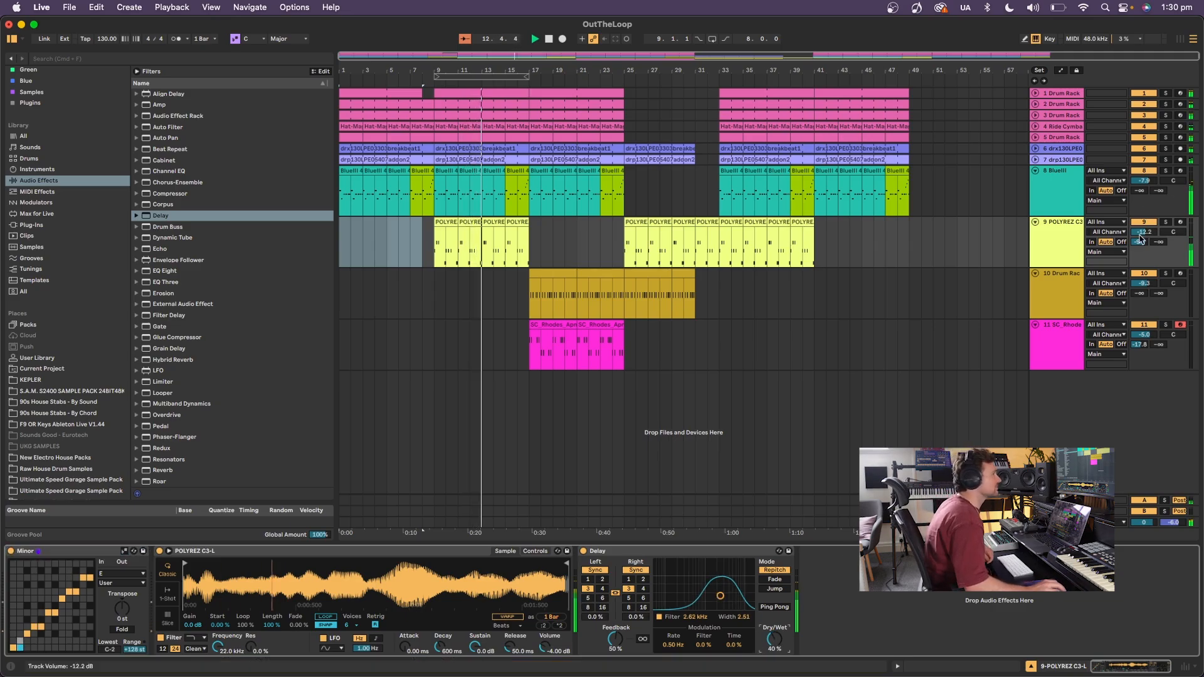
click(1144, 232)
drag(1143, 233, 1143, 231)
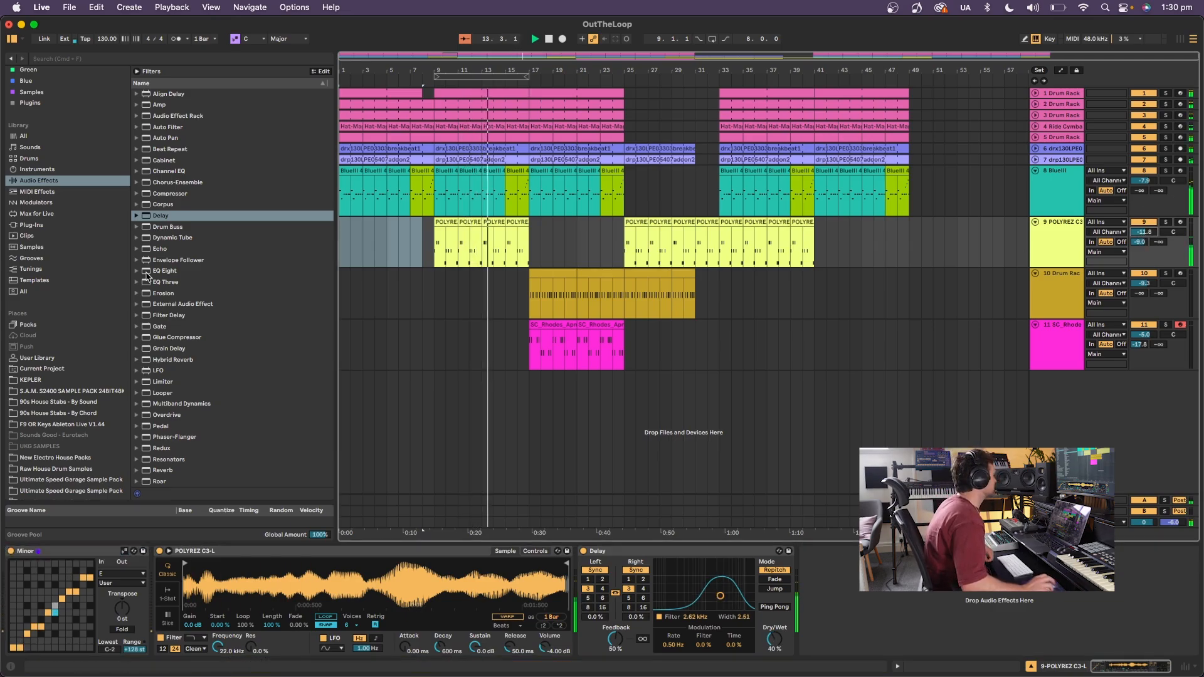
In the POLYREZ sampler, lower the filter to about 830 Hz and modulate it by 10.5 with the LFO synced to 1/8.
click(171, 552)
click(171, 552)
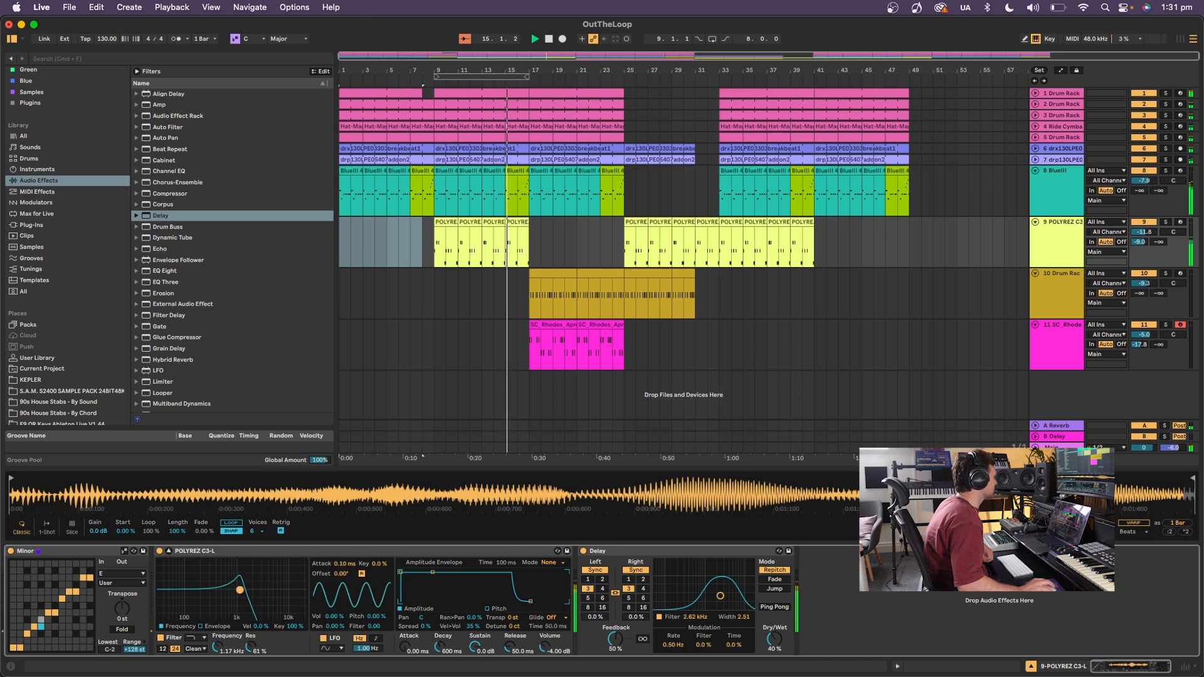
drag(235, 595, 233, 595)
drag(374, 627, 374, 618)
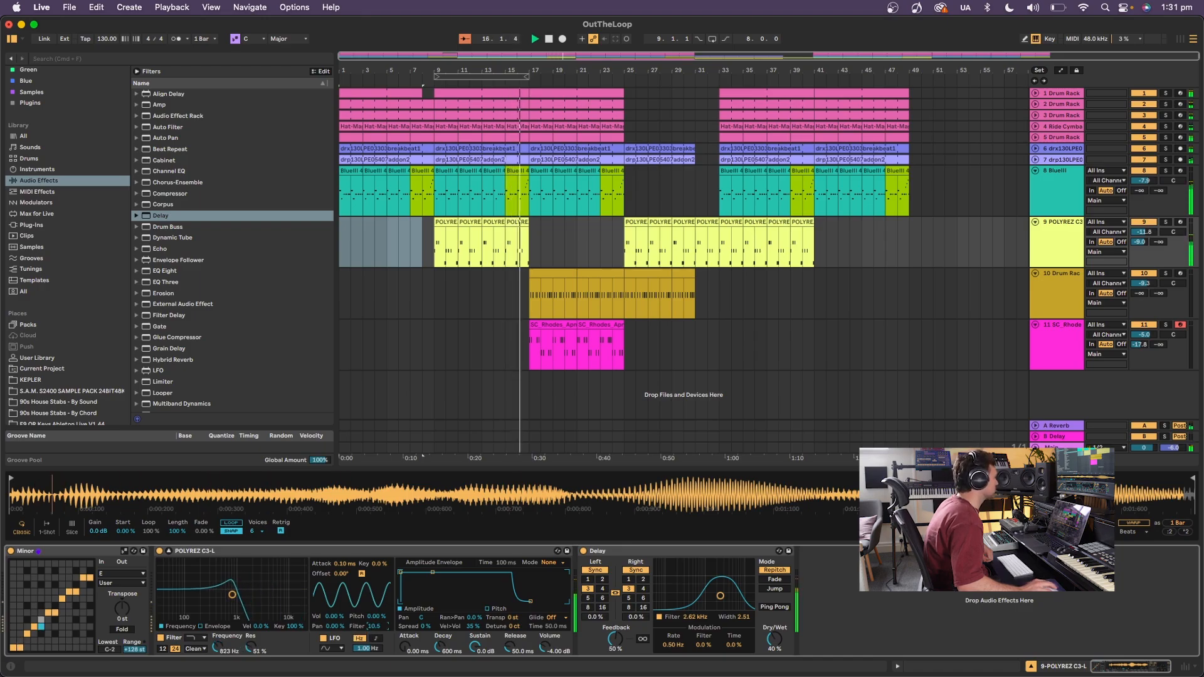
click(376, 639)
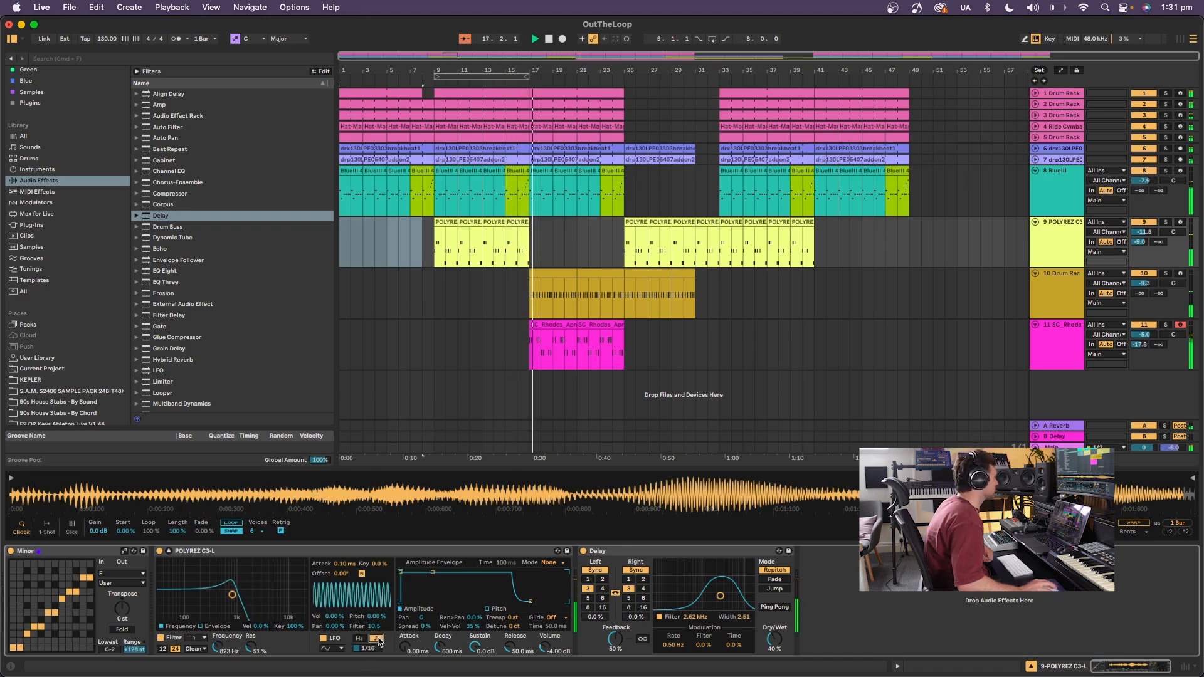
drag(368, 649, 368, 644)
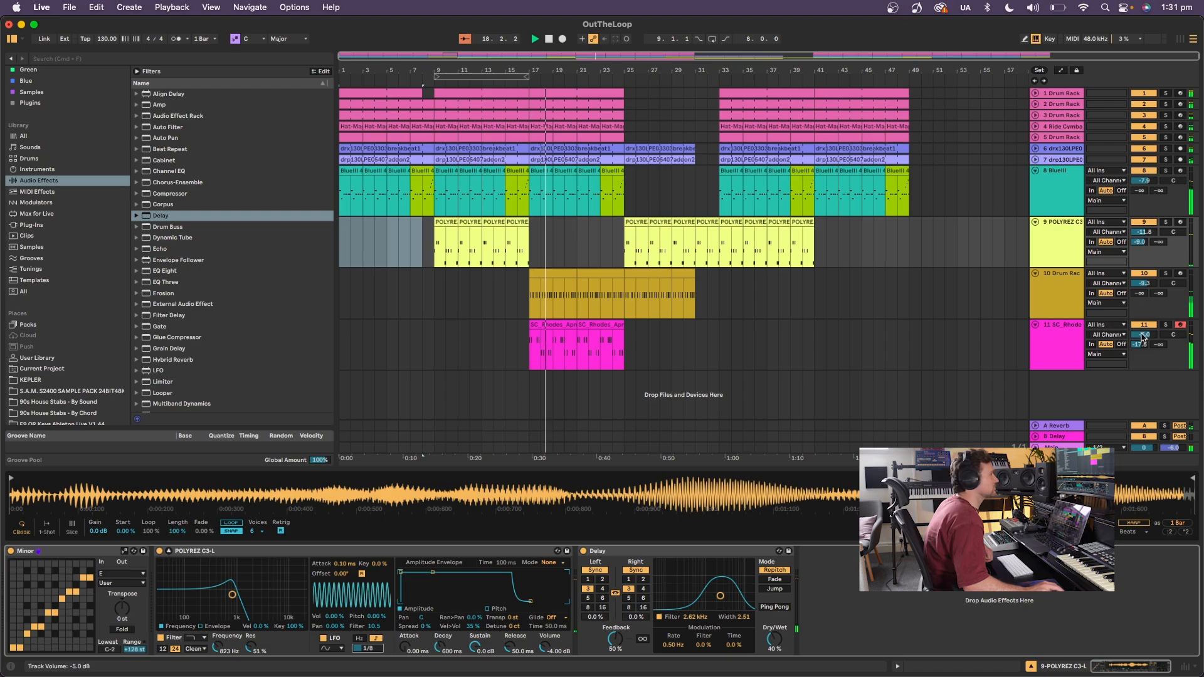
Set the Rhodes track's Delay dry/wet to 42%, its volume to -5.9 dB and its first send to -12.5 dB.
drag(1144, 335, 1144, 342)
click(1070, 344)
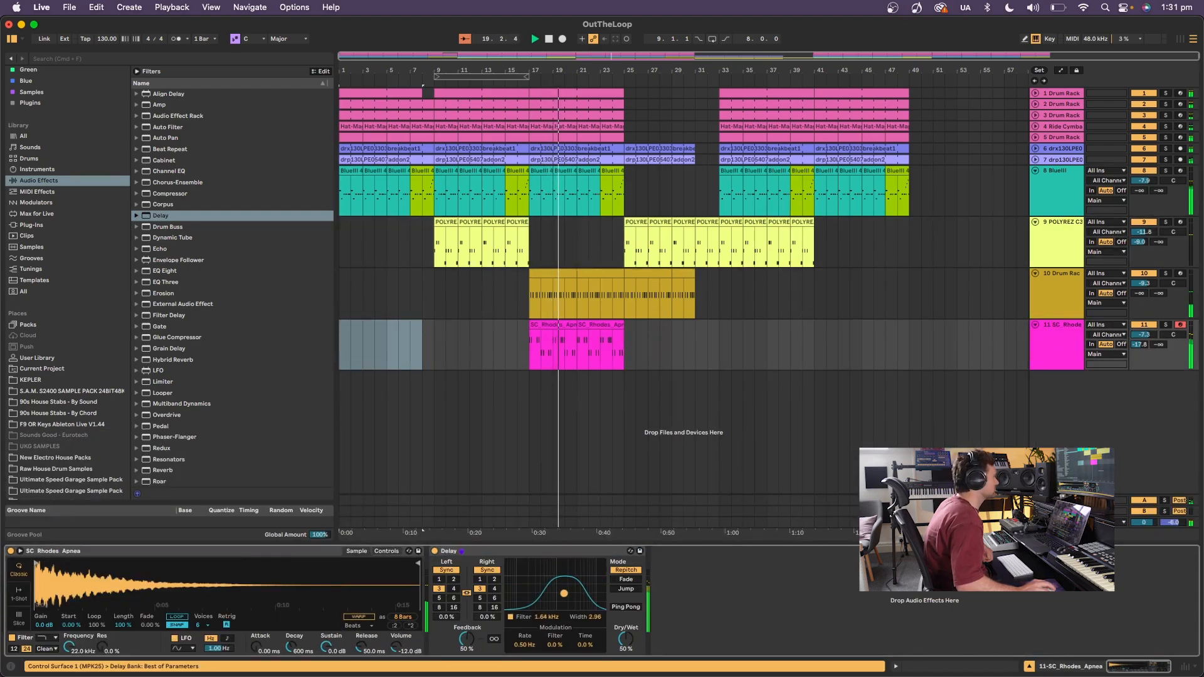
drag(622, 639, 623, 646)
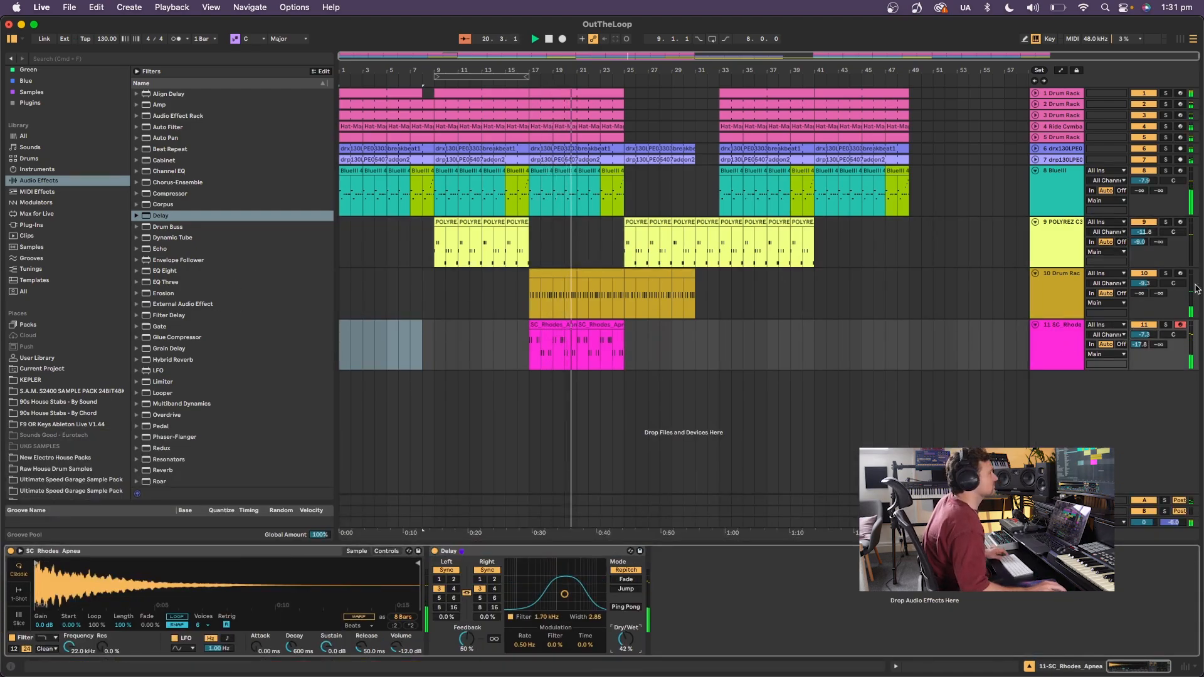
drag(1144, 335, 1141, 336)
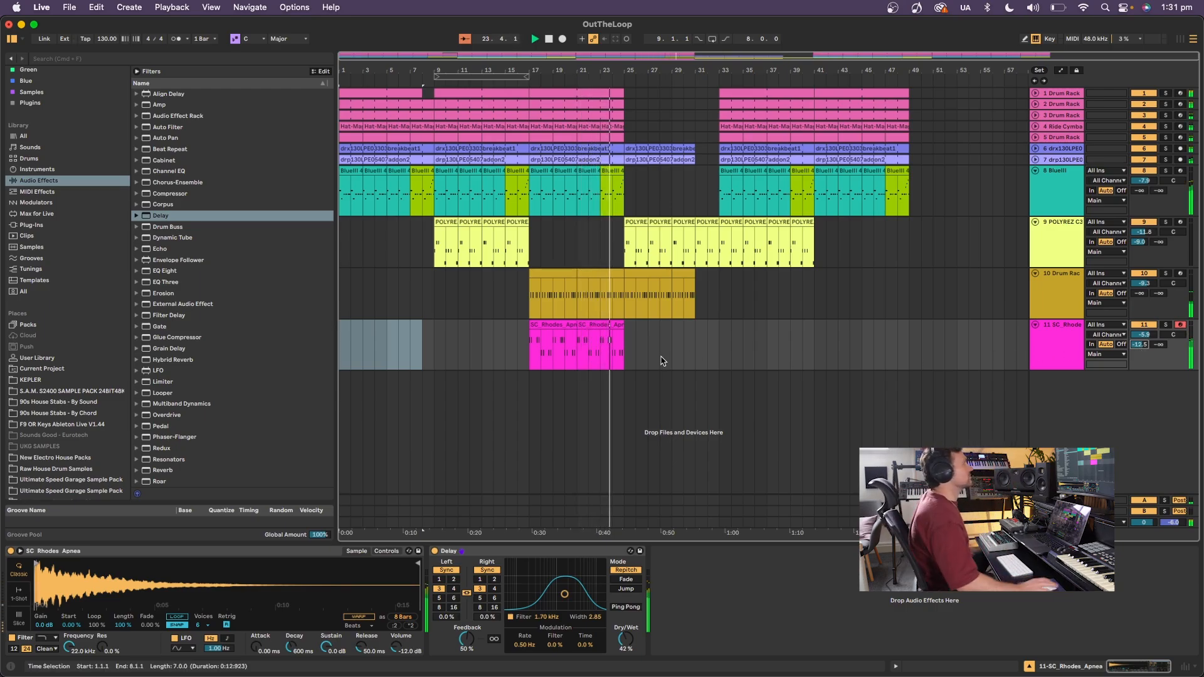
click(617, 96)
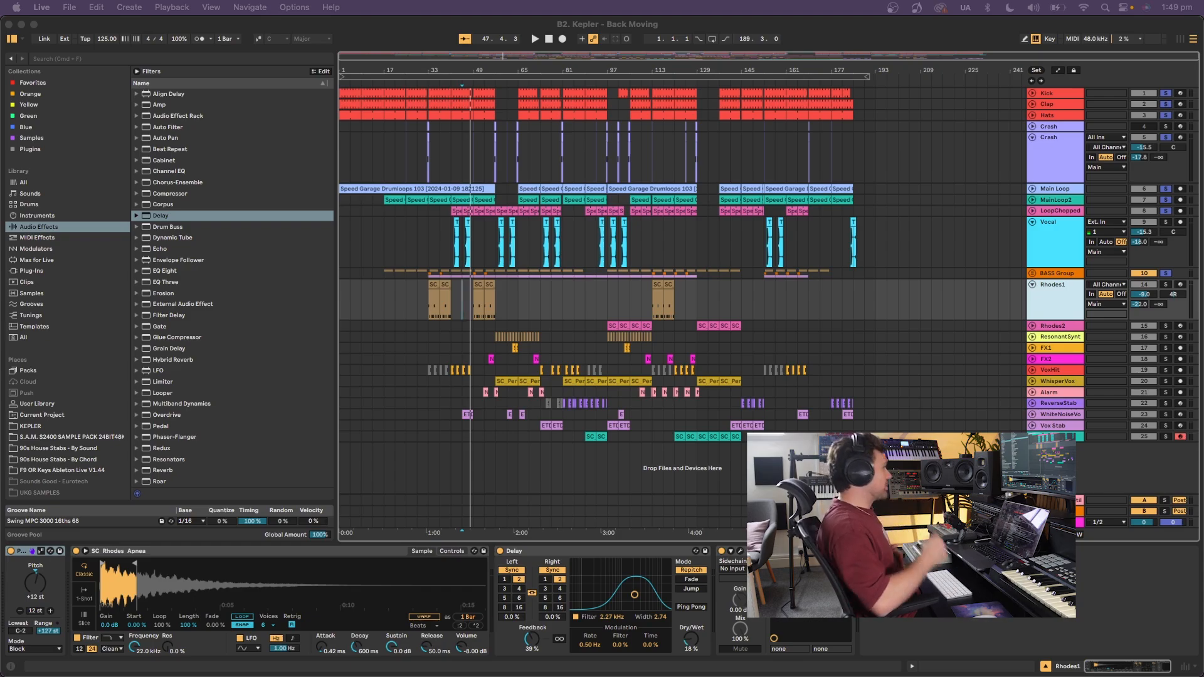
In the Back Moving set, play the vocal sections from bars 41, 49 and 57, and the Rhodes1 part from bar 33.
click(451, 135)
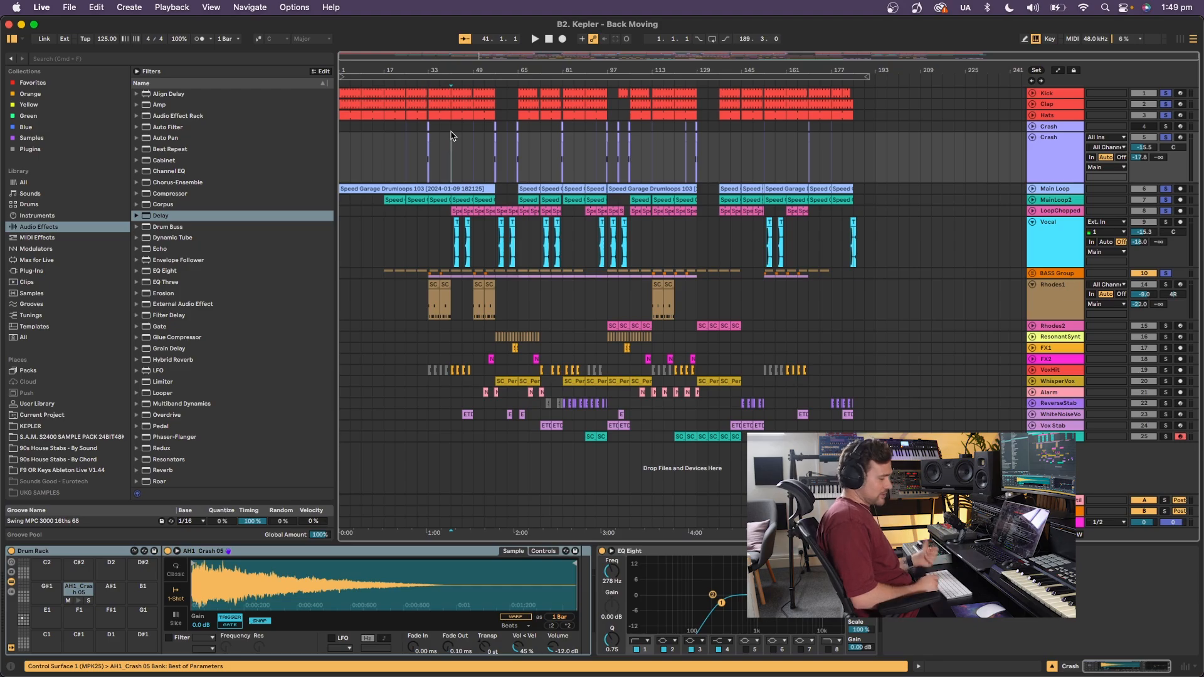
key(space)
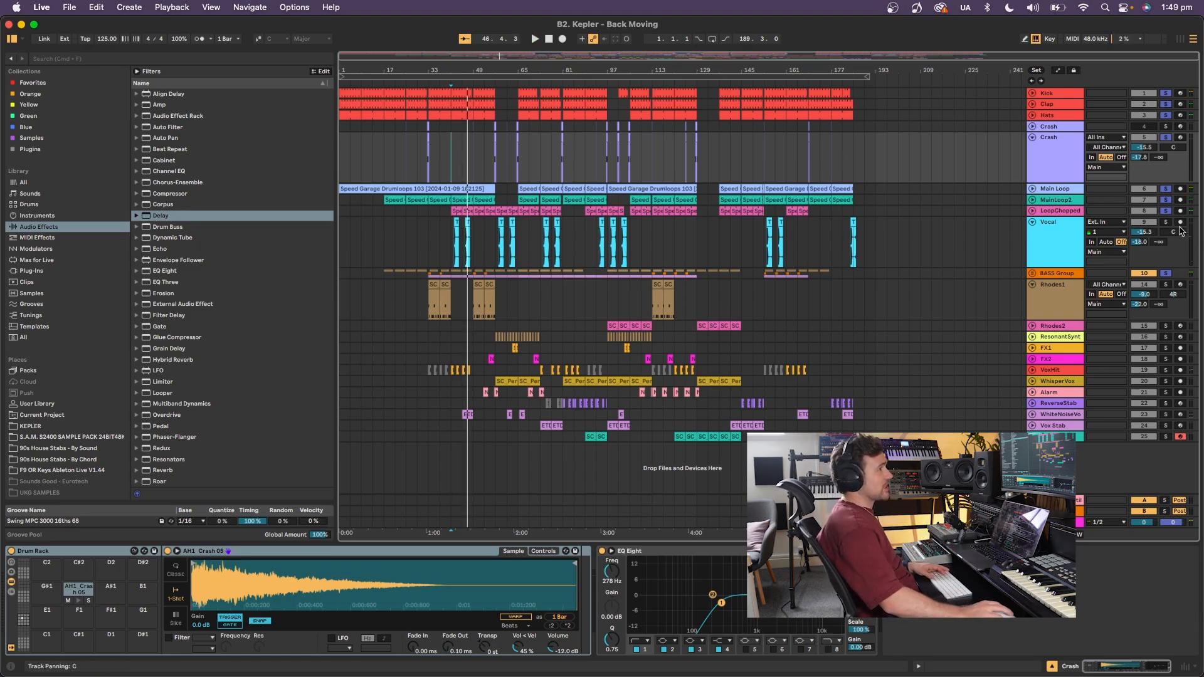
click(453, 223)
key(space)
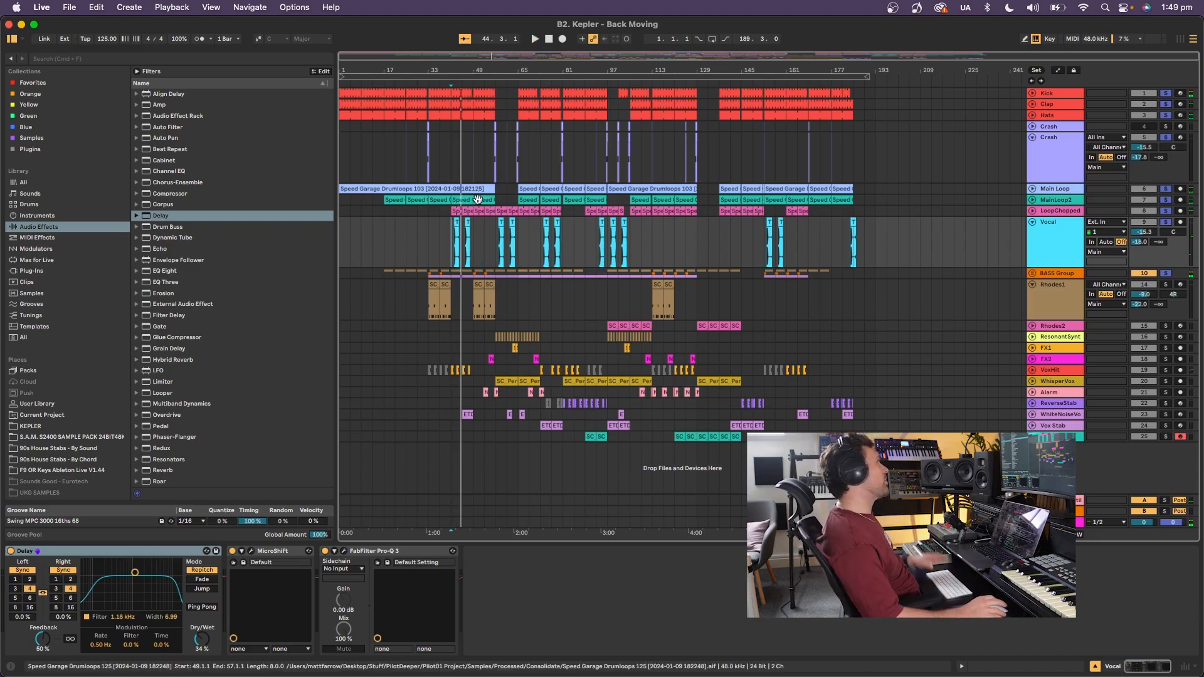
click(476, 229)
key(space)
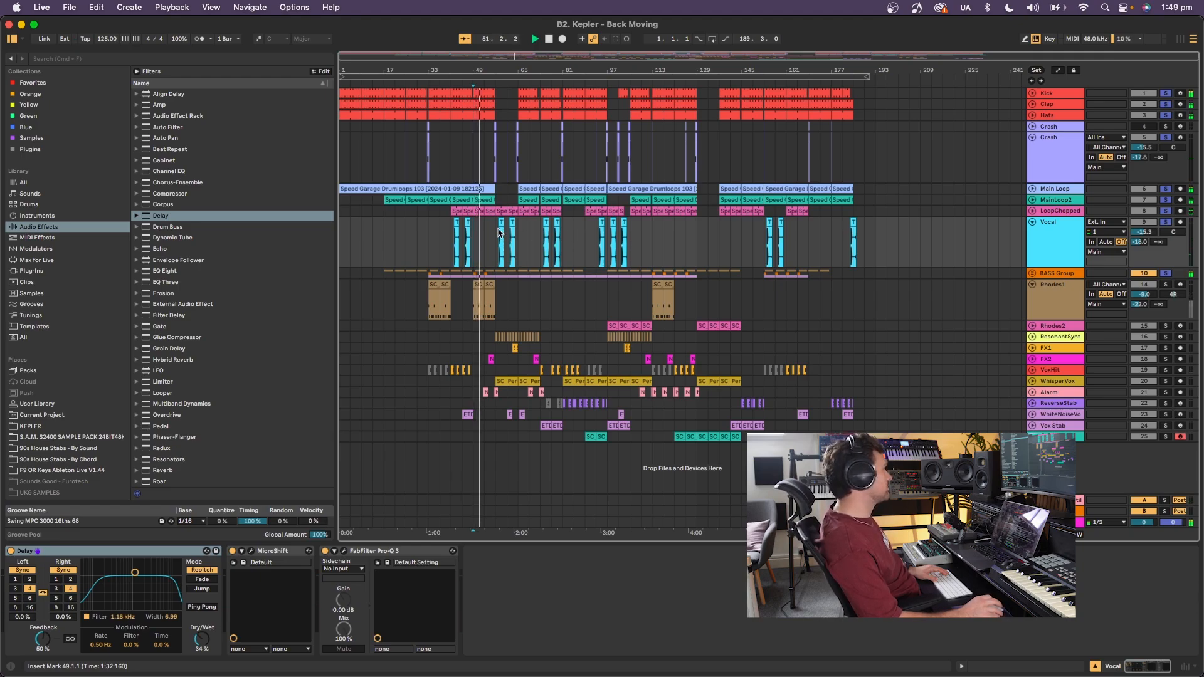
click(496, 232)
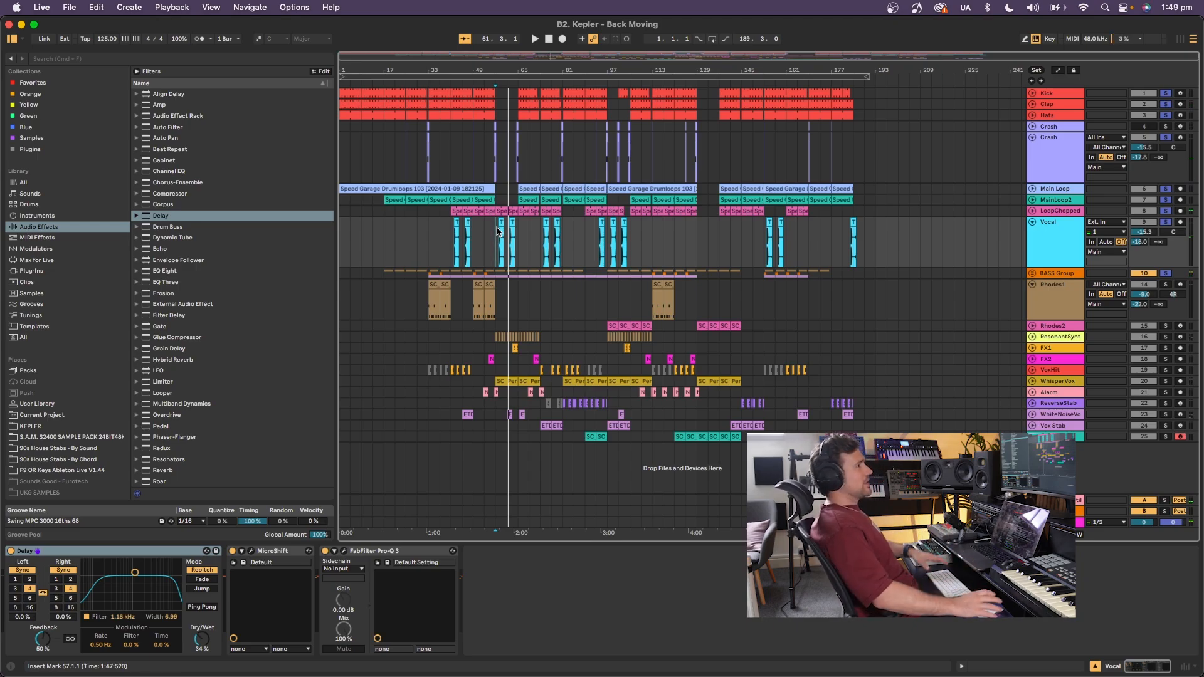
click(432, 295)
key(space)
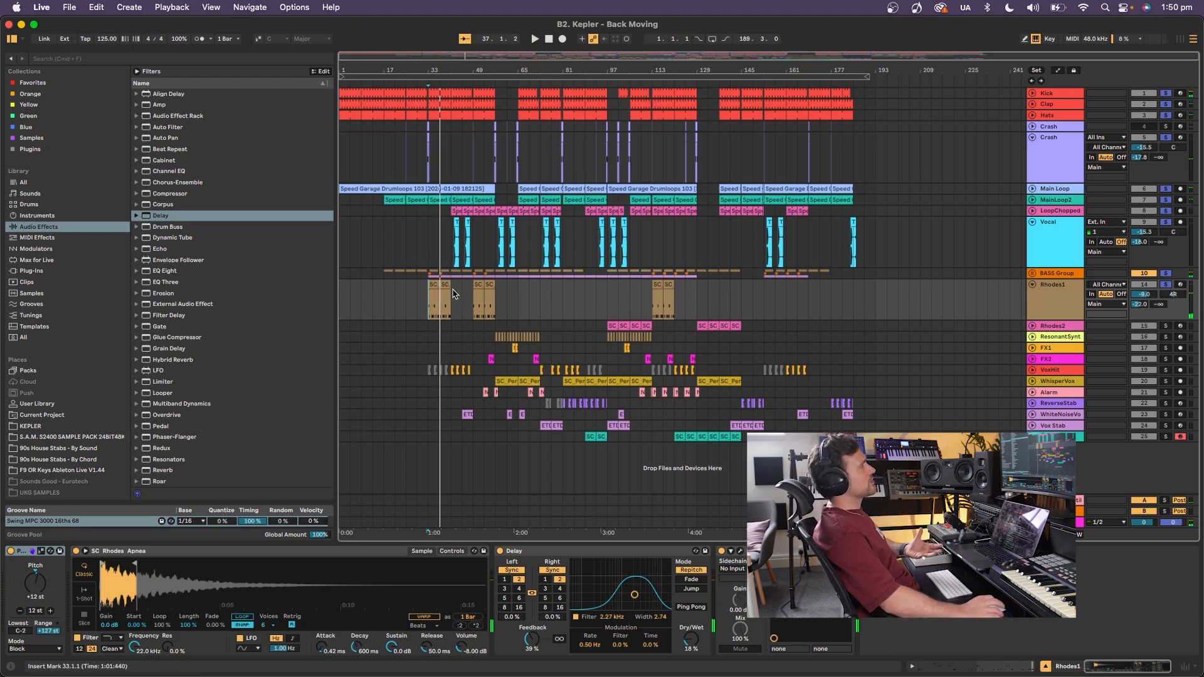
Play the drum break and crash transition into bar 33, starting from bar 32.2.1.
drag(454, 66, 442, 129)
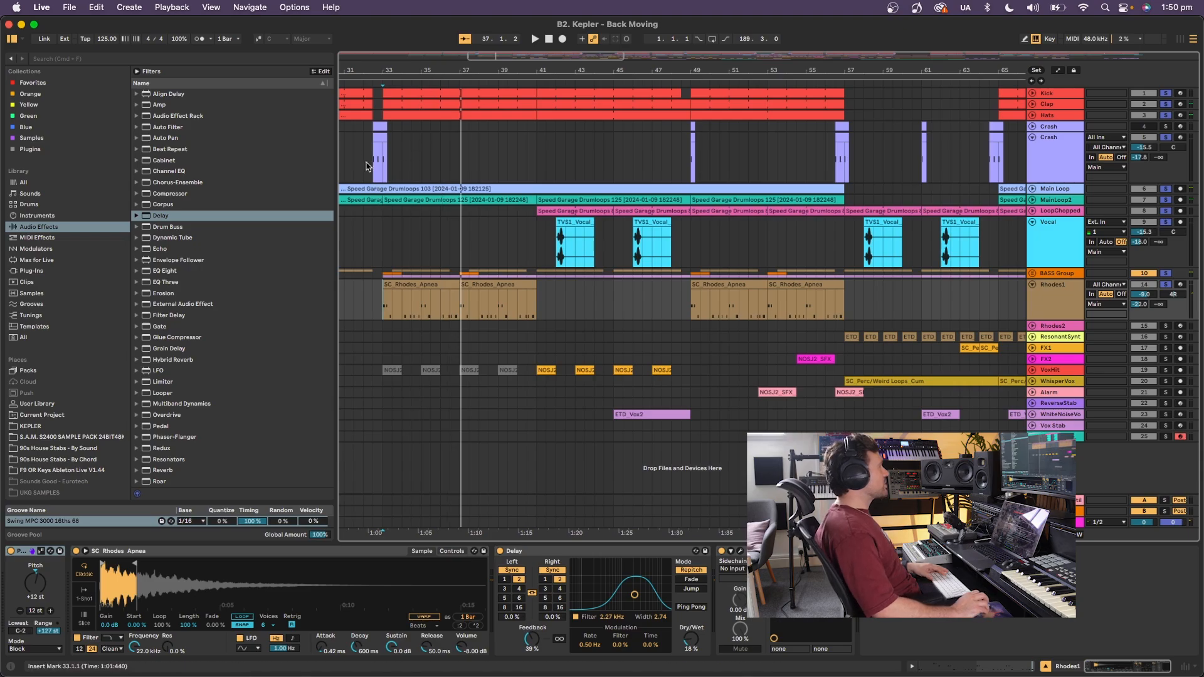
click(371, 148)
key(space)
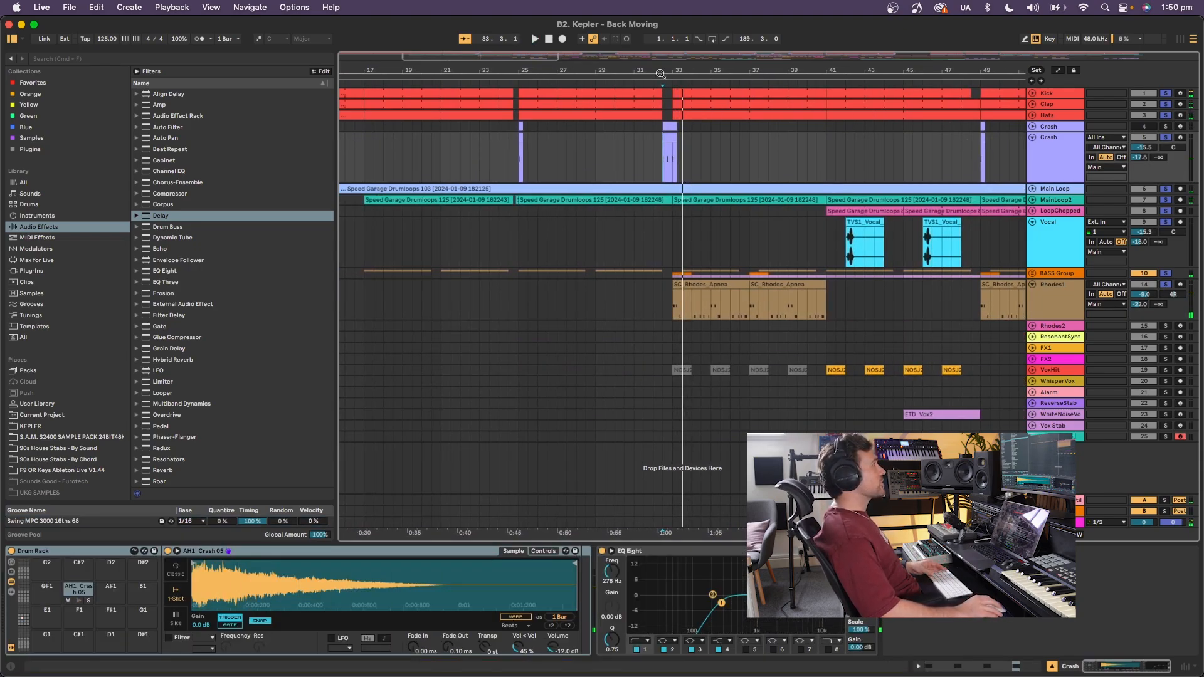
drag(659, 75, 651, 162)
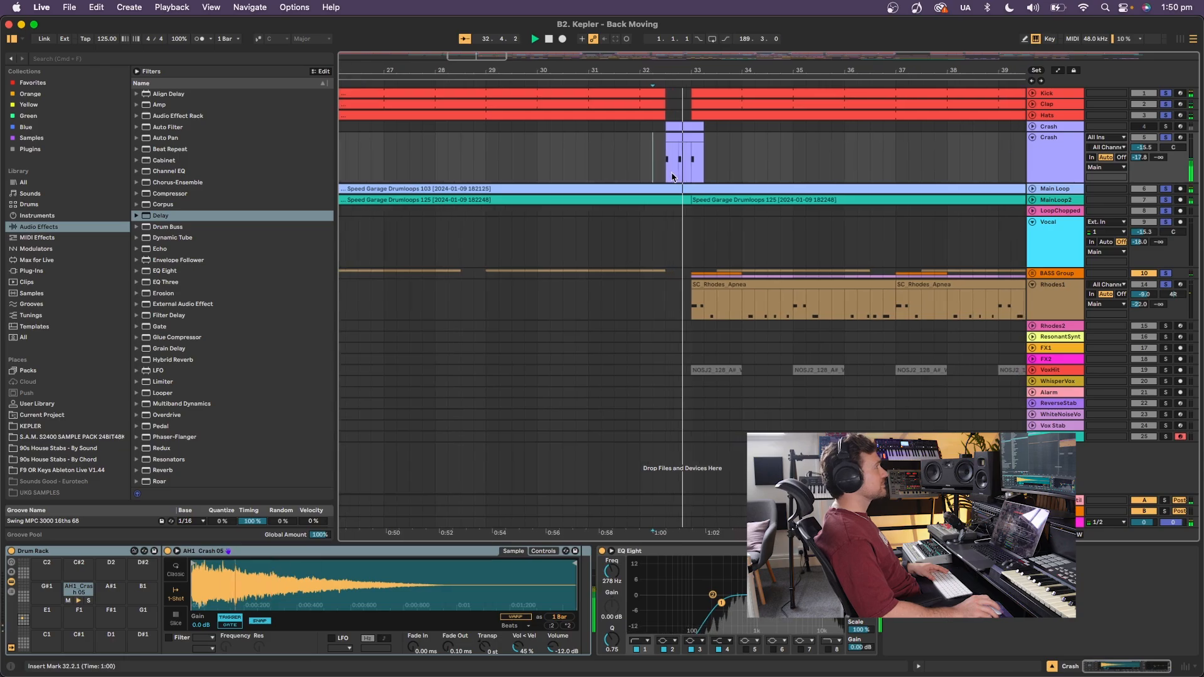
Play the kick dropout and crash leading into bar 49, starting from bar 48.
scroll(665, 169, right, 5)
scroll(670, 173, right, 8)
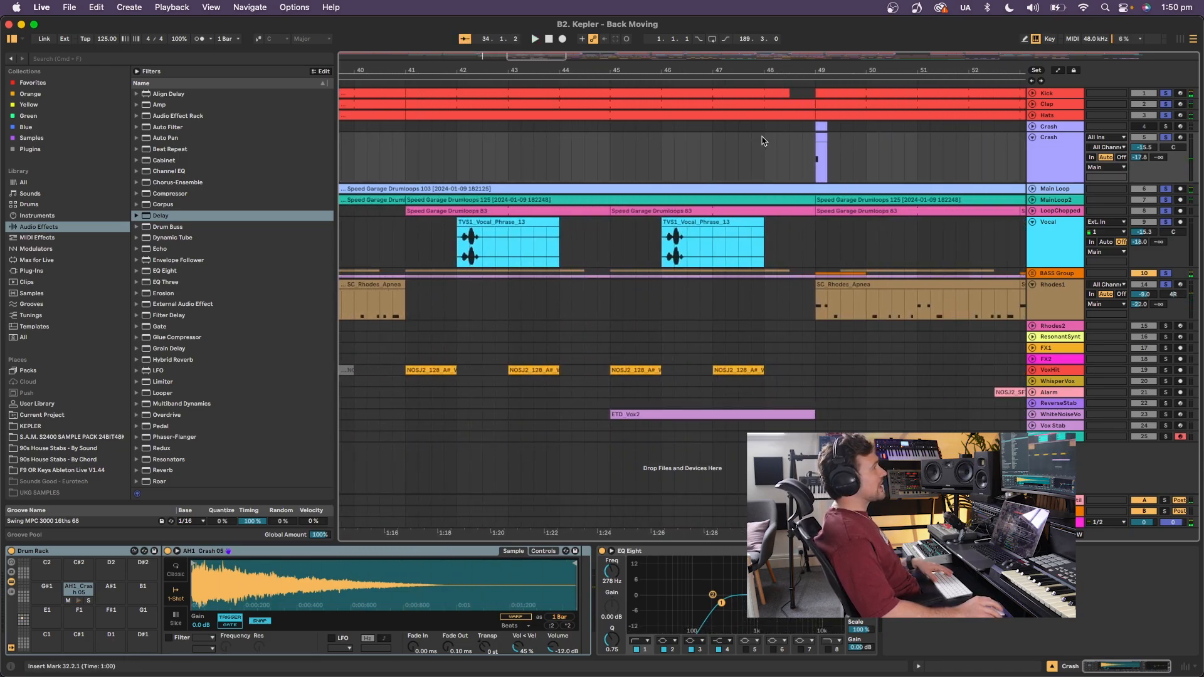
scroll(764, 246, right, 3)
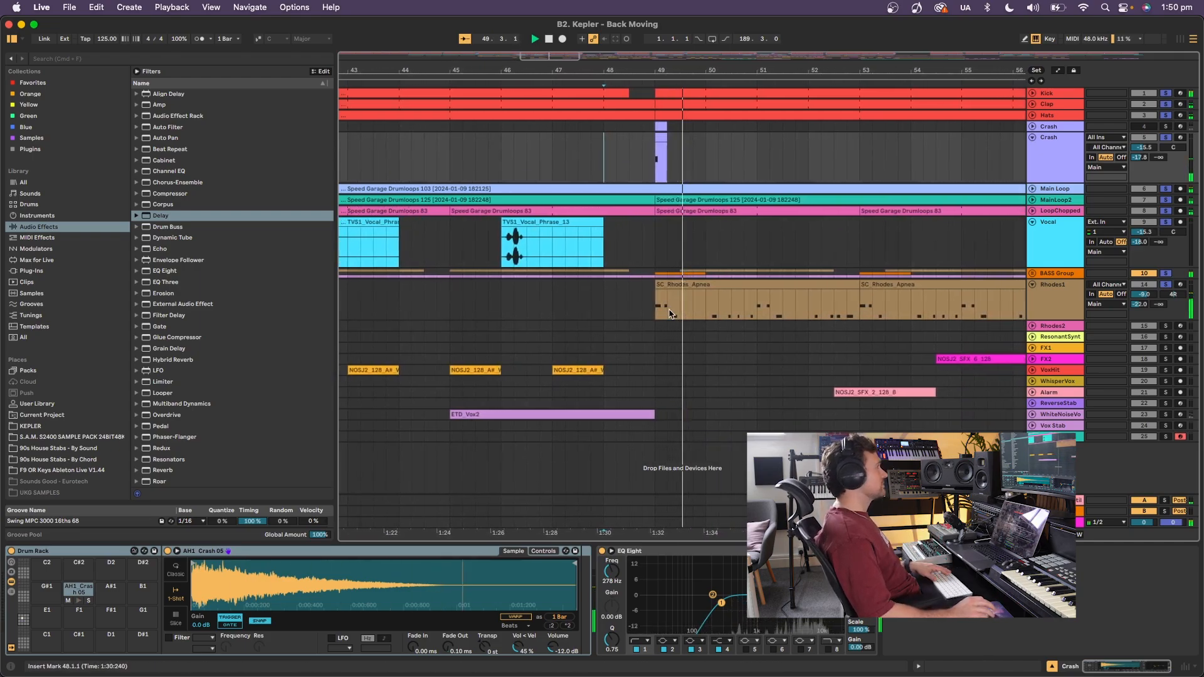
scroll(690, 283, left, 1)
Play the transition into bar 57 from bar 56.2.1 and show the whole arrangement.
scroll(864, 260, right, 6)
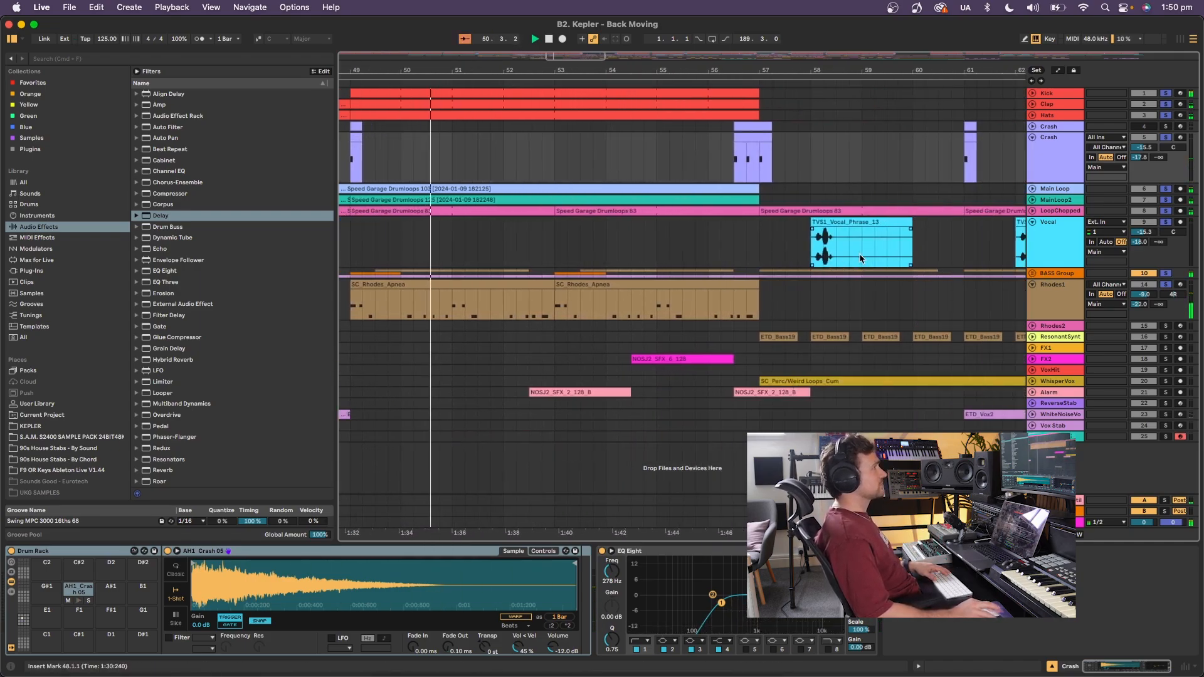
click(717, 153)
key(space)
key(space)
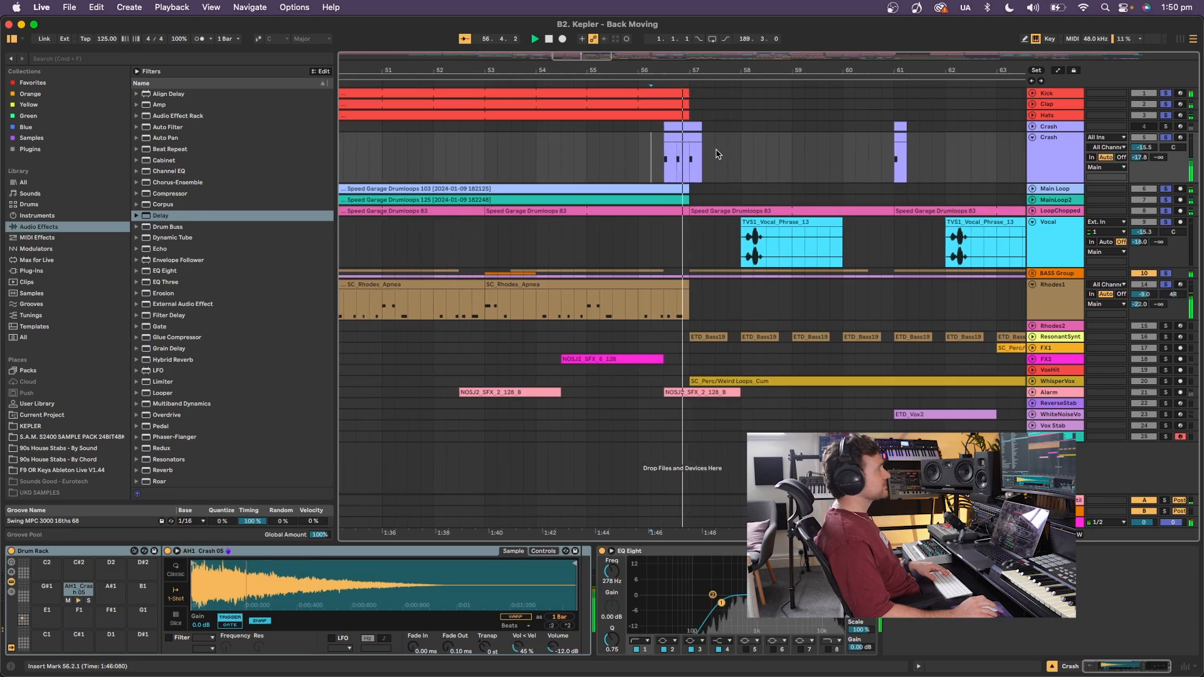
key(w)
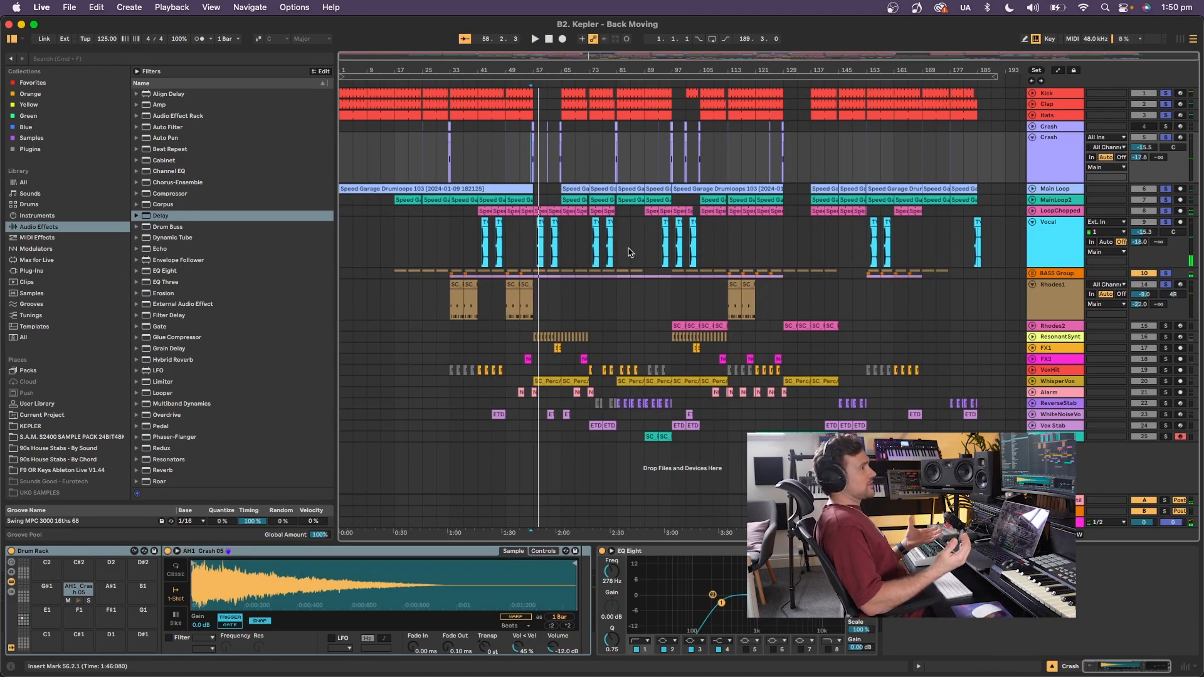
Solo the FX1 track and play its first clip from bar 63.
click(1065, 326)
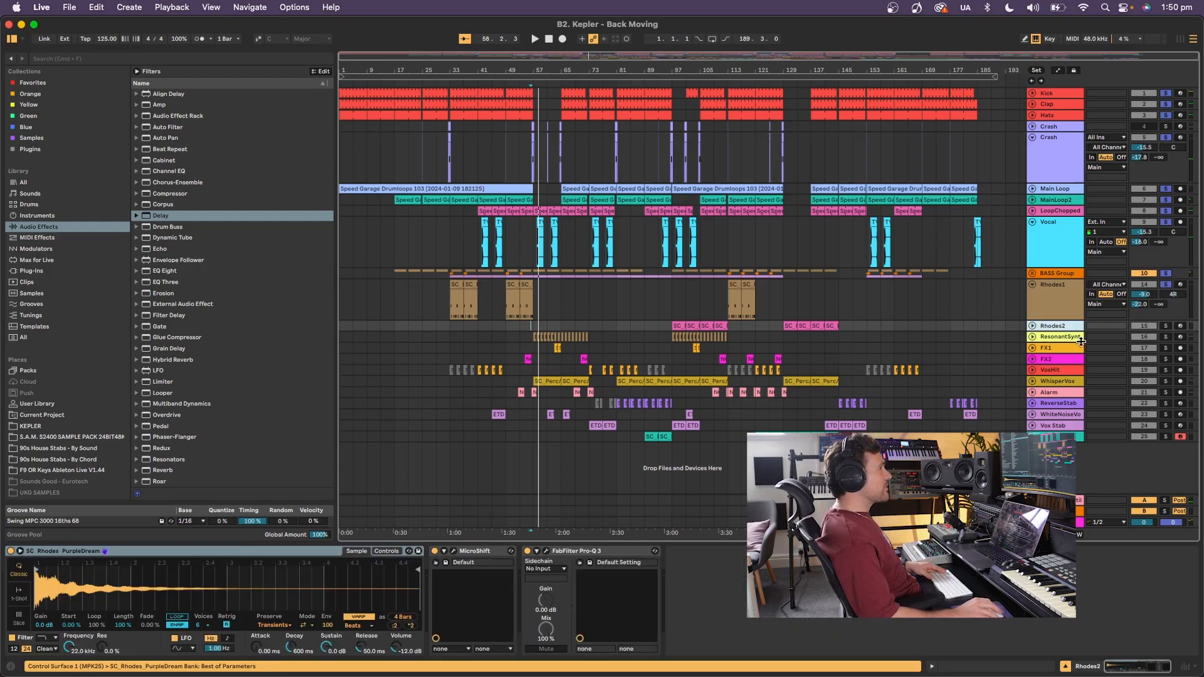
click(1079, 339)
click(1065, 350)
click(1180, 349)
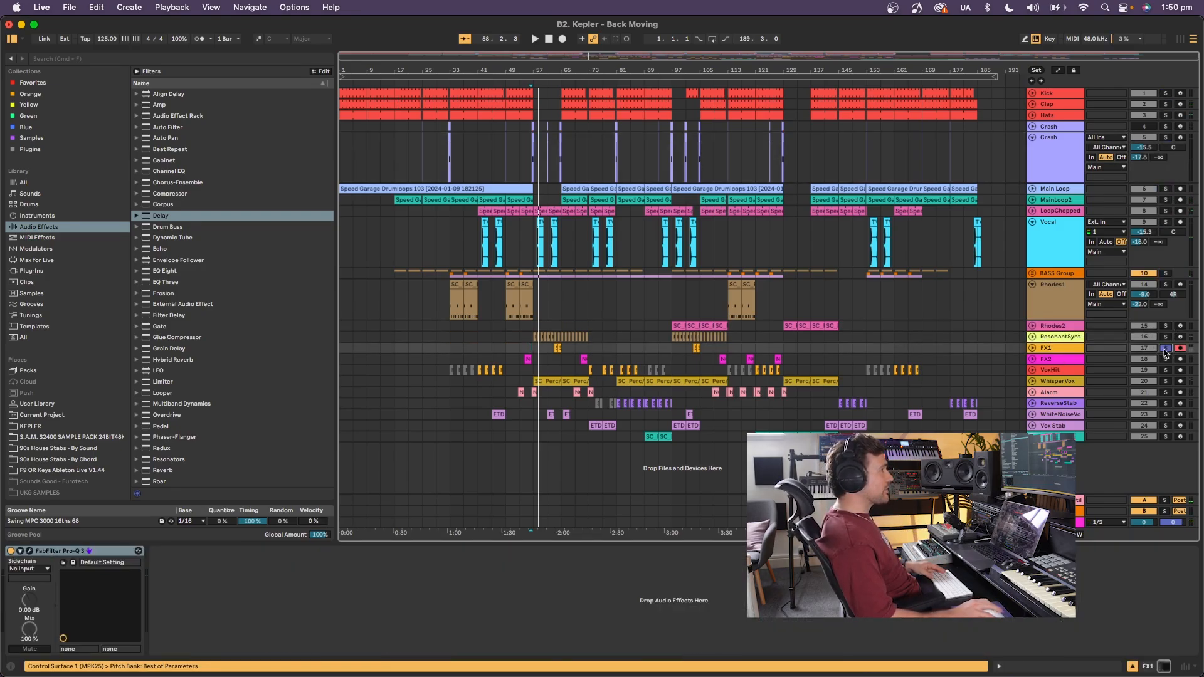
click(551, 350)
key(space)
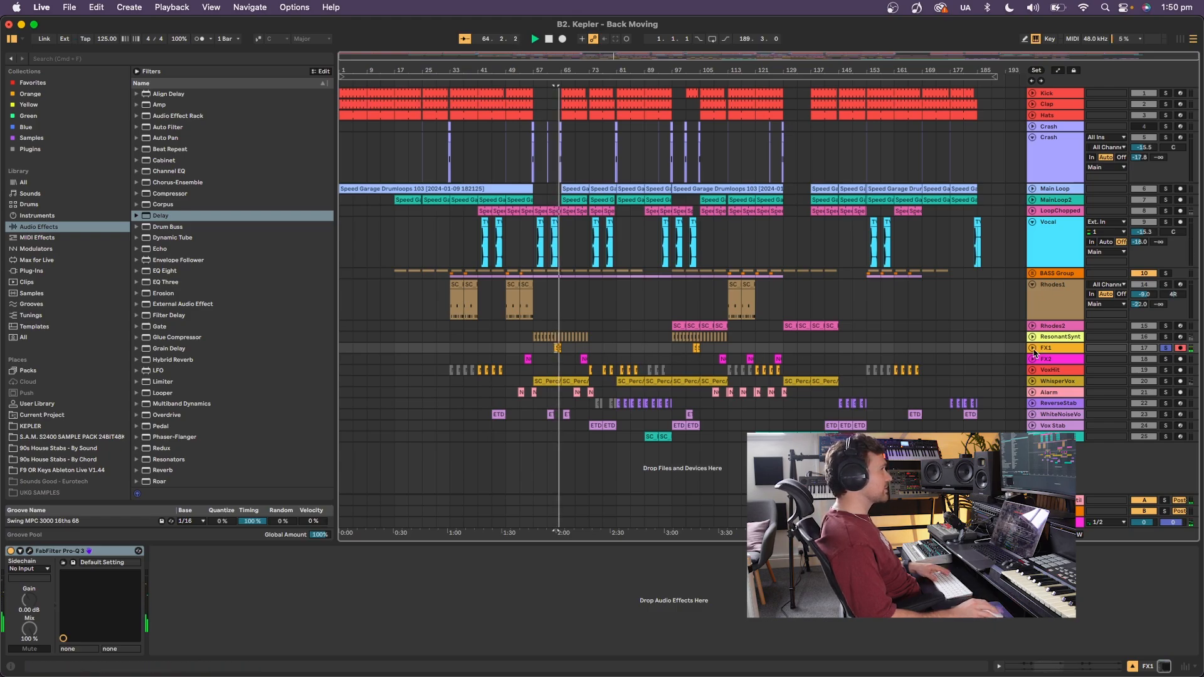
key(space)
Solo the FX2 track as well and play its first clip near bar 55.
click(1166, 359)
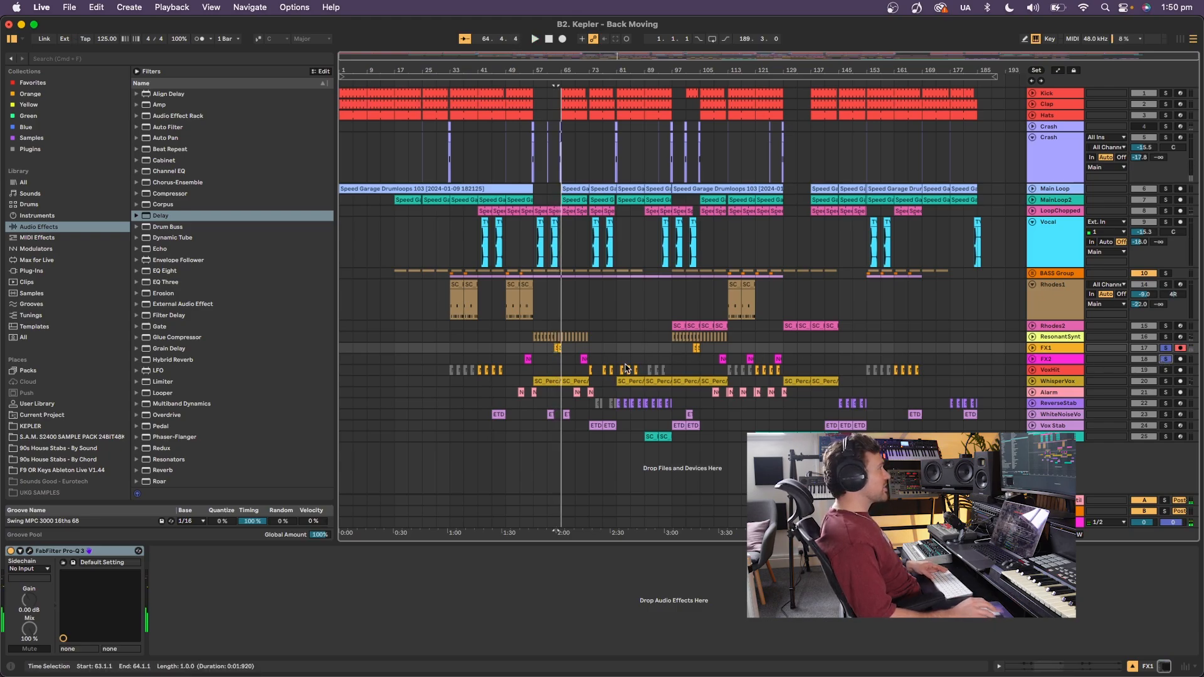
click(529, 360)
key(space)
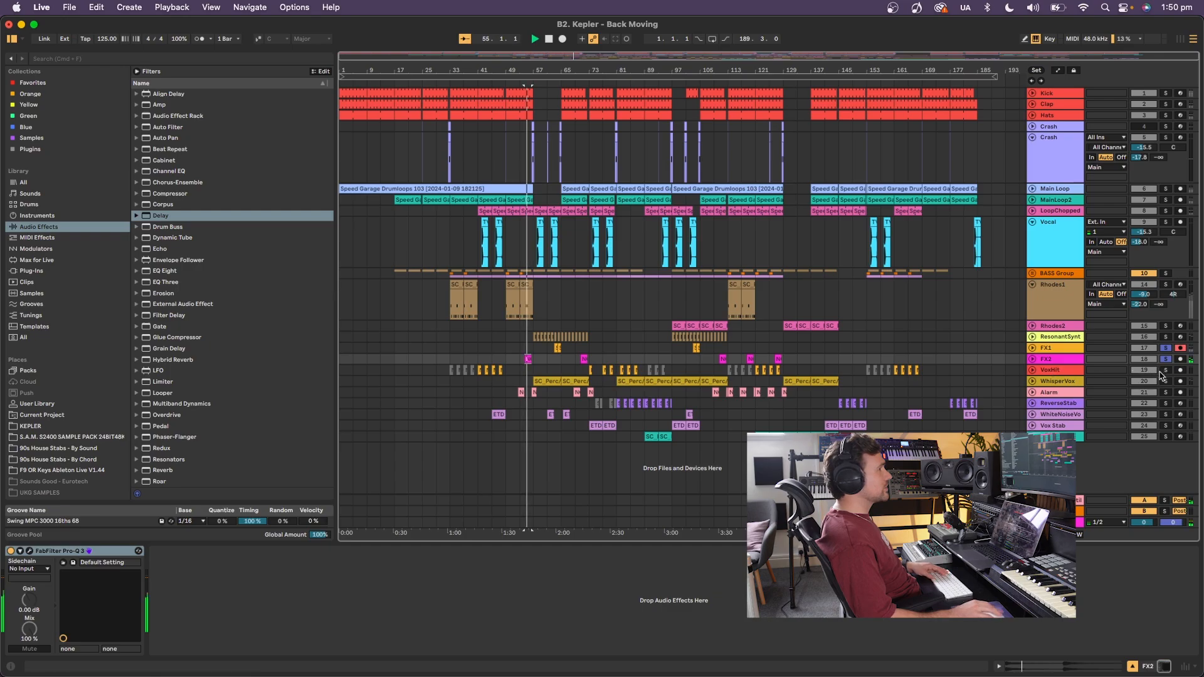
Add the VoxHit, WhisperVox, Alarm and ReverseStab tracks to the solo and play a clip from each.
click(500, 370)
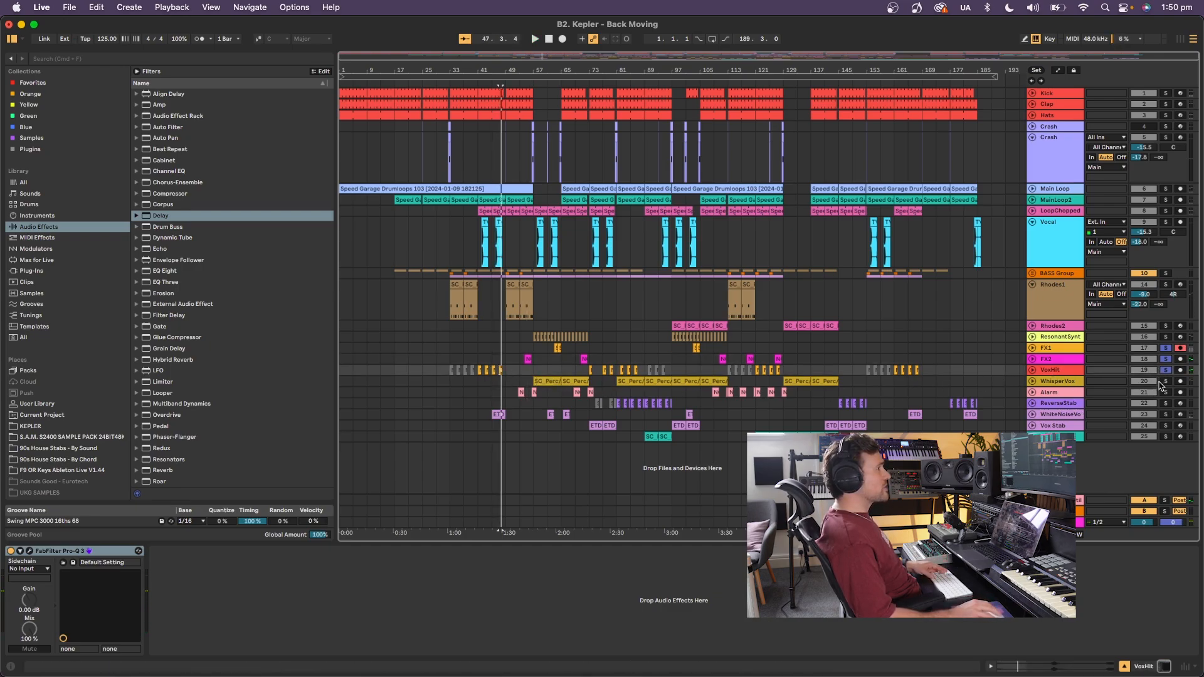
click(545, 381)
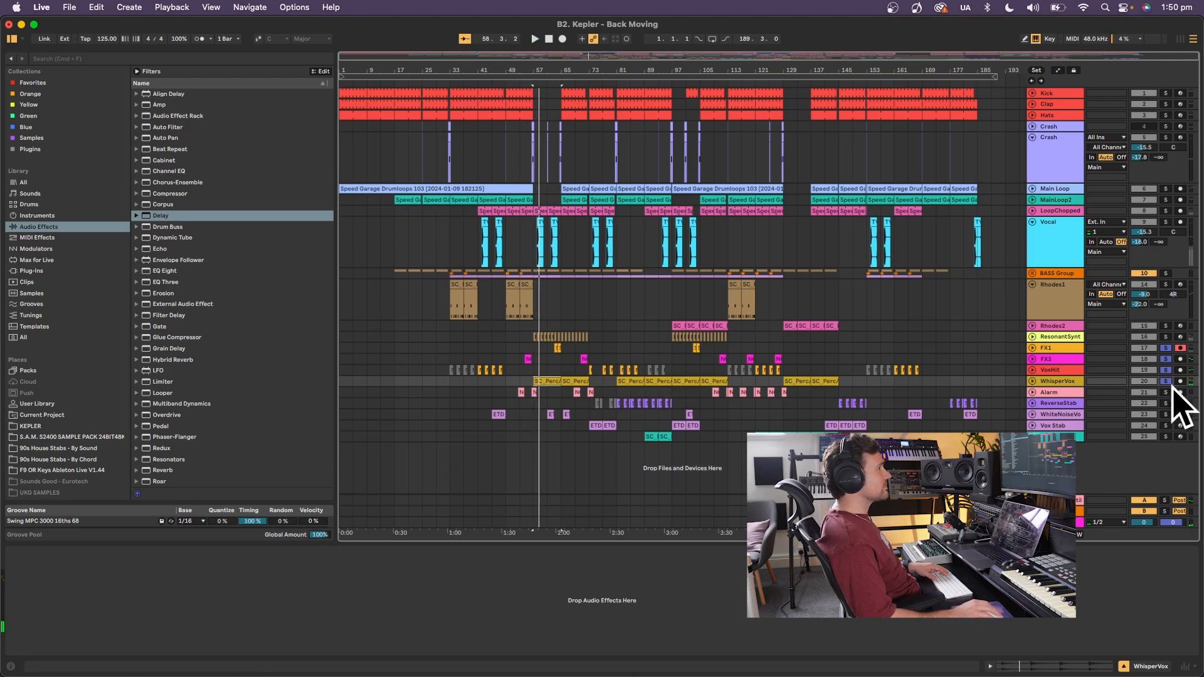
click(533, 391)
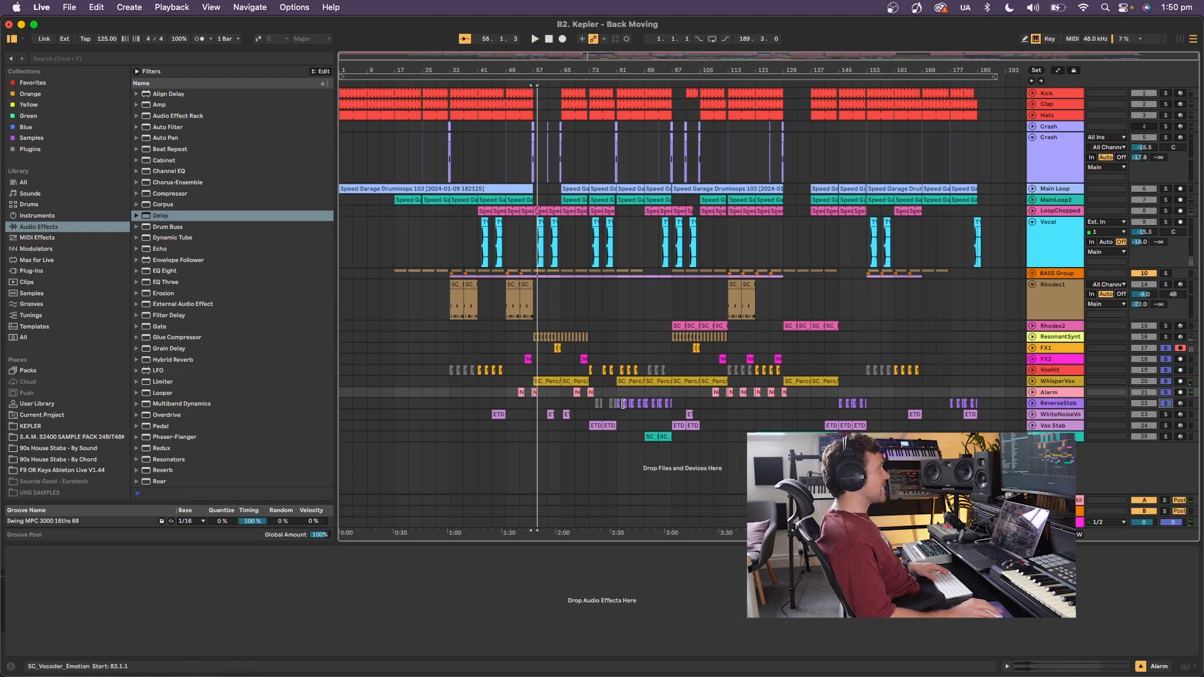
click(598, 406)
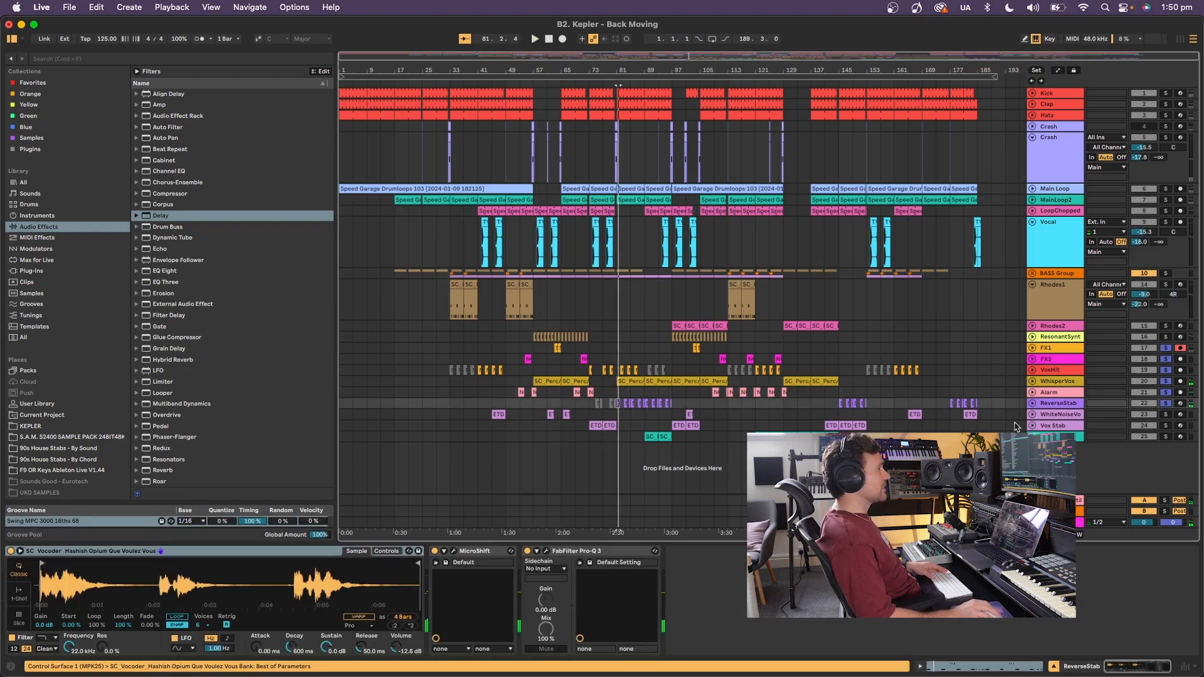
Add WhiteNoiseVox, Vox Stab and OrganStab to the solo and play their clips from about bars 61, 73 and 89.
click(561, 415)
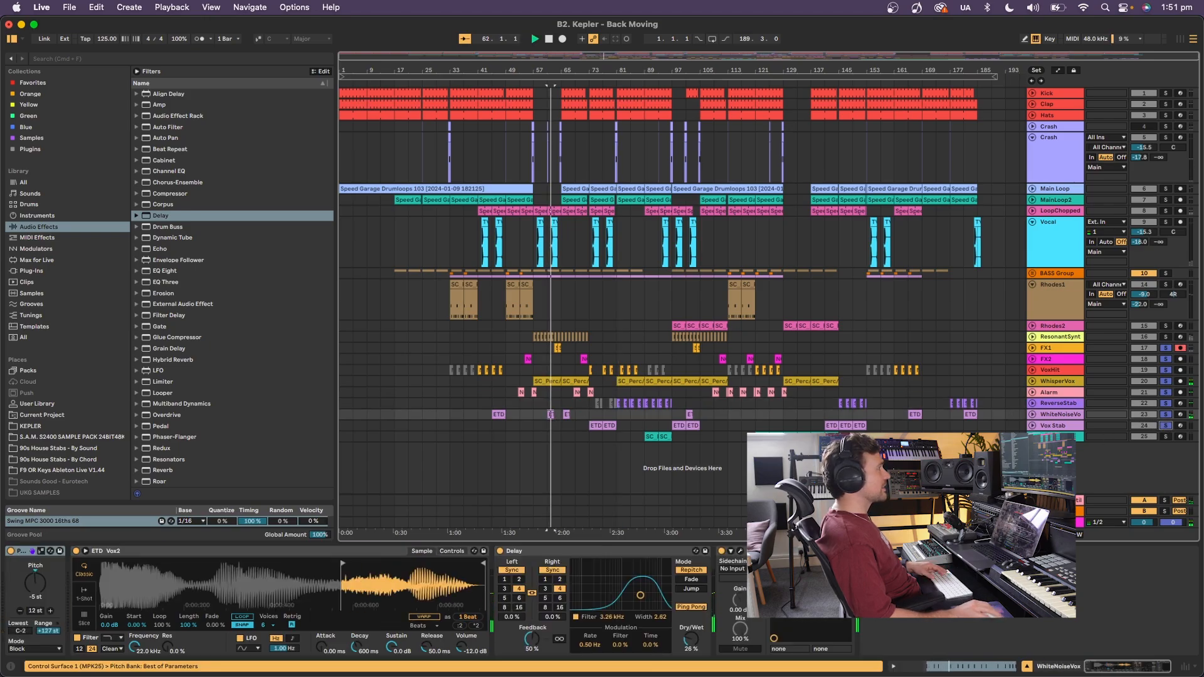
click(592, 426)
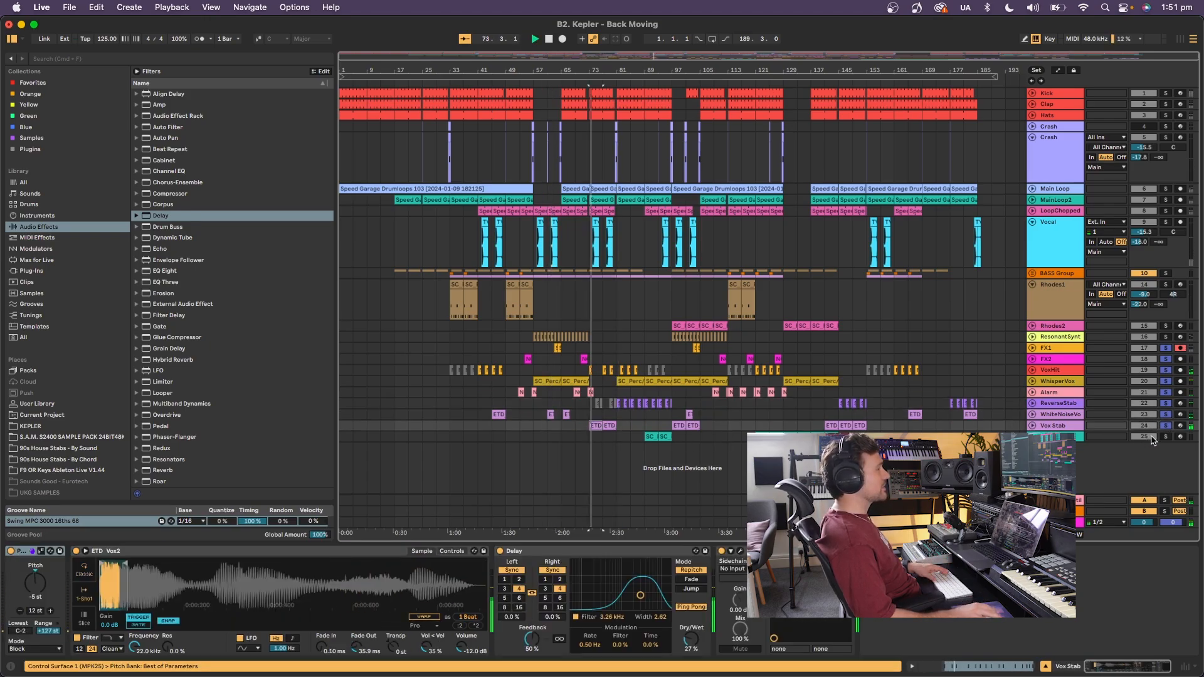
click(646, 435)
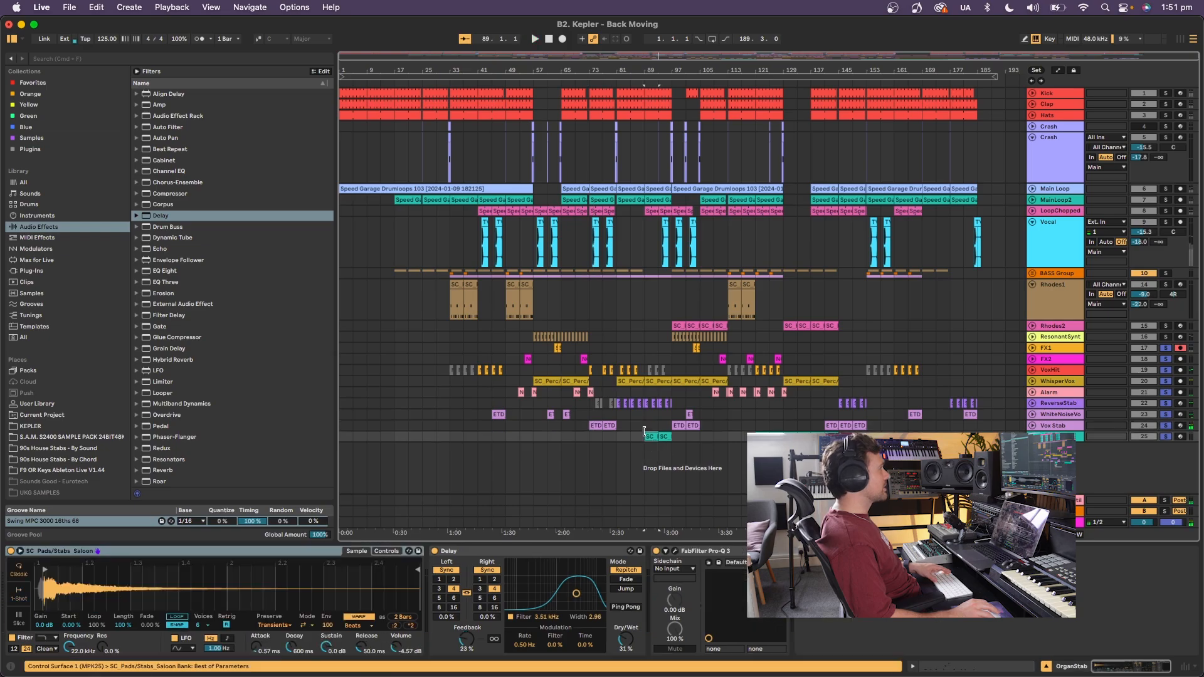
key(space)
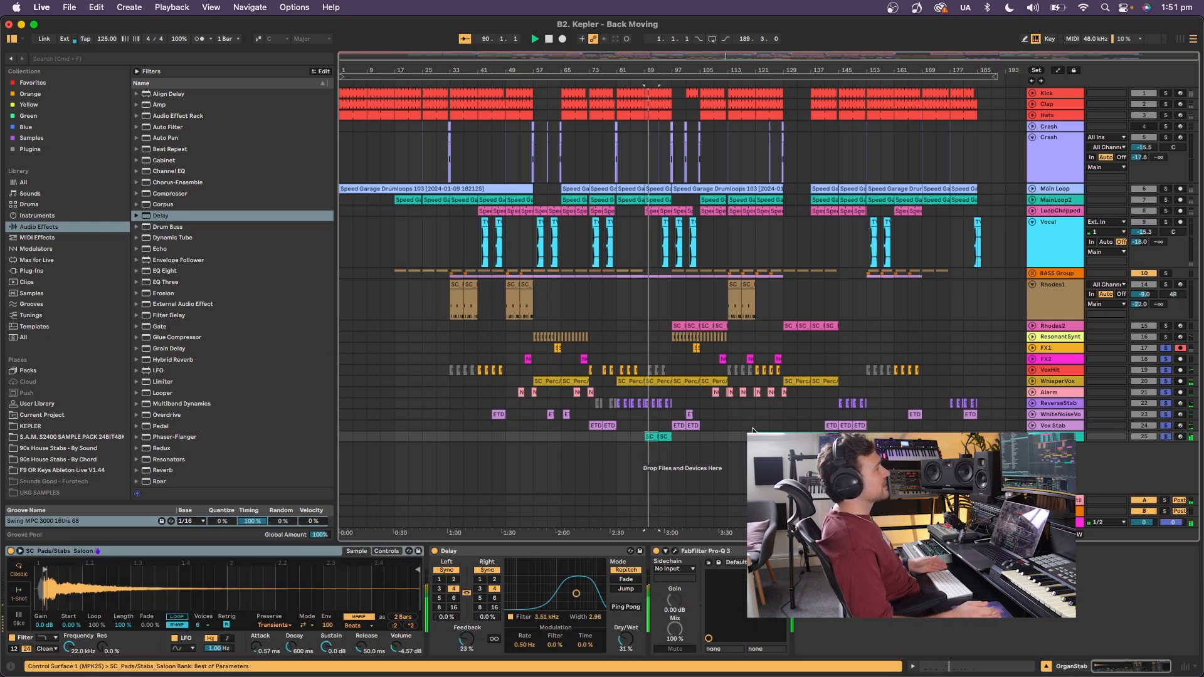
key(space)
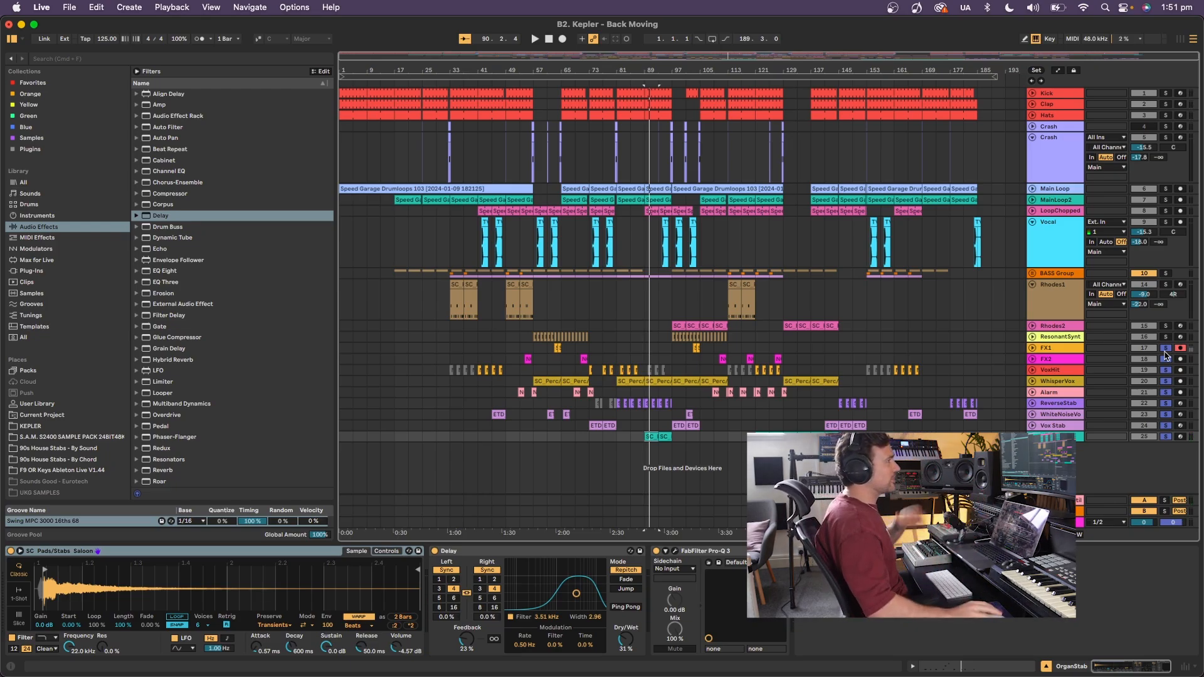
Play the soloed effect parts together, clear all the solos and play the full mix from bar 61.
key(space)
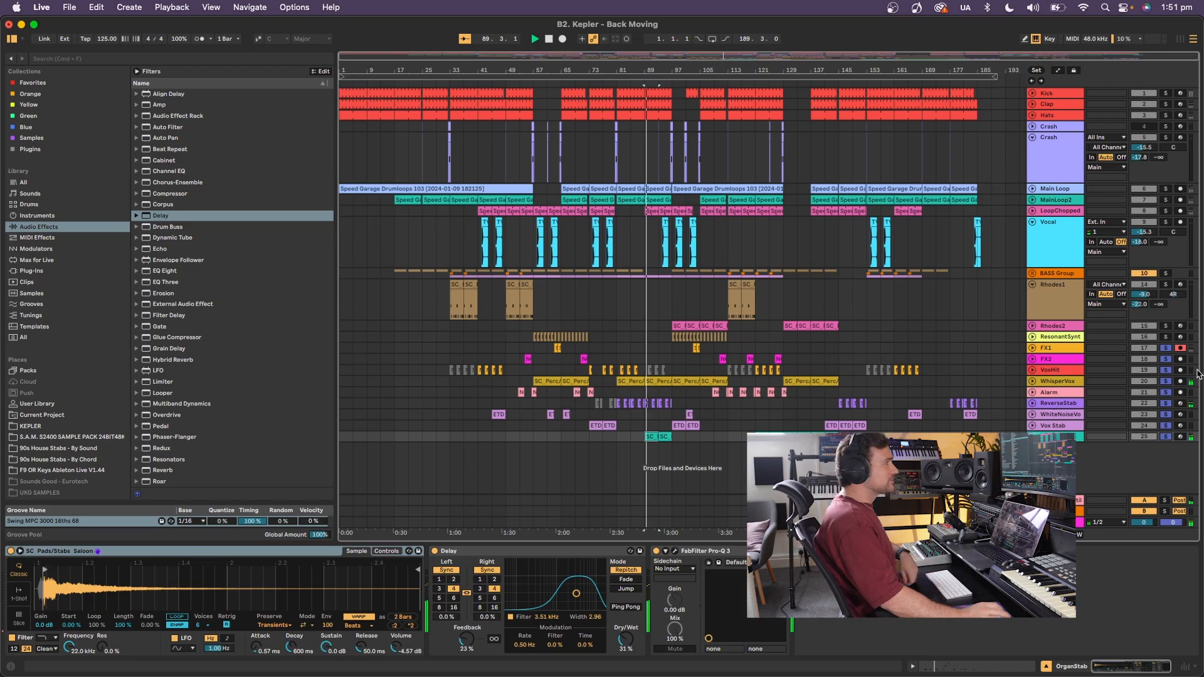
click(554, 403)
click(1165, 405)
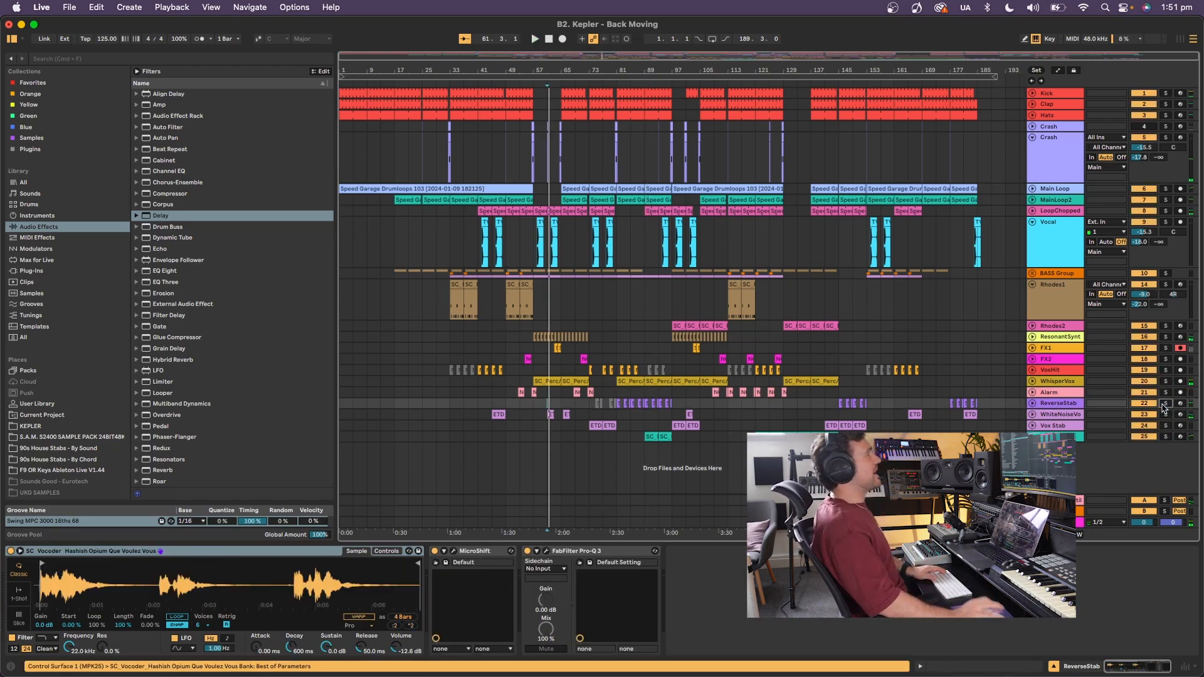
key(space)
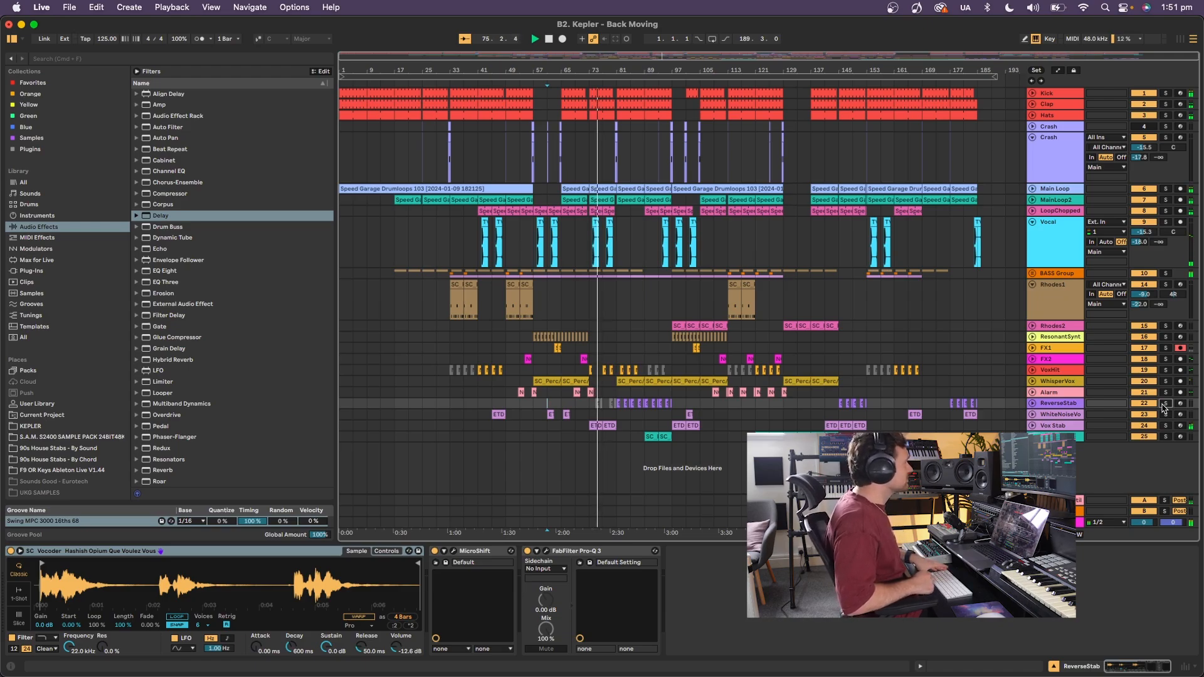
Examine the part changes around bar 81 during playback and briefly solo the WhisperVox track.
drag(619, 69, 619, 69)
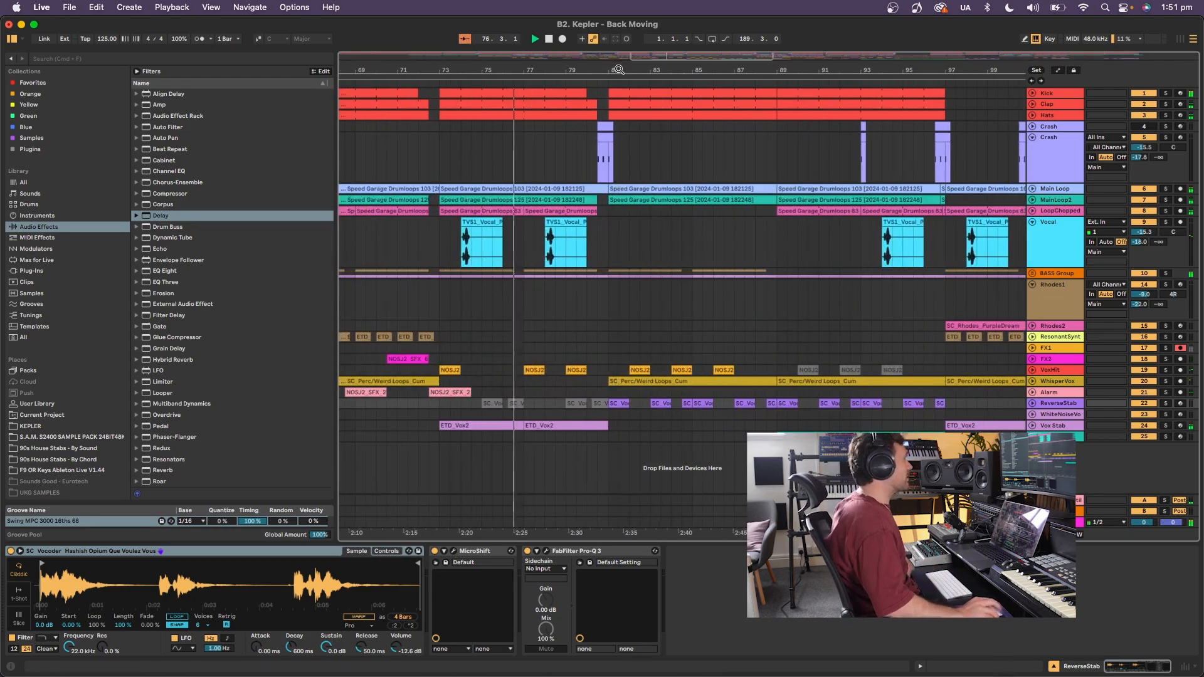
scroll(593, 115, up, 3)
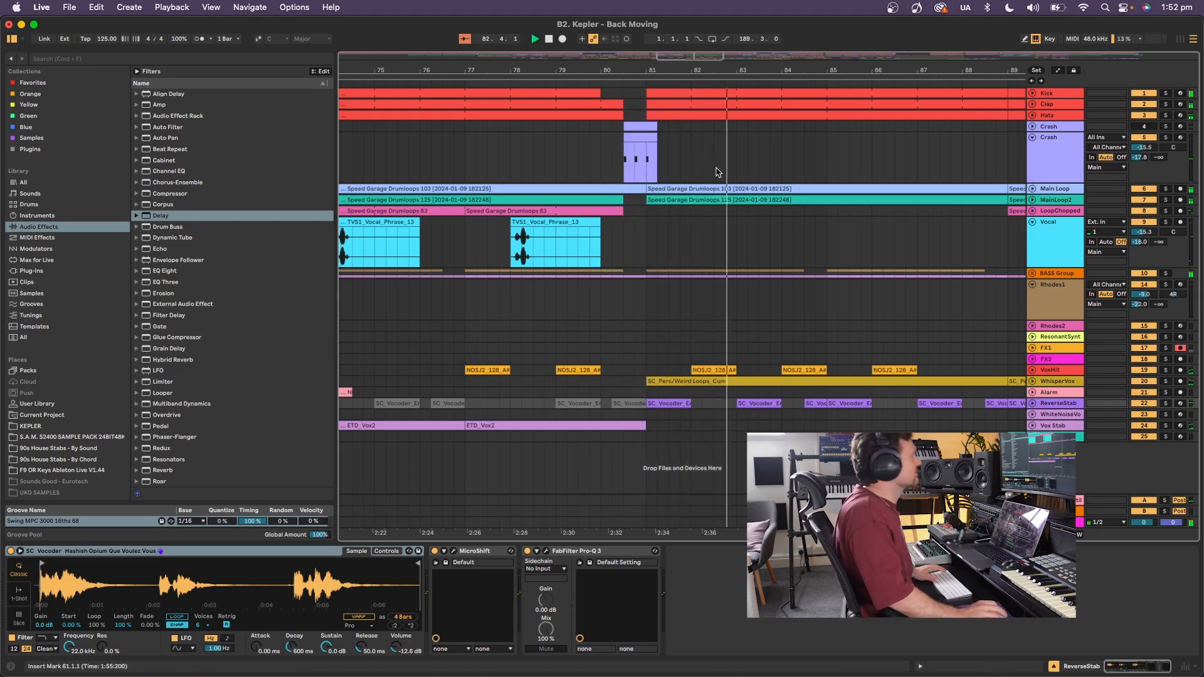
drag(734, 70, 734, 32)
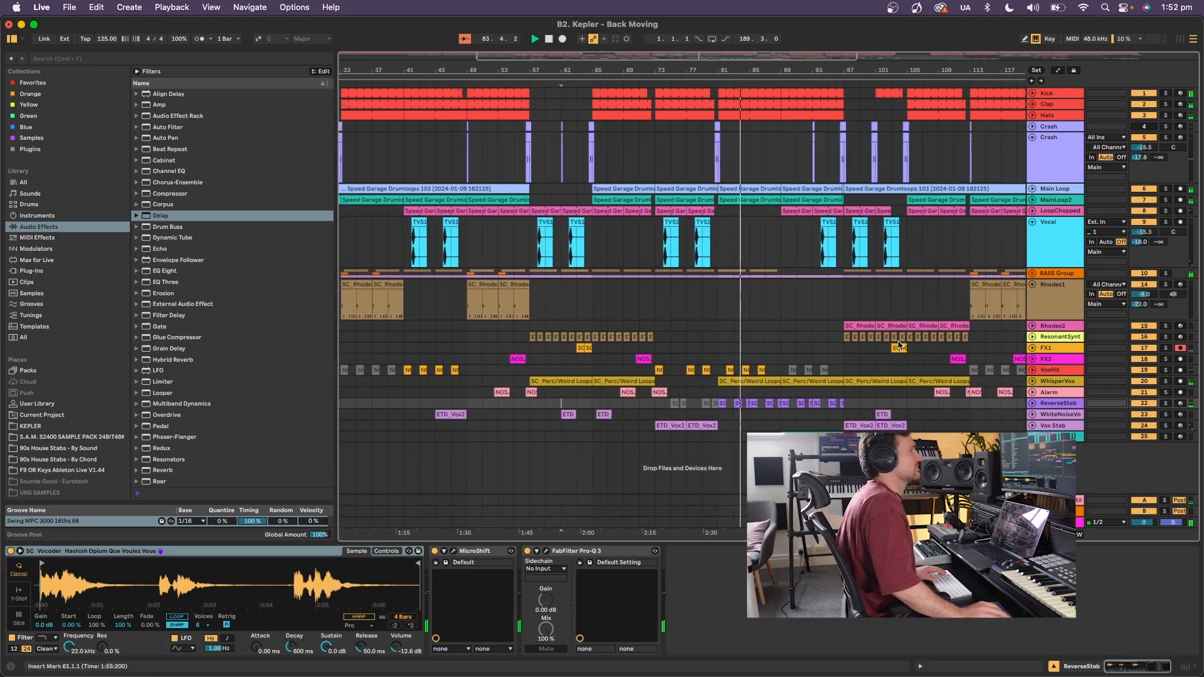
click(1167, 382)
click(1167, 381)
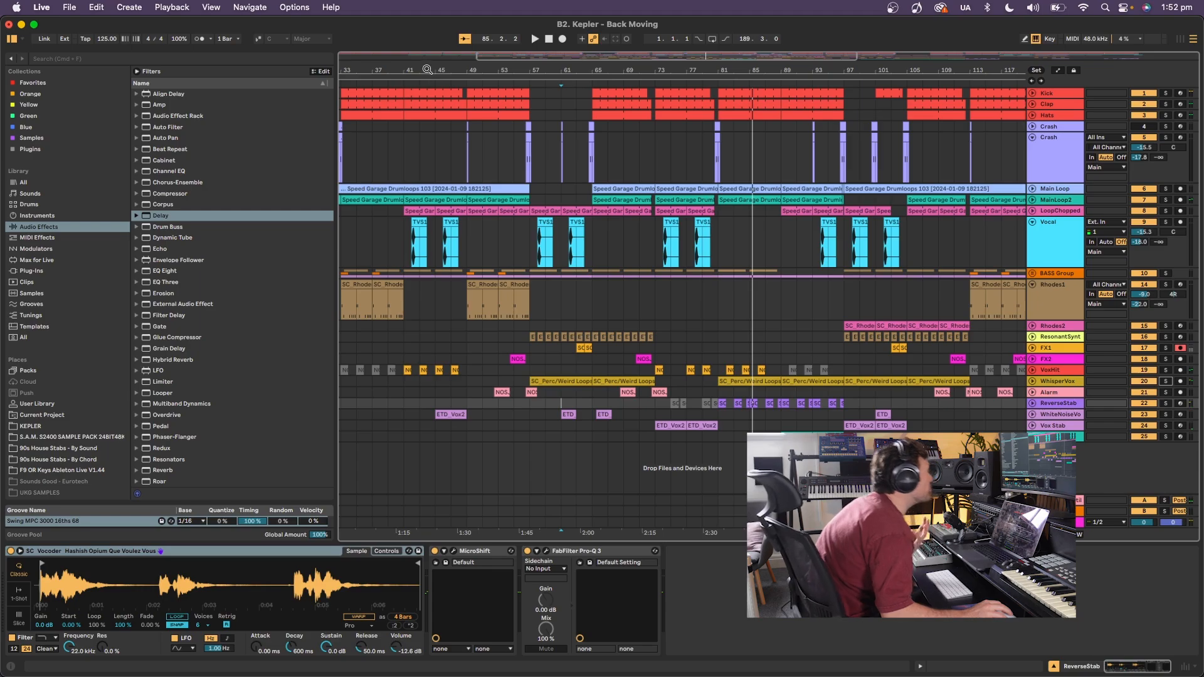
Save the set under the new name "B2. Kepler - Back Moving TEST".
drag(427, 69, 439, 31)
click(69, 7)
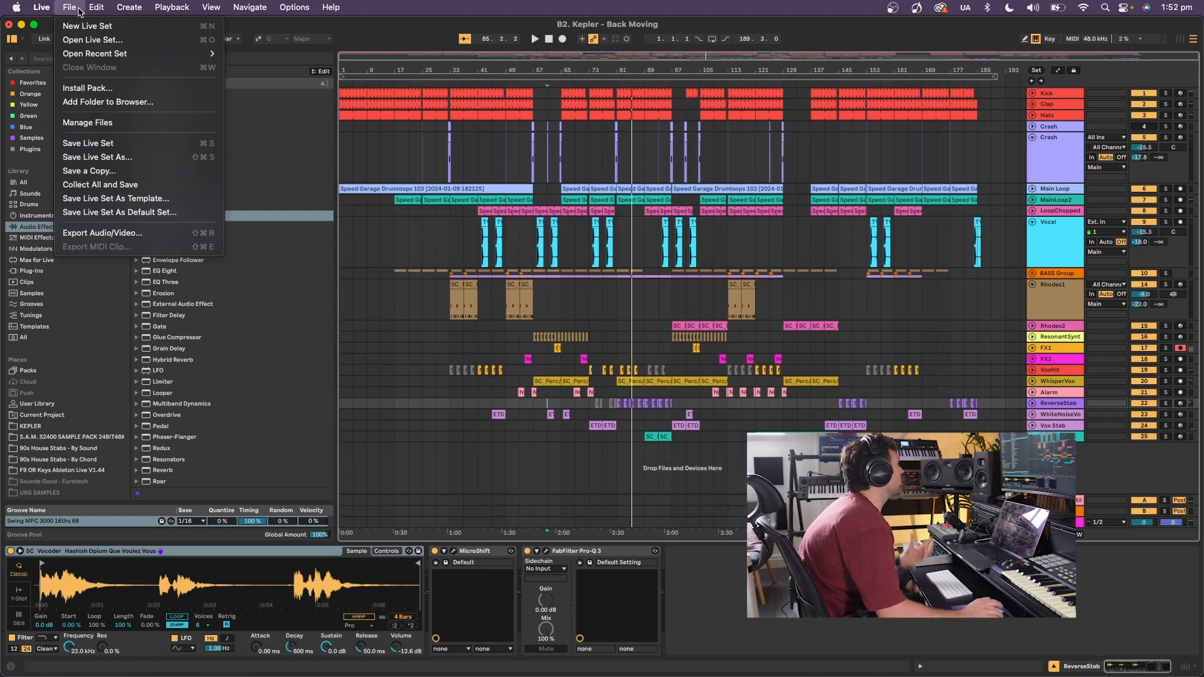
click(289, 193)
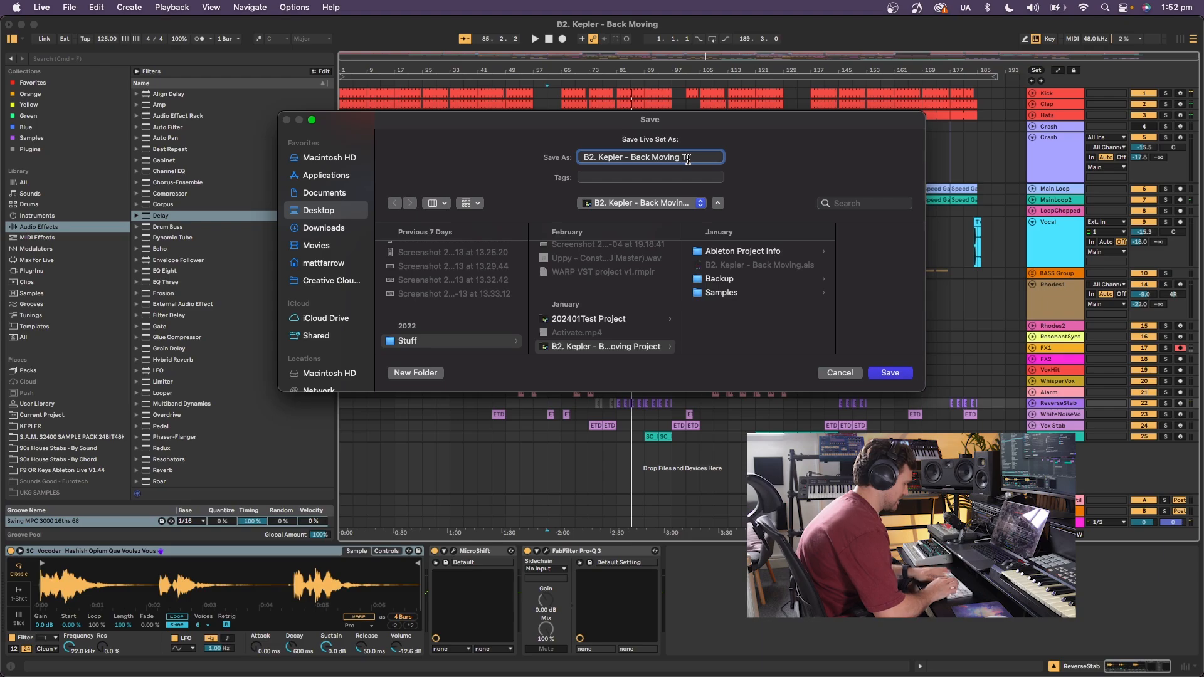
key(Return)
Delete all tracks from Vocal through OrganStab, keeping only the drum, crash and loop tracks.
click(650, 144)
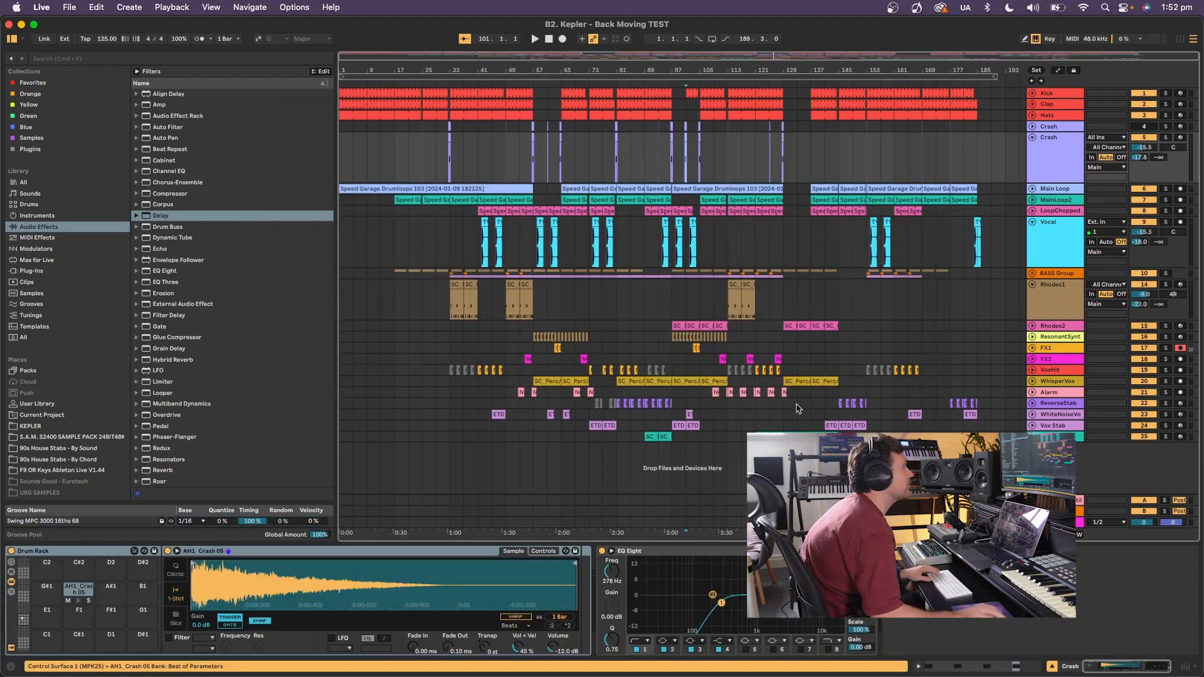
click(770, 414)
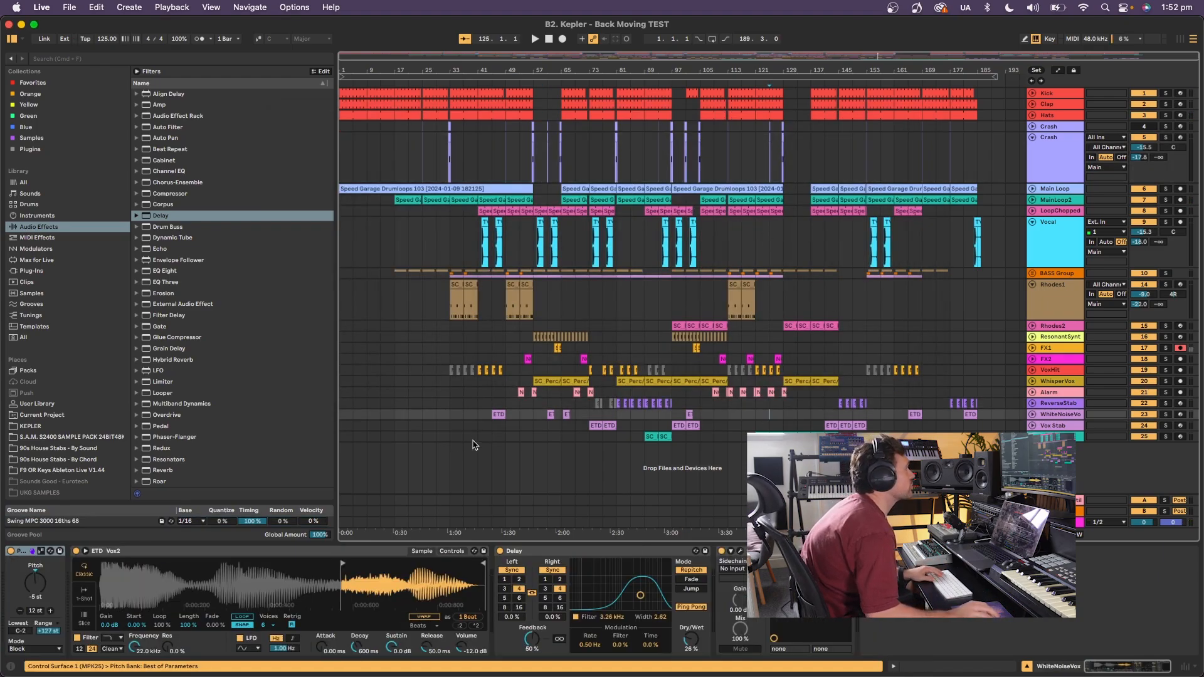
click(1059, 250)
shift+click(1058, 437)
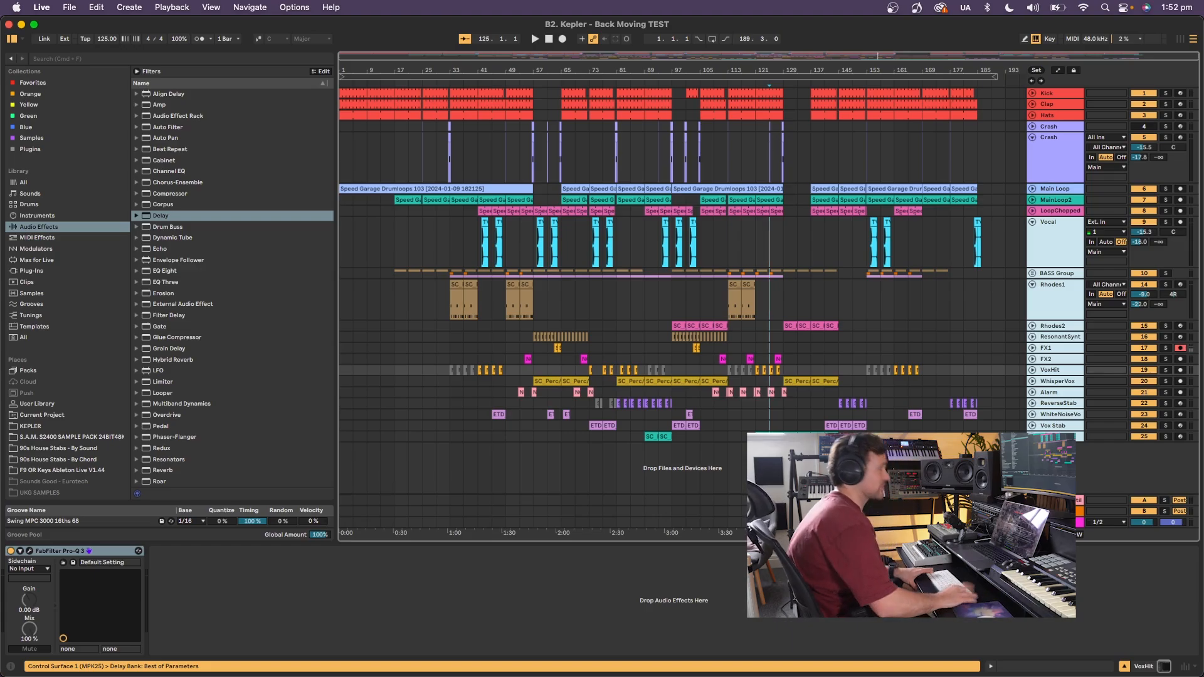
key(Delete)
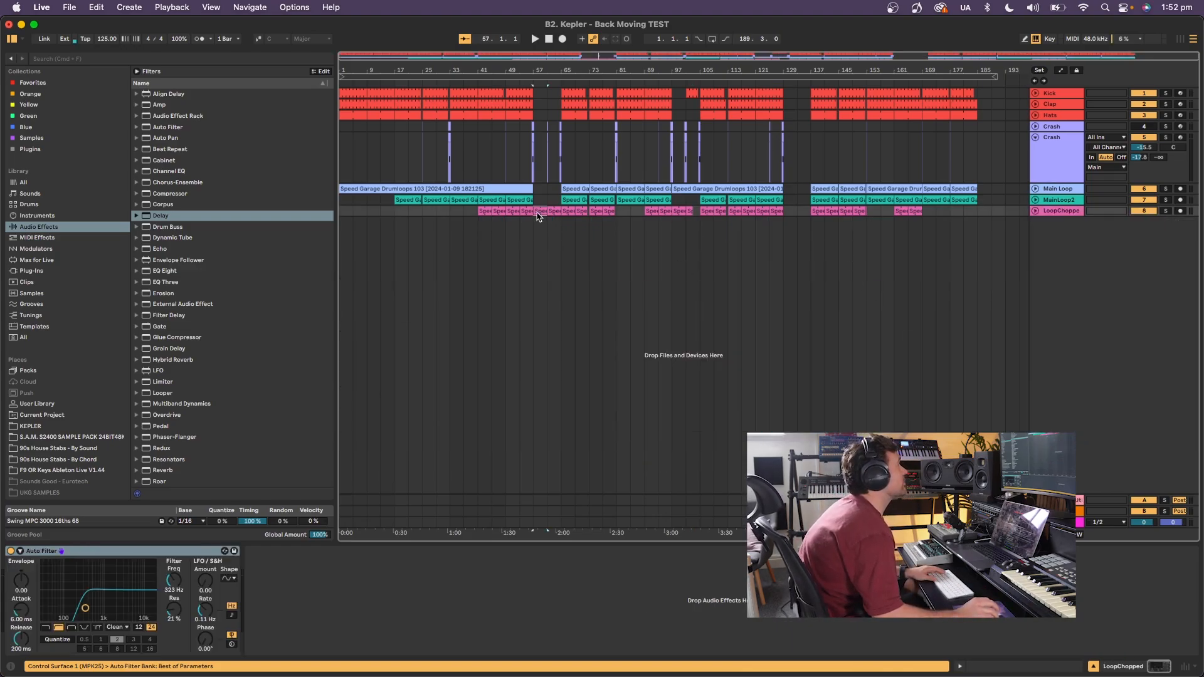
drag(476, 212, 339, 91)
key(Delete)
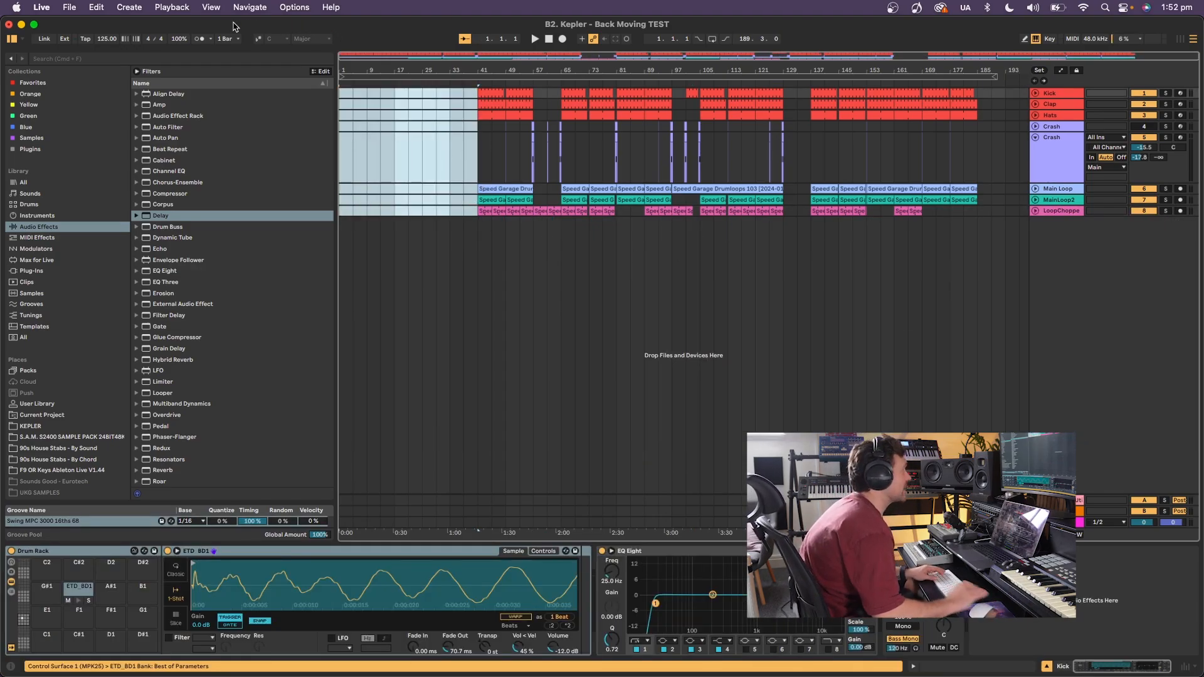
key(super+shift+Delete)
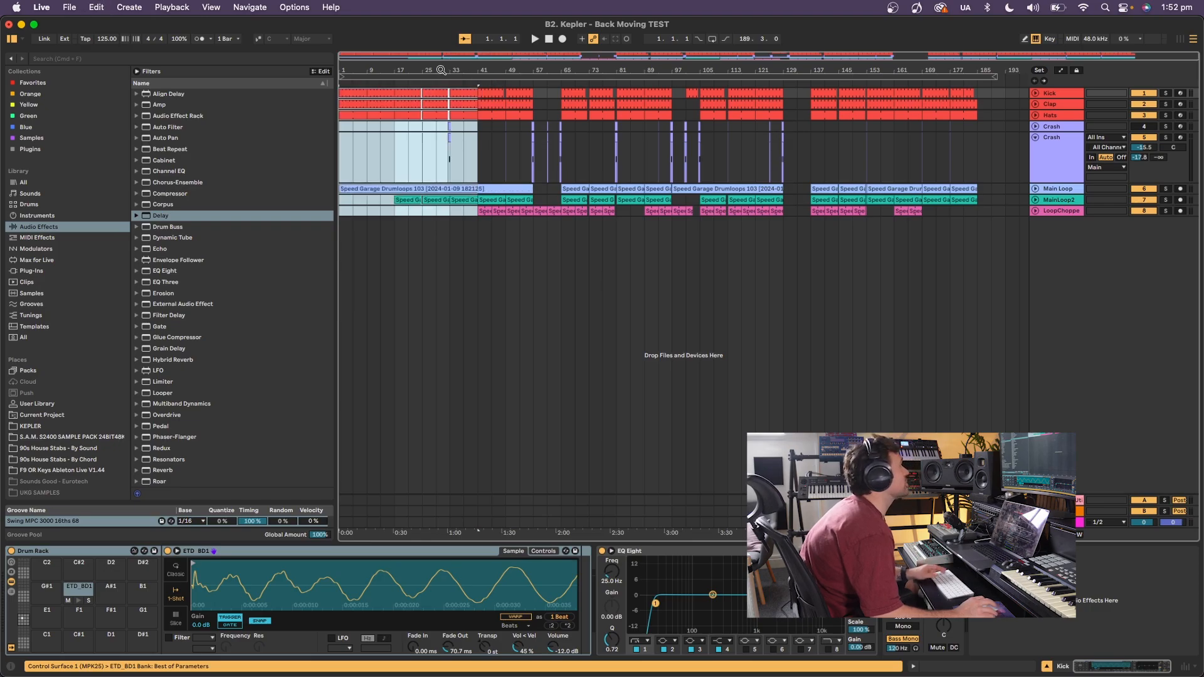
Move the start of the arrangement loop to bar 33 and play from there.
click(370, 78)
drag(343, 77, 451, 80)
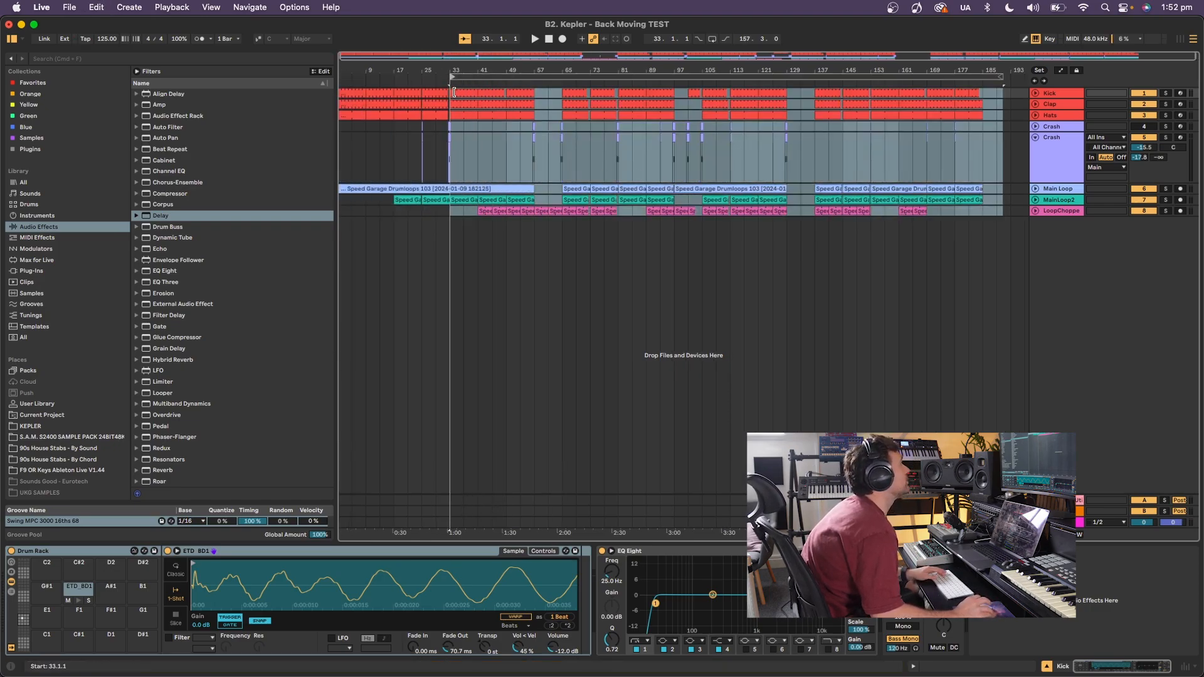
key(space)
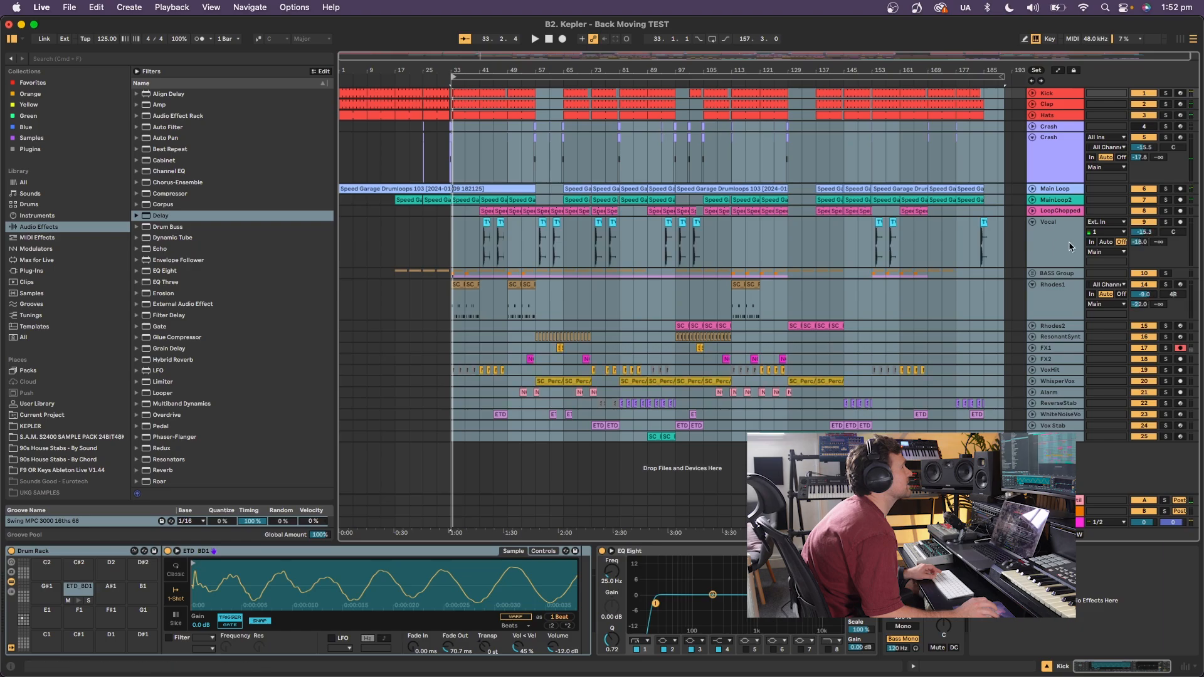
Move the Vocal track below BASS Group and delete all tracks from Vocal through OrganStab, keeping the drums, loops and bass.
click(1052, 236)
drag(1052, 235, 1048, 217)
click(1064, 249)
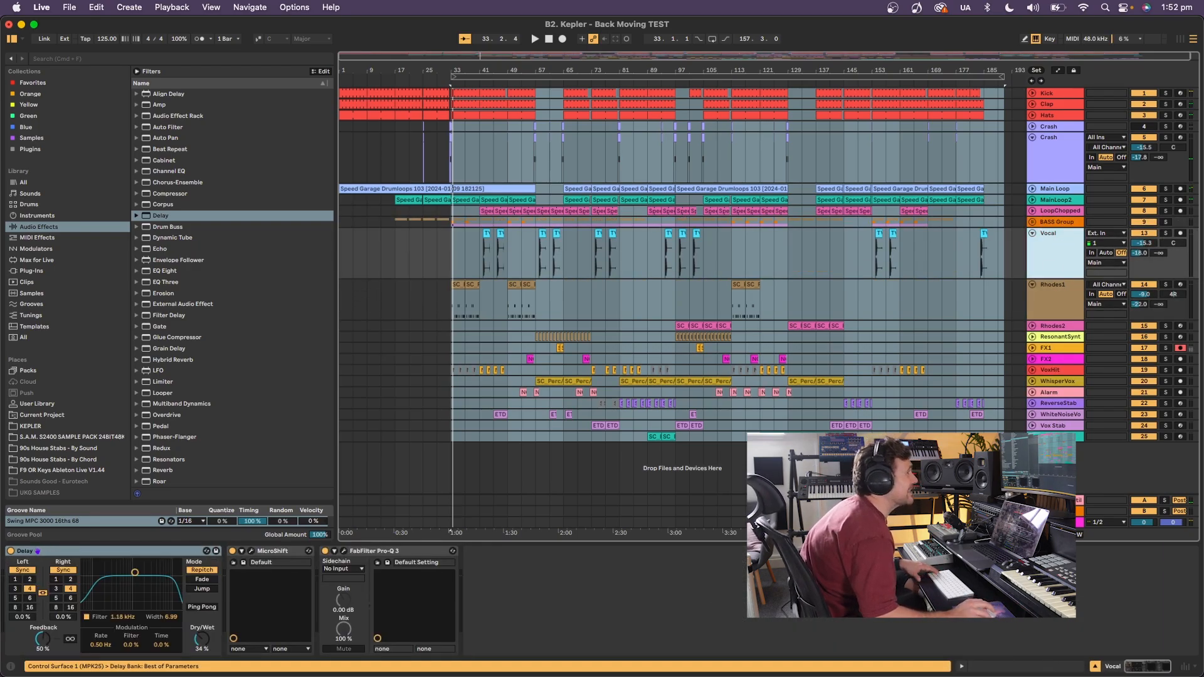
click(1056, 438)
click(1058, 437)
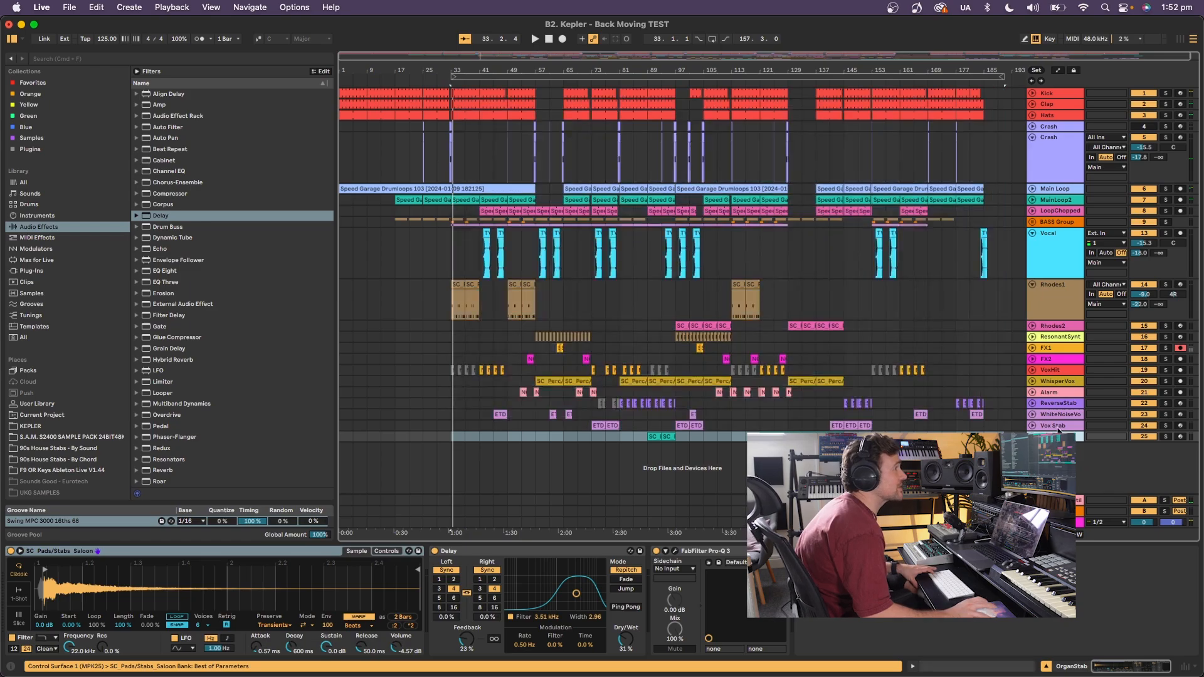
shift+click(1056, 251)
key(Delete)
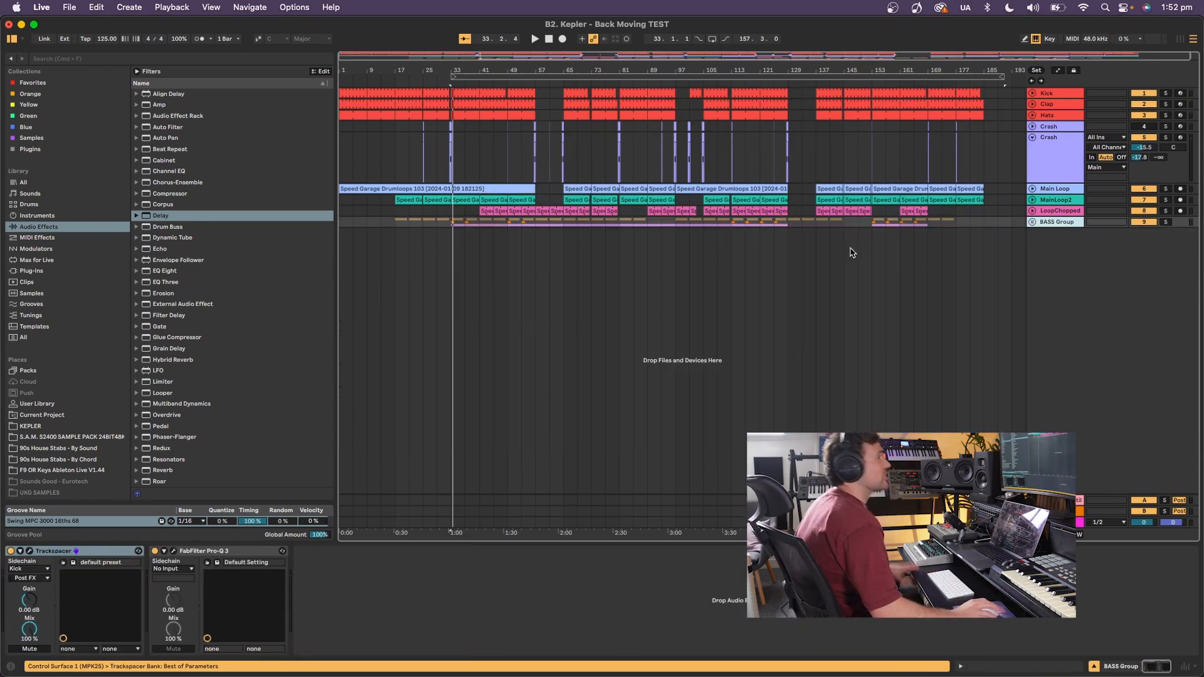
Shorten the loop to 16 bars, from bar 33 to bar 49, and play from bar 33.
click(453, 172)
key(space)
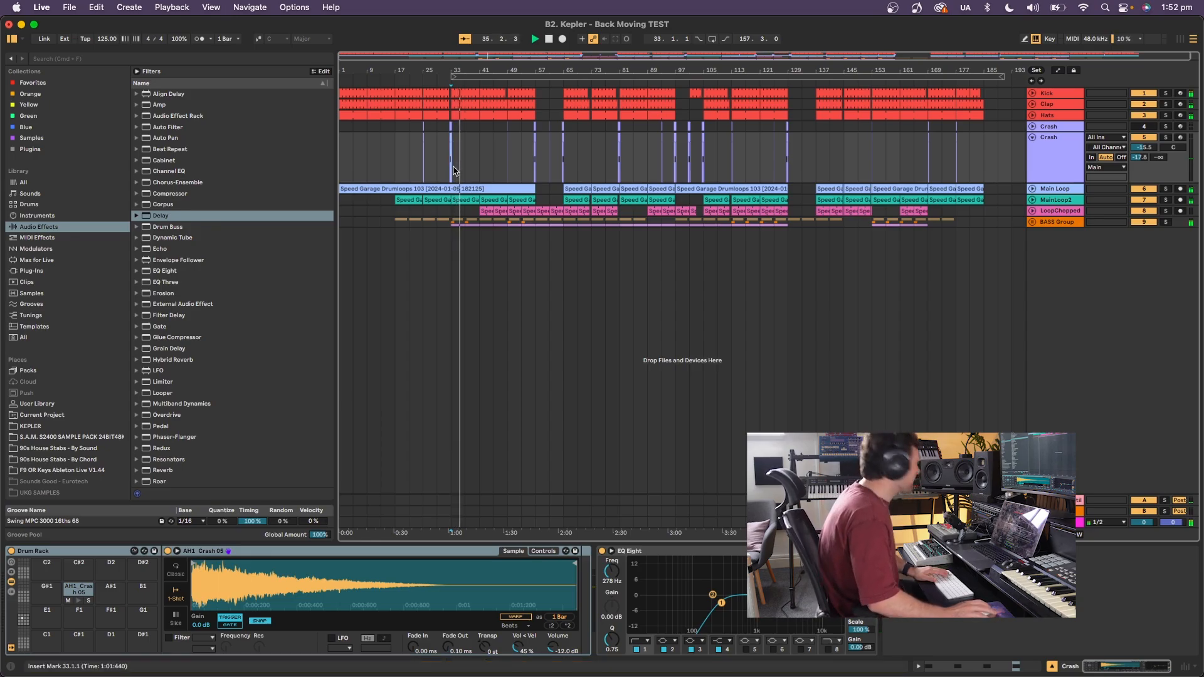
drag(1000, 76, 495, 77)
key(Left)
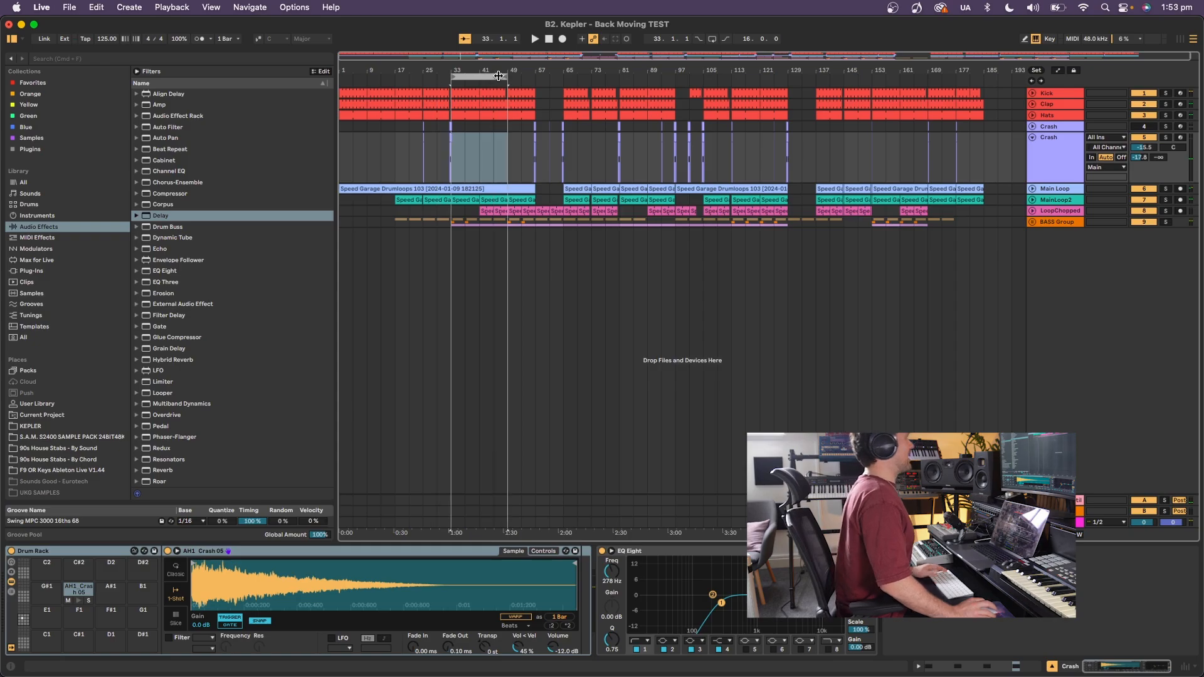
key(space)
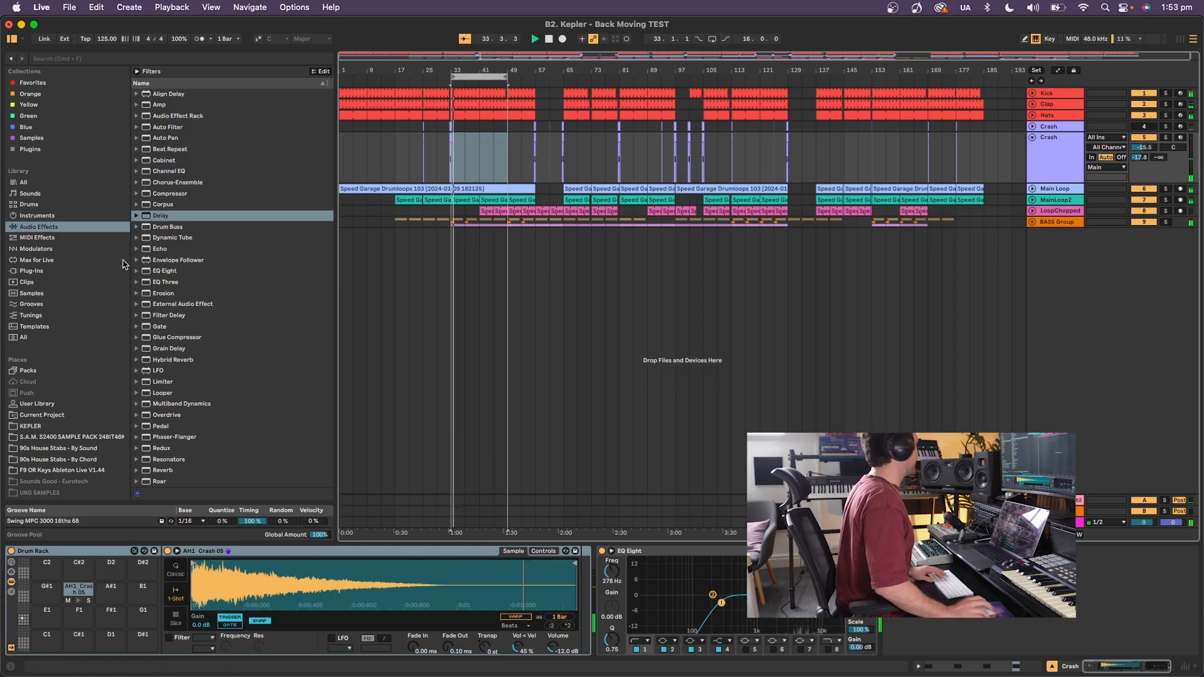
Search Samples (Local) for "fx", expand the FXS one-shots of Sample Candy 001 and preview SC_FX_ChristmasStar.wav.
click(41, 270)
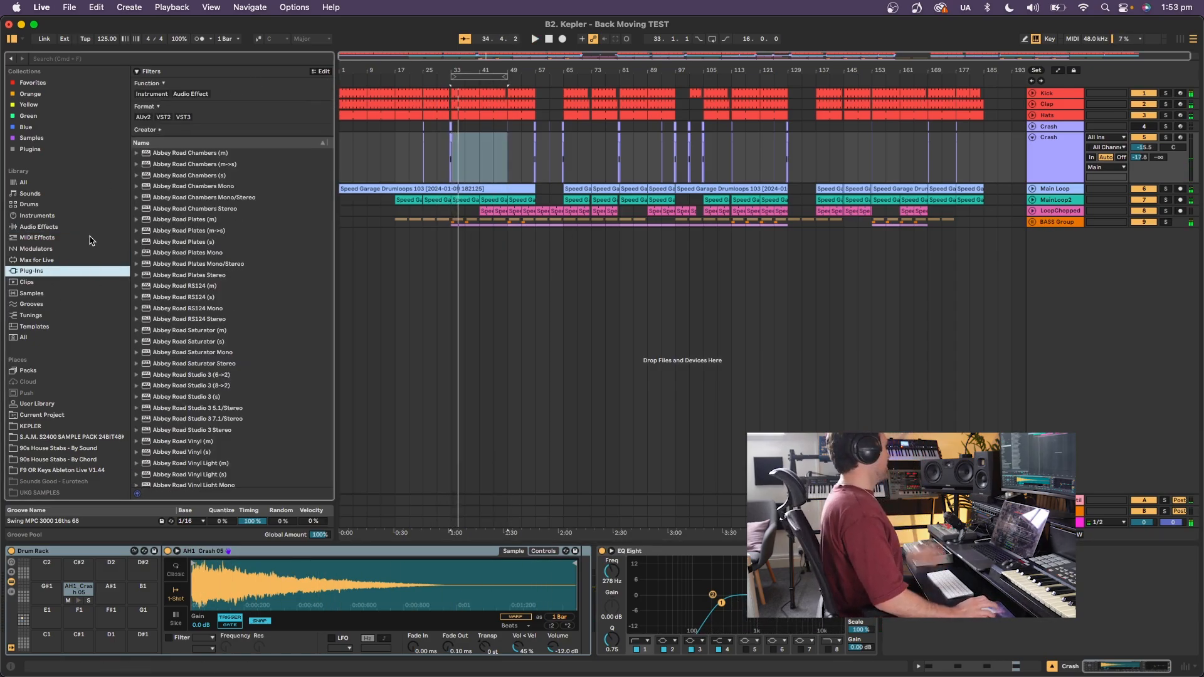
scroll(88, 376, down, 10)
click(53, 406)
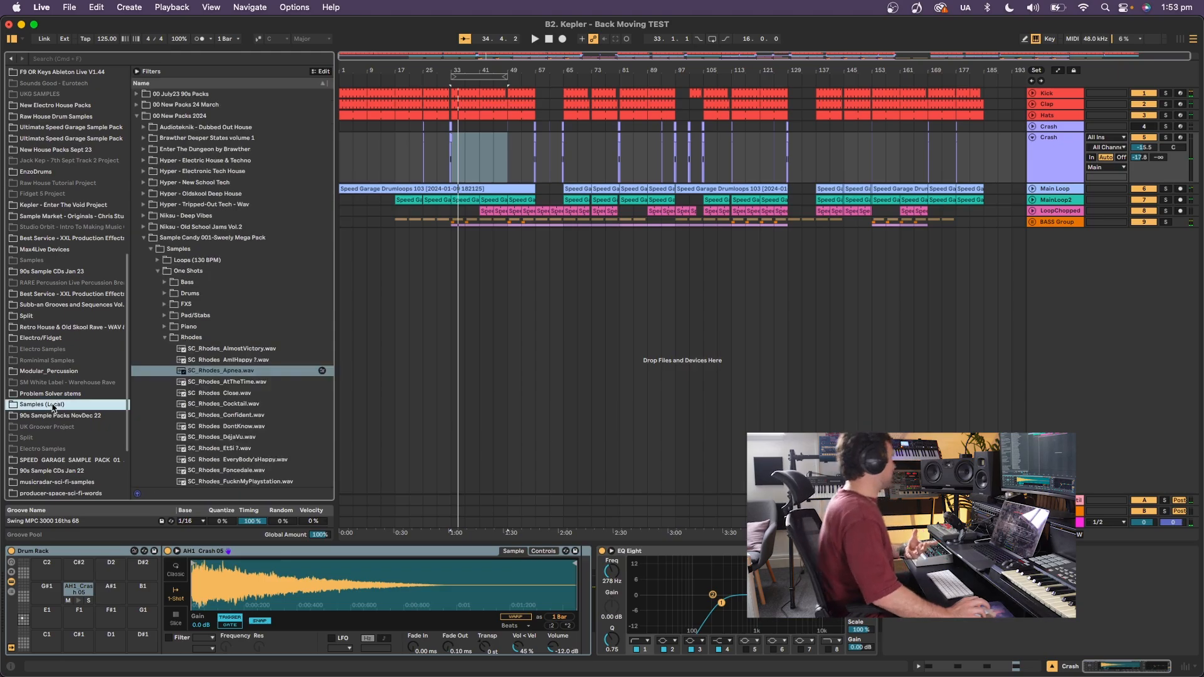
key(super+f)
text(f)
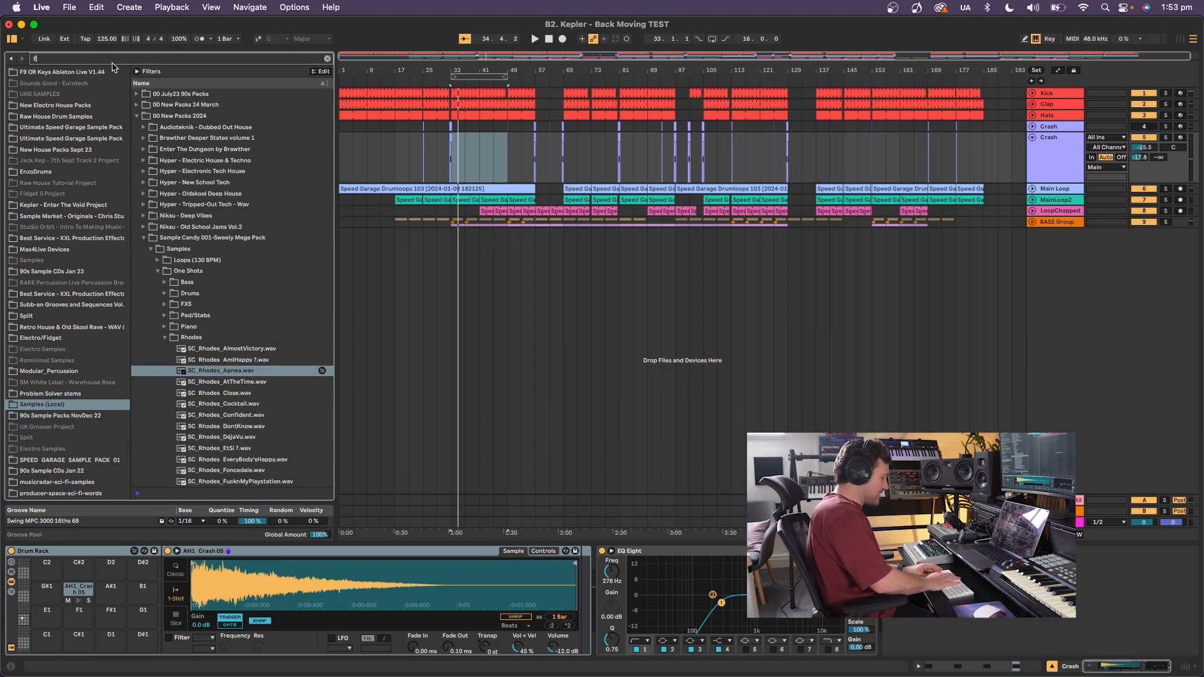
text(x)
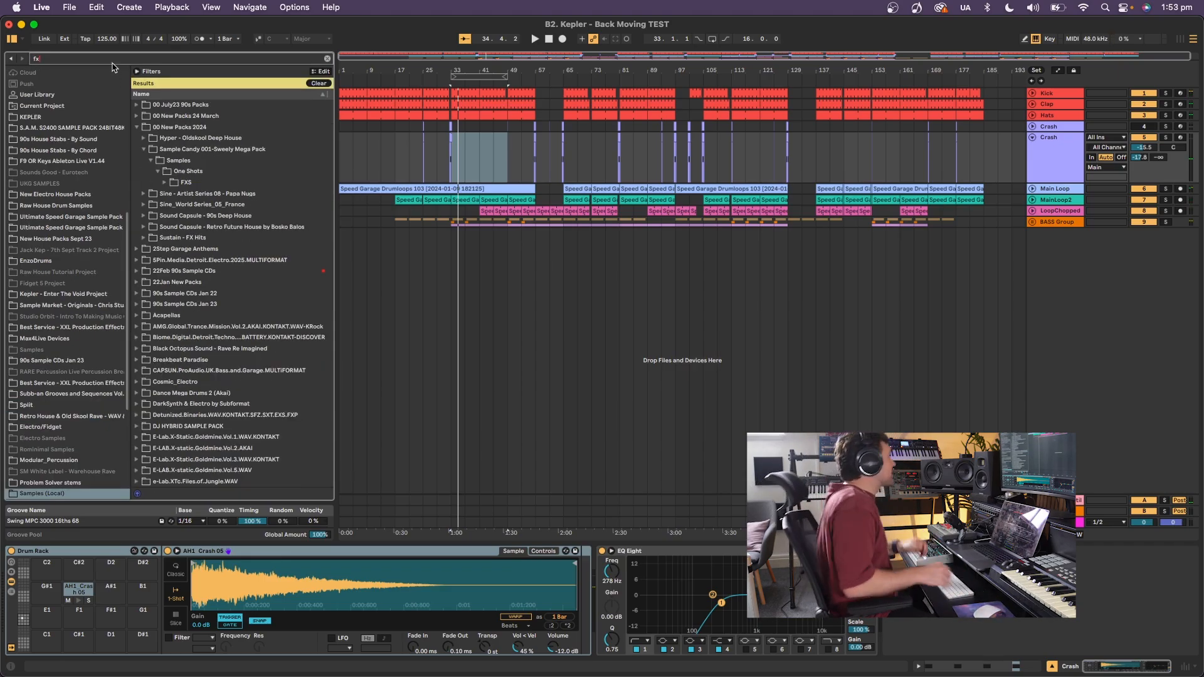
click(165, 181)
click(220, 205)
click(254, 272)
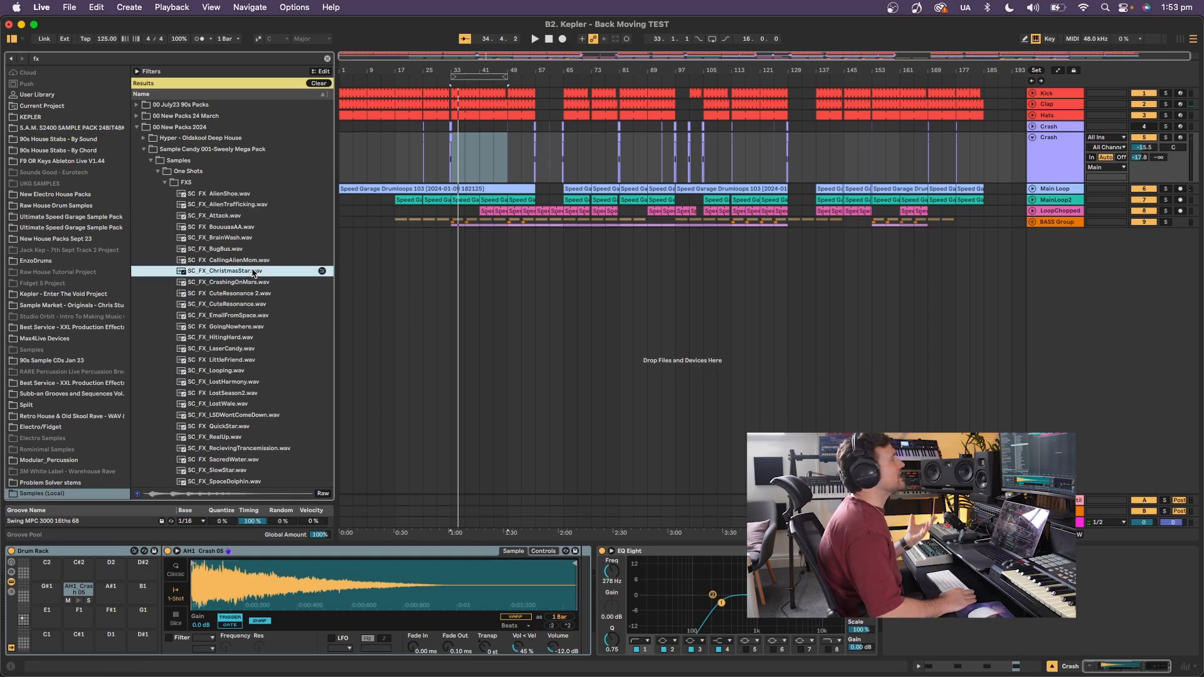
Turn on looping and audition the FX samples from SC_FX_CuteResonance 2.wav down to SC_FX_Looping.wav over the playing section.
click(712, 39)
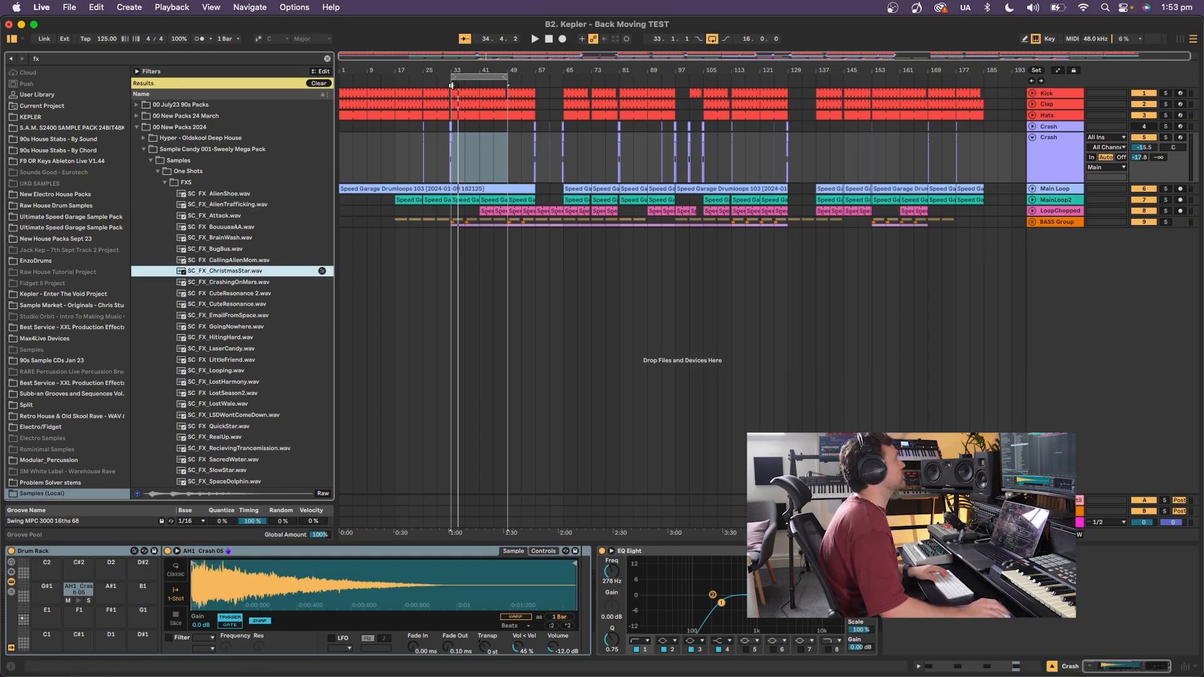
key(space)
click(241, 297)
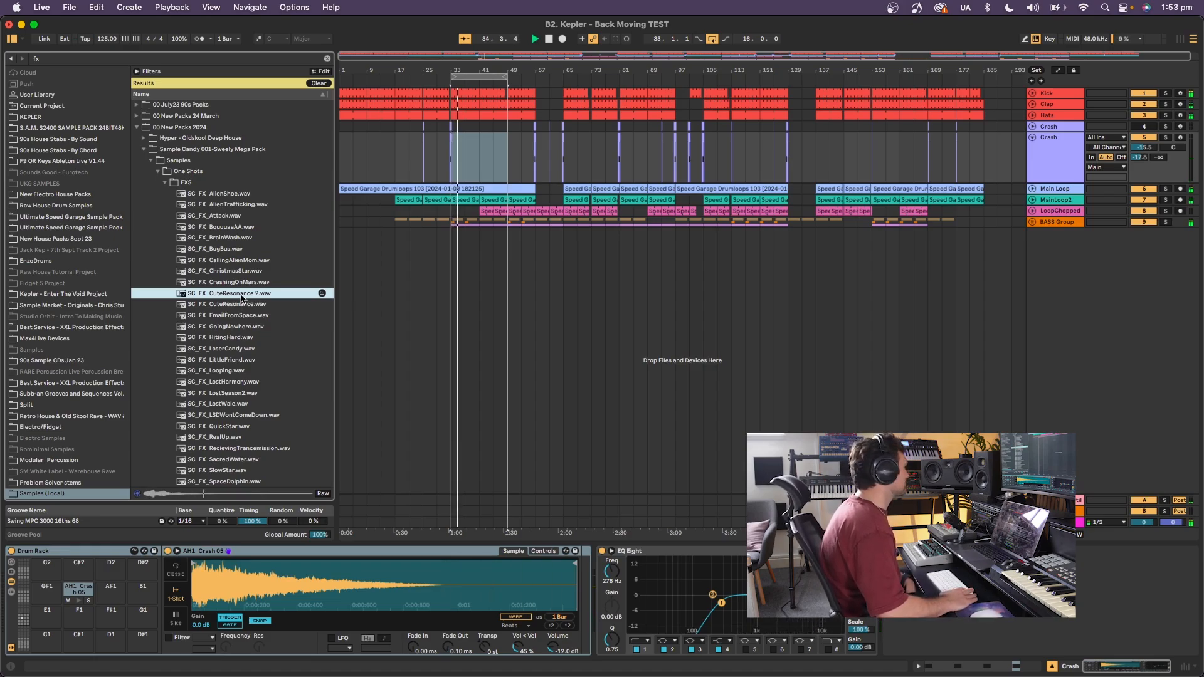
key(Down)
key(Down)
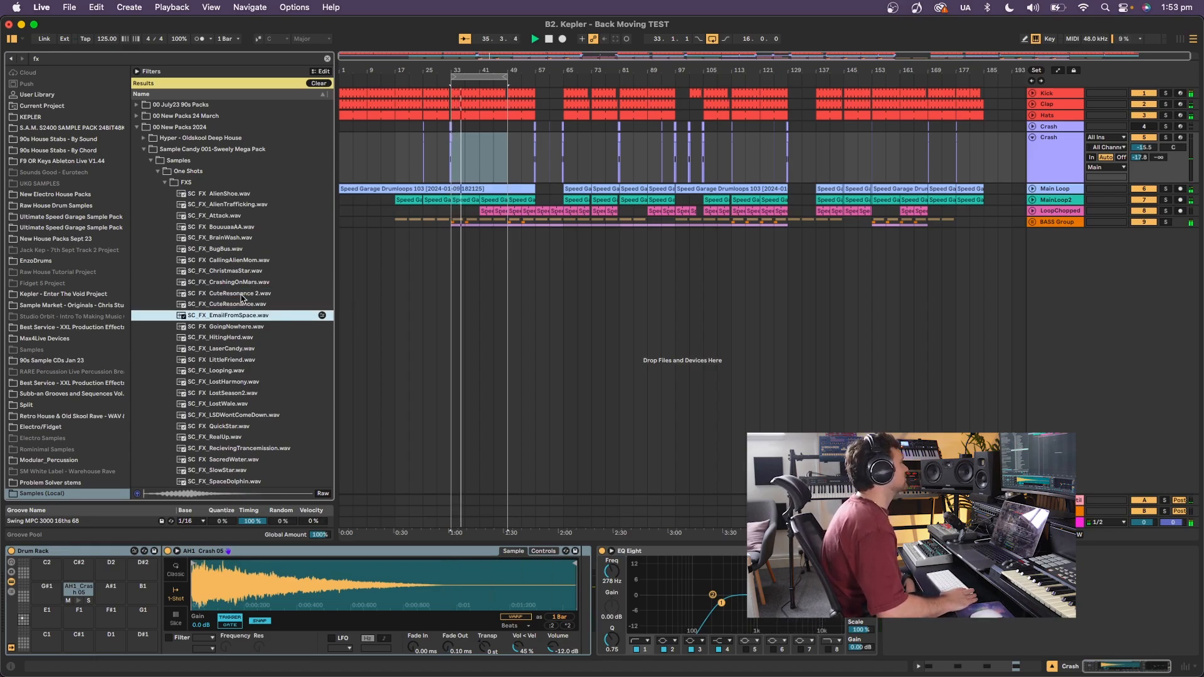
key(Down)
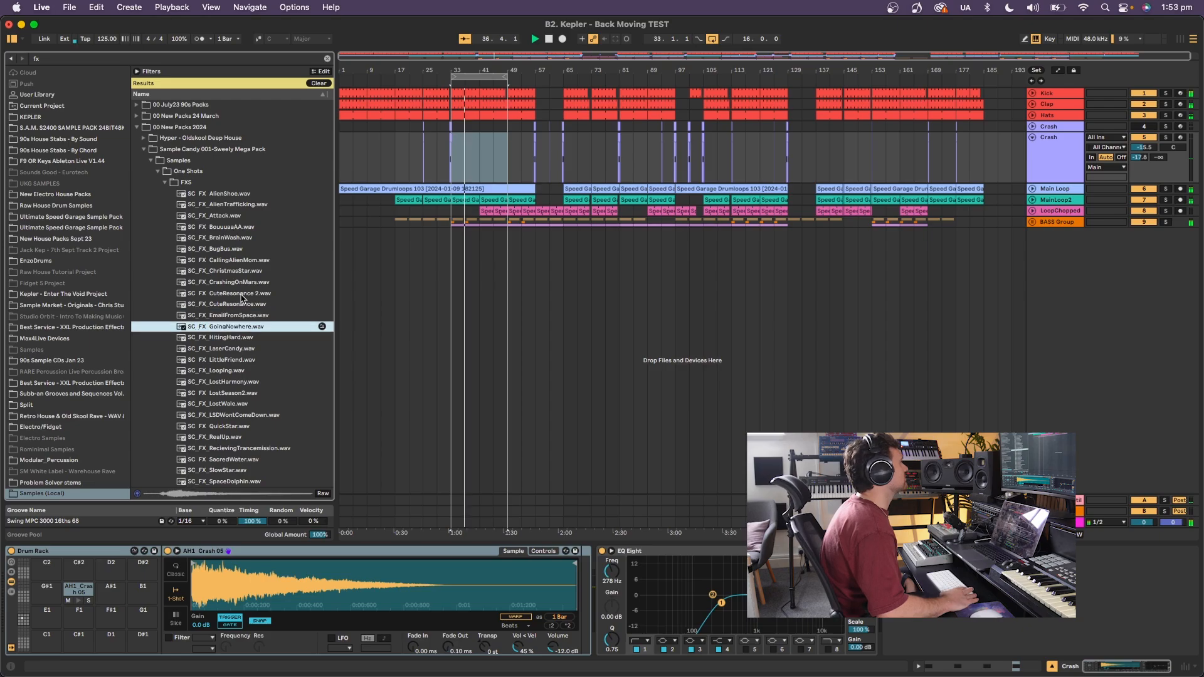
key(Down)
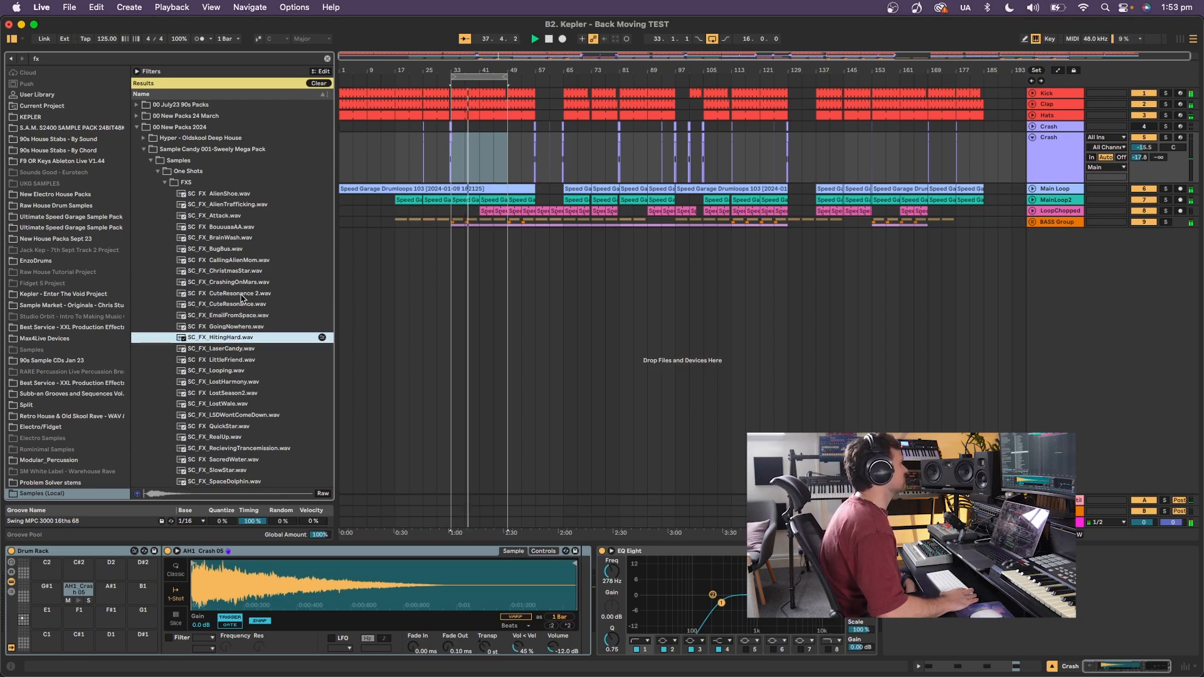
key(Down)
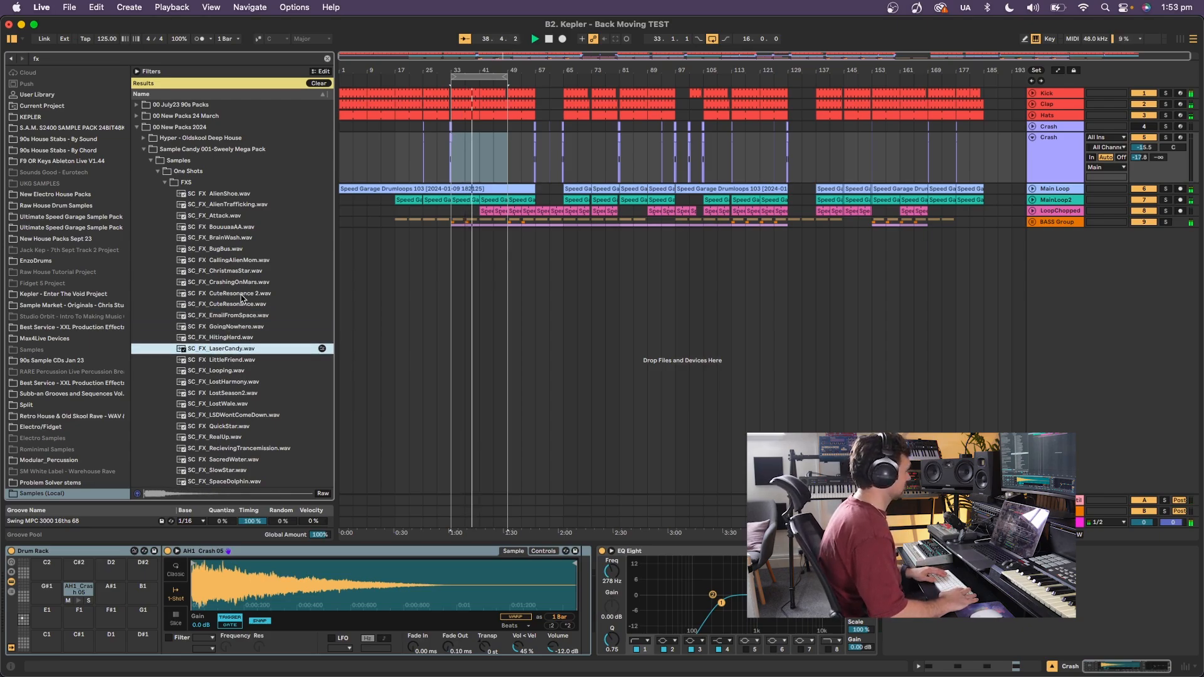
key(Down)
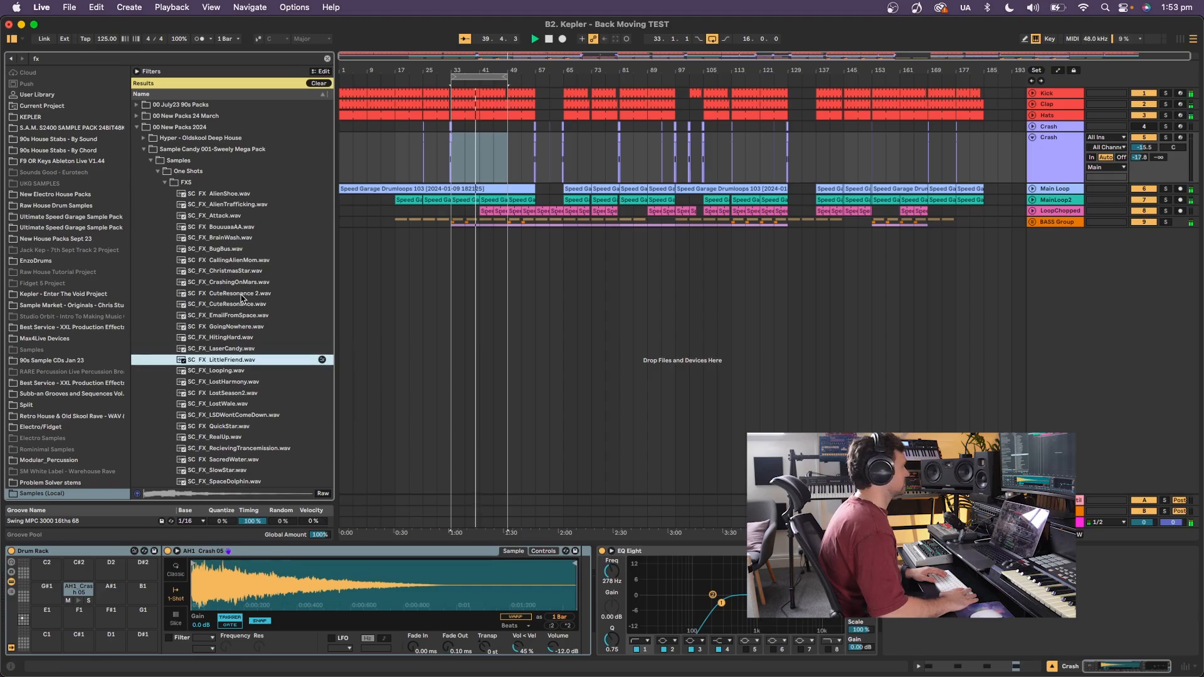
key(Down)
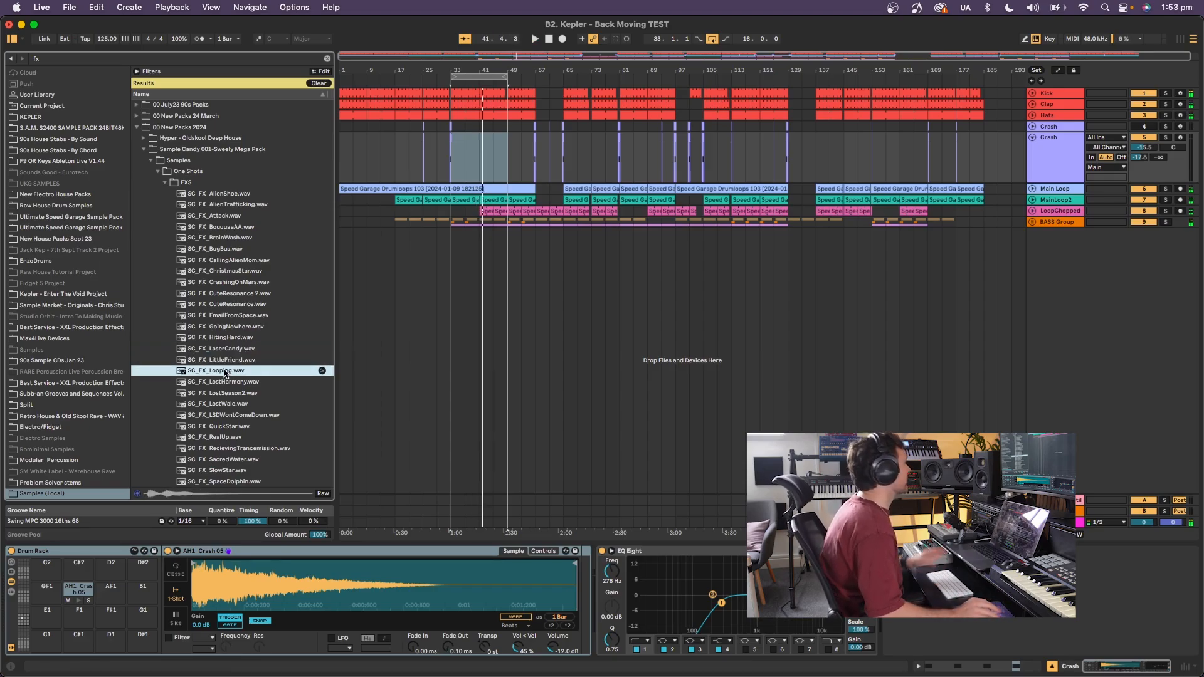
Add SC_FX_Looping.wav as a clip on a new audio track below BASS Group and move it to bar 48.
drag(225, 373, 453, 340)
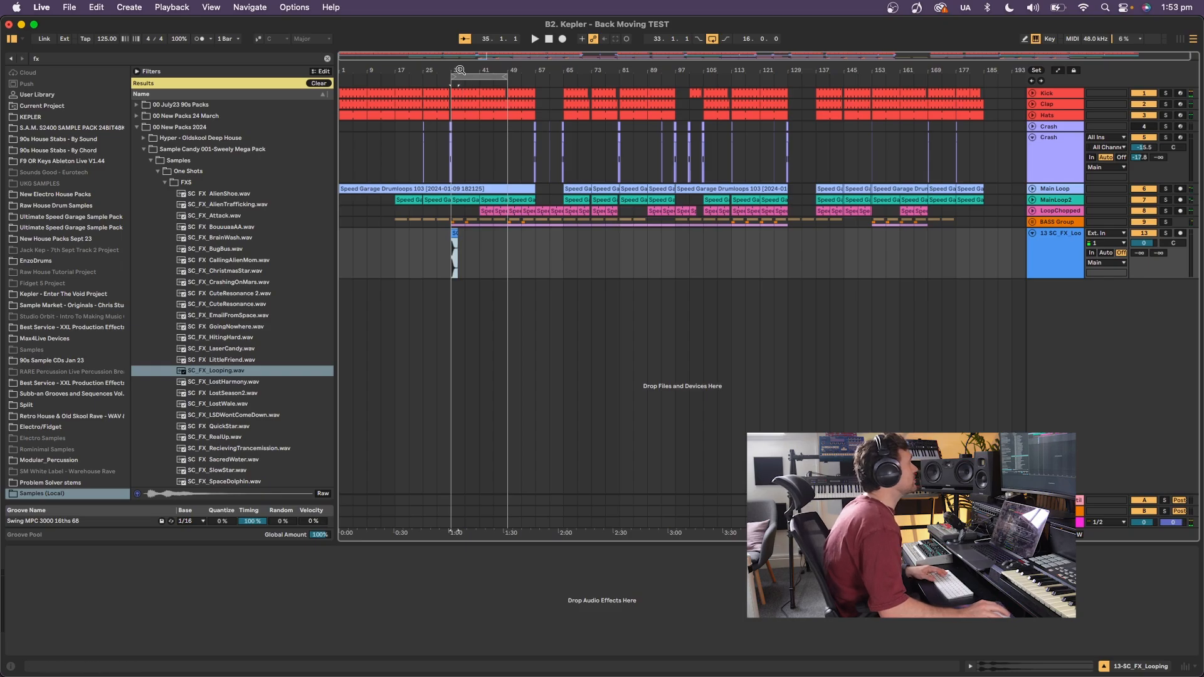
drag(460, 70, 461, 150)
drag(436, 233, 692, 254)
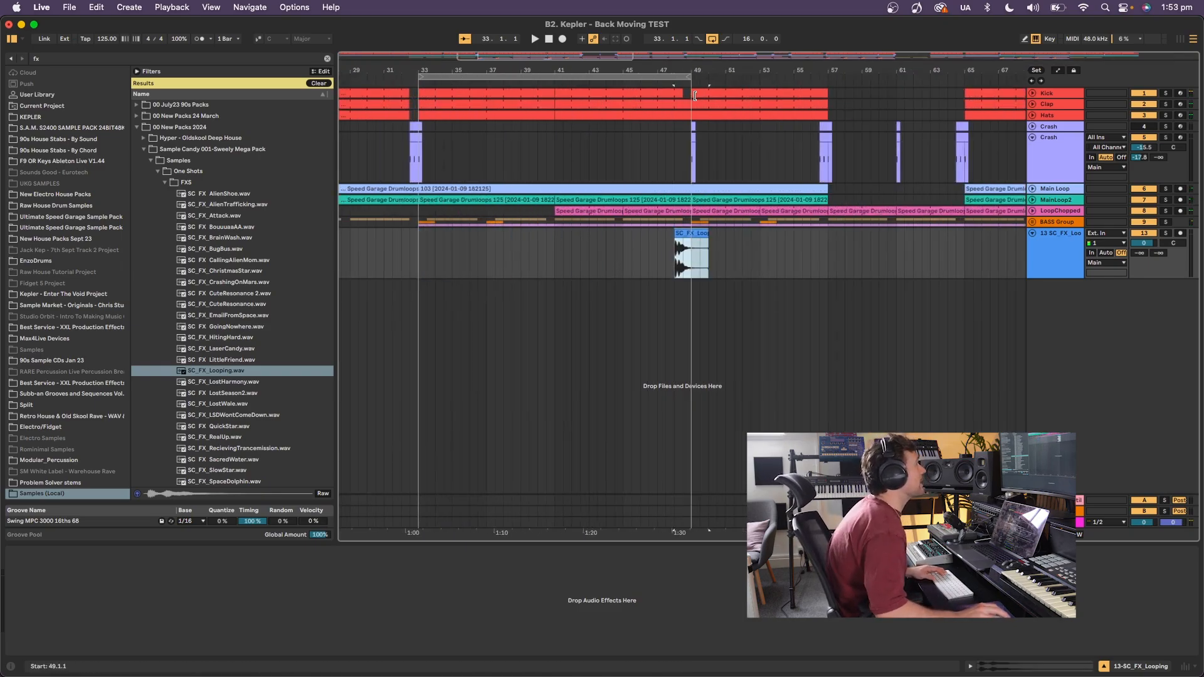
Set the SC_FX_Looping clip's start marker at the first transient, fit the clip into the kick gap from 48.3 to 49.1 and play.
scroll(695, 95, up, 15)
click(500, 242)
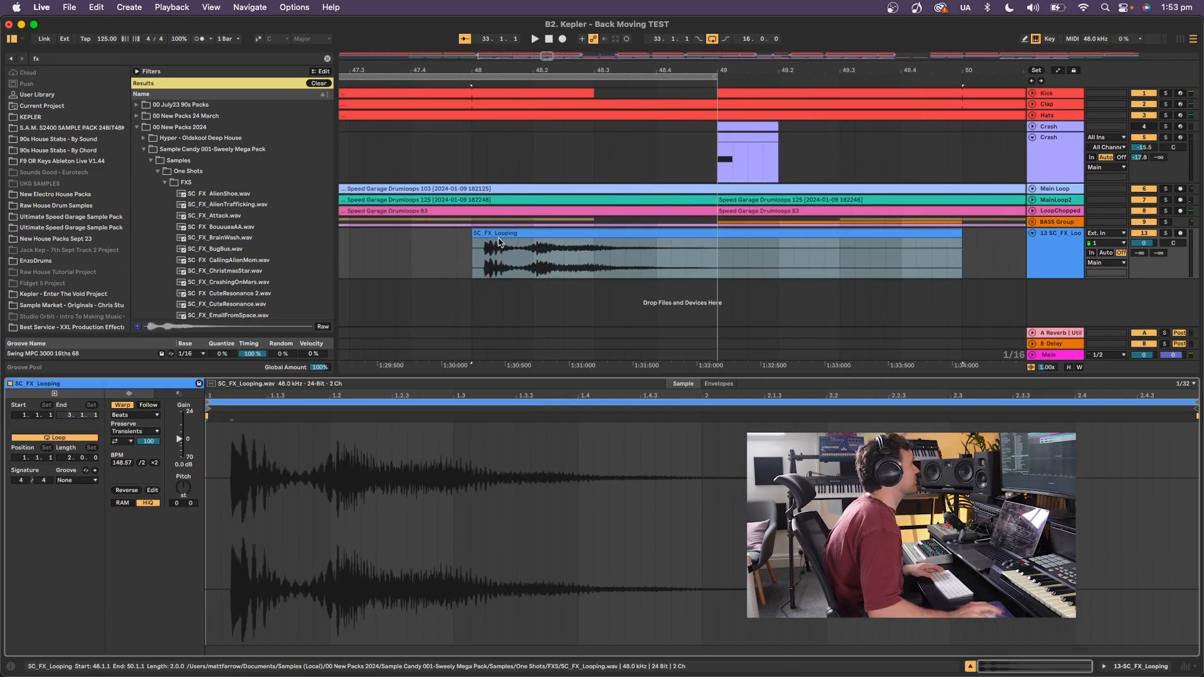
drag(211, 406, 236, 409)
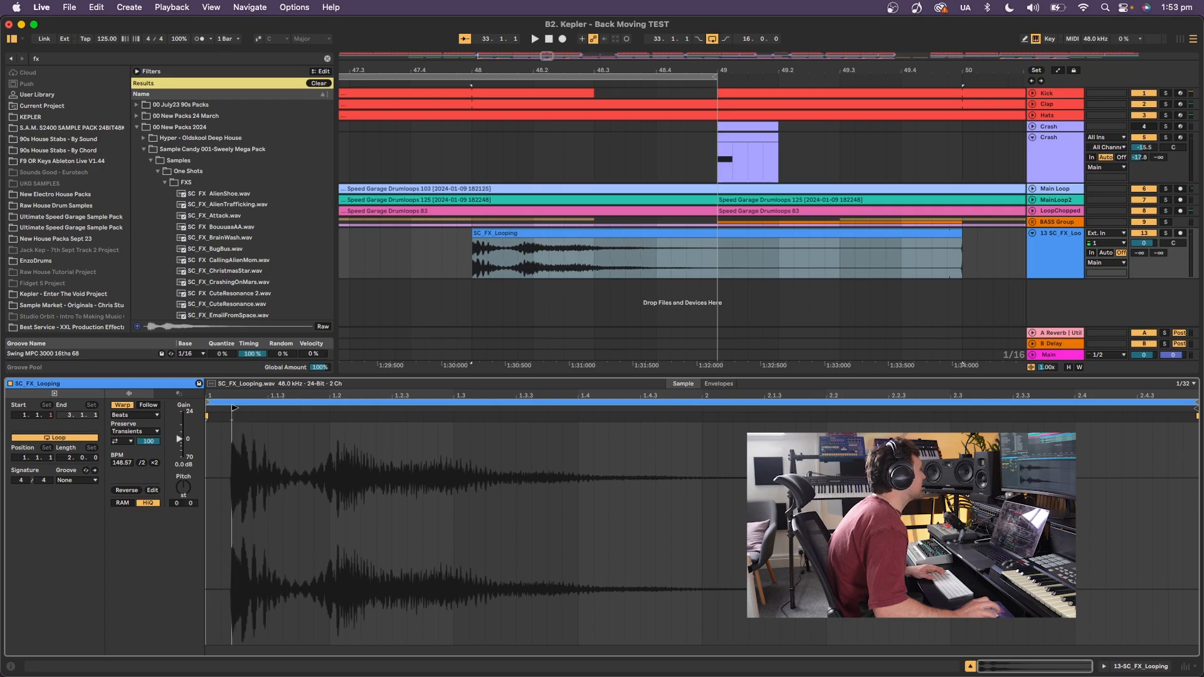
drag(606, 233, 680, 236)
scroll(650, 99, down, 10)
key(space)
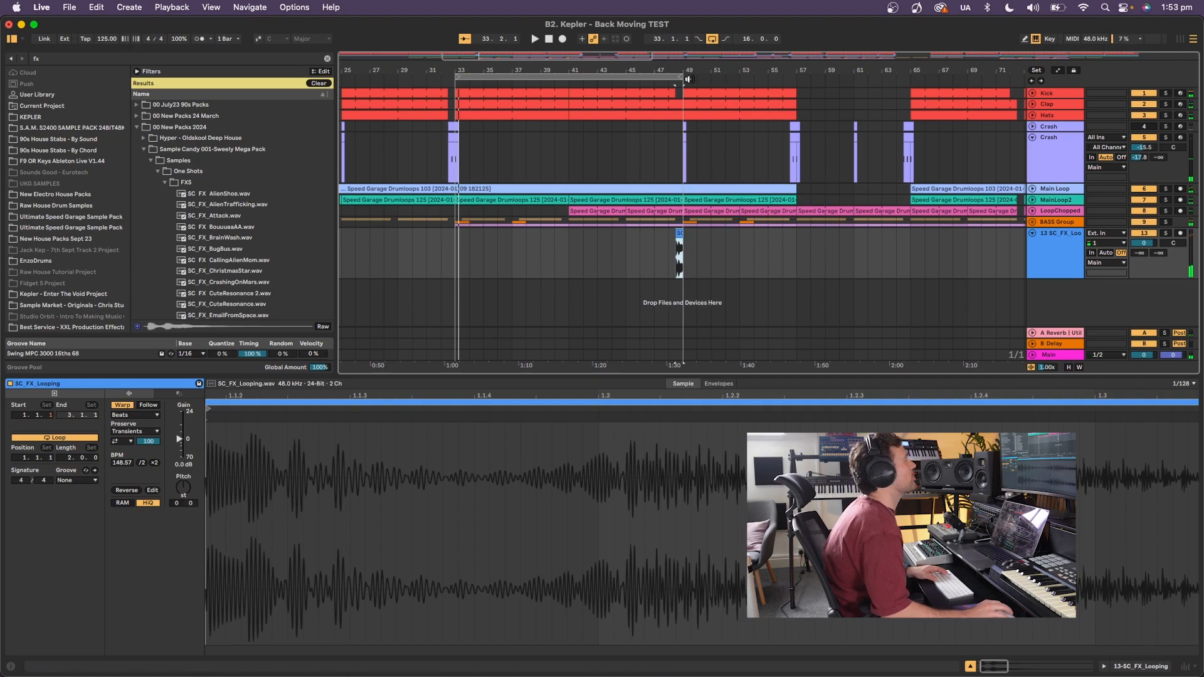
Extend the arrangement loop to bar 57 and lengthen the SC_FX_Looping clip so it ends at 49.3.
drag(679, 78, 798, 79)
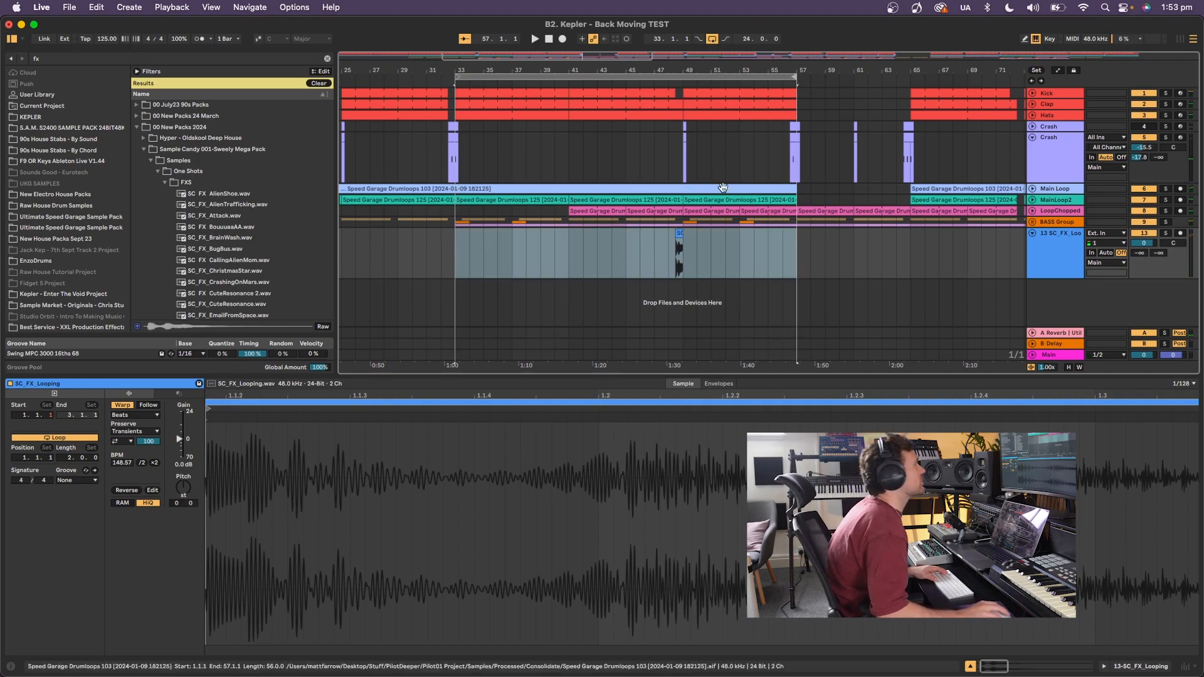
drag(686, 64, 683, 116)
click(727, 251)
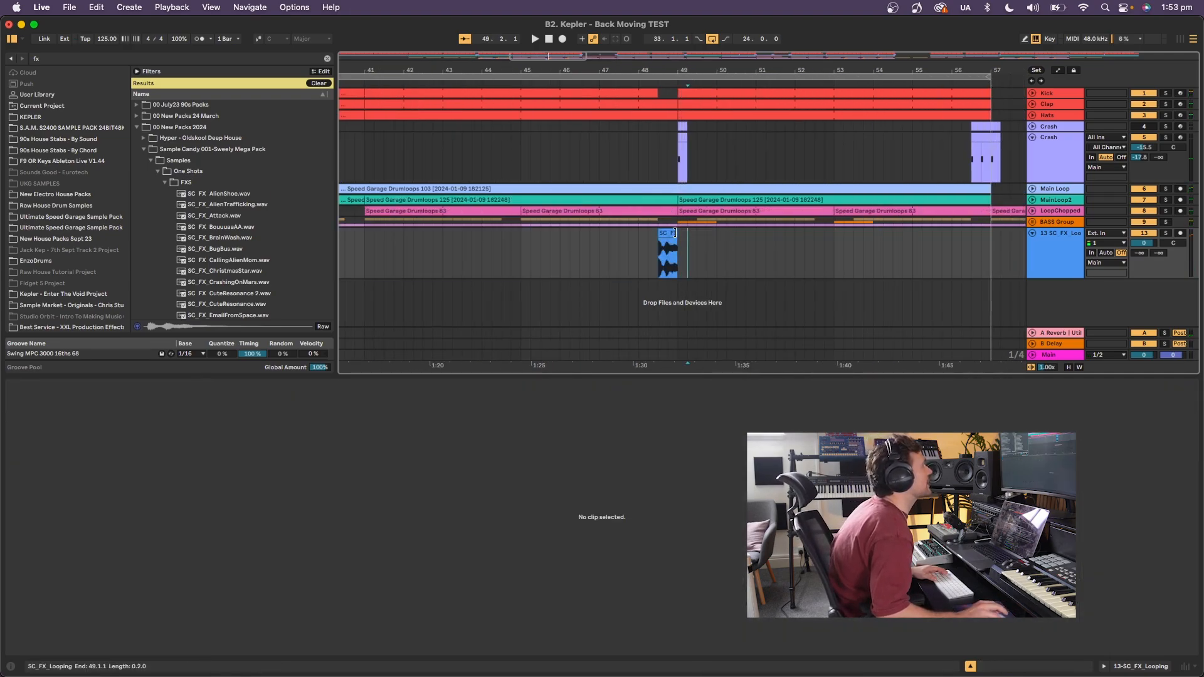
drag(675, 233, 700, 237)
drag(645, 69, 646, 16)
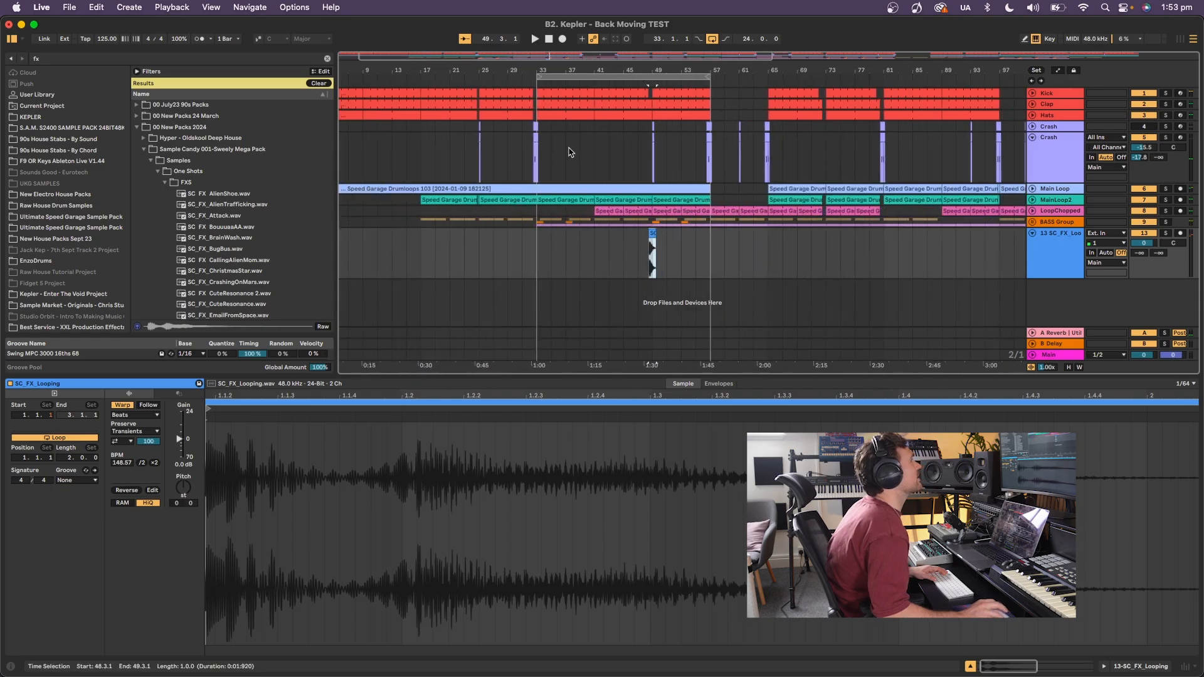
Play the section leading into bar 49 and set the SC_FX_Looping track's volume to -10.9 dB.
click(622, 80)
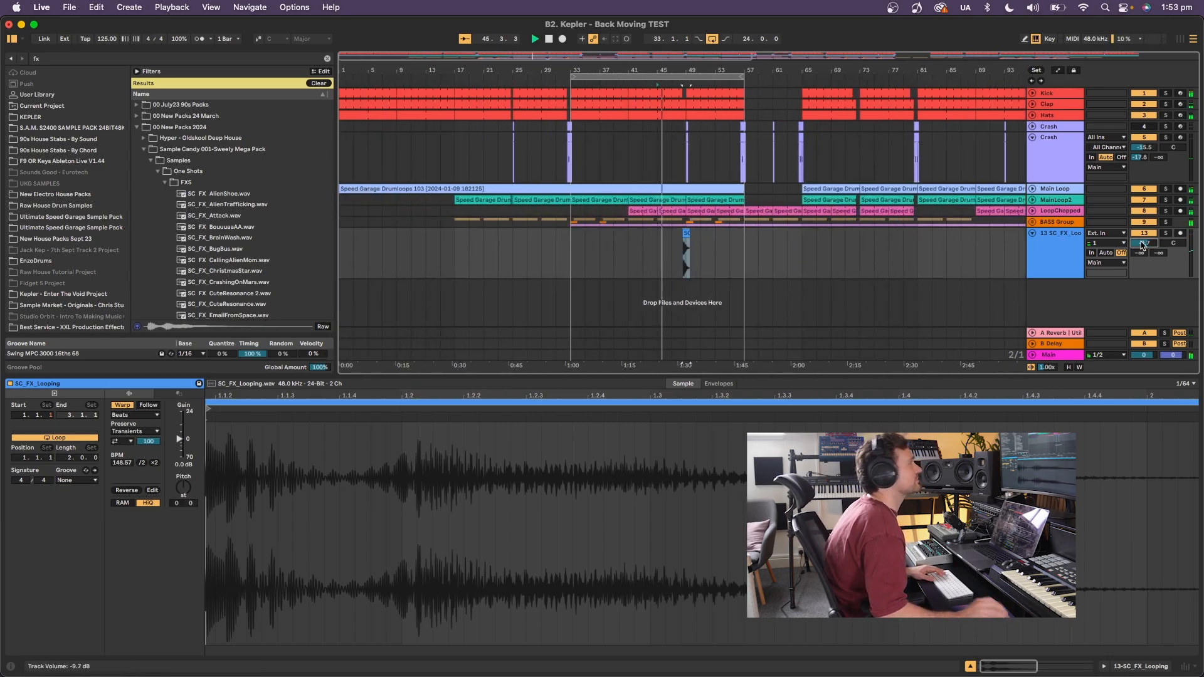
drag(663, 73, 651, 188)
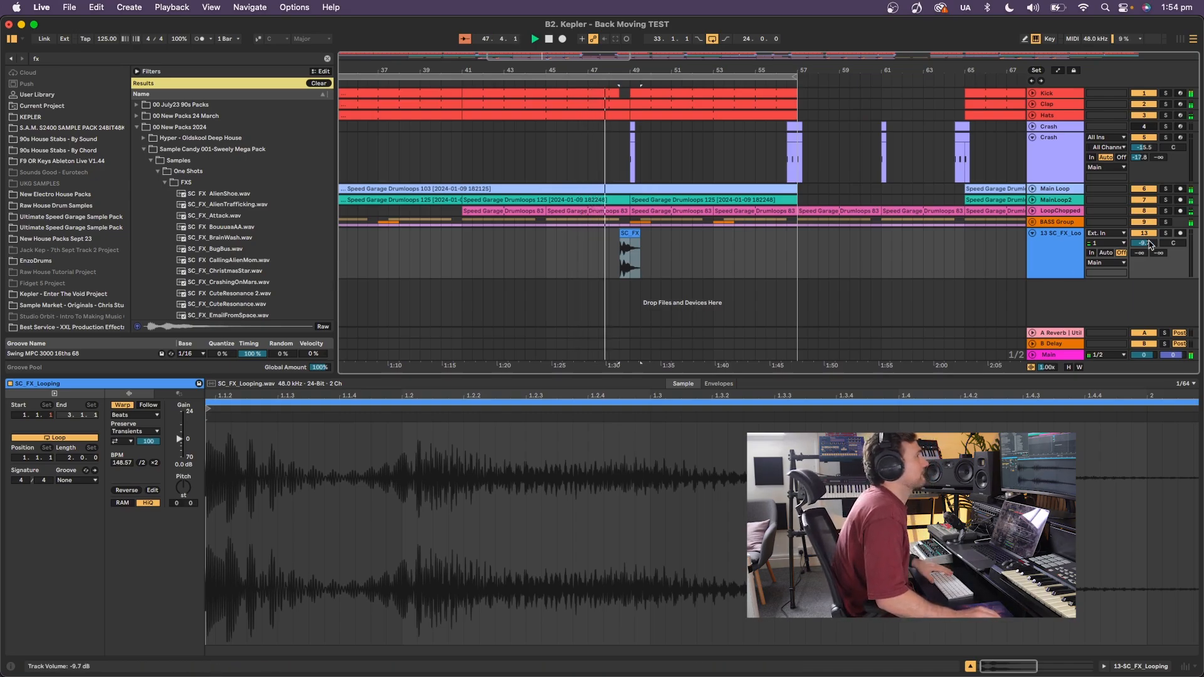
drag(1140, 243, 1140, 247)
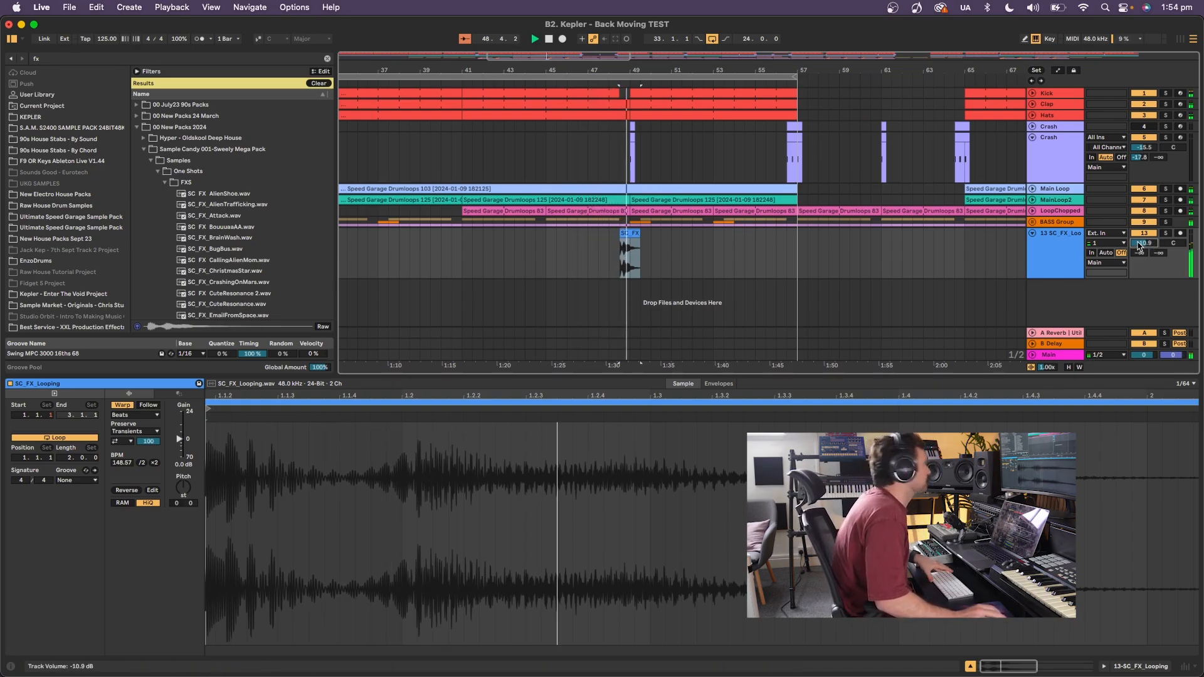
Add SC_FX_SpaceWale.wav as a clip on a new audio track at bar 56.3, set its start marker where the sound begins and play.
scroll(225, 288, down, 6)
click(238, 263)
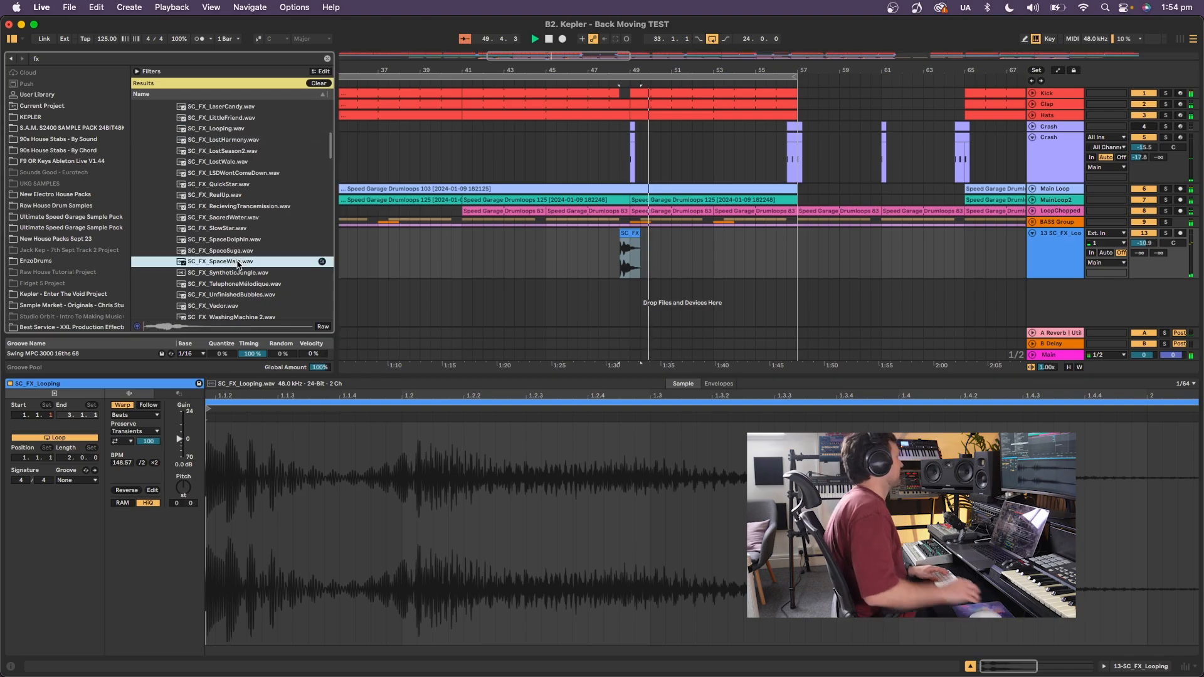
drag(238, 264, 786, 304)
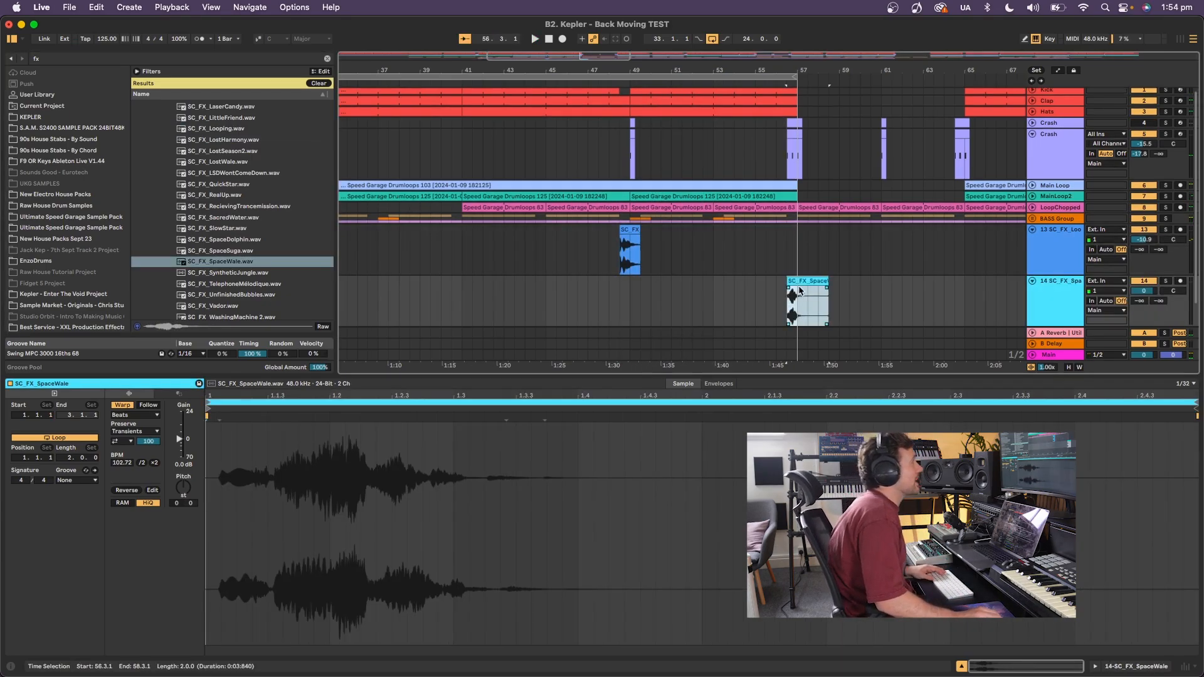
drag(210, 409, 226, 409)
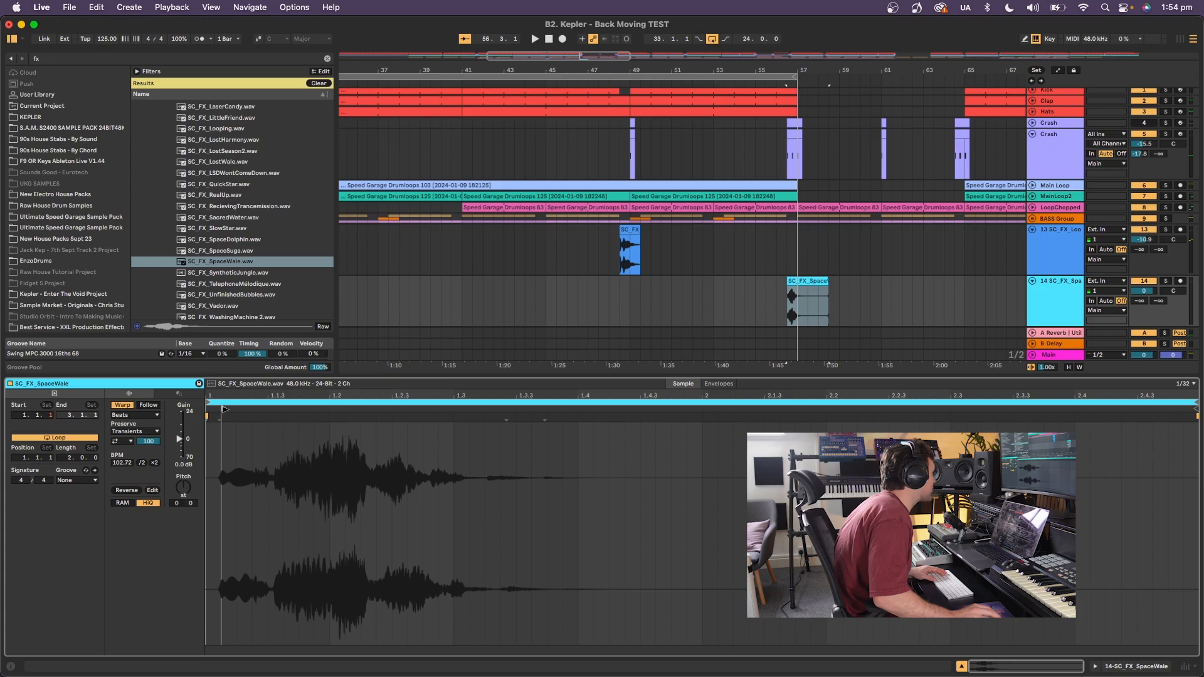
key(space)
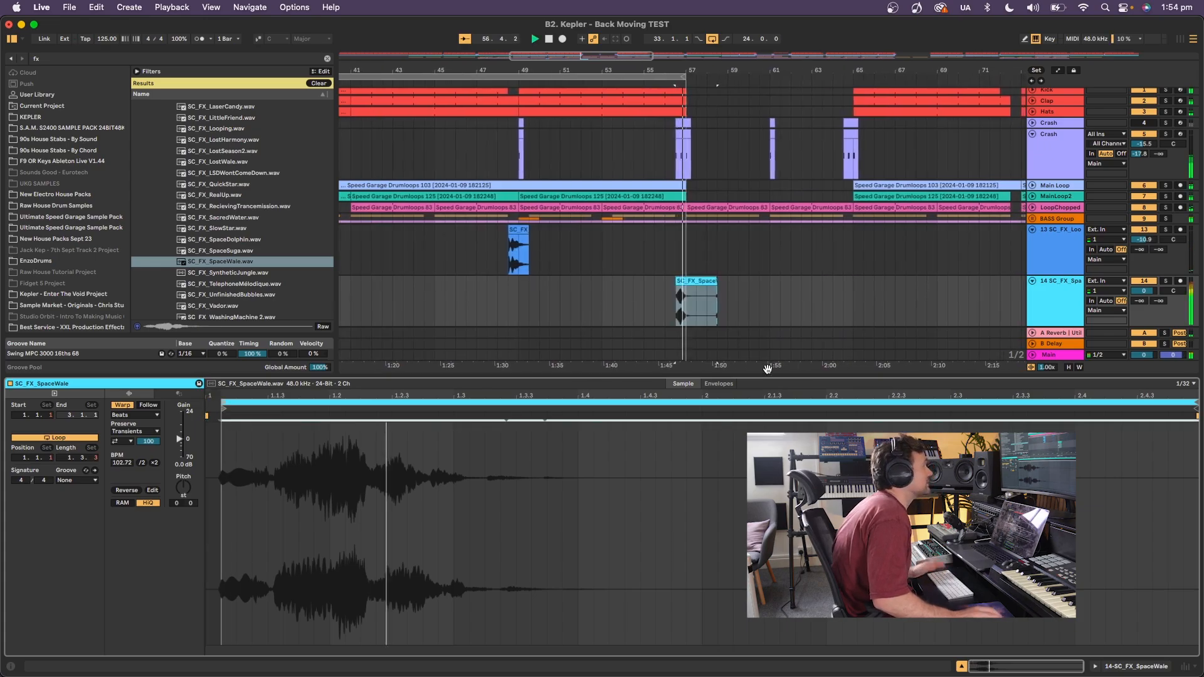
Play the section leading into bar 57, turn off the arrangement loop and set the SC_FX_SpaceWale track's volume to -15.1 dB.
drag(1156, 292, 1156, 314)
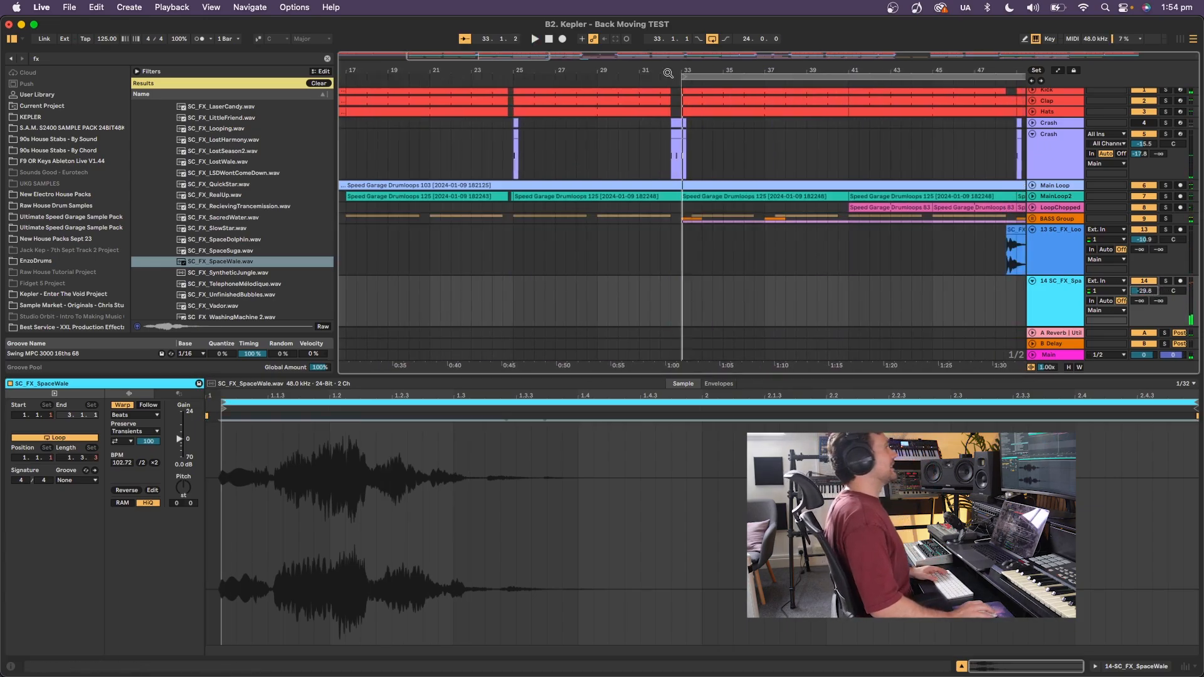
drag(682, 67, 681, 25)
key(space)
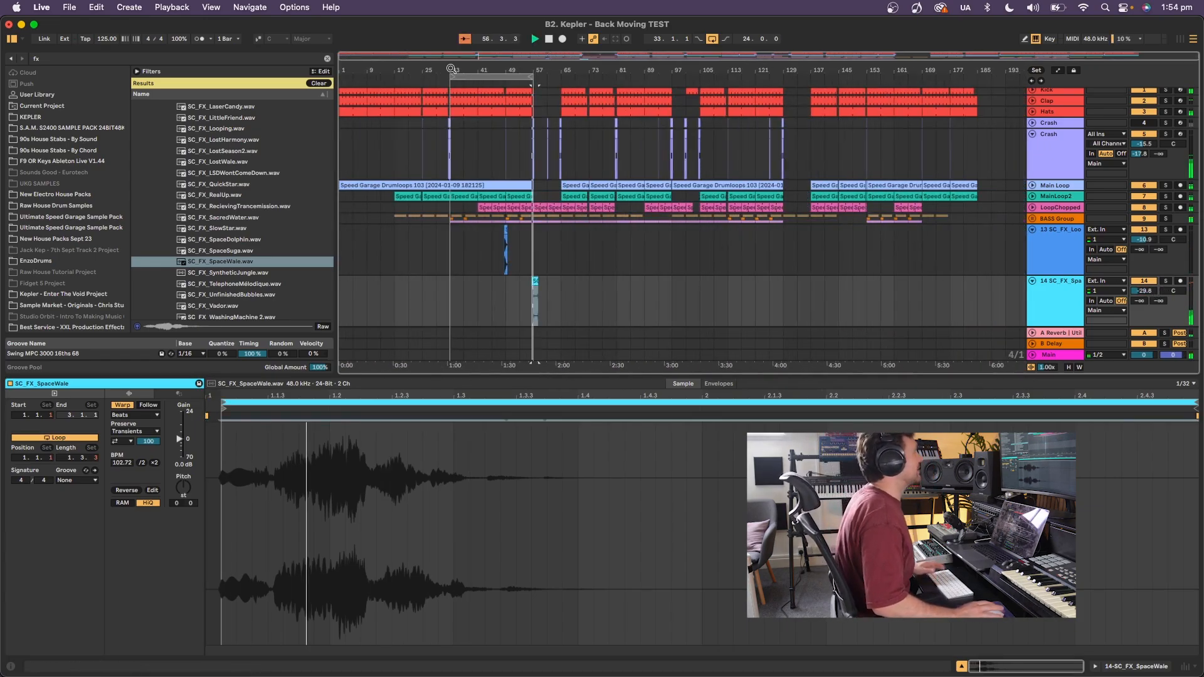
click(714, 39)
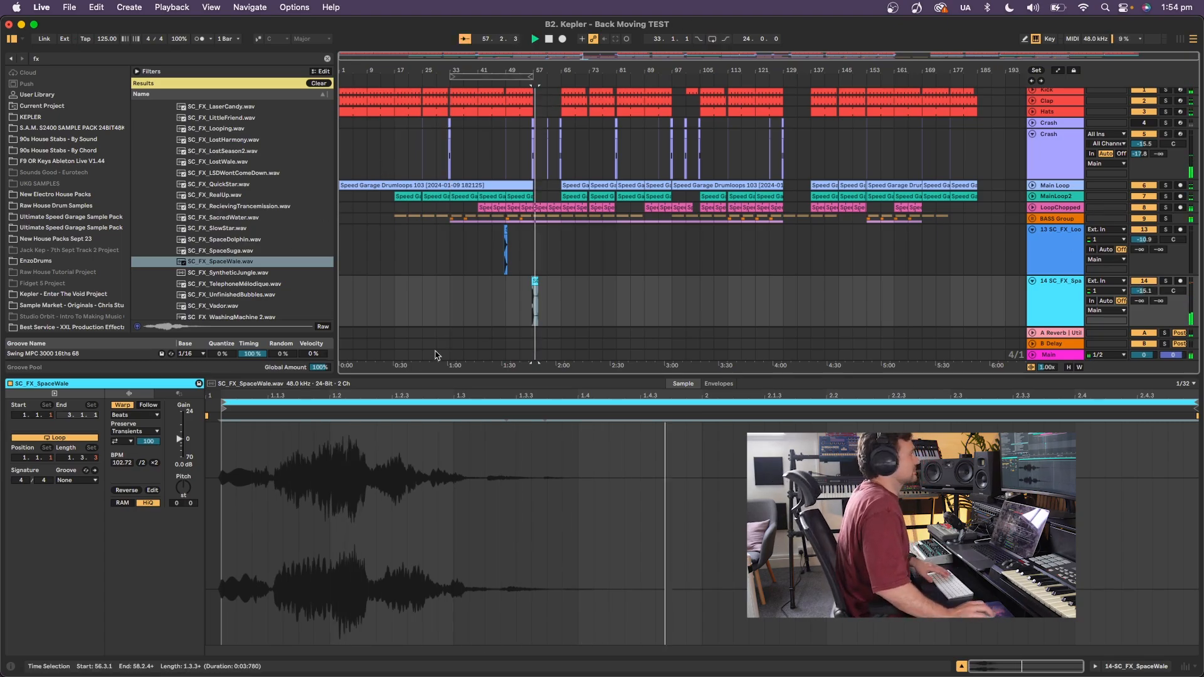
Hide the clip view, stop playback and expand the SFX folder of the Sine_World_Series_05_France sample pack.
key(super+alt+l)
key(space)
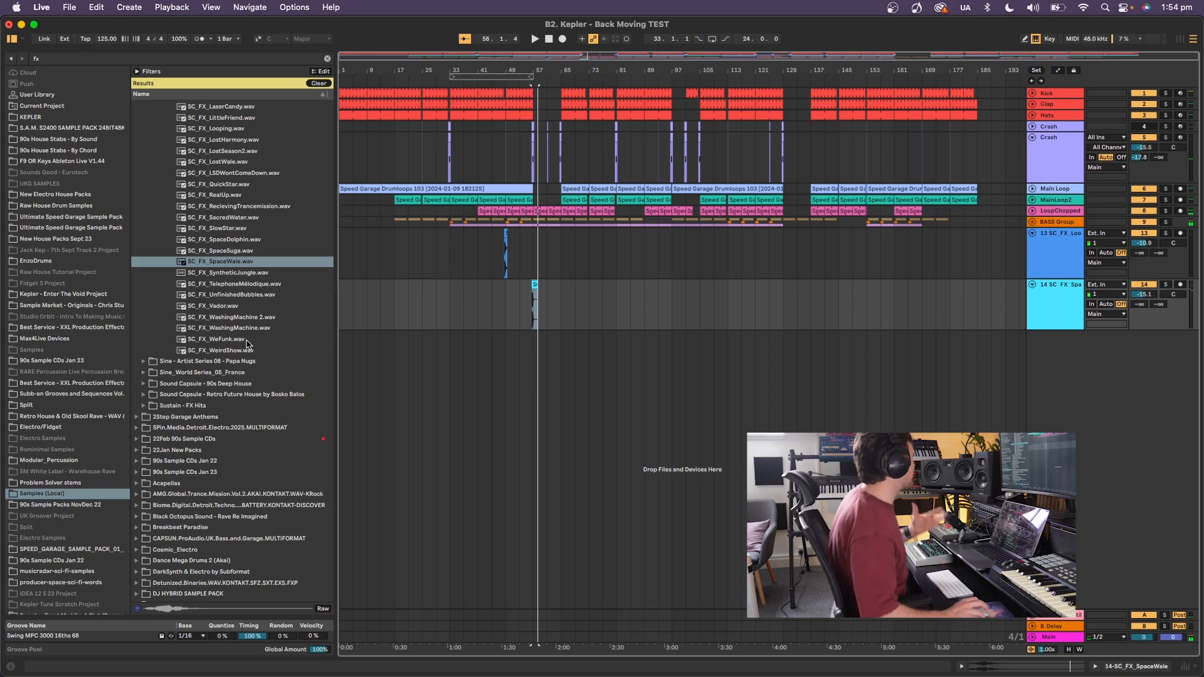
scroll(247, 323, up, 2)
click(144, 397)
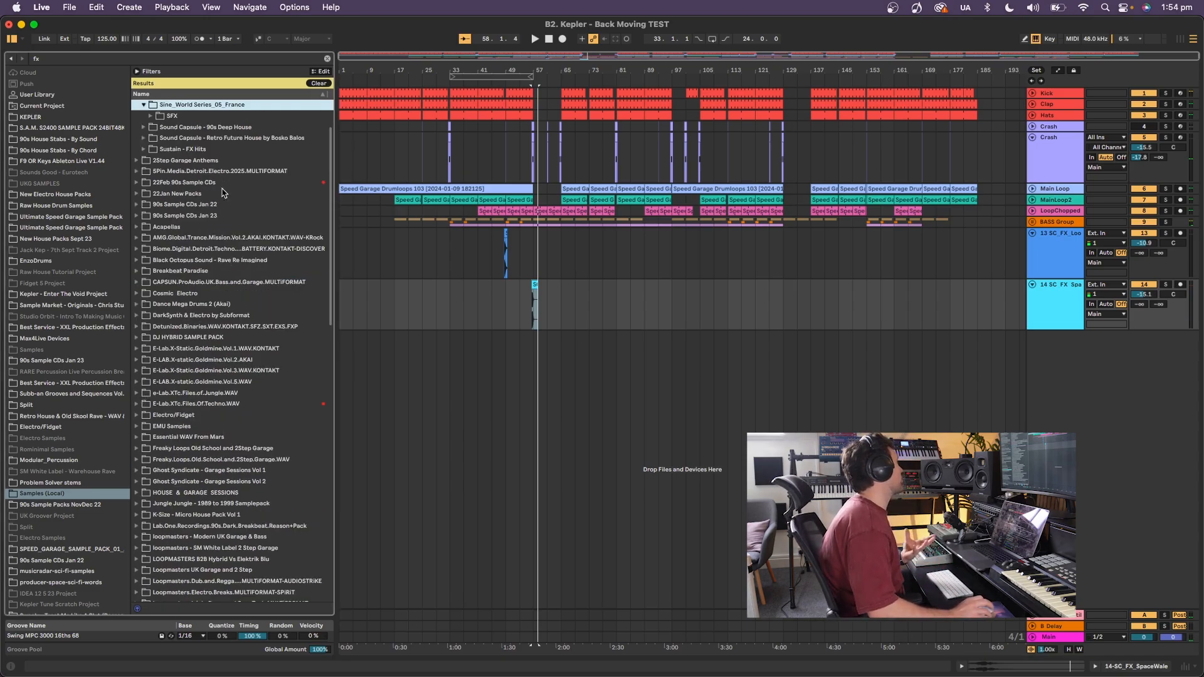
click(152, 116)
Audition the SFX samples, add SN_FR_132_FX_12.wav on a new audio track at bar 57 and set the track's volume to -16.0 dB.
click(204, 183)
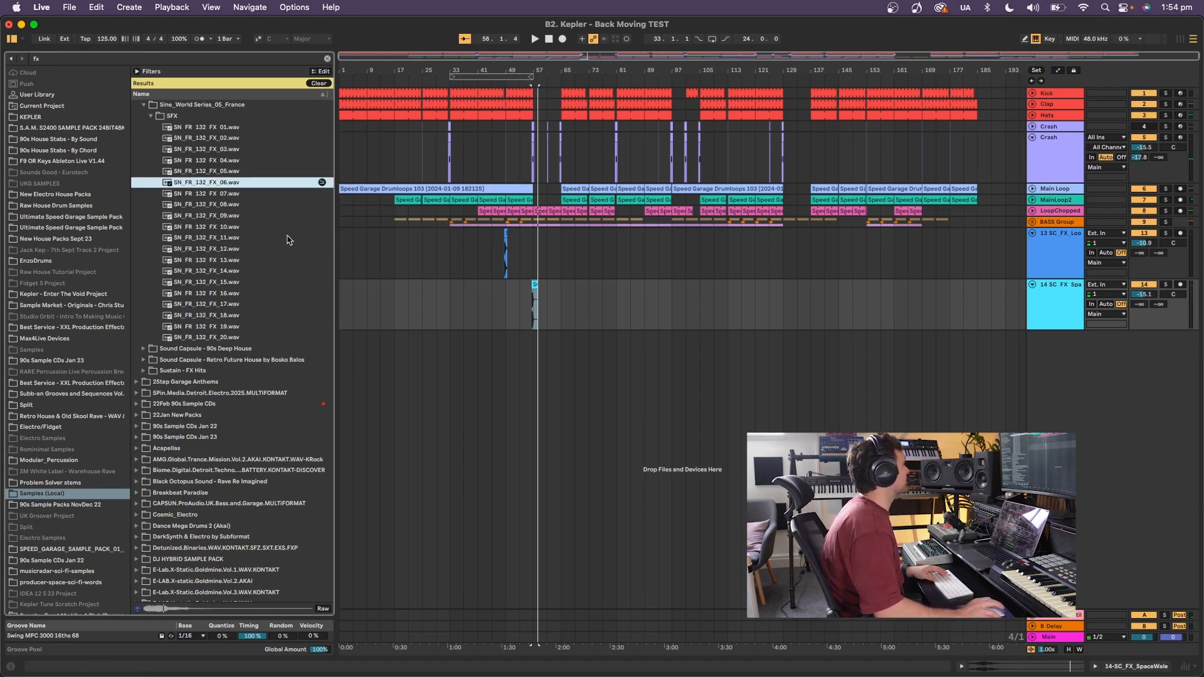
click(267, 239)
key(Down)
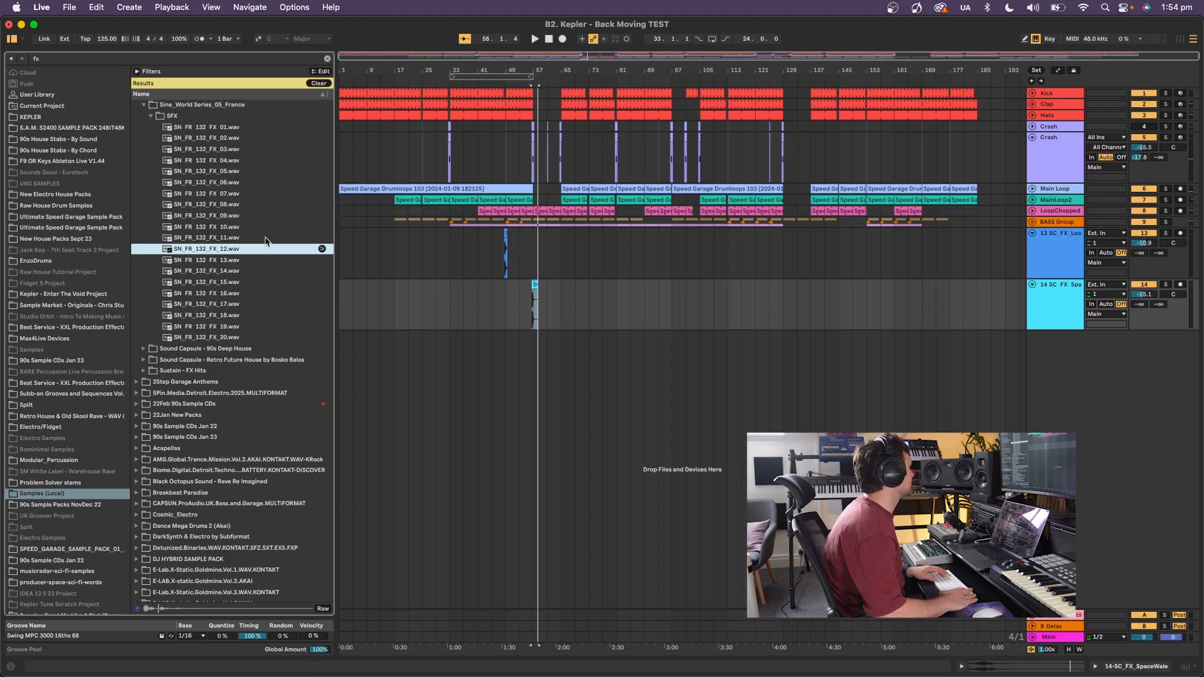
scroll(253, 246, down, 1)
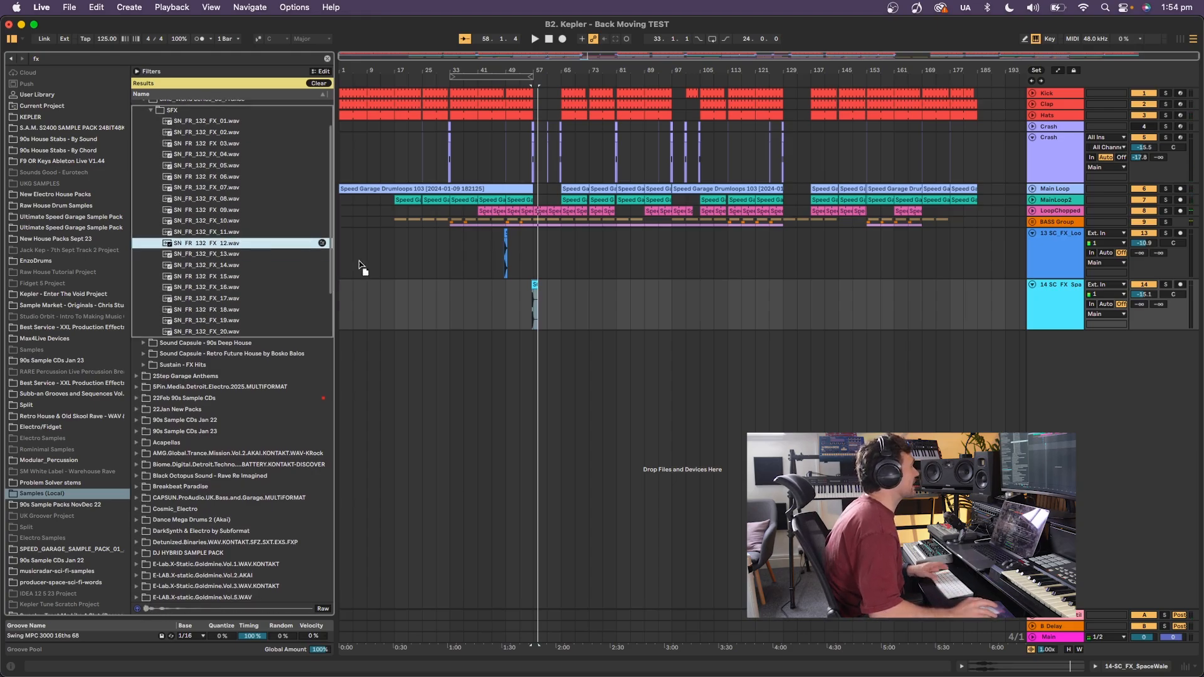
drag(252, 243, 535, 355)
key(space)
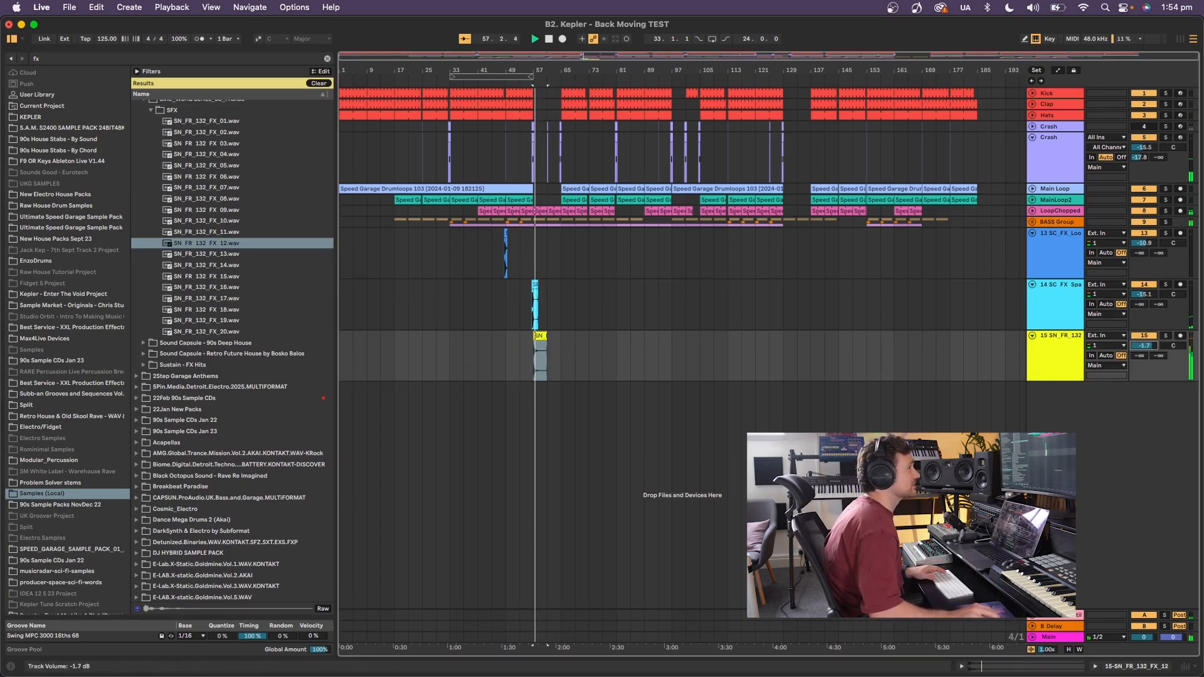
drag(1143, 355, 1110, 358)
Audition SN_FR_132_FX_16.wav, add it as a clip on a new audio track at bar 59 and stop playback.
click(195, 288)
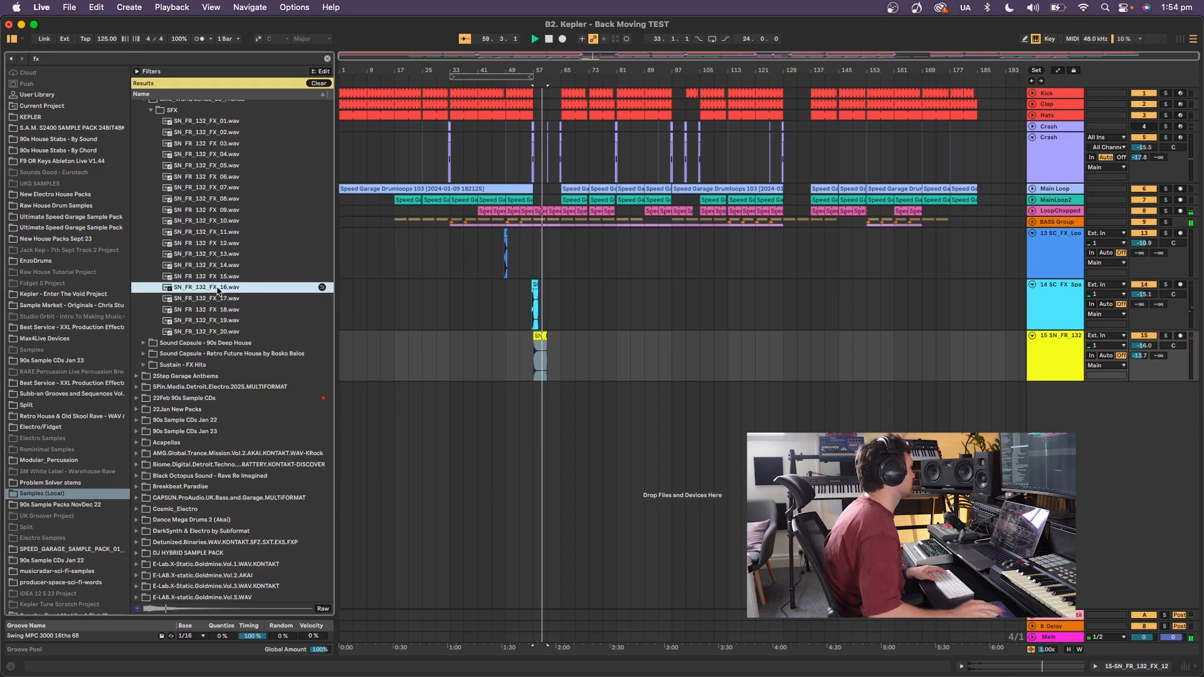
mouse_move(196, 291)
mouse_down()
mouse_move(530, 414)
mouse_move(552, 408)
mouse_move(527, 394)
mouse_move(536, 396)
mouse_up()
key(space)
scroll(560, 161, up, 5)
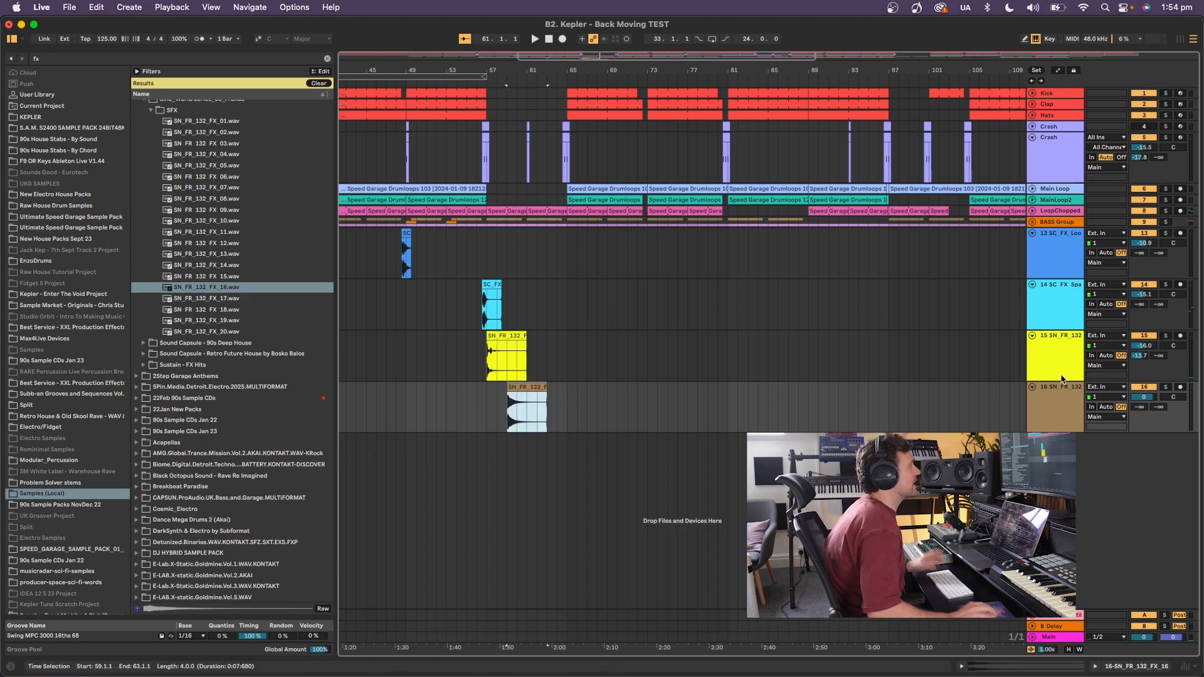
During playback, set the SN_FR_132_FX_16 track's volume to -24.6 dB and copy the SC_FX_Looping clip to bar 64.3.
key(space)
drag(1147, 400, 1141, 359)
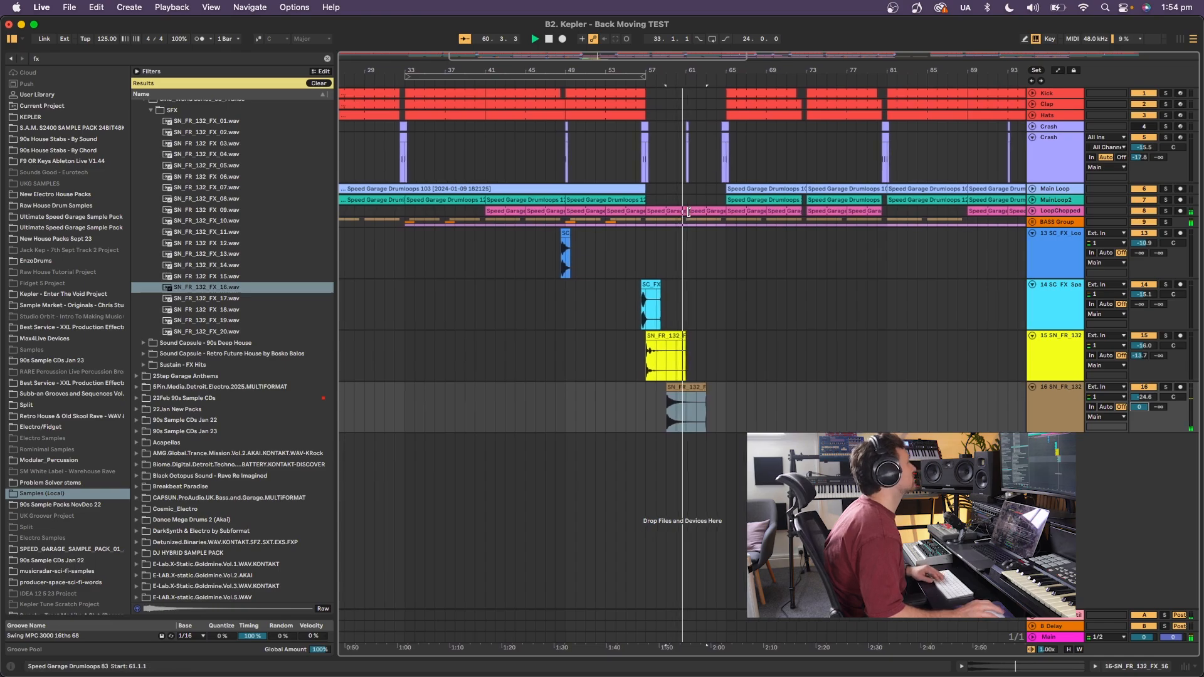
drag(556, 234, 720, 241)
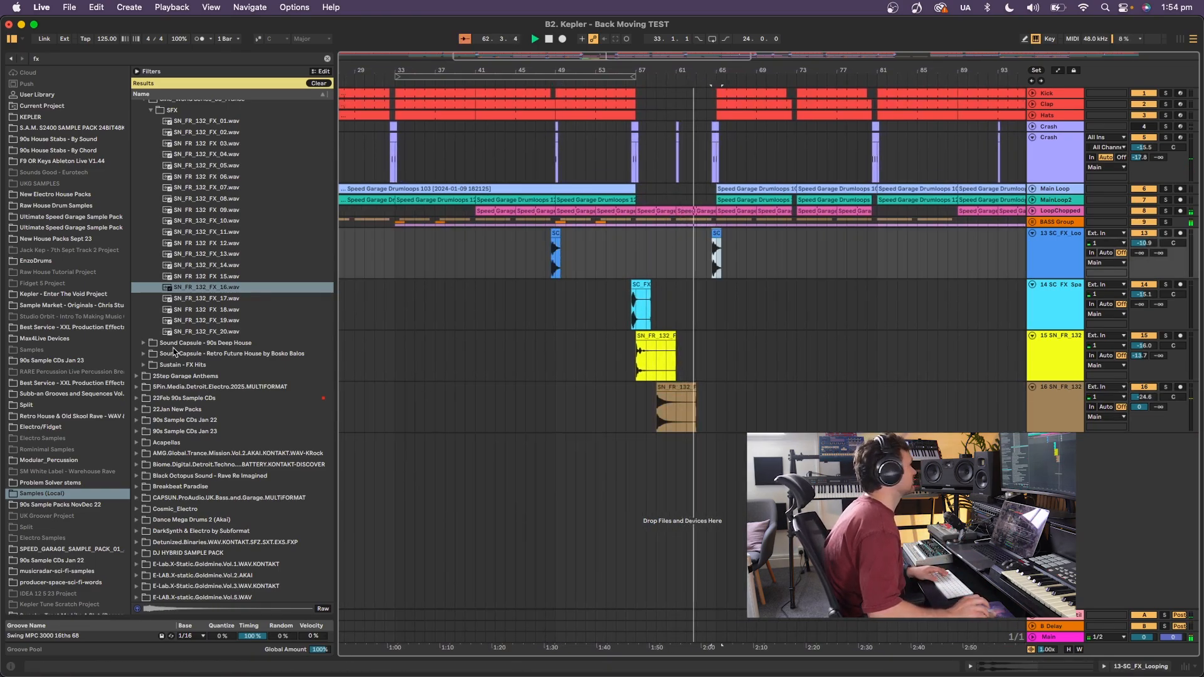
Search the sample library for vox and open the Fx folder of the Sine - Artist Series 08 pack.
scroll(206, 282, up, 3)
scroll(206, 282, up, 2)
click(149, 164)
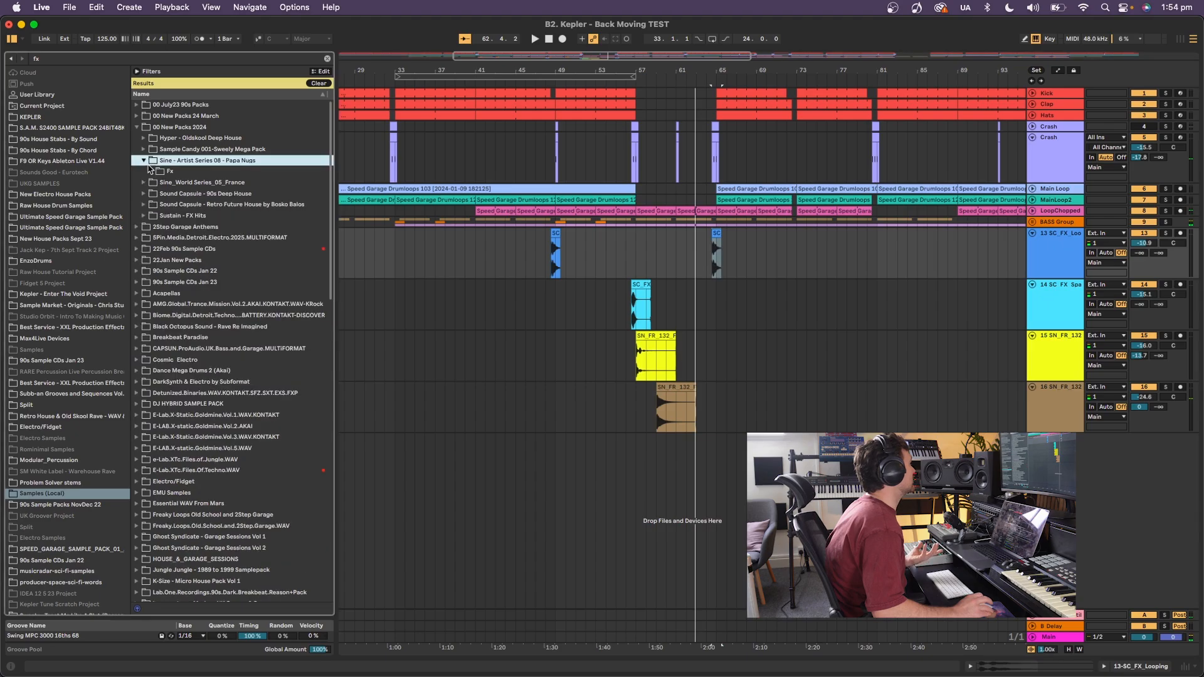
click(204, 59)
text(v)
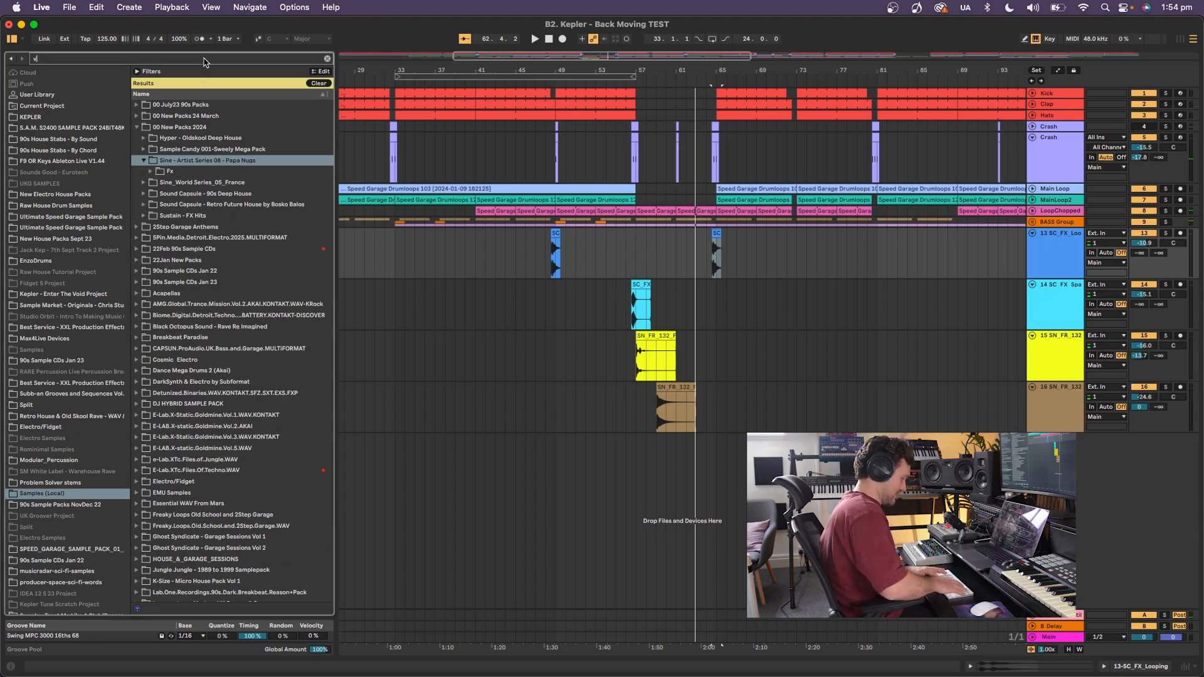
text(ox)
click(156, 183)
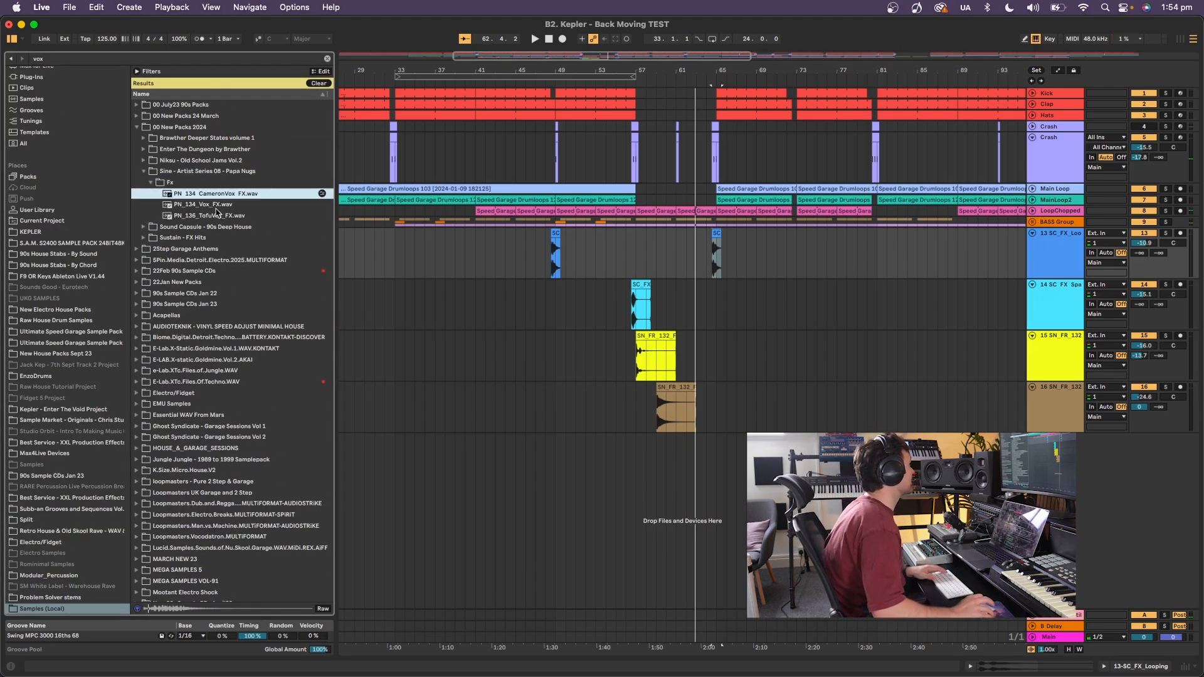
Add PN_134_Vox_FX.wav as a clip on a new audio track at bar 63, play it and set the track's volume to -13.2 dB.
click(216, 209)
drag(215, 213, 689, 458)
key(space)
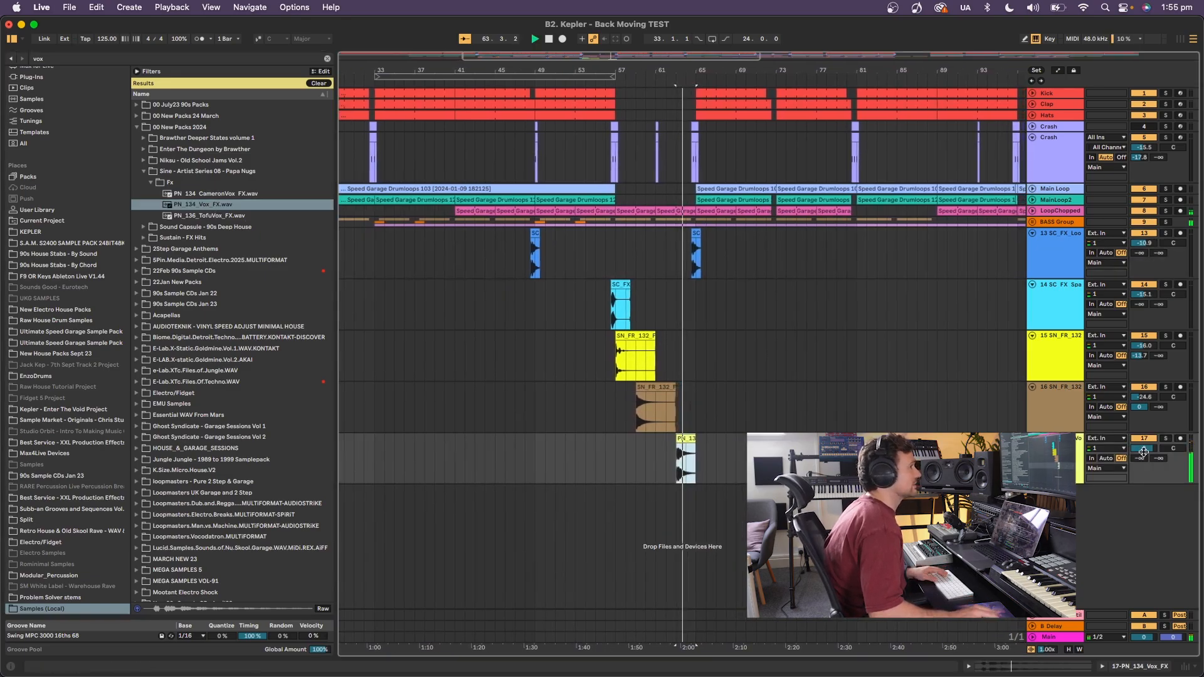
Audition the other vox effects, add PN_134_CameronVox_FX.wav on a new audio track at bar 65 and set its volume to -14.8 dB.
click(212, 216)
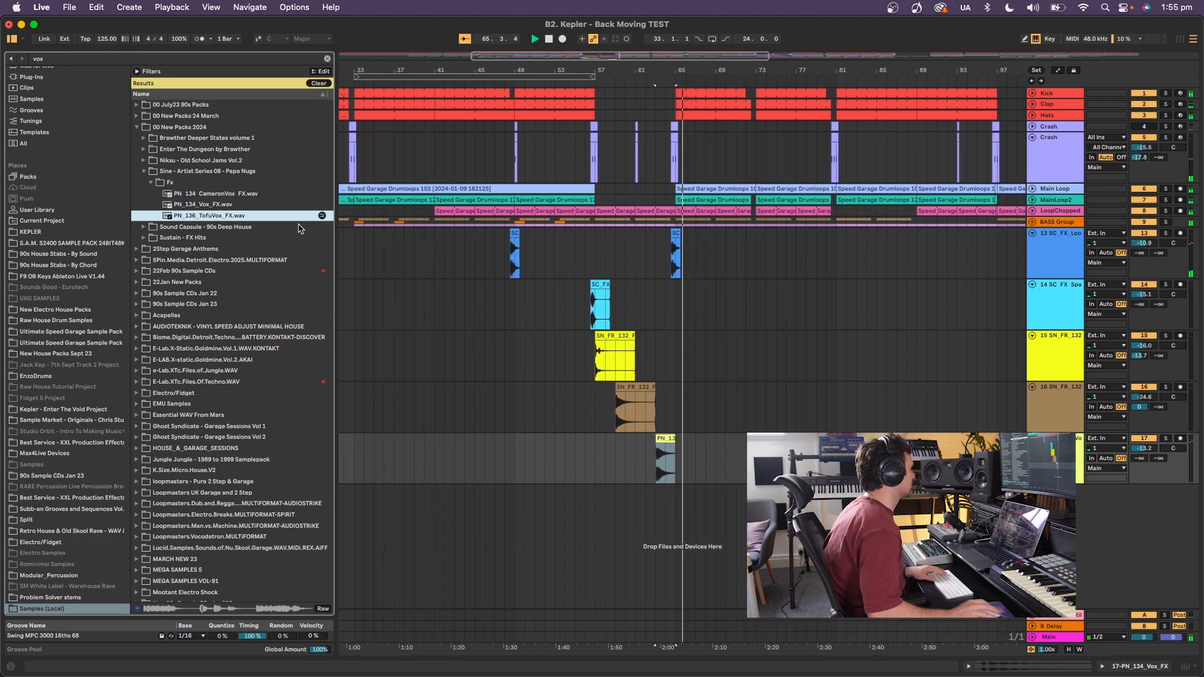
click(249, 194)
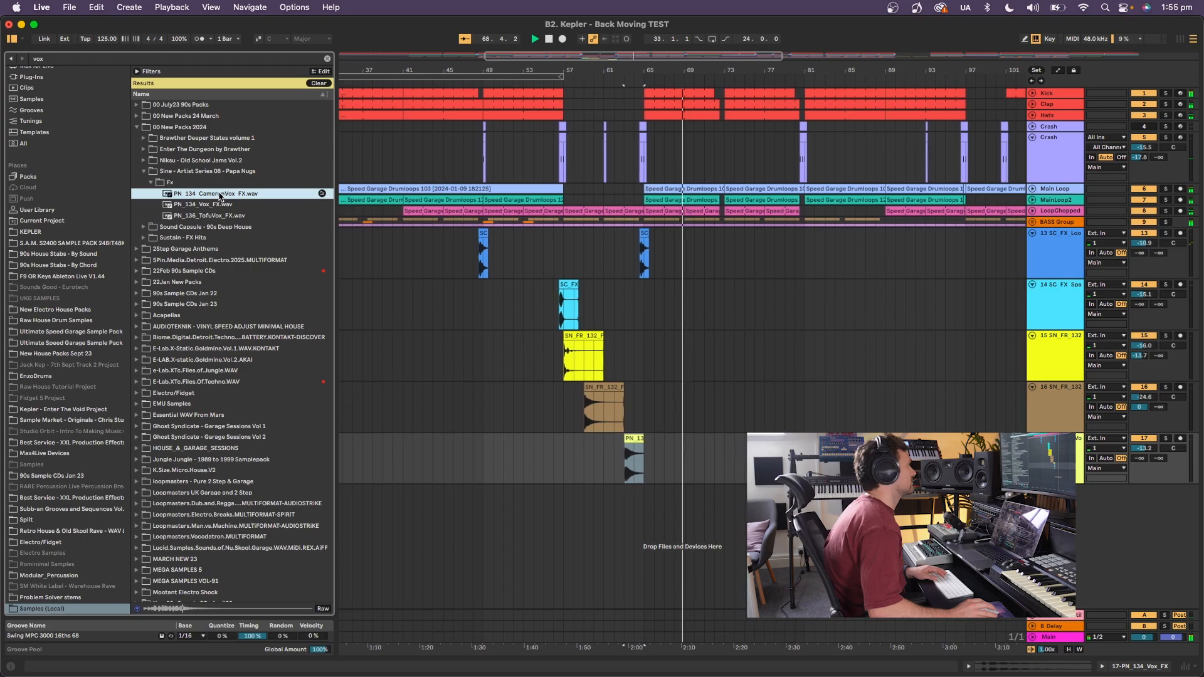
drag(224, 198, 672, 500)
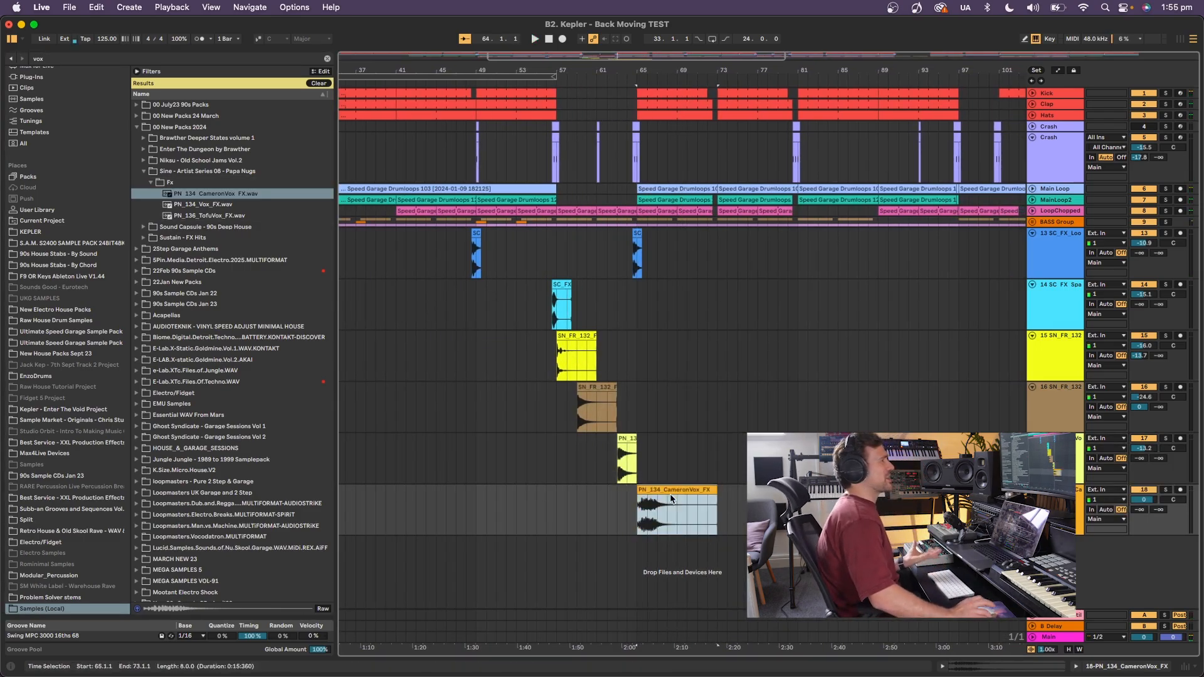
drag(1144, 500, 1145, 508)
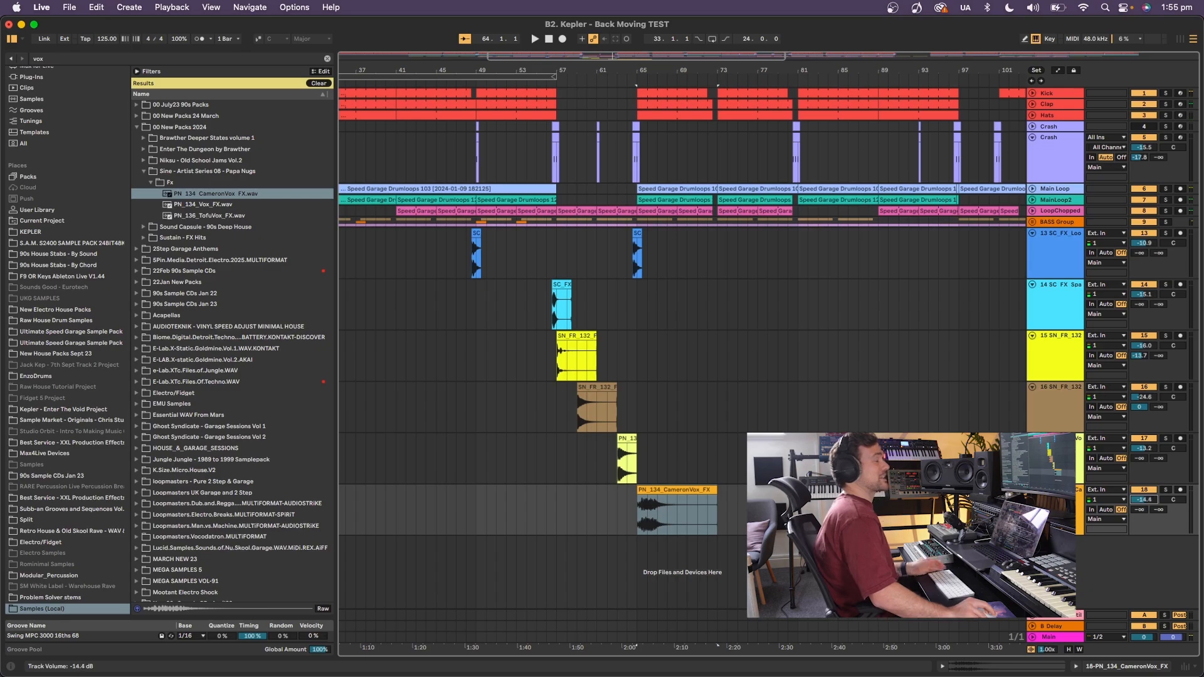
Play from bar 47, set the SC_FX_SpaceWale track to -15.5 dB panned slightly left, and pan the SN_FR_132_FX_12 track slightly right.
drag(521, 73, 491, 172)
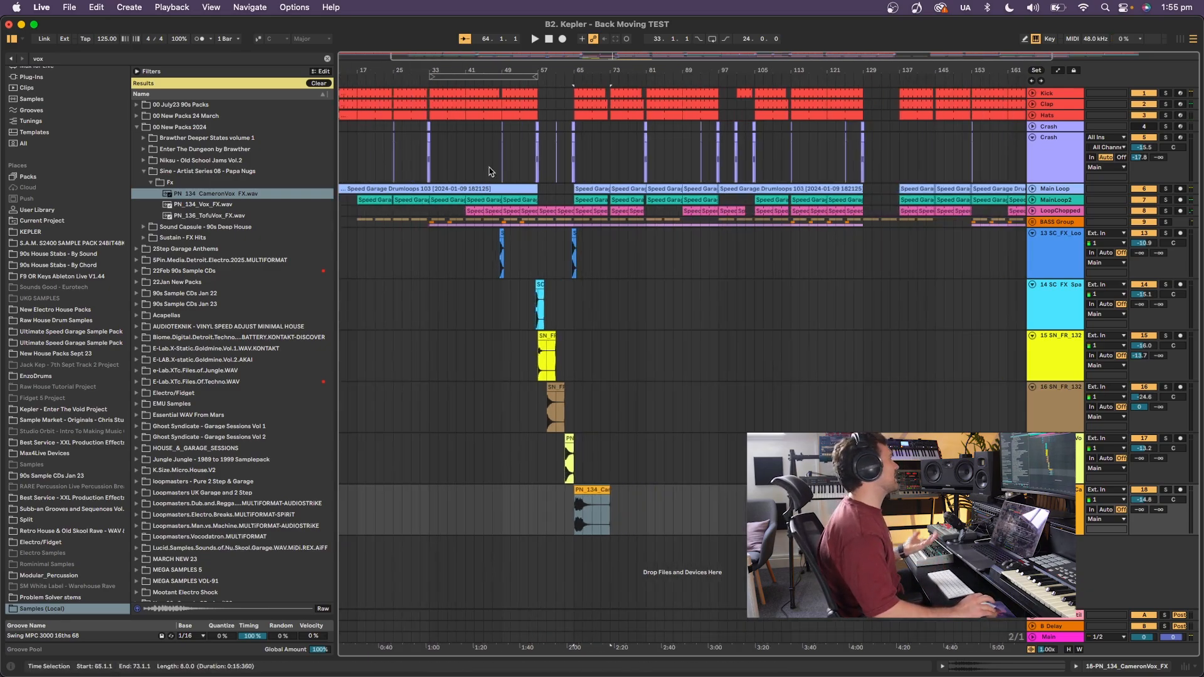
click(495, 247)
key(space)
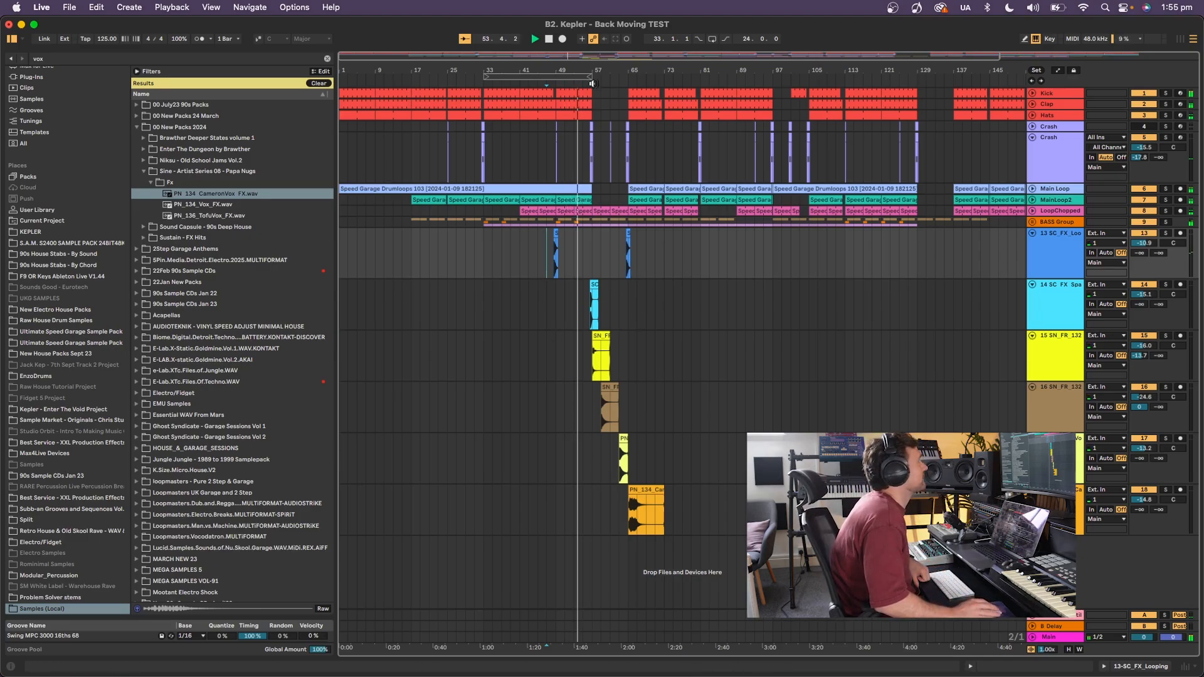
drag(594, 70, 594, 141)
drag(1145, 294, 1173, 302)
drag(1183, 347, 1183, 338)
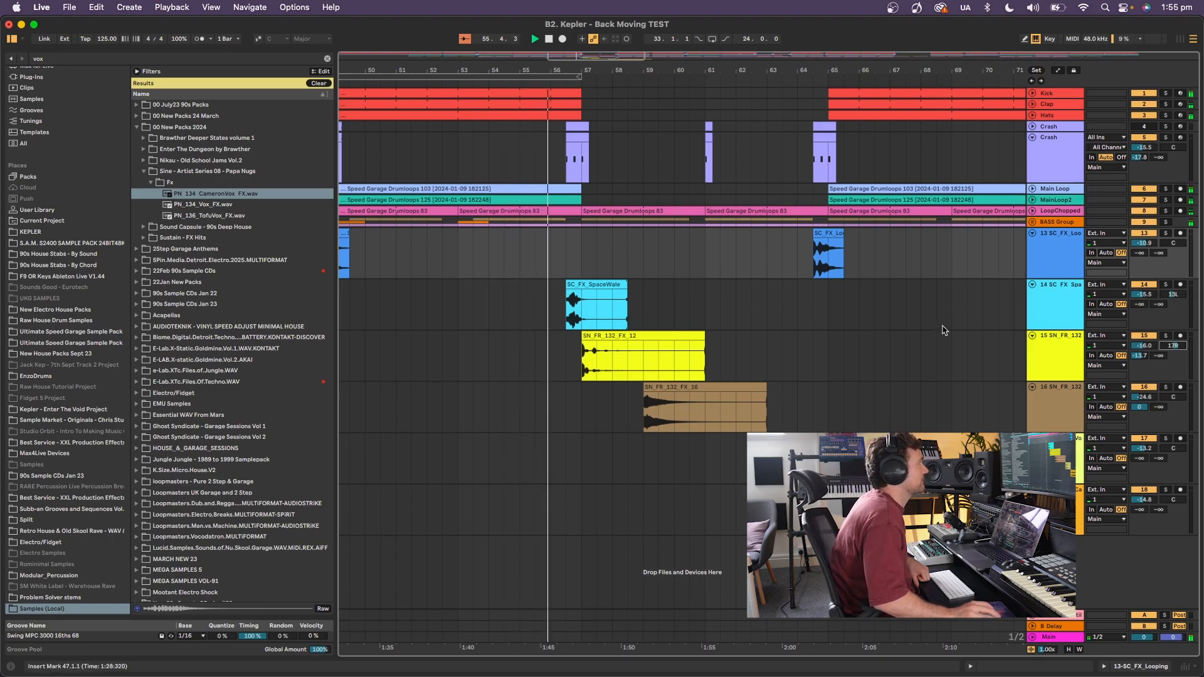
Remove the kick from 56.3 to bar 57, under the start of the SC_FX_SpaceWale clip.
click(564, 92)
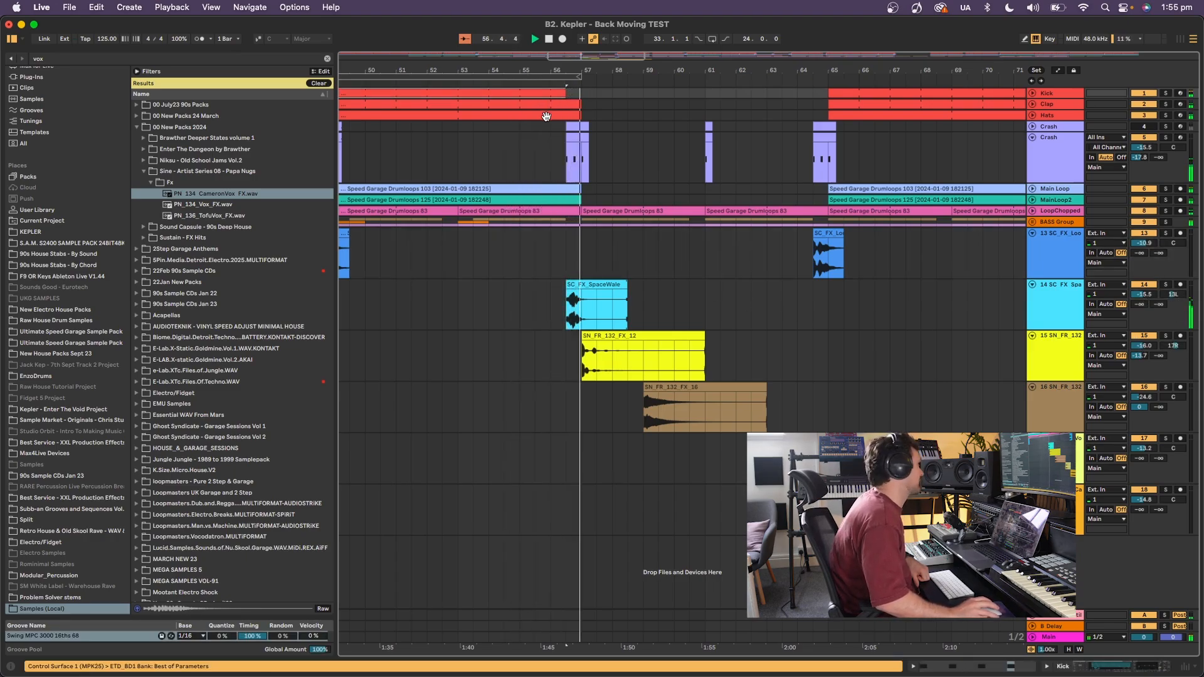
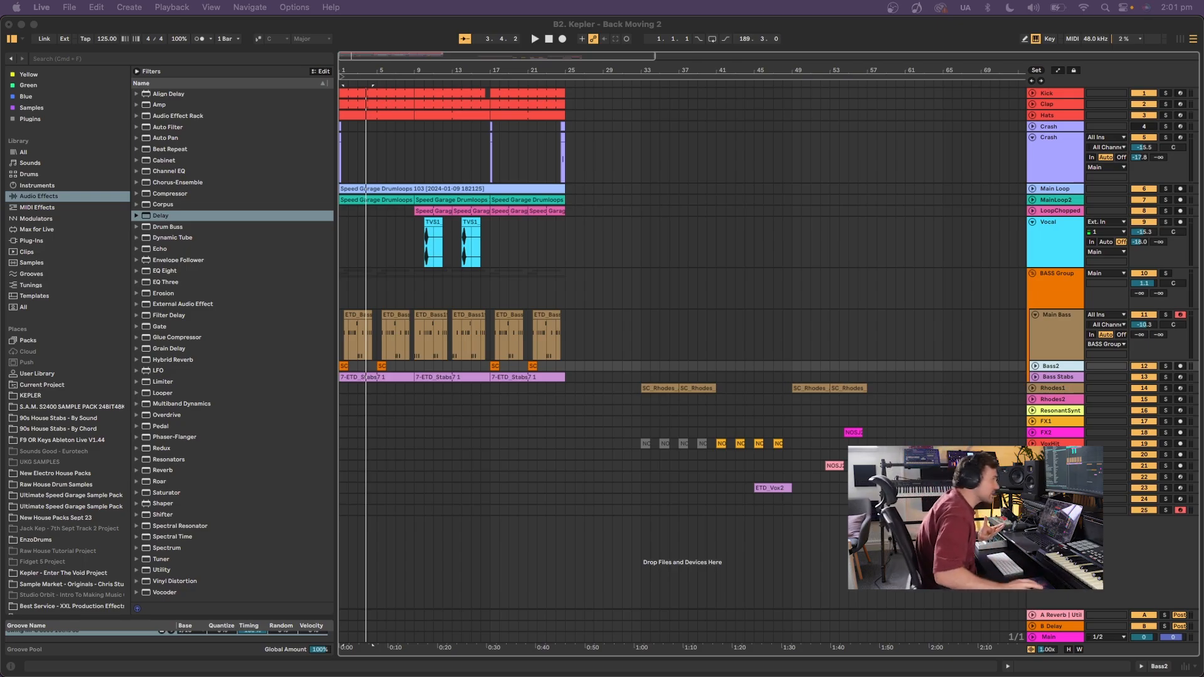
click(395, 314)
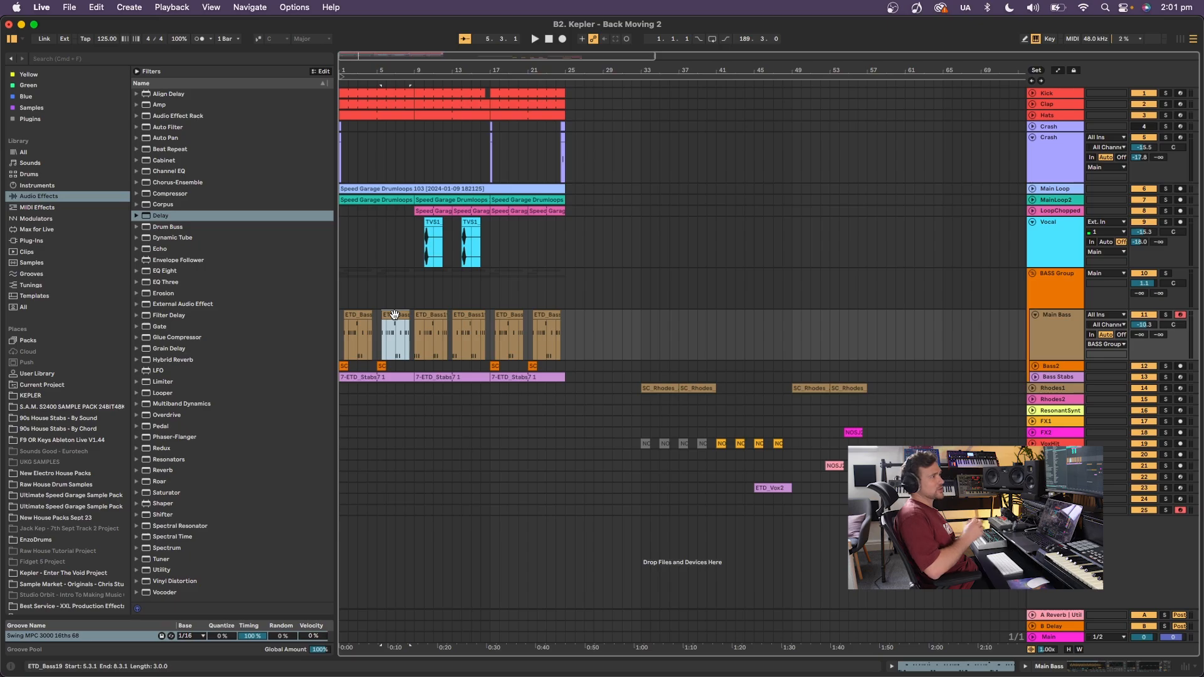
click(1059, 330)
key(super+d)
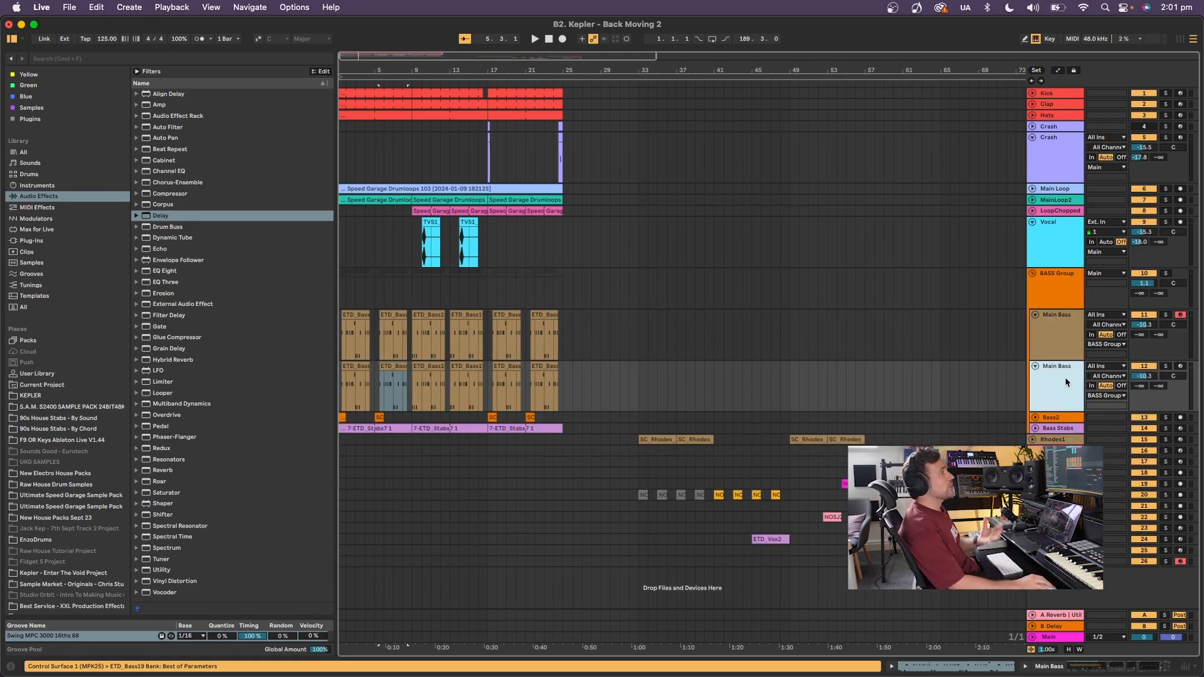
click(359, 368)
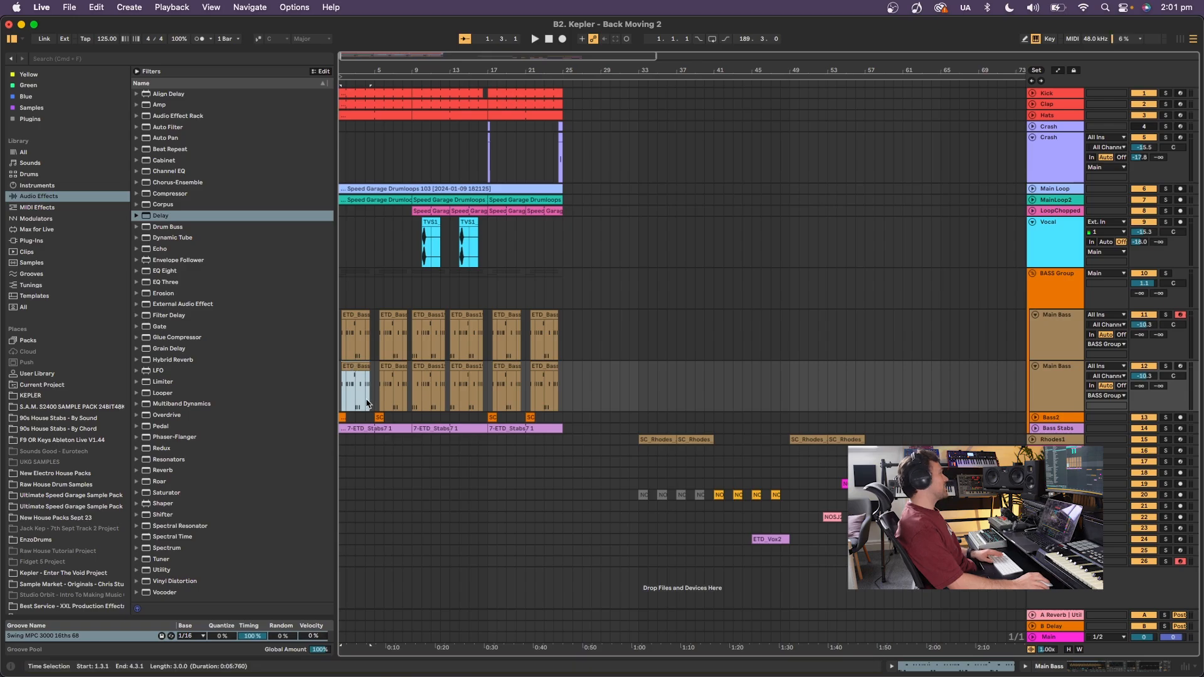
click(1059, 374)
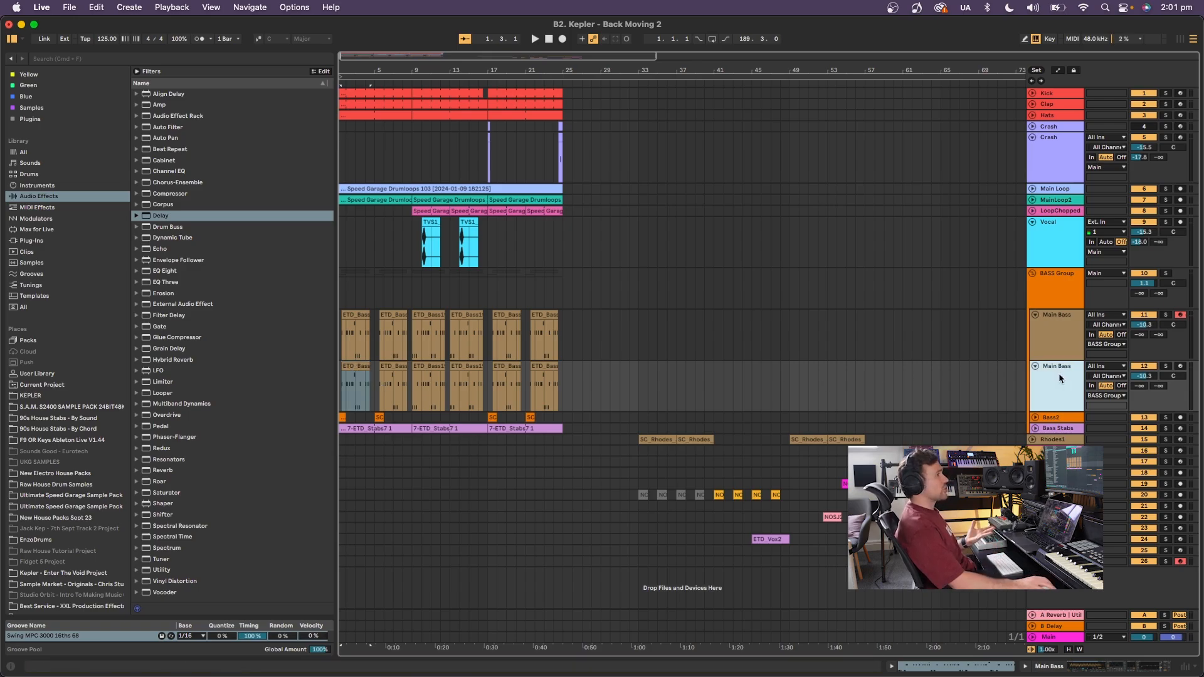
key(Delete)
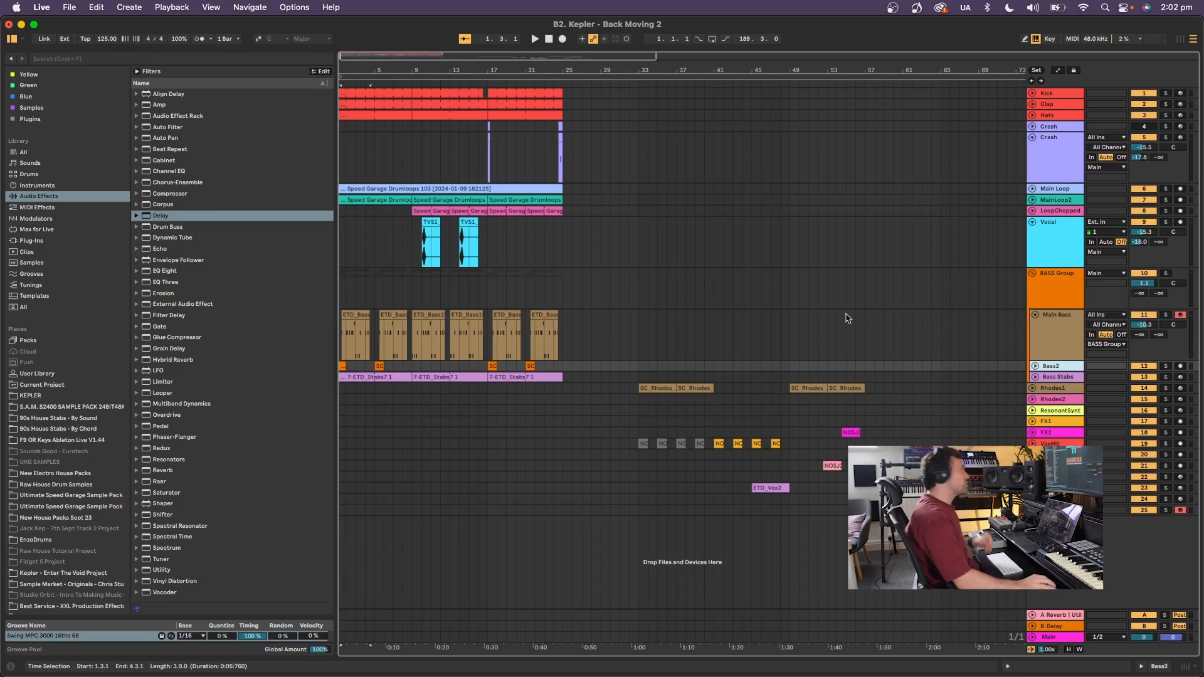
Play the arrangement from the first clip on the Vocal track at bar 10.
click(429, 224)
key(space)
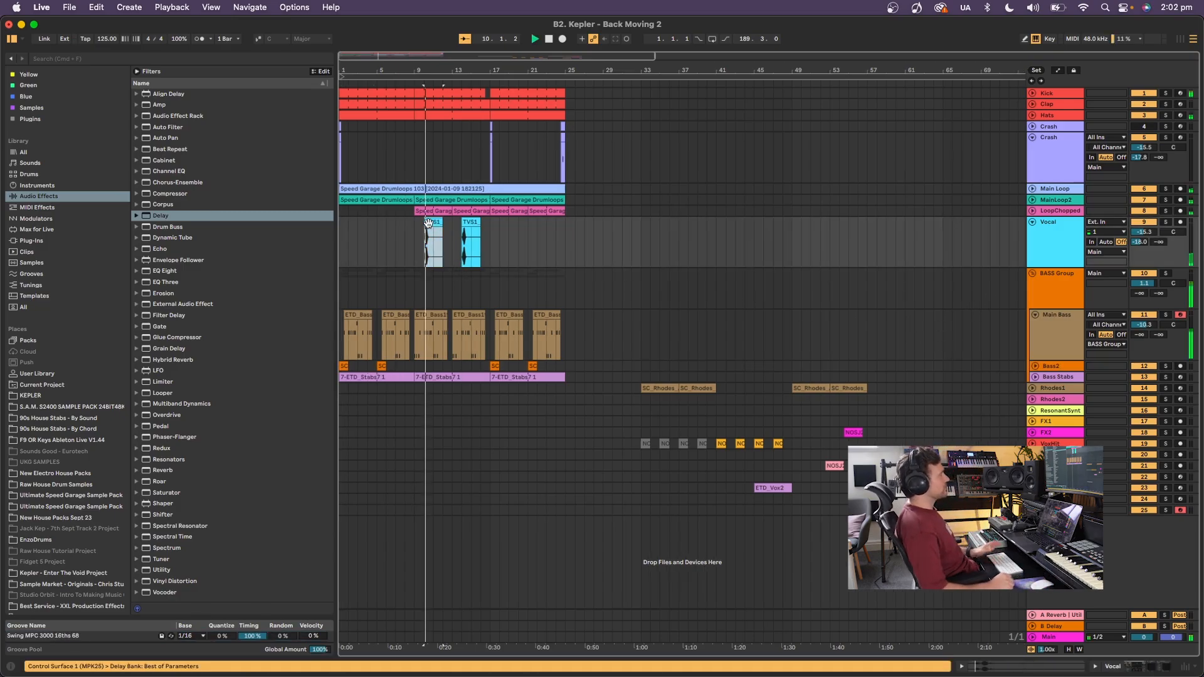
key(space)
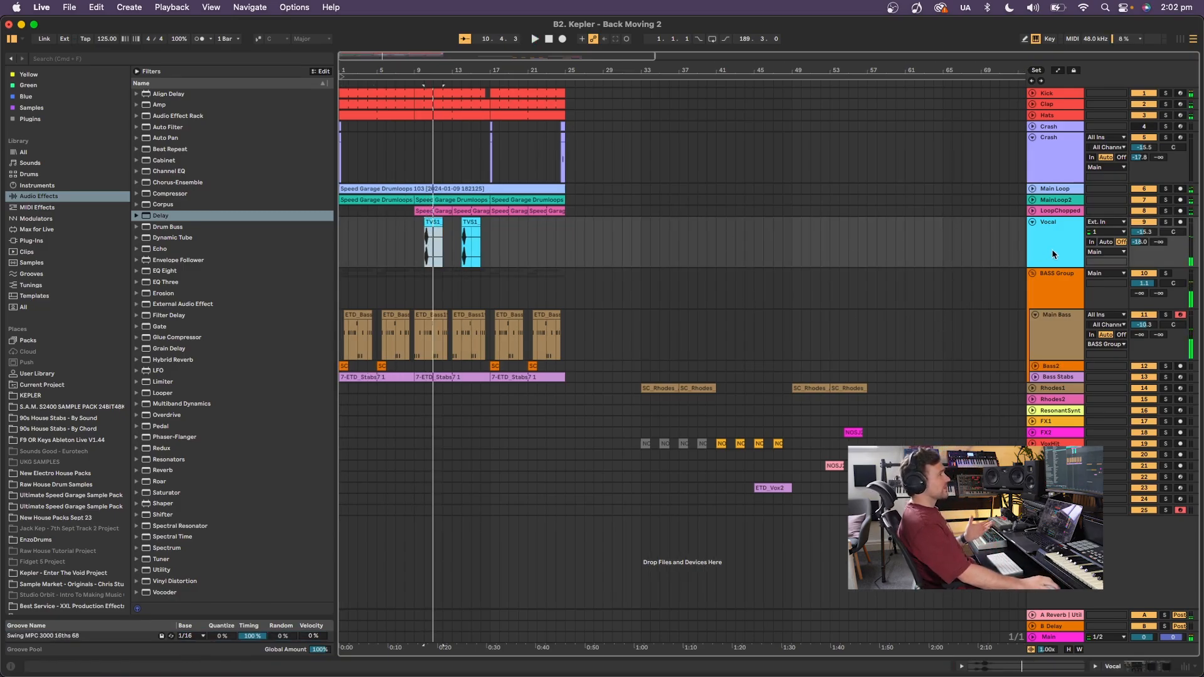
Insert a new MIDI track directly below the Vocal track and load a Drum Rack onto it.
click(1054, 250)
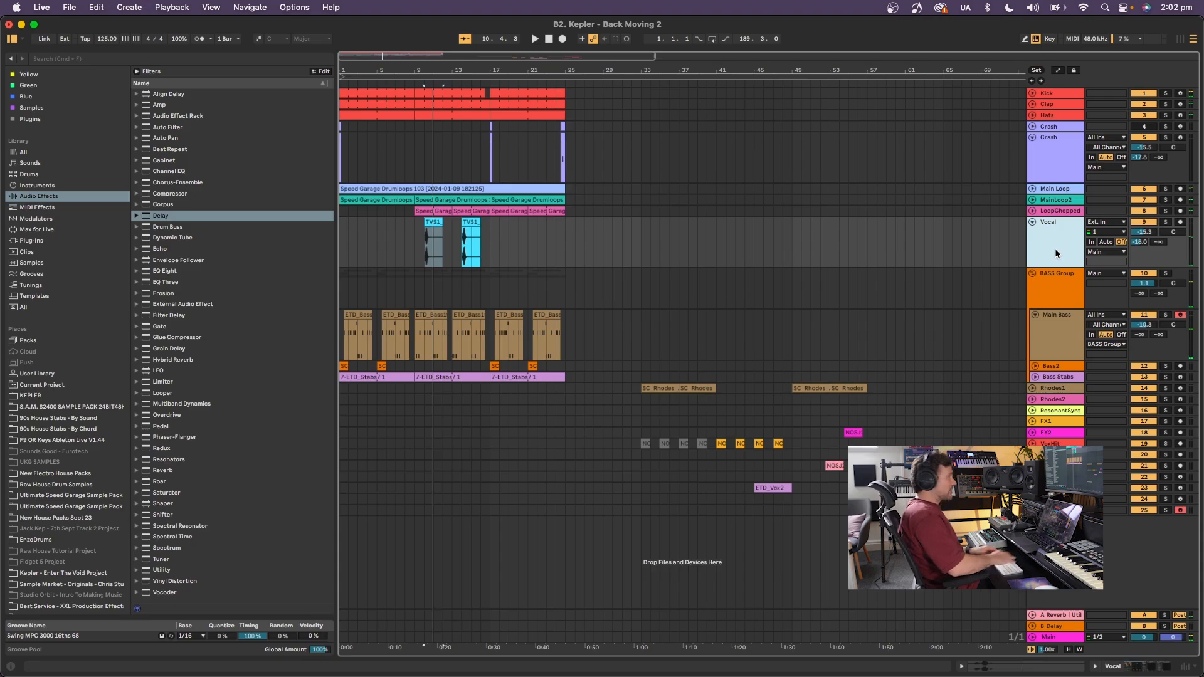
key(super+shift+t)
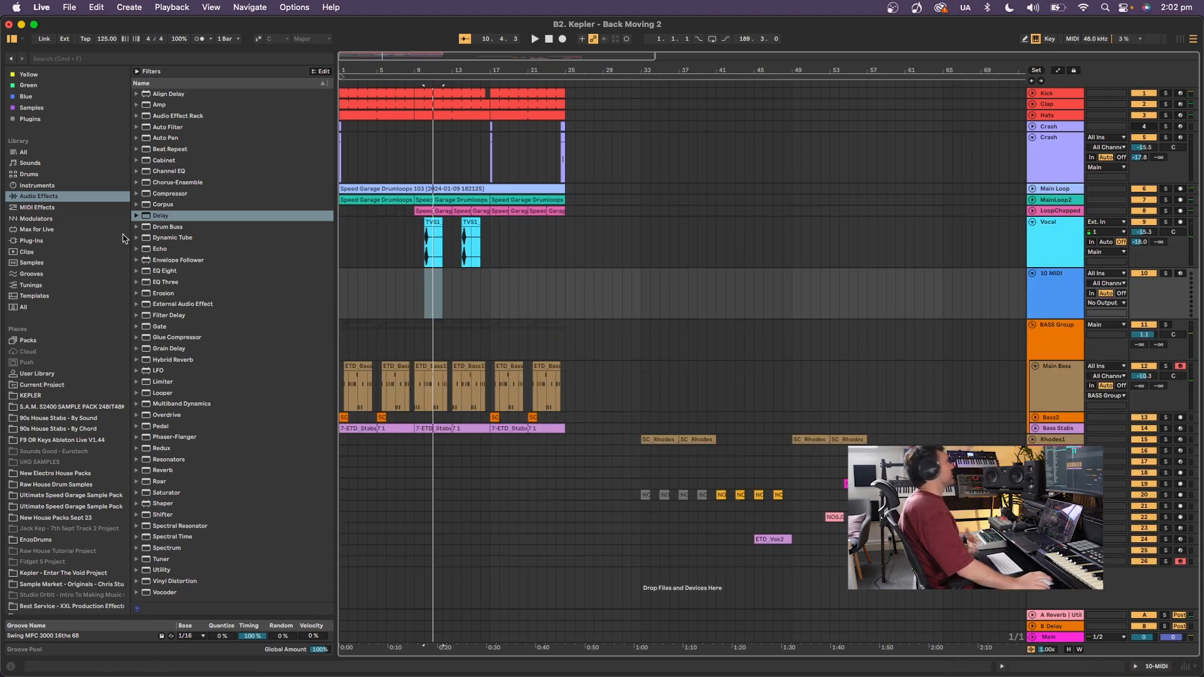
click(440, 242)
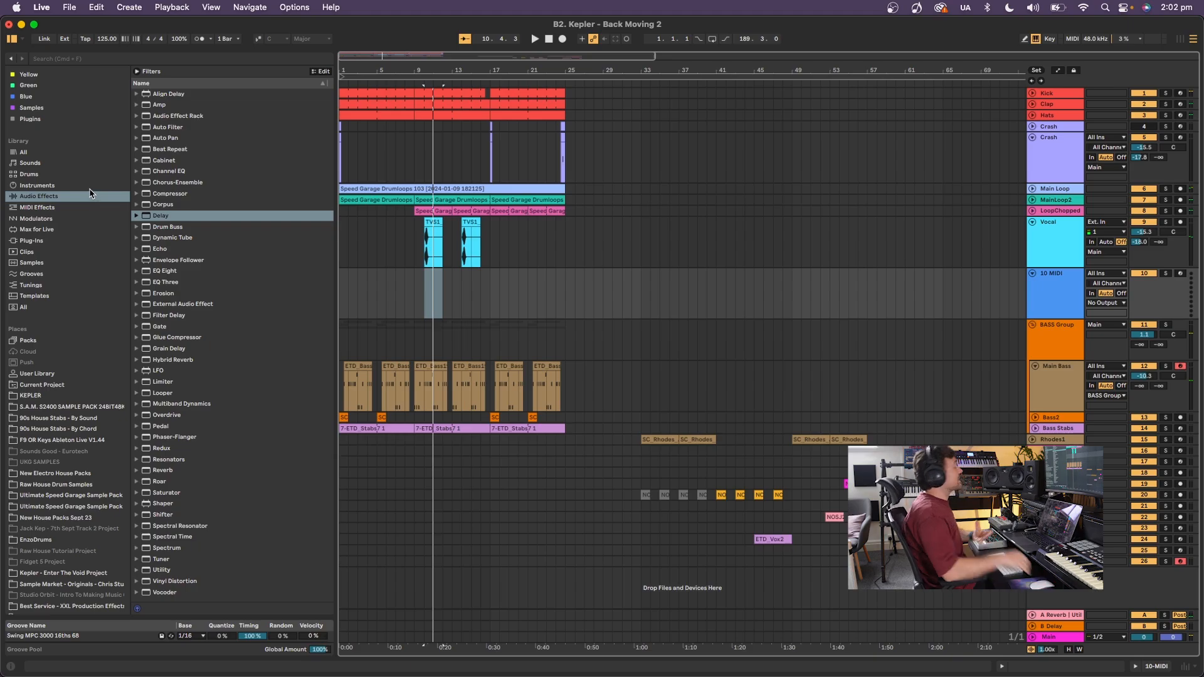
click(37, 185)
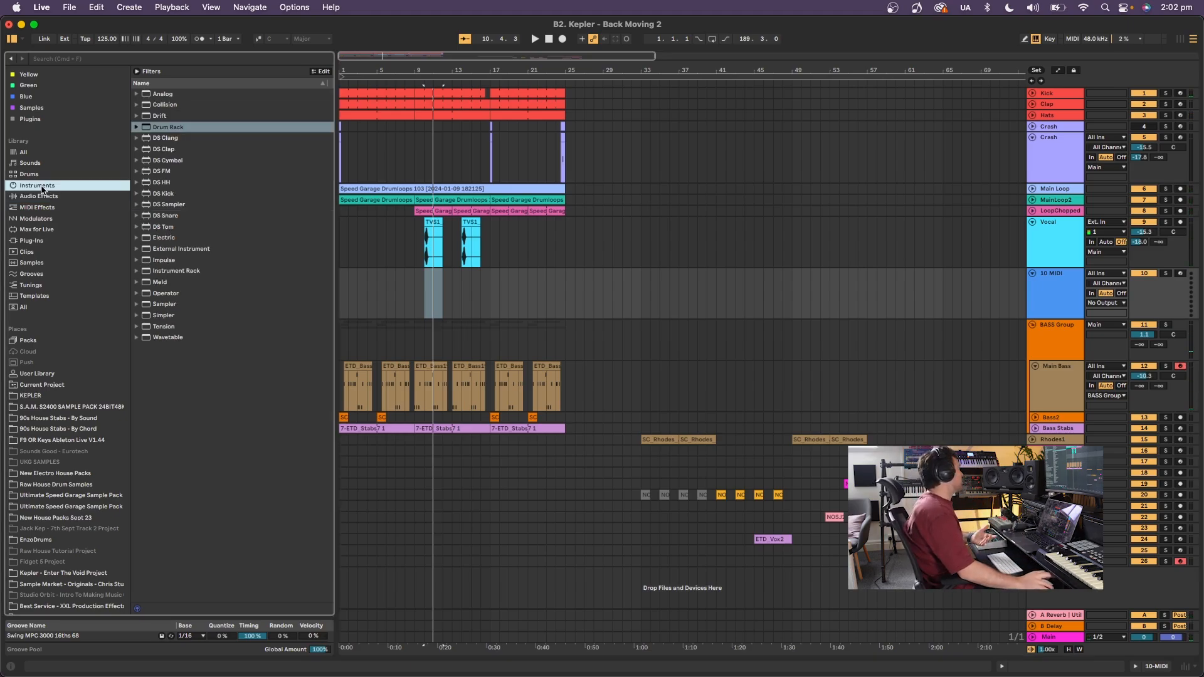
drag(185, 128, 388, 298)
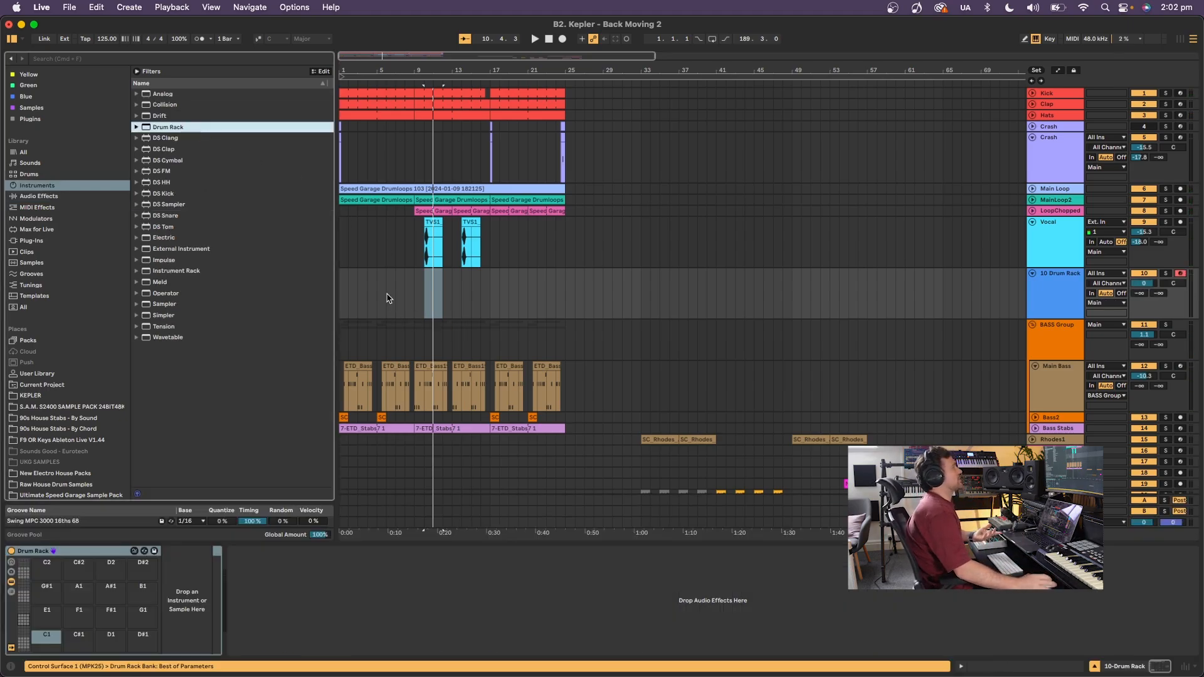
Load the first TVS1 vocal clip's sample onto the Drum Rack's A1 pad and audition it.
click(431, 225)
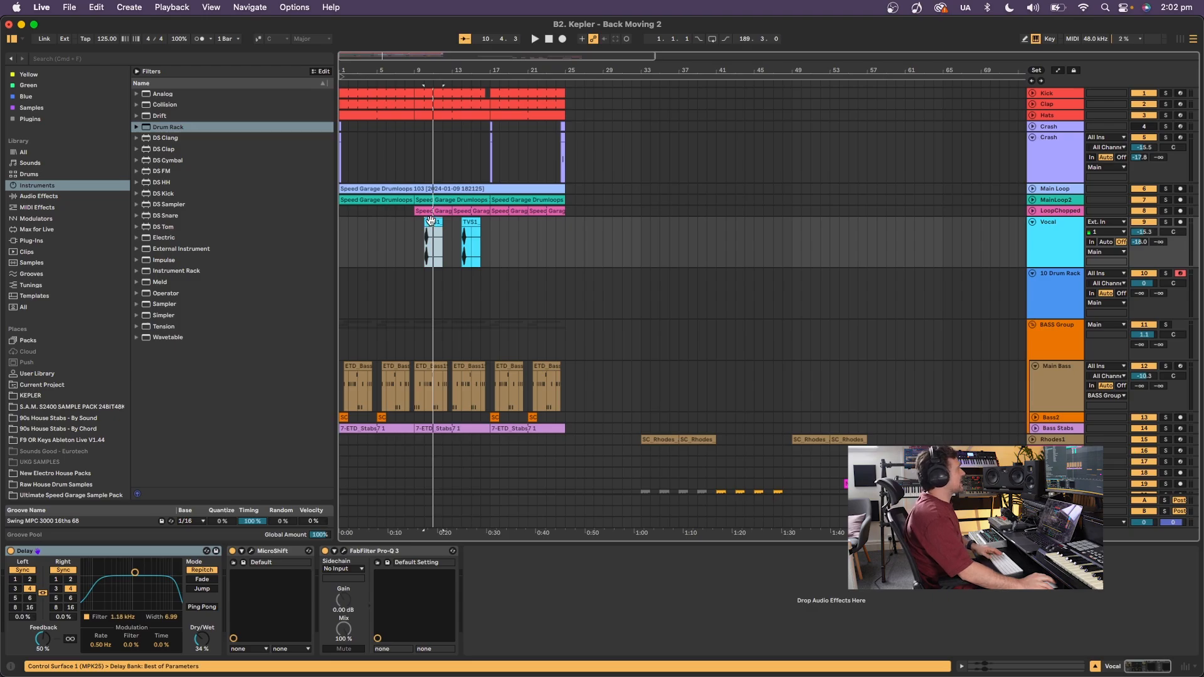
click(1056, 284)
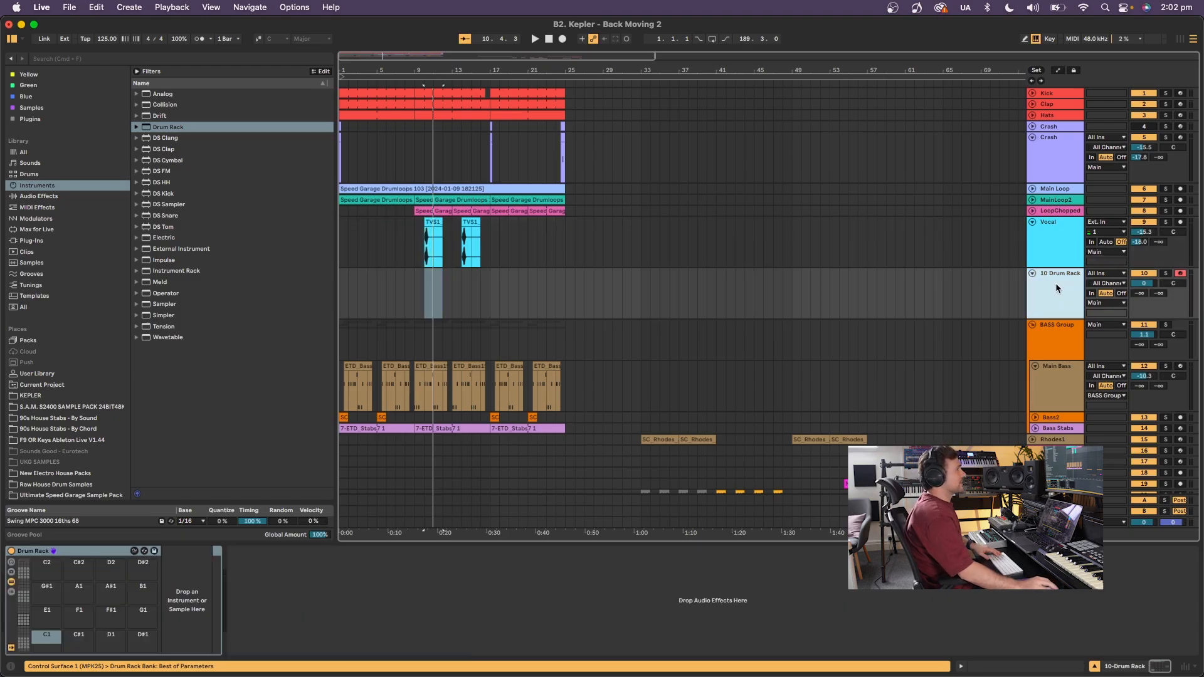
click(431, 218)
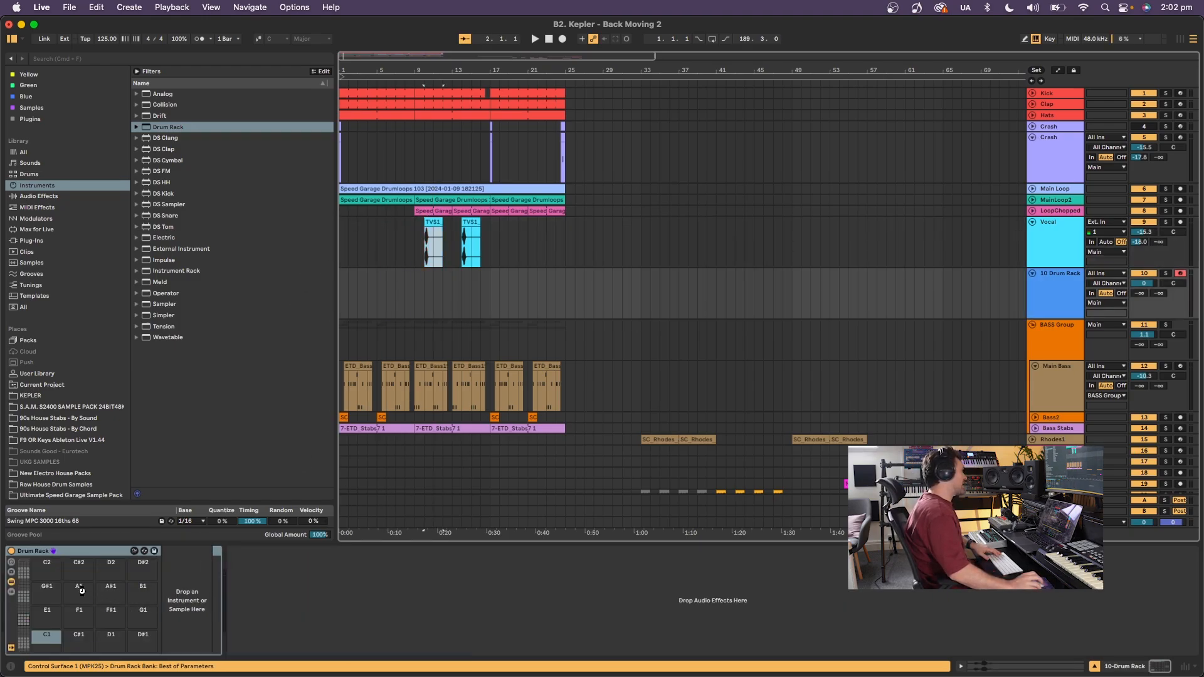
drag(82, 591, 80, 591)
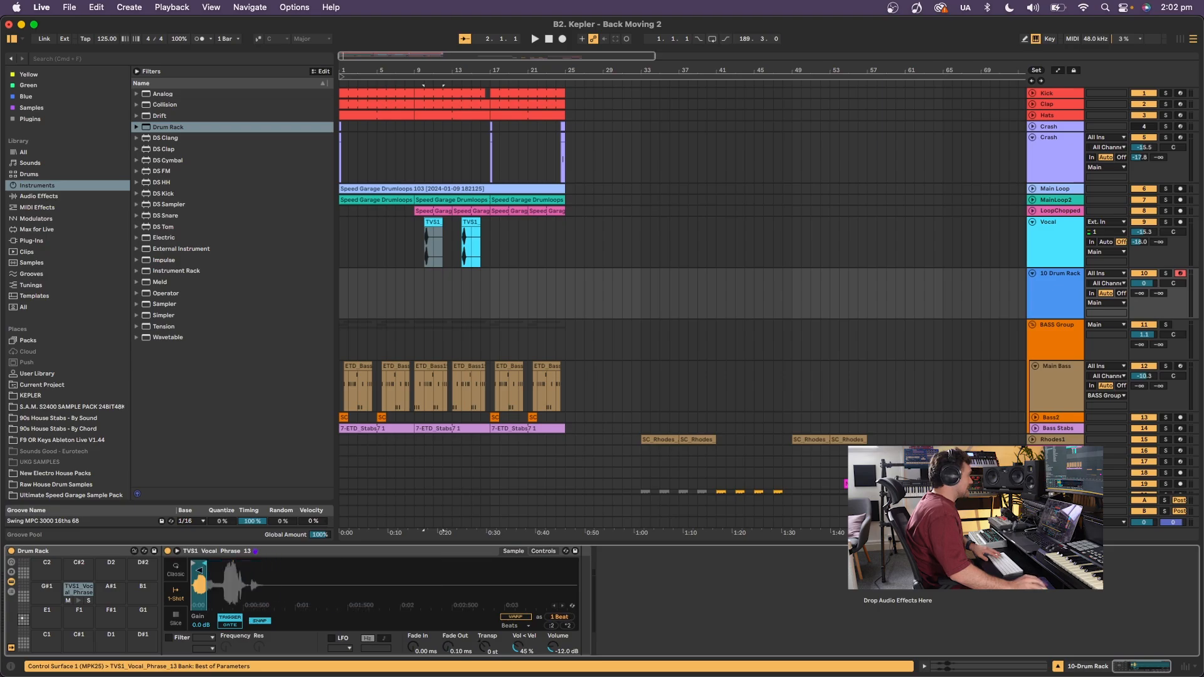
click(80, 605)
double_click(81, 593)
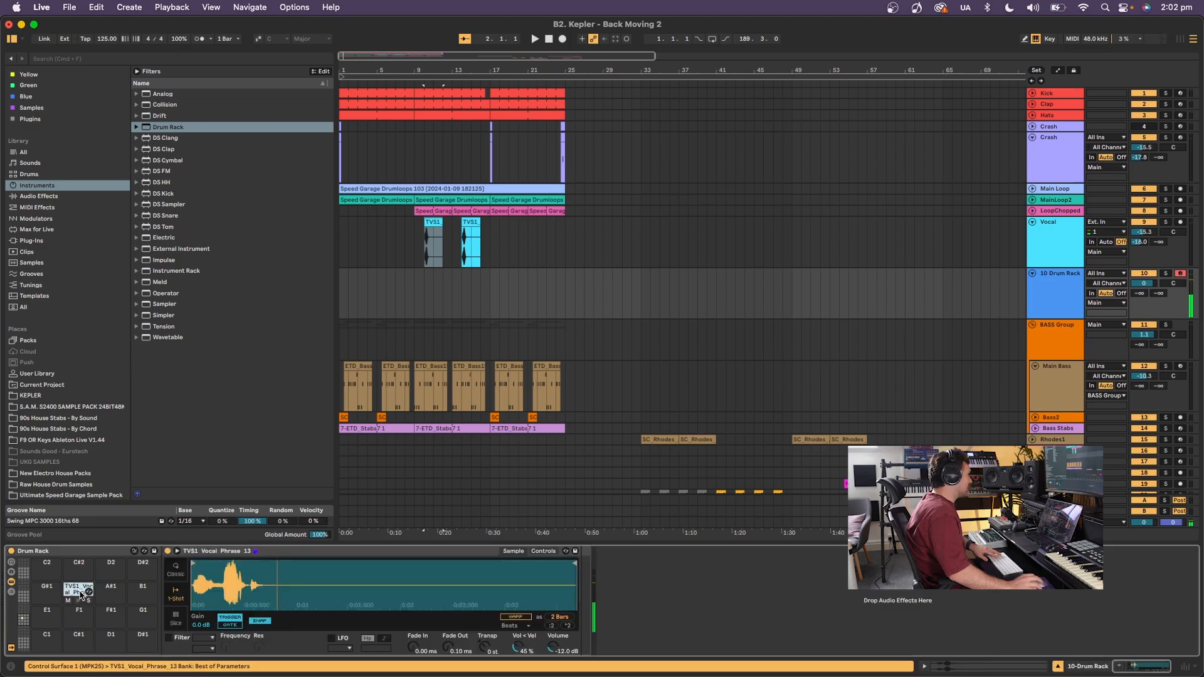
Trim the A1 pad's vocal sample to its second burst with a 21.9 ms fade-out, and audition the pad.
click(77, 593)
key(space)
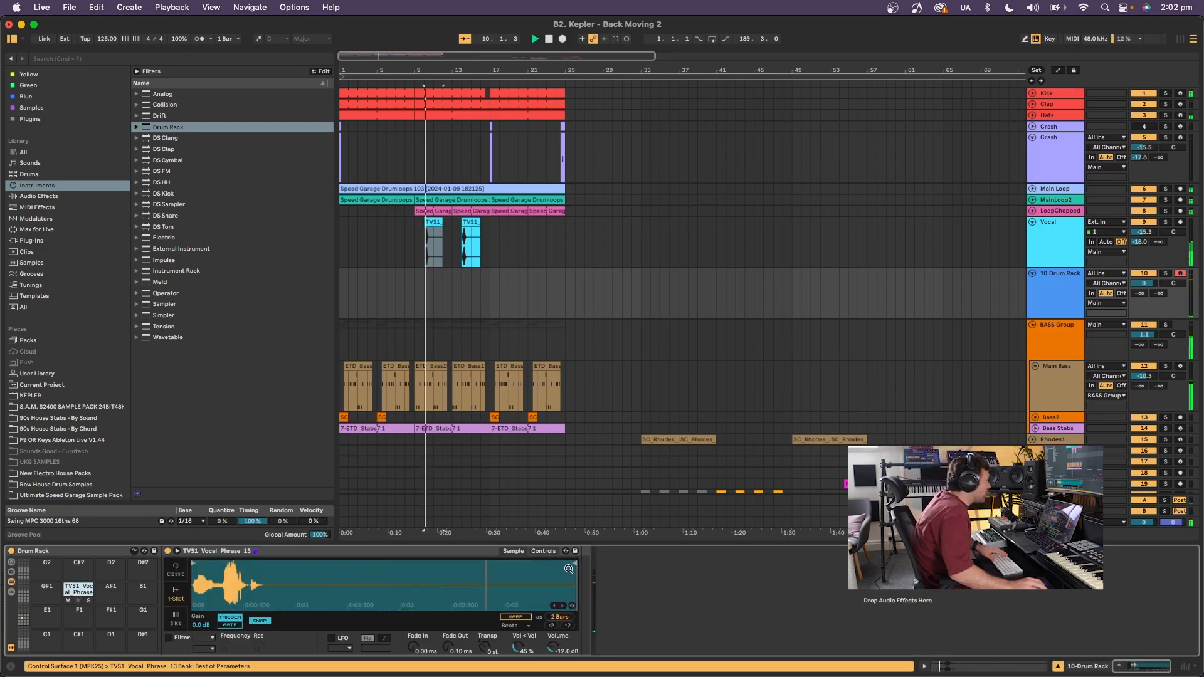
click(79, 601)
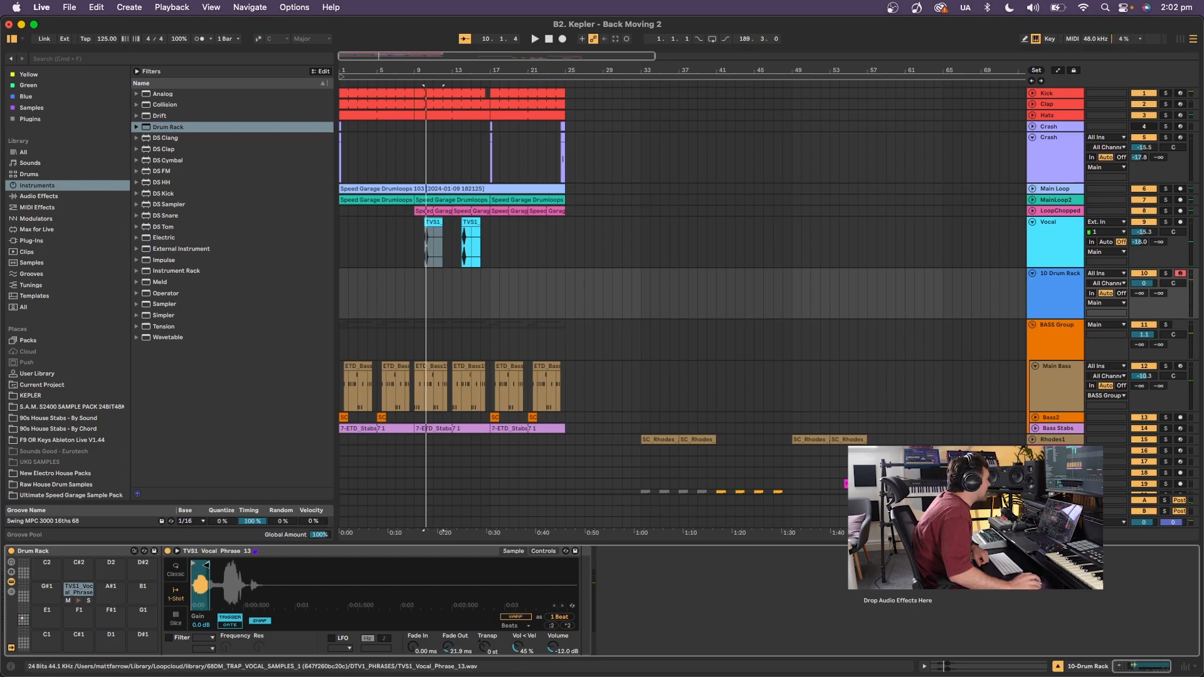
mouse_move(207, 566)
mouse_down()
mouse_move(246, 566)
mouse_move(222, 564)
mouse_up()
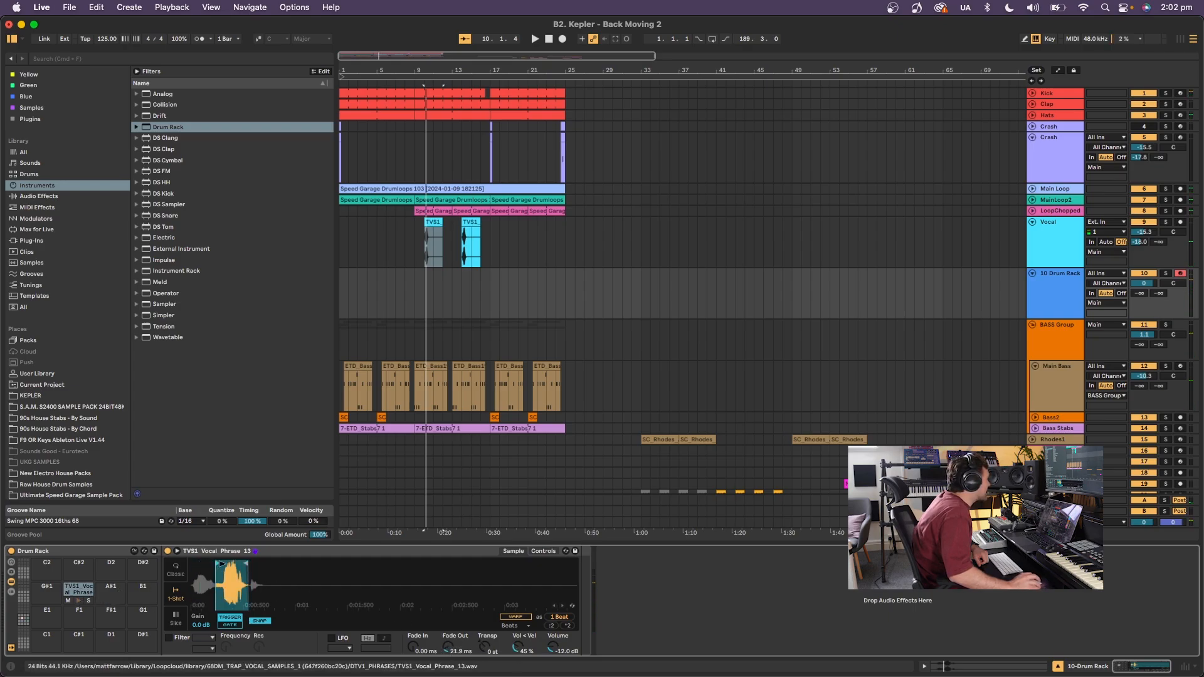
click(79, 602)
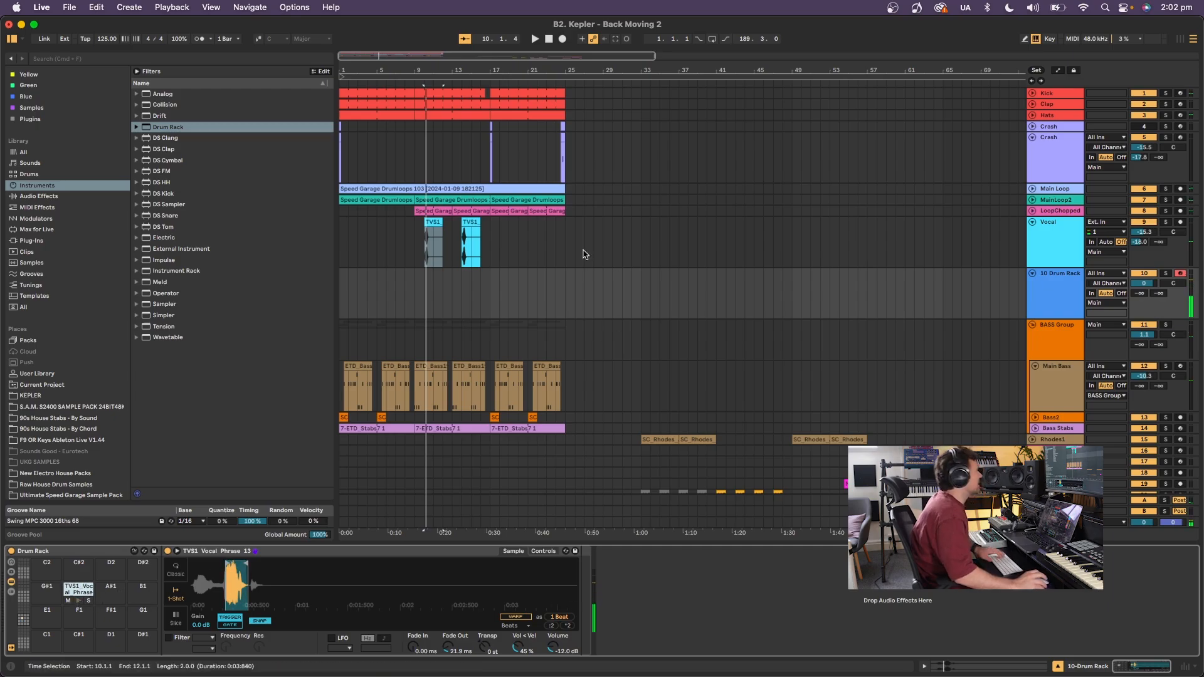
Create an empty four-bar MIDI clip on the Drum Rack track, starting at bar 1.
drag(347, 72, 349, 94)
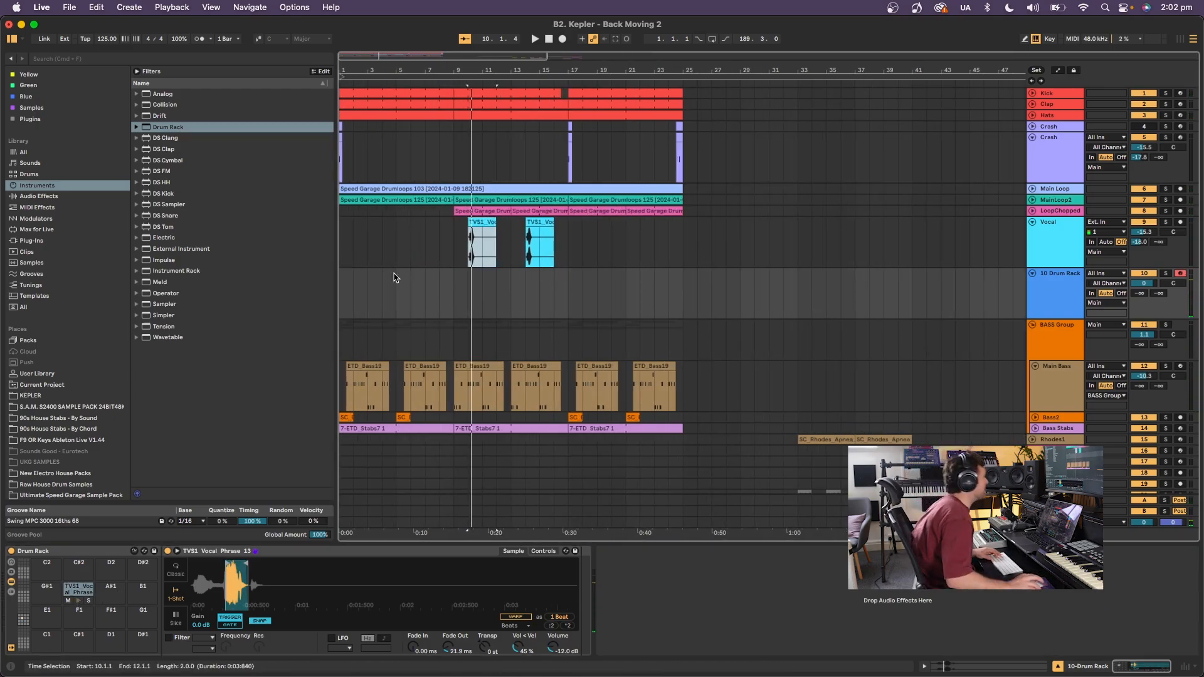
drag(397, 276, 340, 285)
key(super+shift+m)
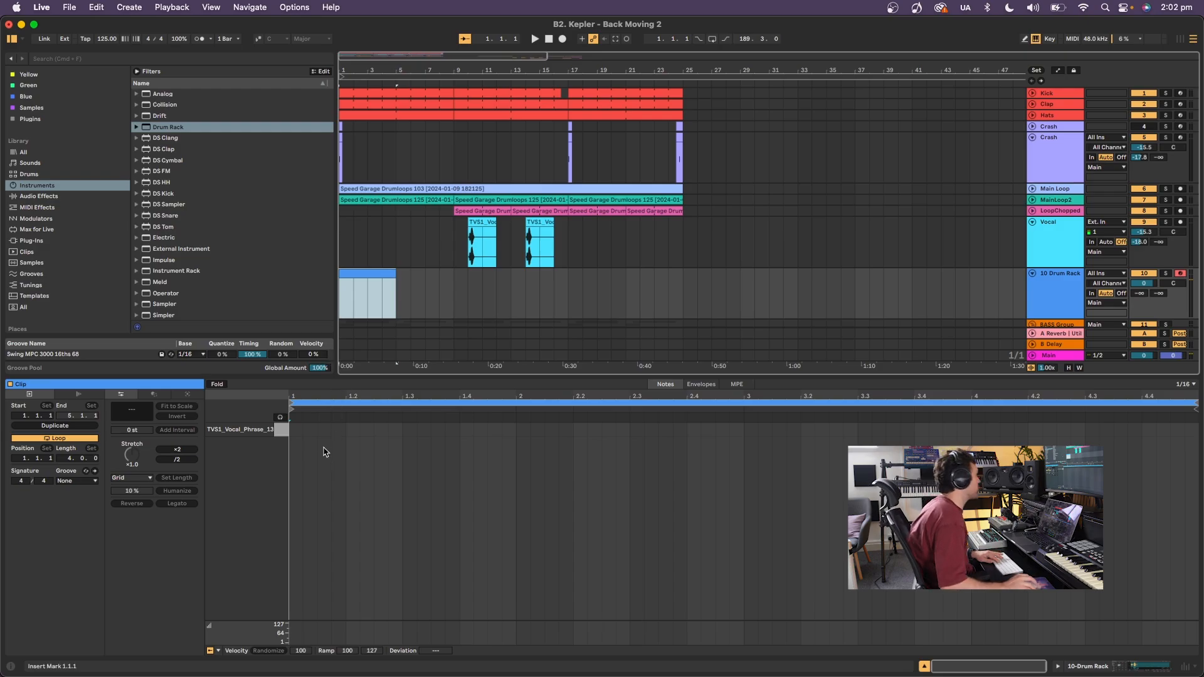
Draw vocal hits at 1.1.1 and 1.1.4 in the MIDI clip and apply the Swing MPC 3000 16ths 68 groove.
key(b)
click(295, 430)
key(space)
click(338, 429)
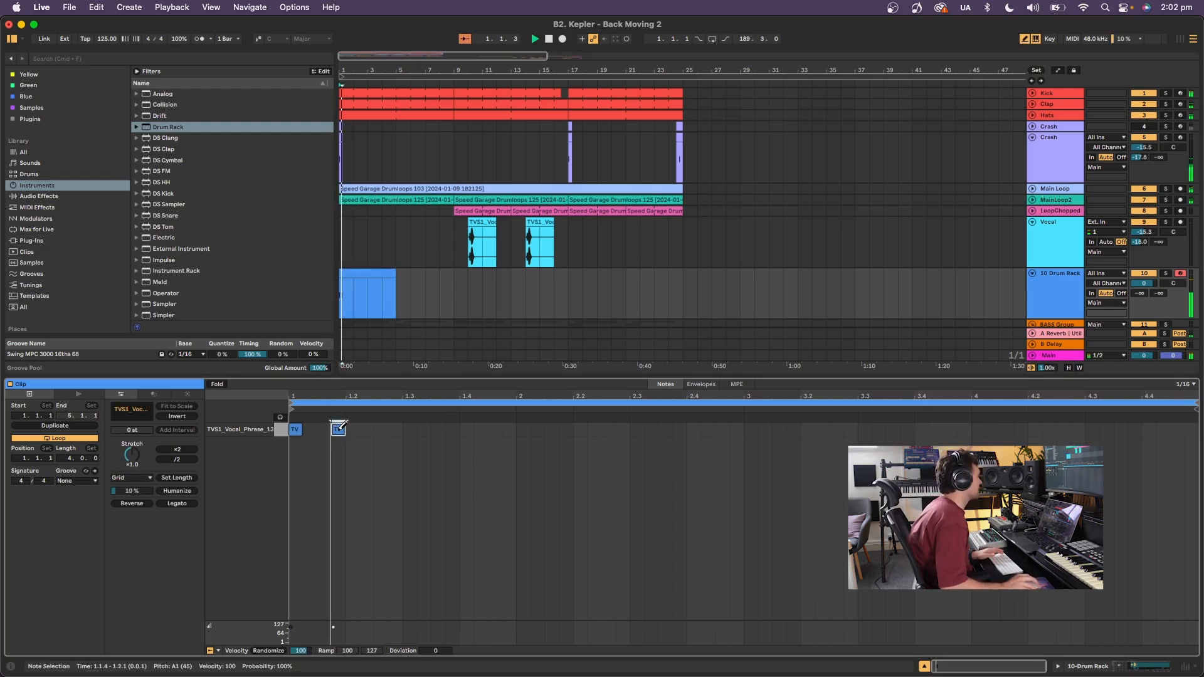
click(76, 482)
click(79, 492)
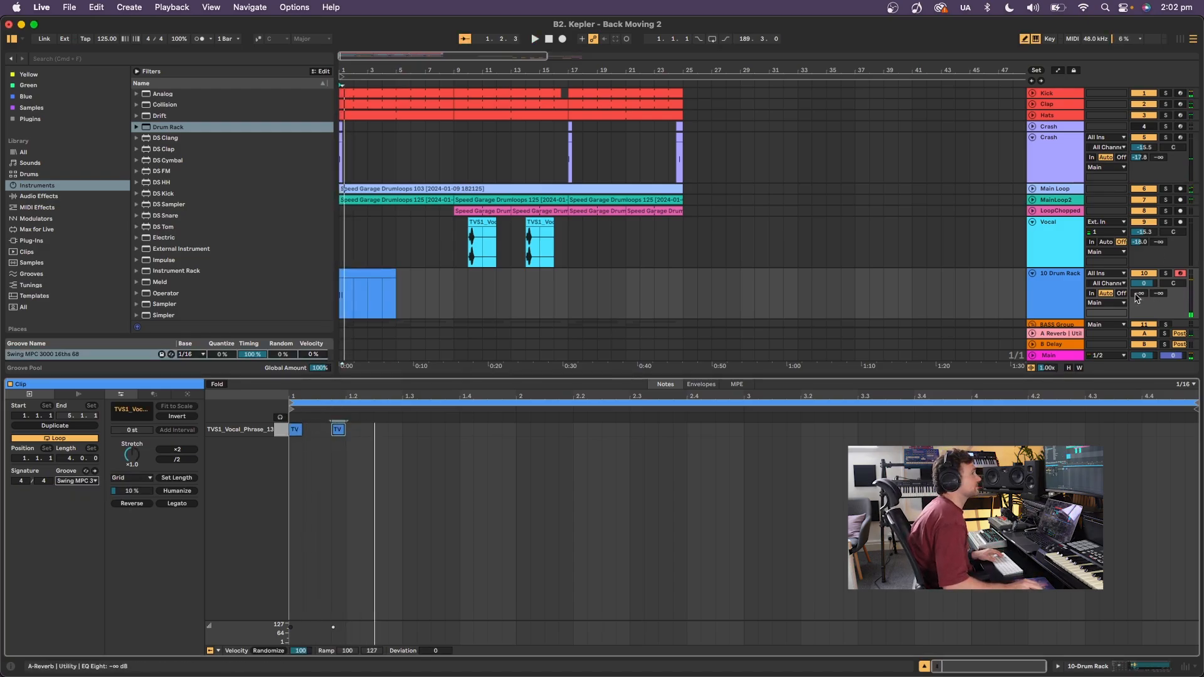
Set the Drum Rack track's volume to -12.4 dB and add vocal hits at 1.2.4 and 1.3.3 during playback.
key(space)
drag(1145, 284, 1144, 303)
key(space)
key(space)
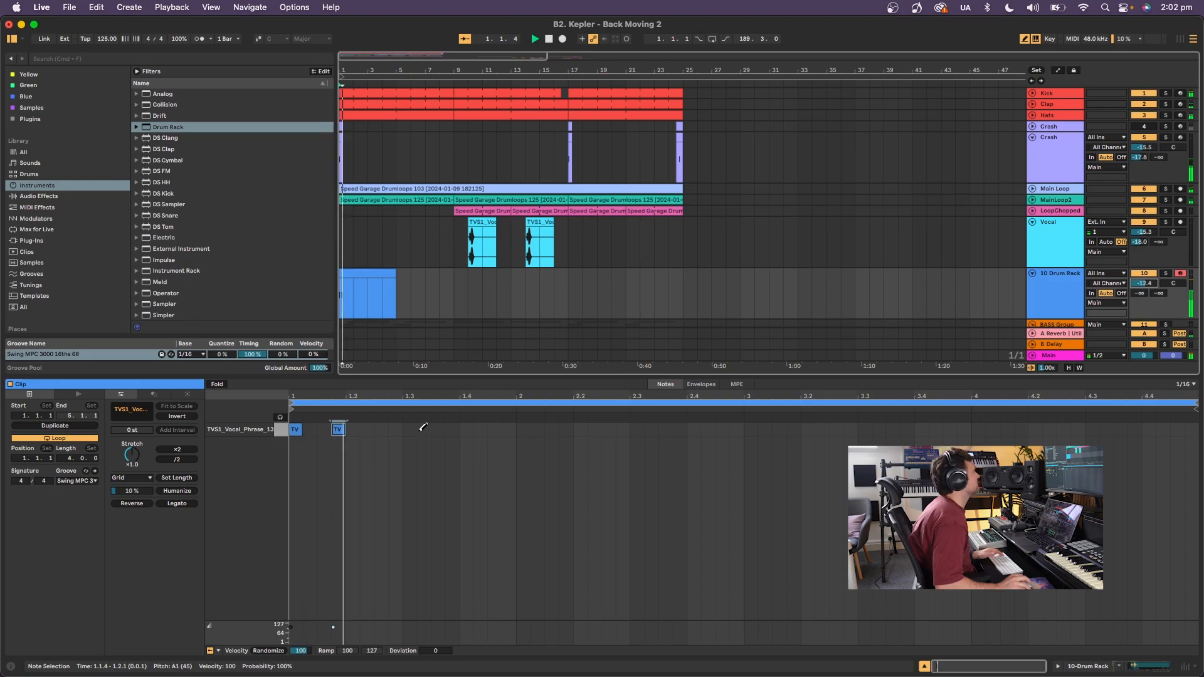
click(395, 430)
click(452, 430)
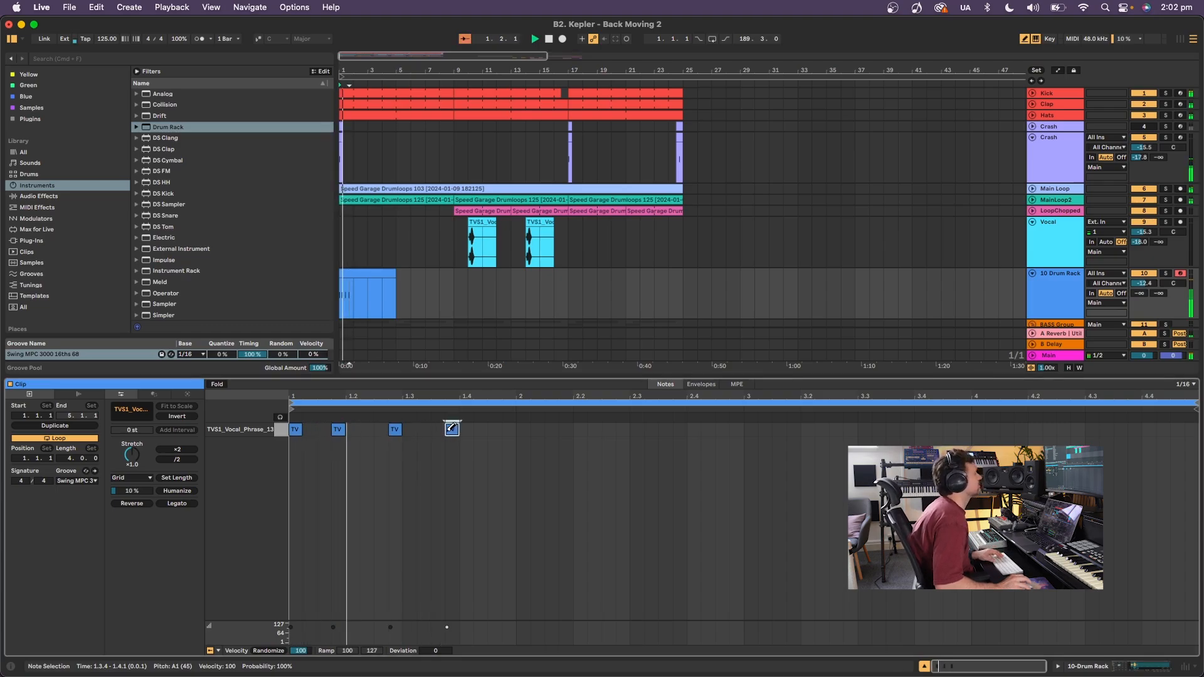
click(492, 429)
drag(451, 430, 438, 429)
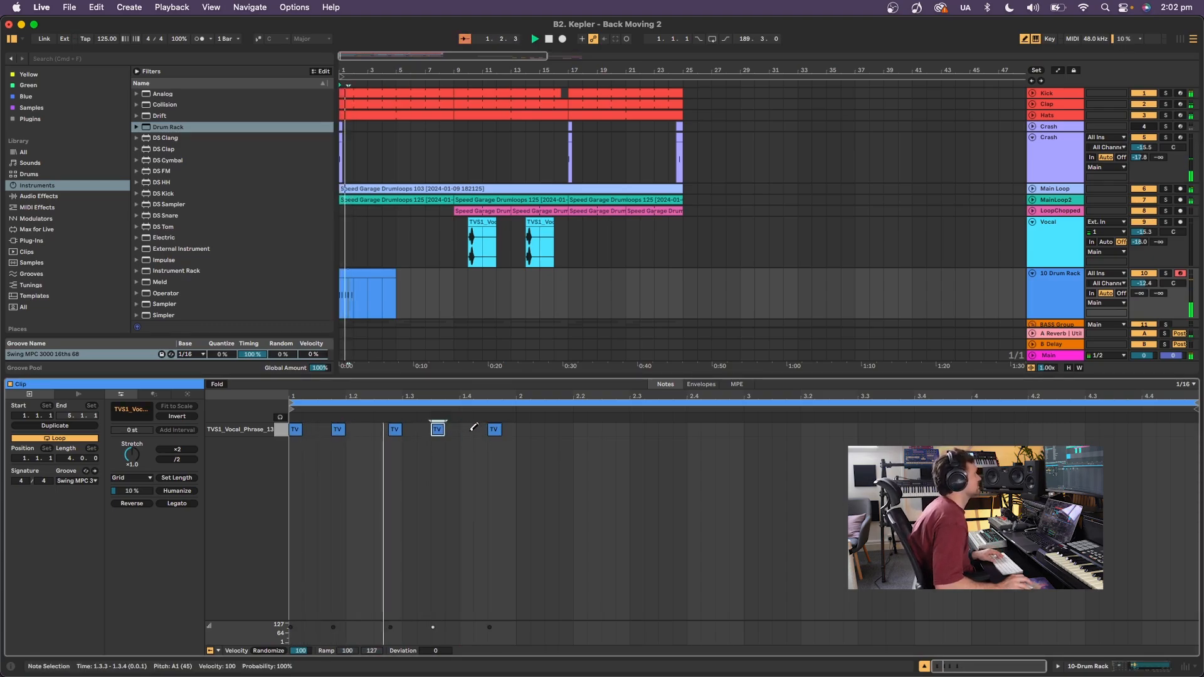
click(473, 422)
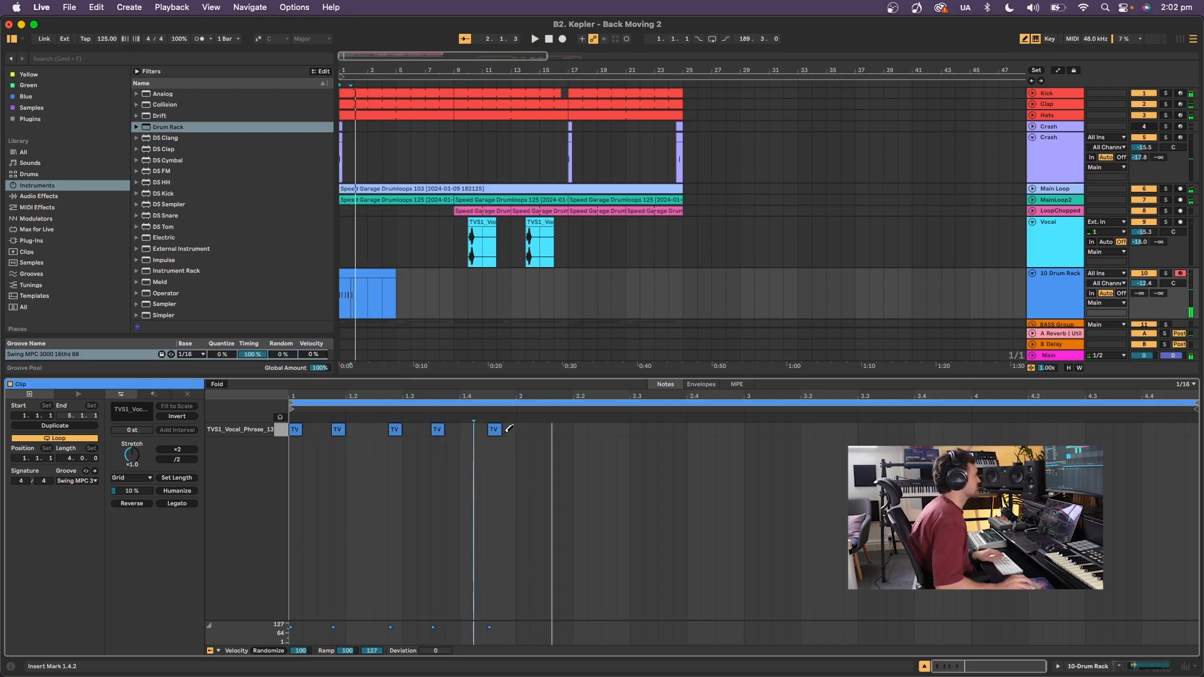
click(495, 429)
Duplicate the first bar's vocal hits three times to fill all four bars, and set the track's volume to -10.7 dB.
key(space)
key(b)
drag(512, 442, 188, 413)
key(super+d)
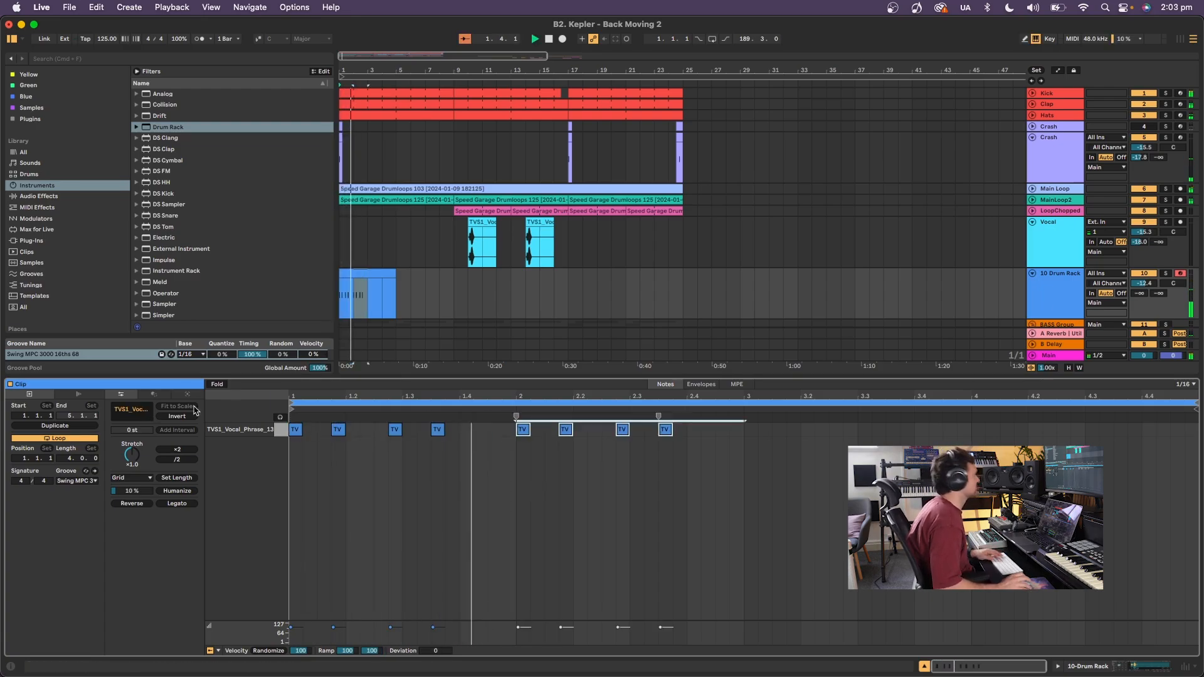
key(super+d)
key(super+d)
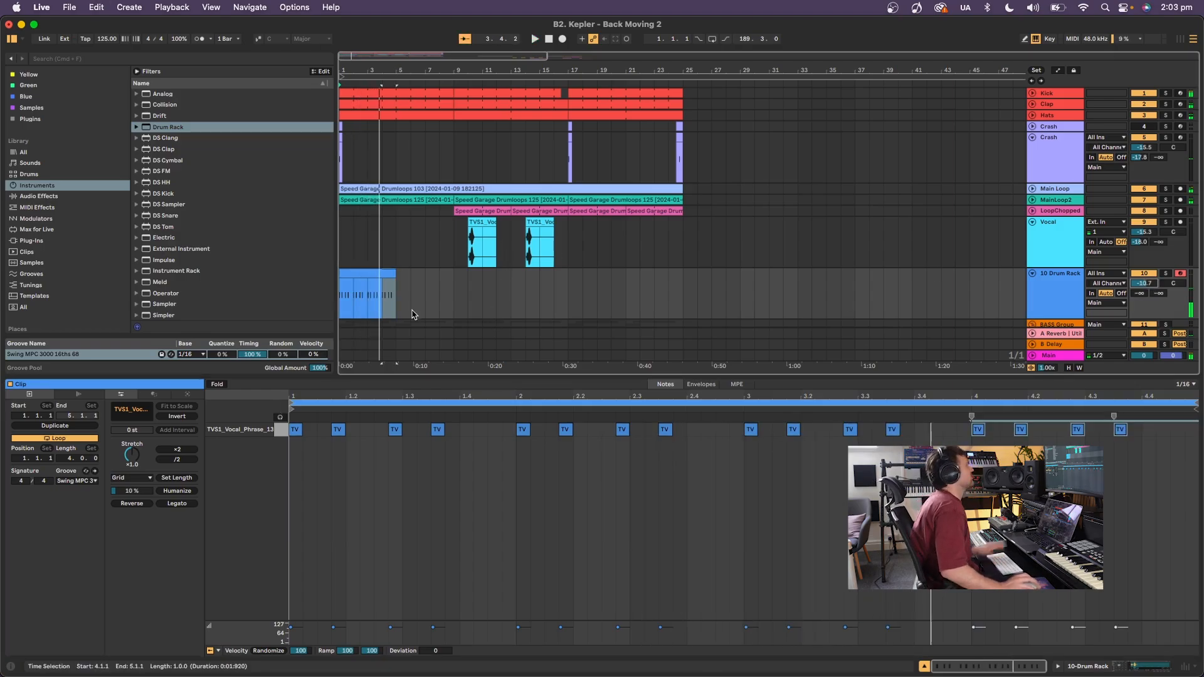
Search the audio effect plug-ins for "sigmund" and load Sigmund2 onto the Drum Rack track.
drag(501, 375, 535, 514)
click(29, 242)
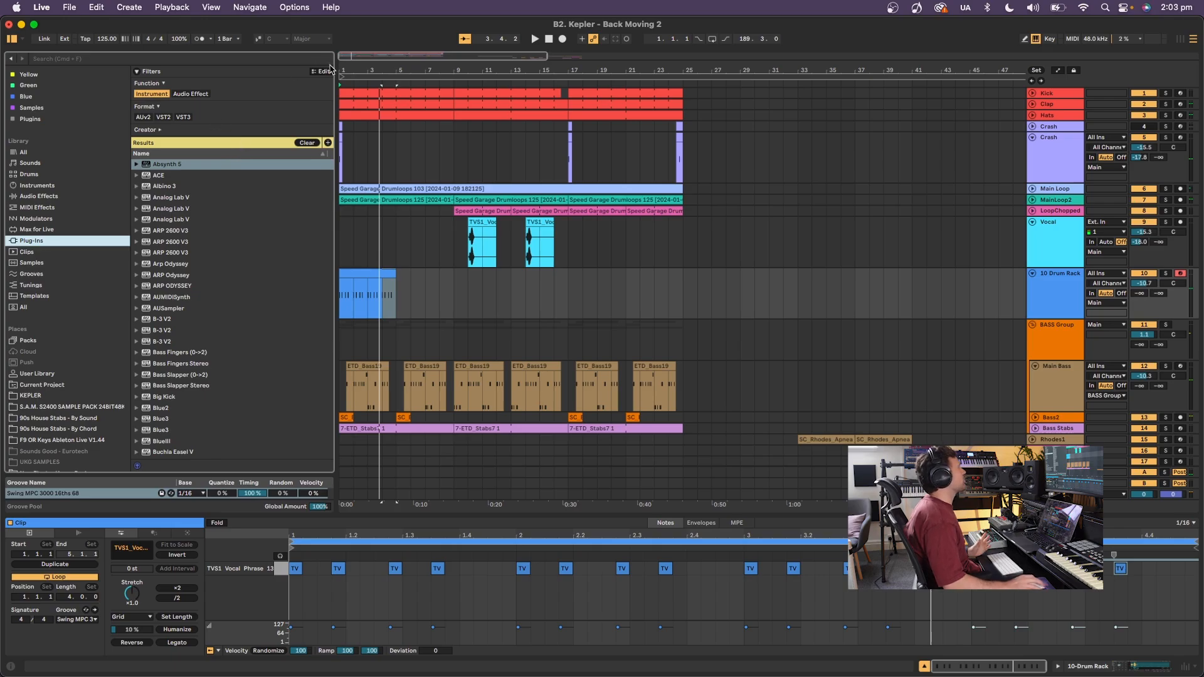
click(244, 58)
text(sigmund)
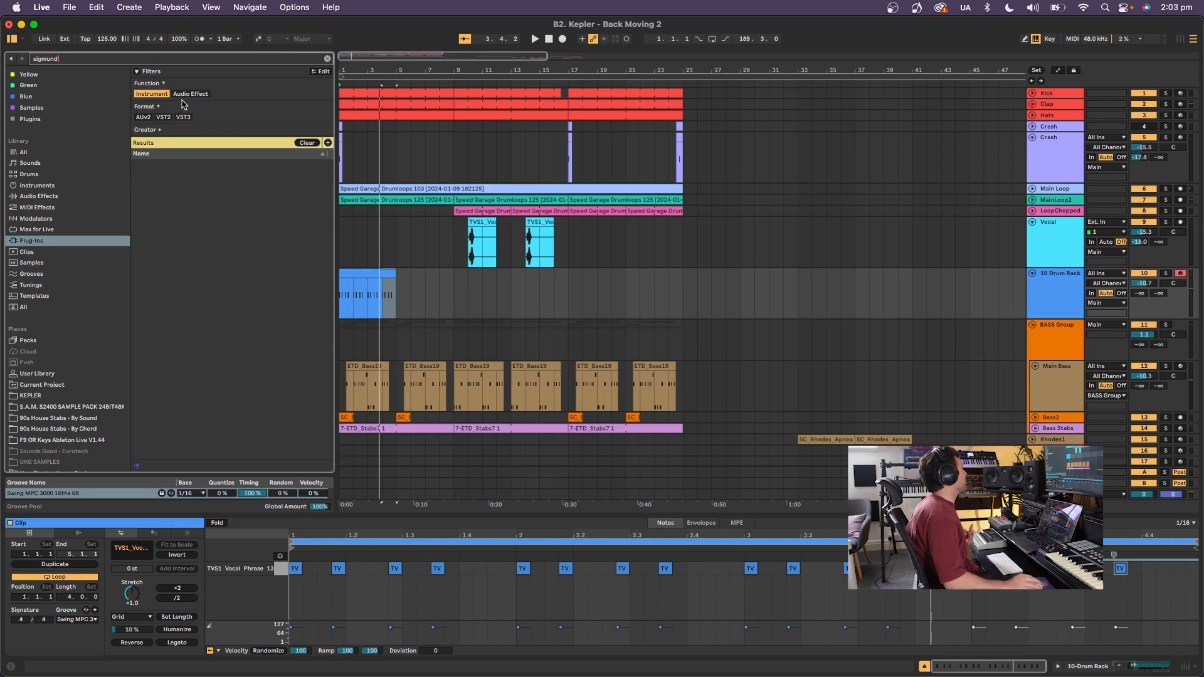
click(162, 94)
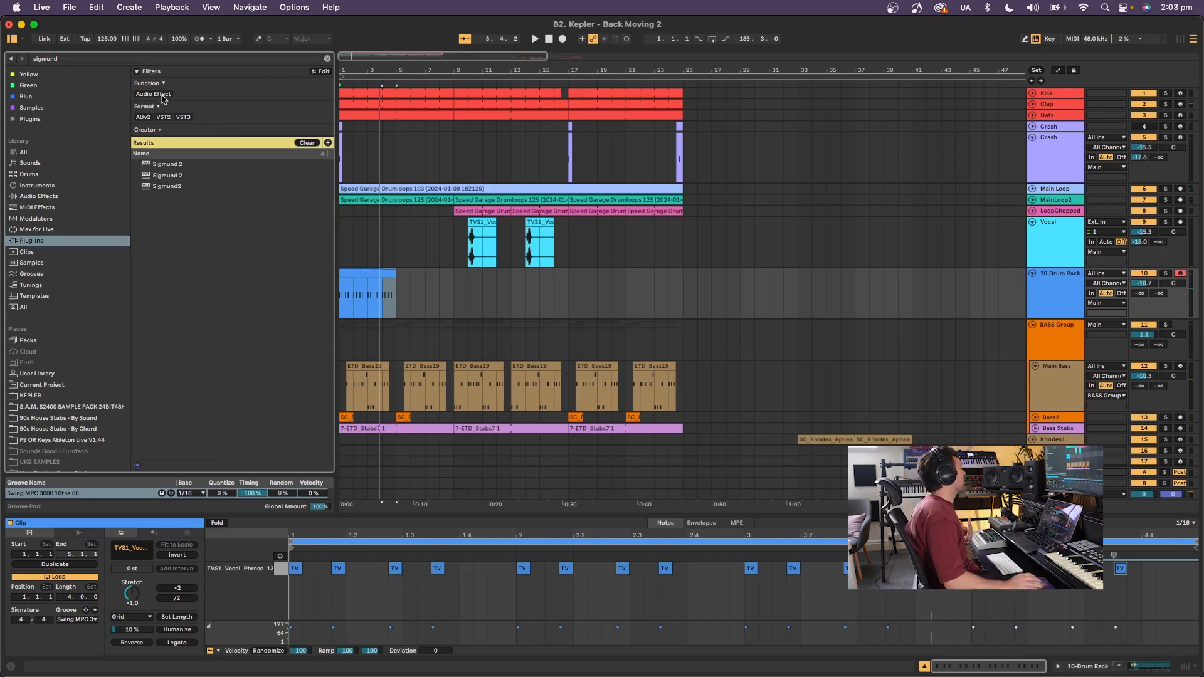
drag(167, 188, 369, 291)
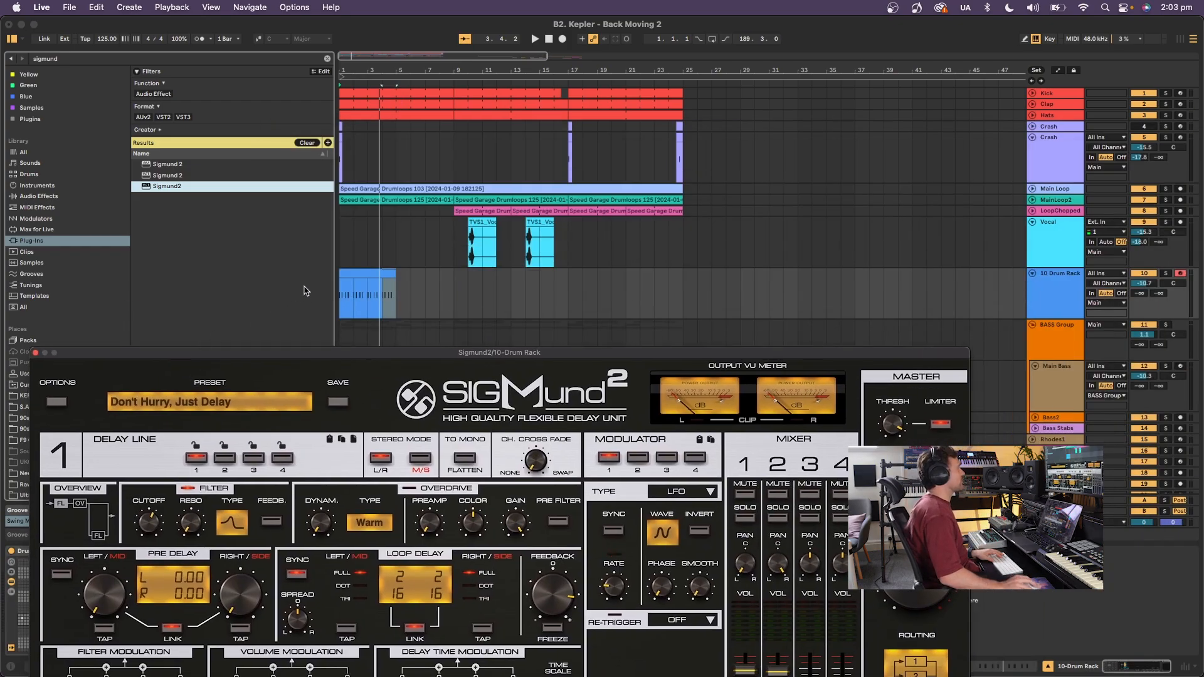
Play from bar 1 to hear Sigmund2 on the vocal hits, moving its window clear of the device chain.
click(340, 295)
key(space)
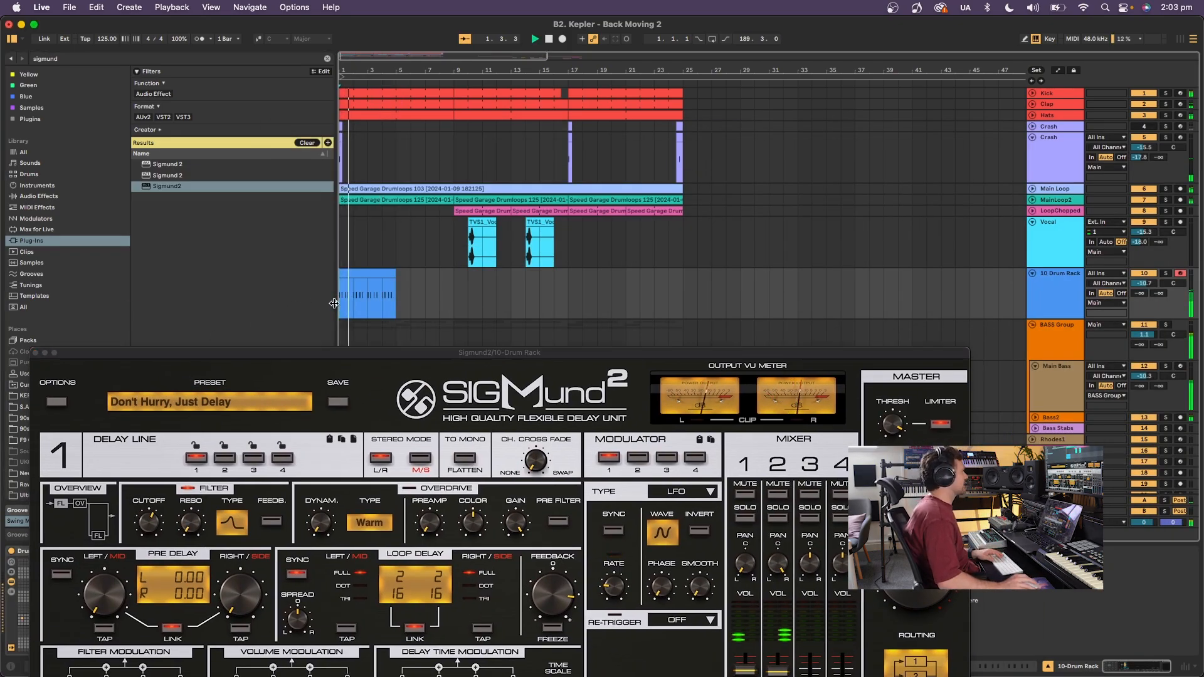
drag(388, 354, 503, 155)
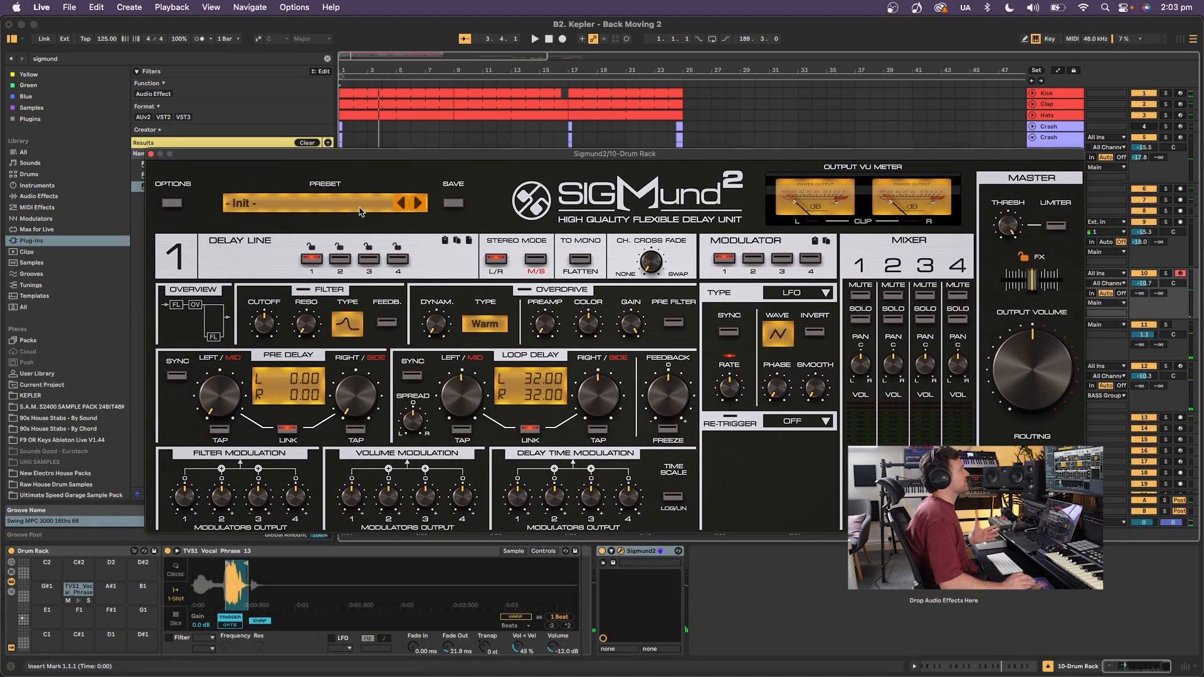
Open Sigmund2's preset browser and audition Bad Behavior, Brush Your Teeth and Claw In Net during playback.
click(401, 203)
drag(363, 154, 342, 266)
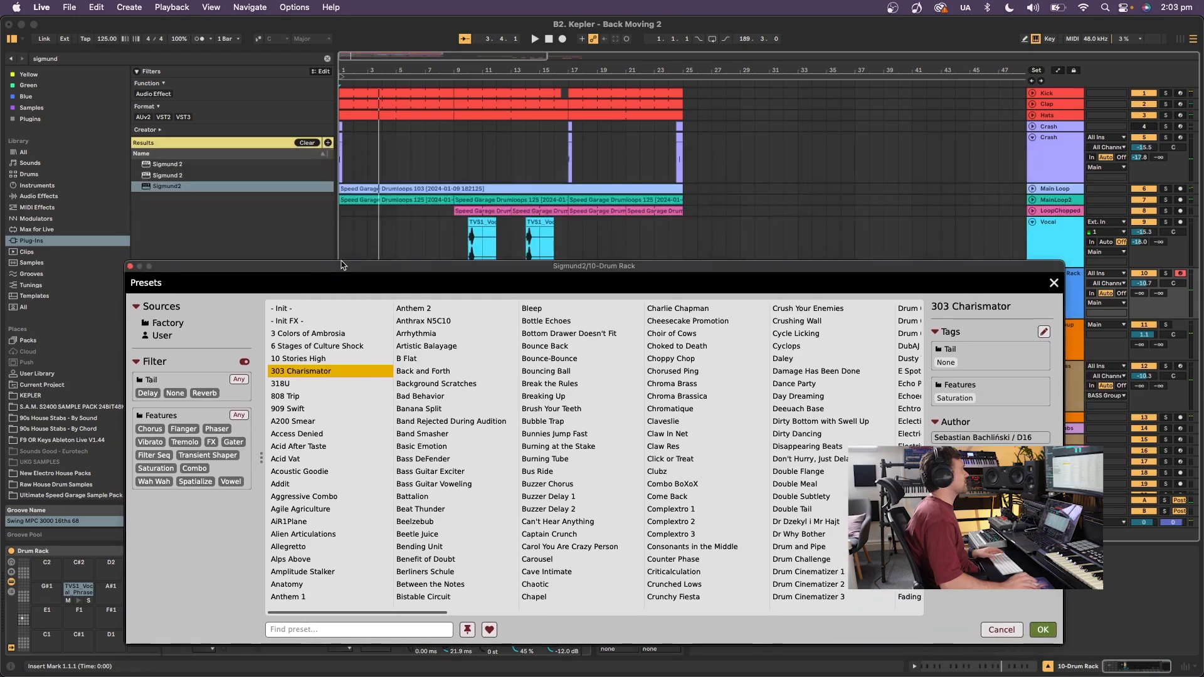
click(348, 226)
key(space)
click(1070, 274)
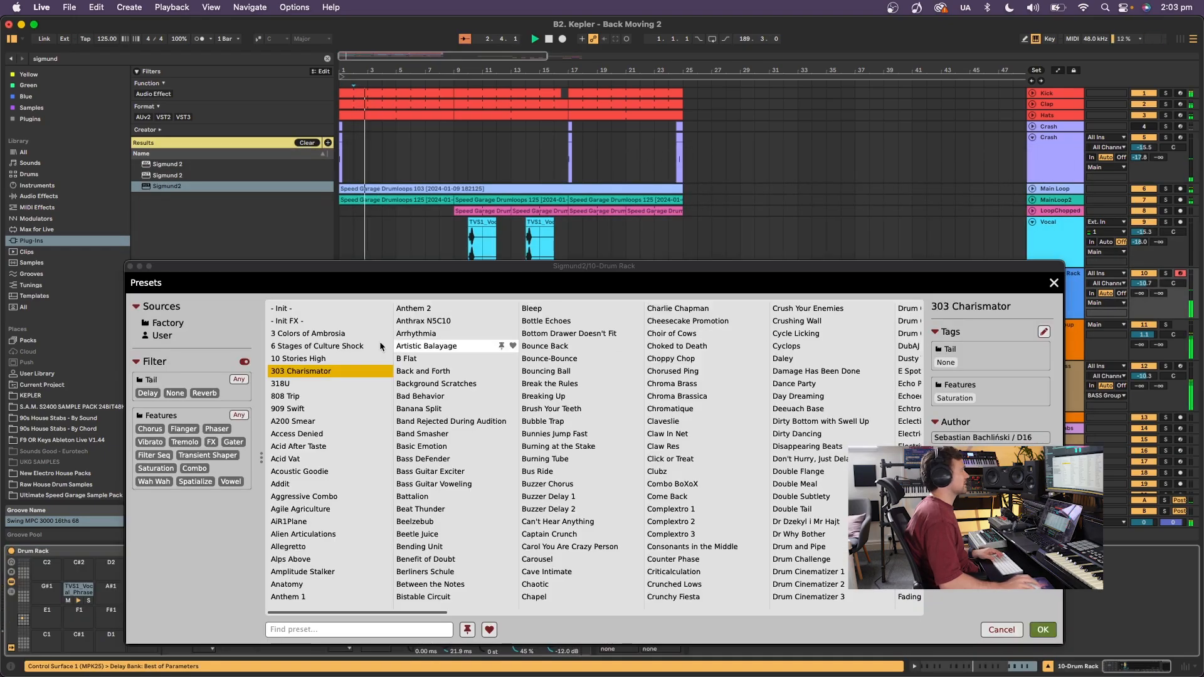
click(446, 398)
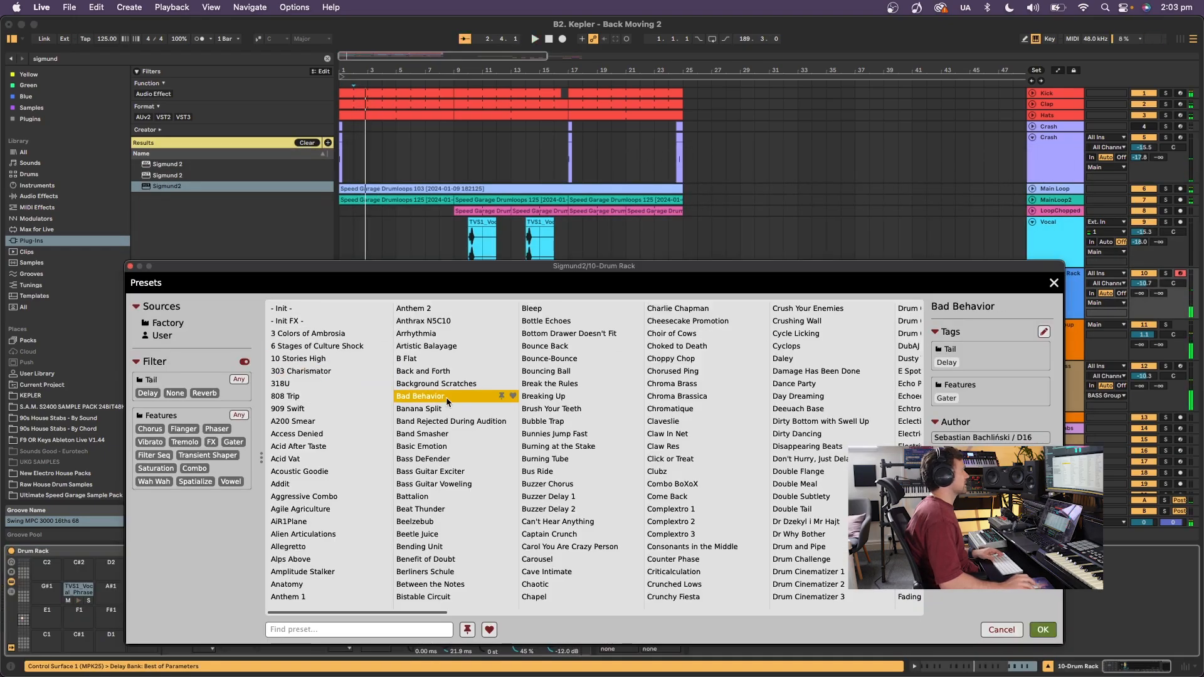
click(554, 411)
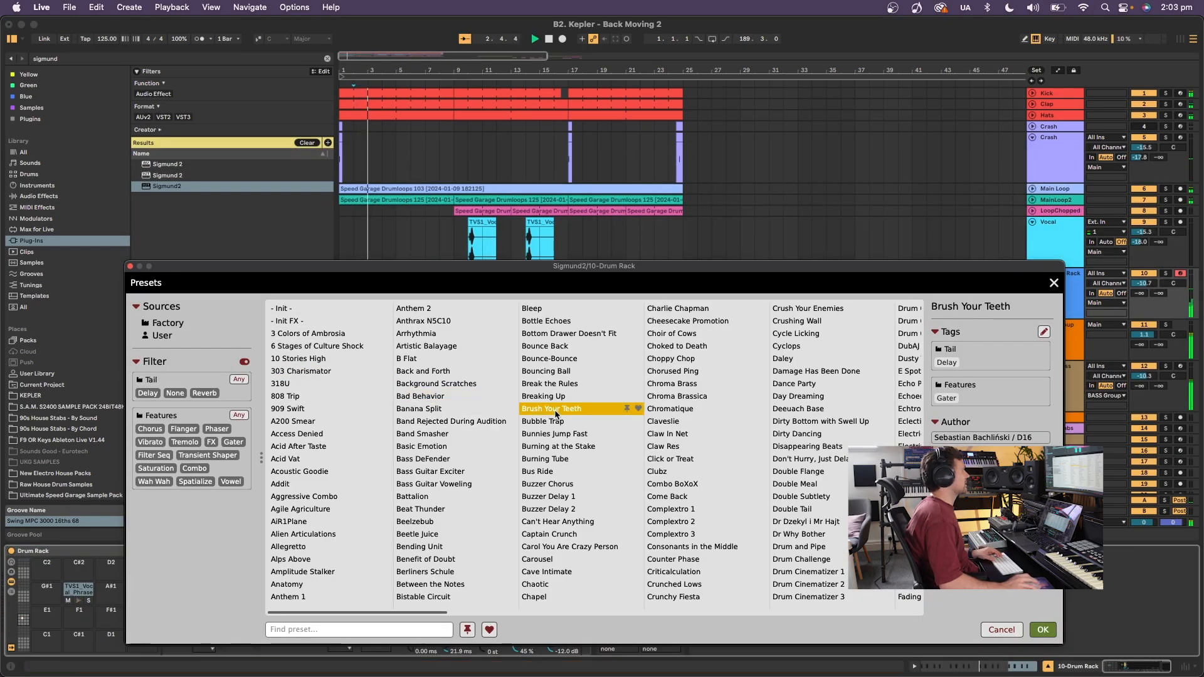
click(685, 433)
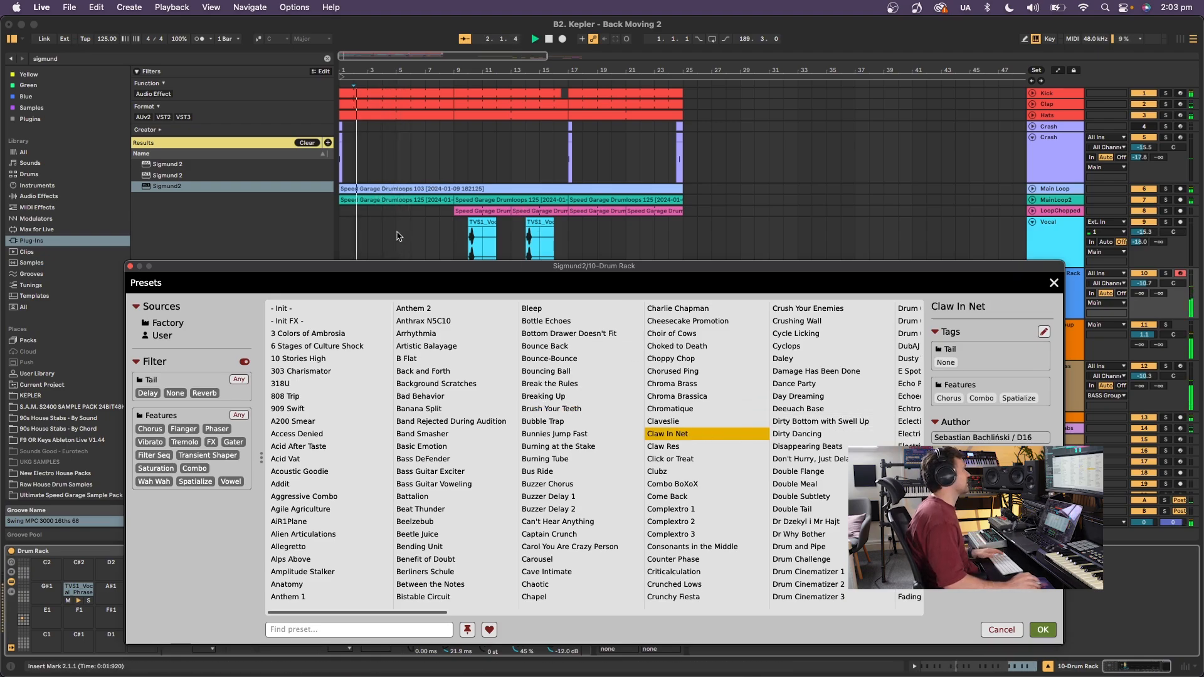
Loop the first four bars over the Drum Rack clip and play them, keeping the Sigmund2 window clear of the clip.
drag(399, 270, 392, 332)
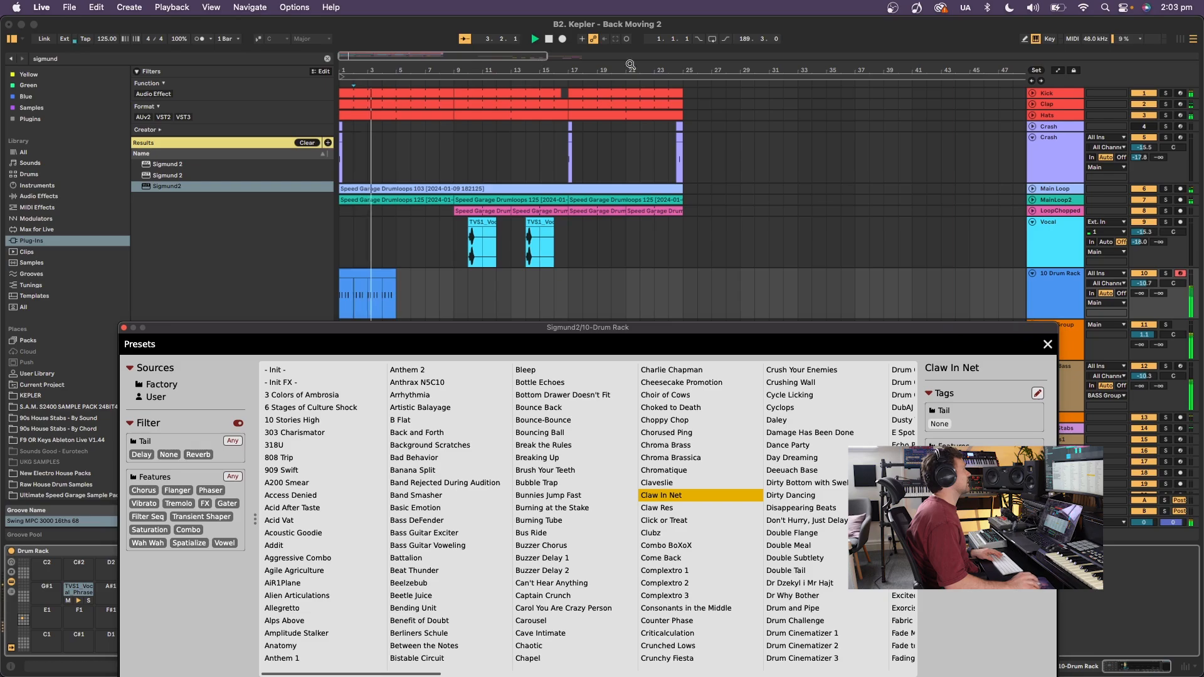
click(811, 57)
key(space)
drag(848, 64, 599, 85)
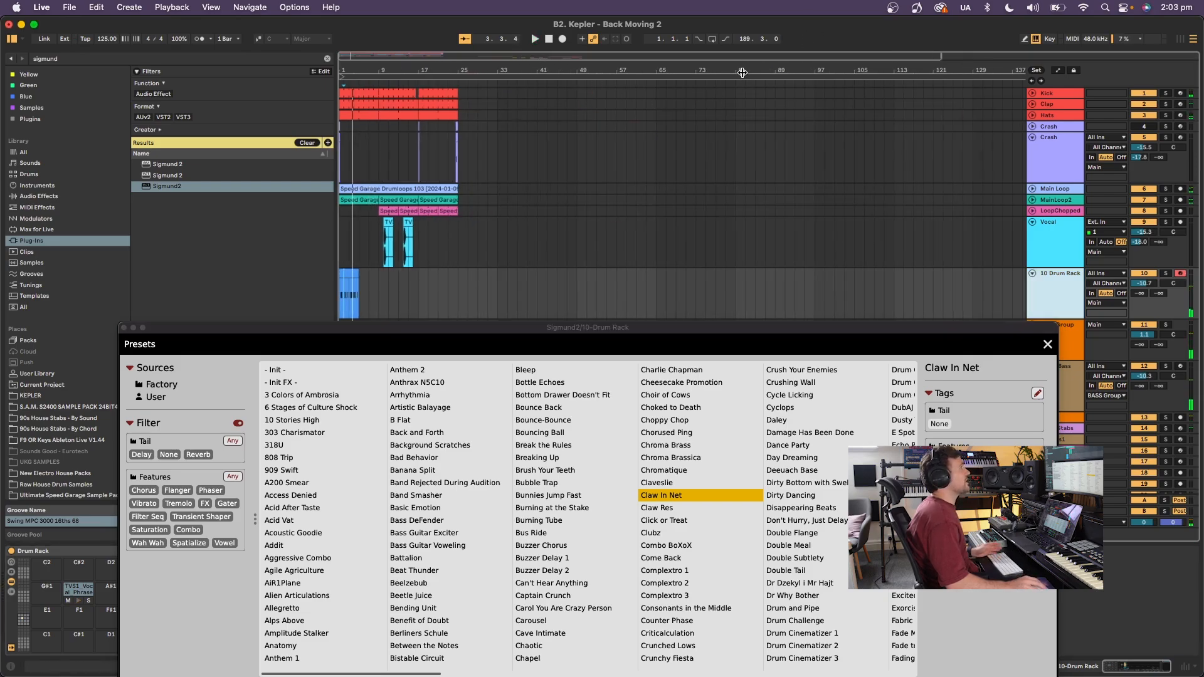
drag(742, 73, 778, 124)
drag(999, 81, 351, 116)
key(space)
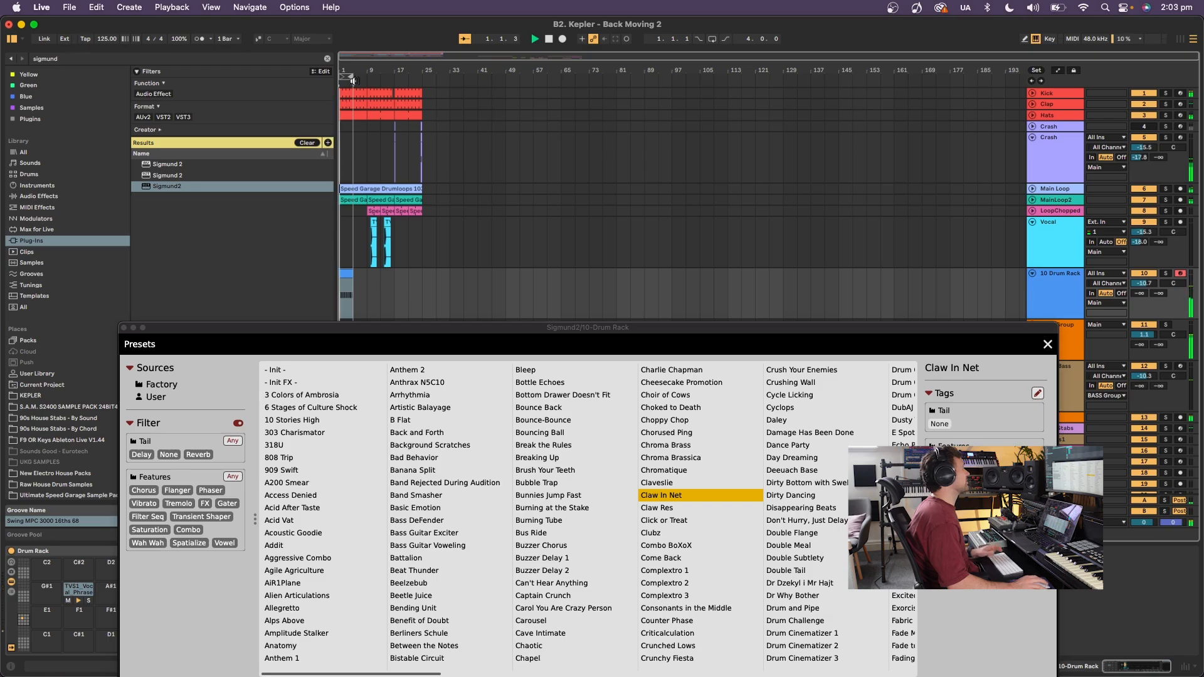
key(ctrl+l)
Audition the Sigmund2 presets Dirty Dancing and Double Flange, settle on Complextro 2, and close the plug-in window.
click(800, 497)
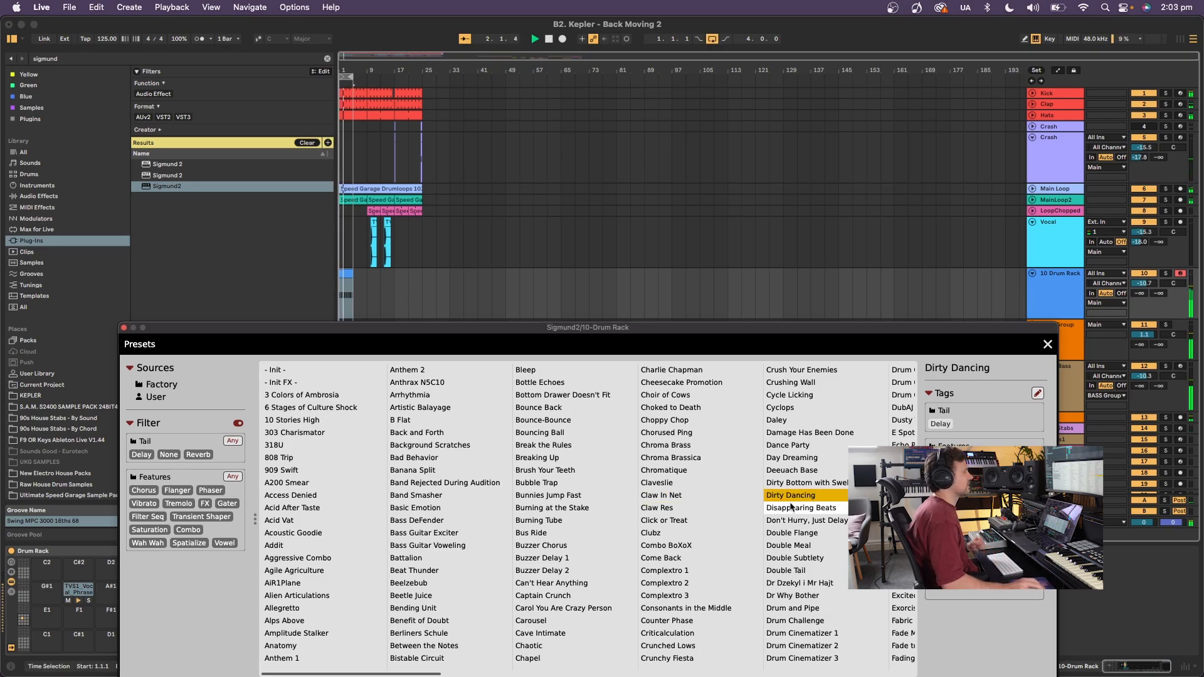
click(818, 535)
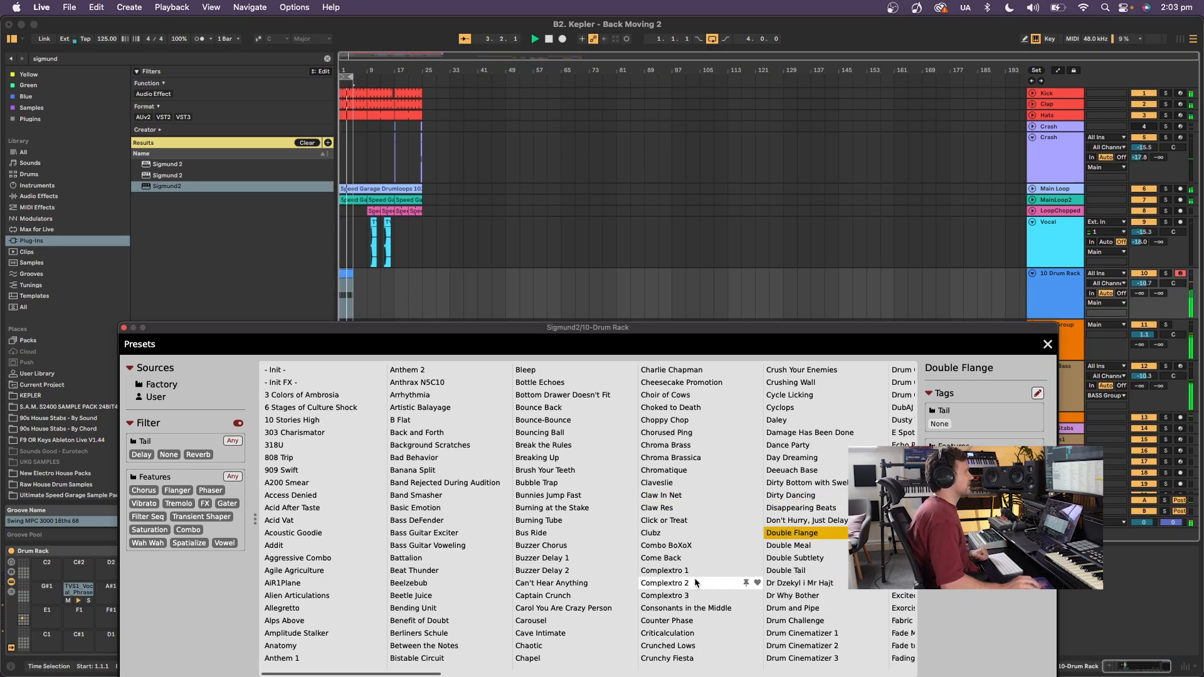
click(666, 583)
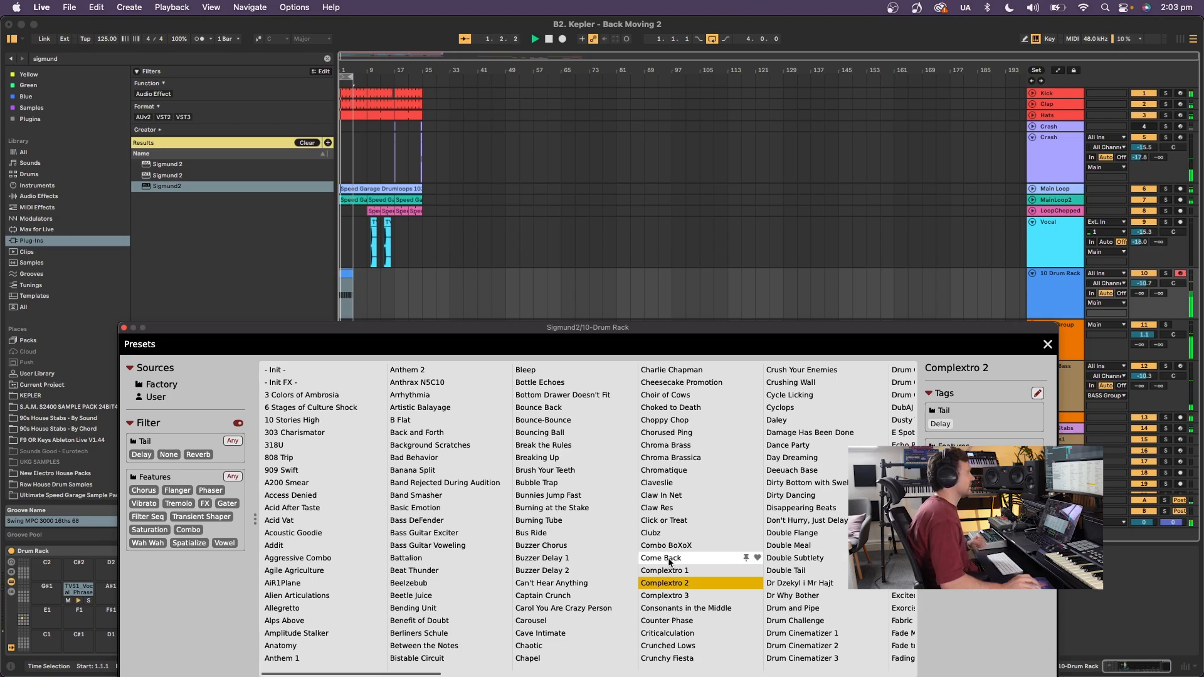
click(125, 328)
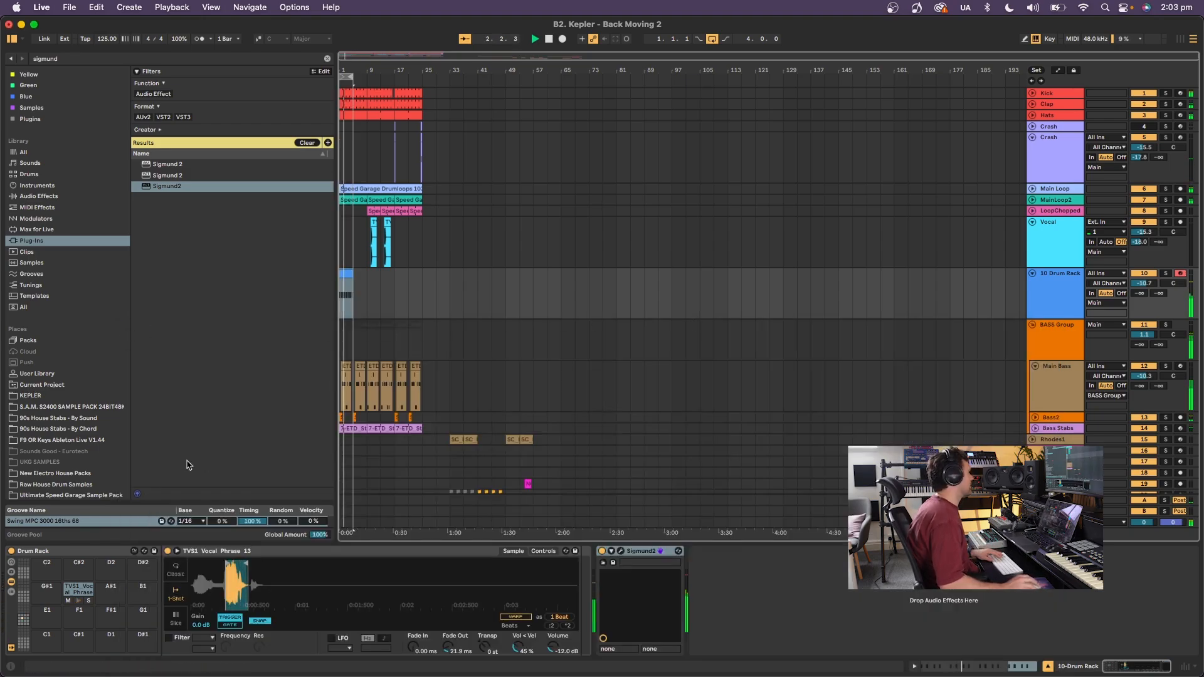
Add Auto Filter after Sigmund2 on the Drum Rack track and lower its cutoff, with resonance at 62%.
click(39, 196)
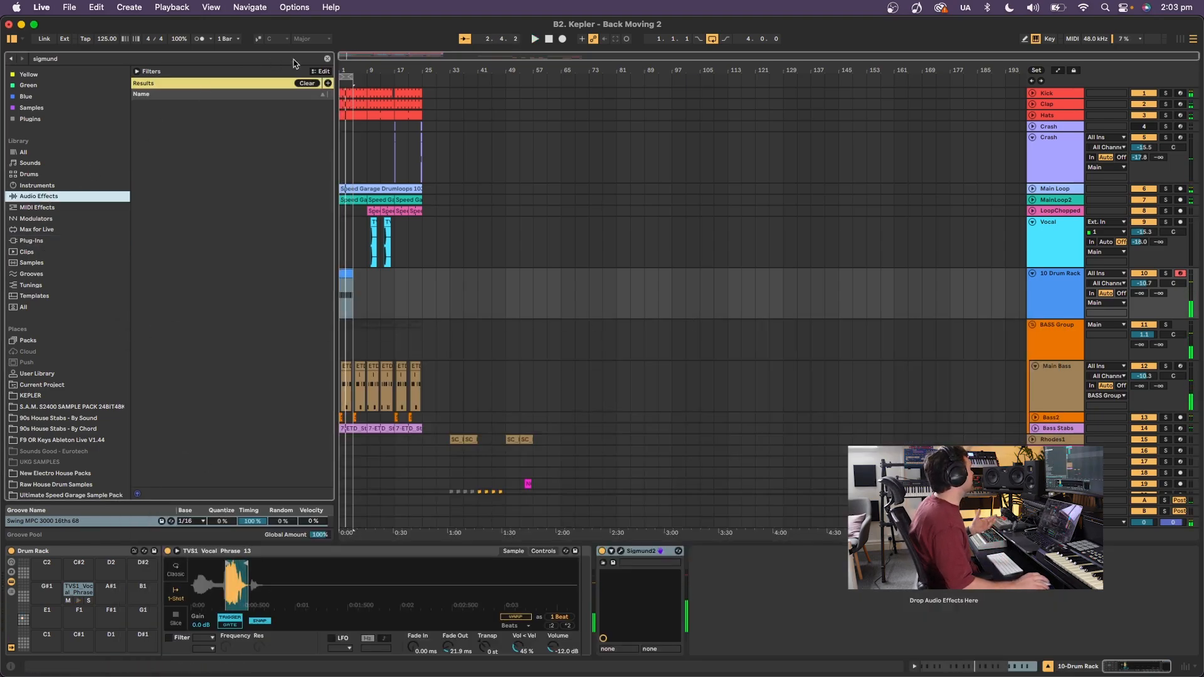
click(327, 59)
double_click(168, 128)
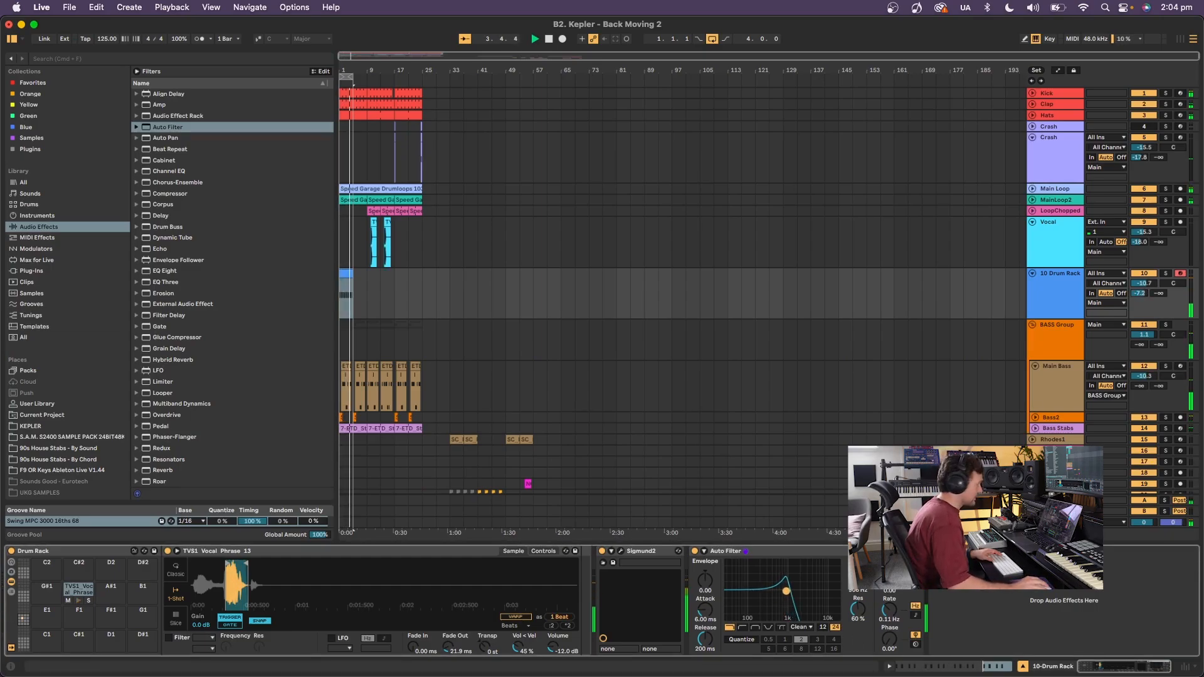
drag(769, 590, 767, 590)
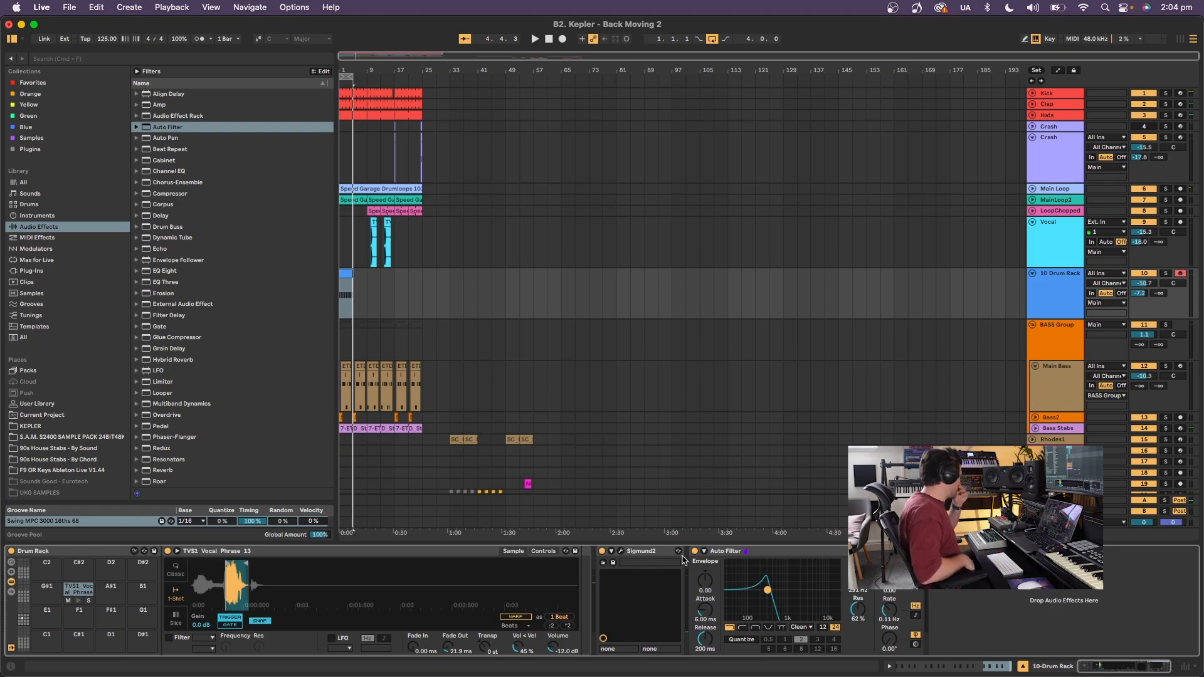
Insert an audio track below Vocal, move the first vocal clip to its bar 1, and set its volume to -14.0 dB.
click(1065, 294)
click(1073, 246)
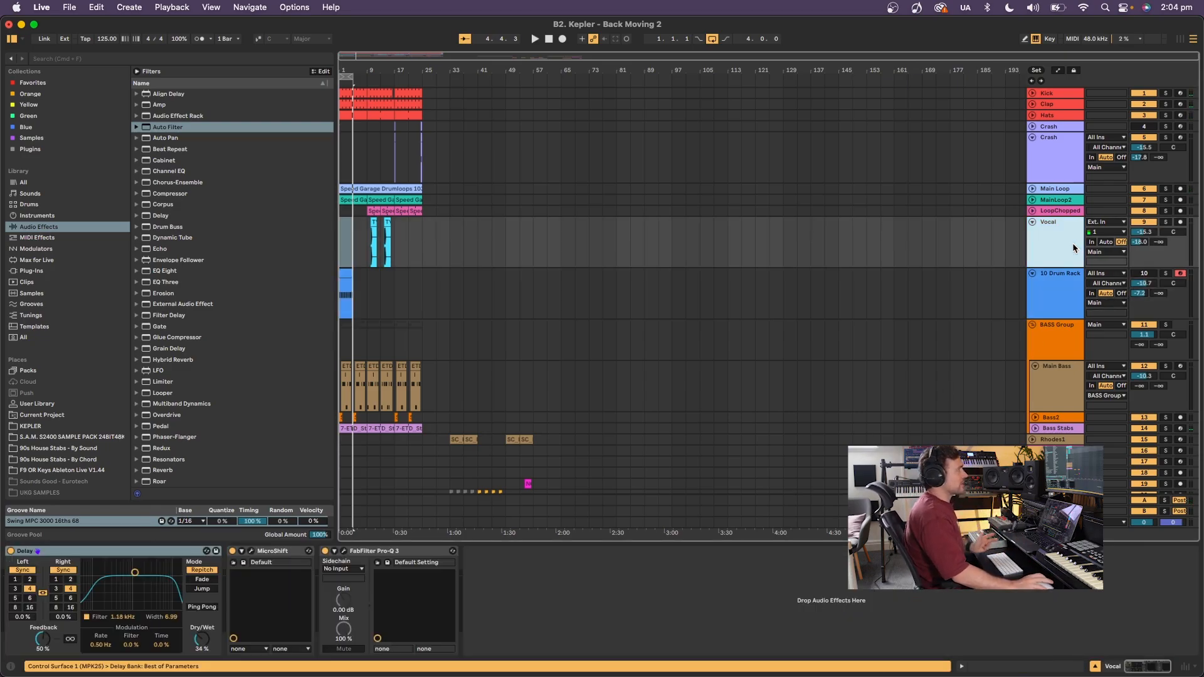
key(super+t)
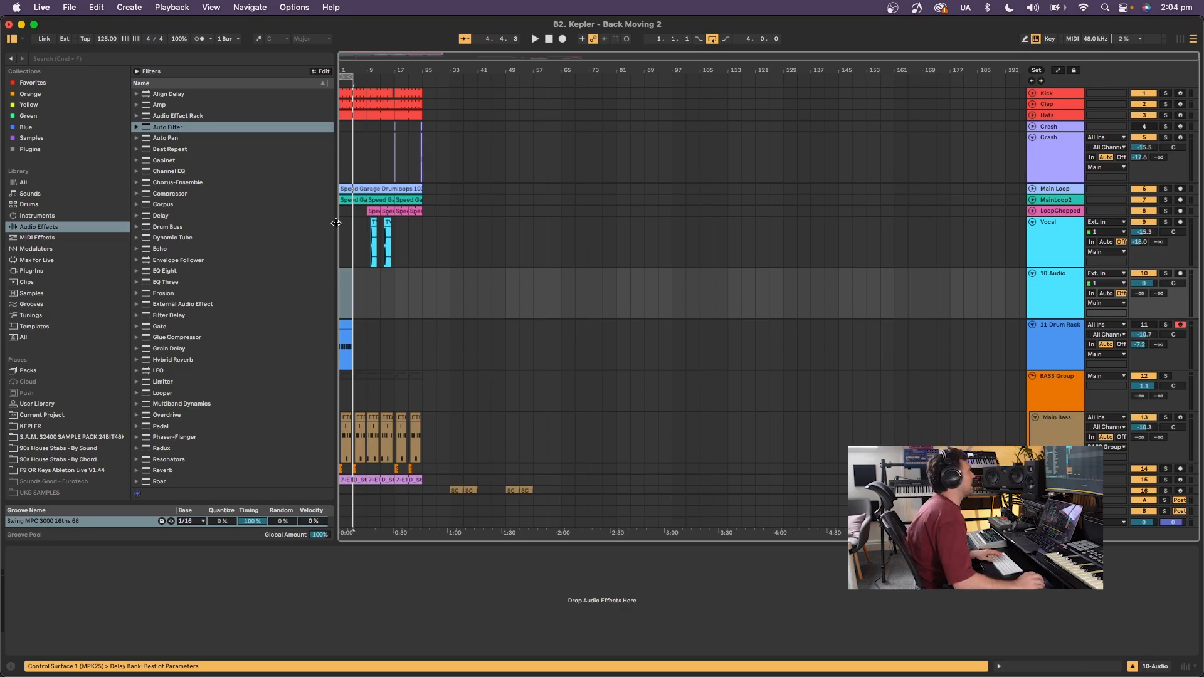
drag(373, 221, 344, 276)
drag(1145, 283, 1145, 300)
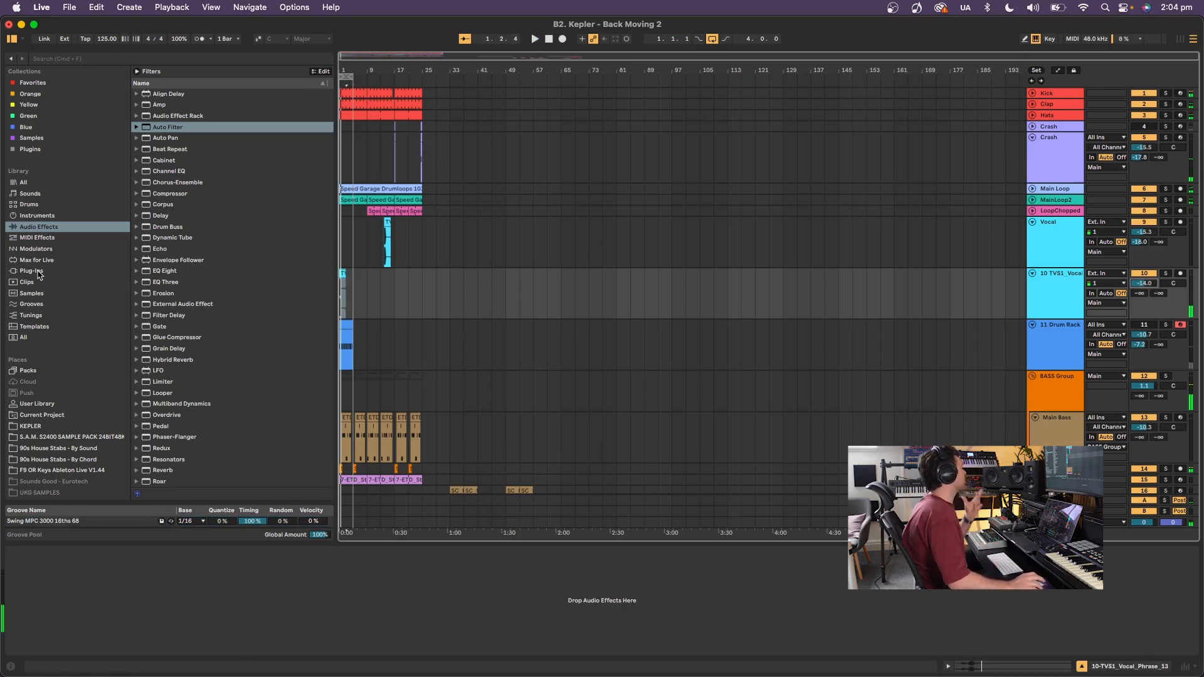
Search the plug-ins for "reakto" and load Reaktor 6 MFX onto the new vocal track.
click(171, 61)
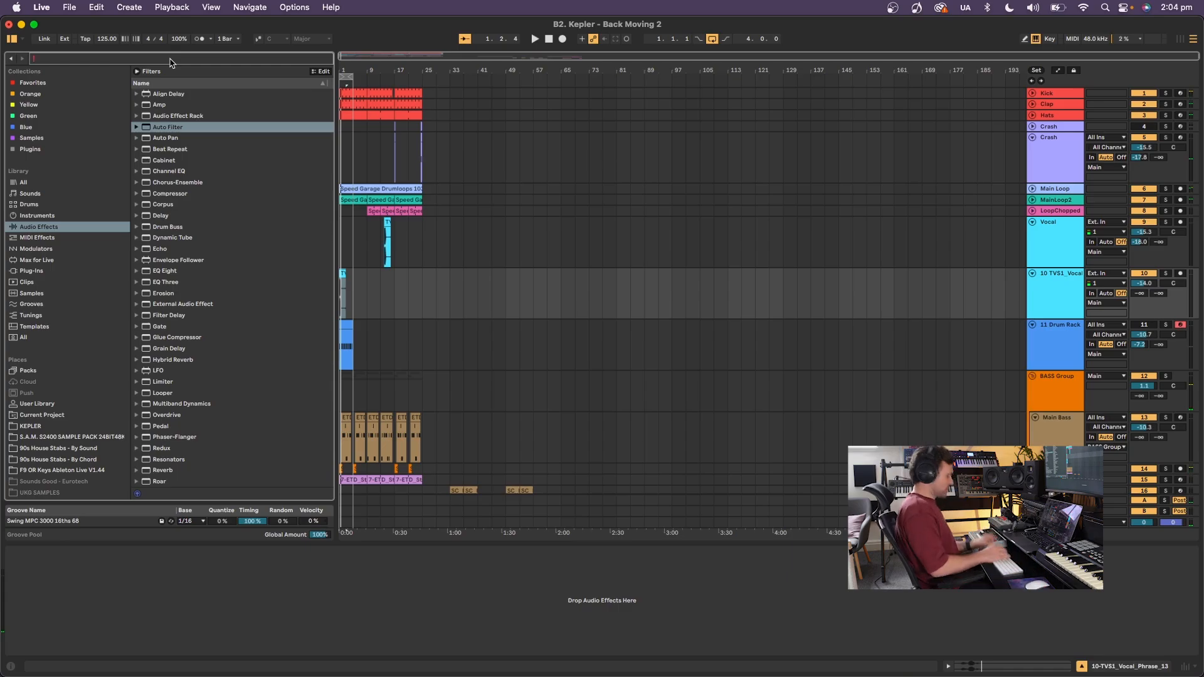
text(reakto)
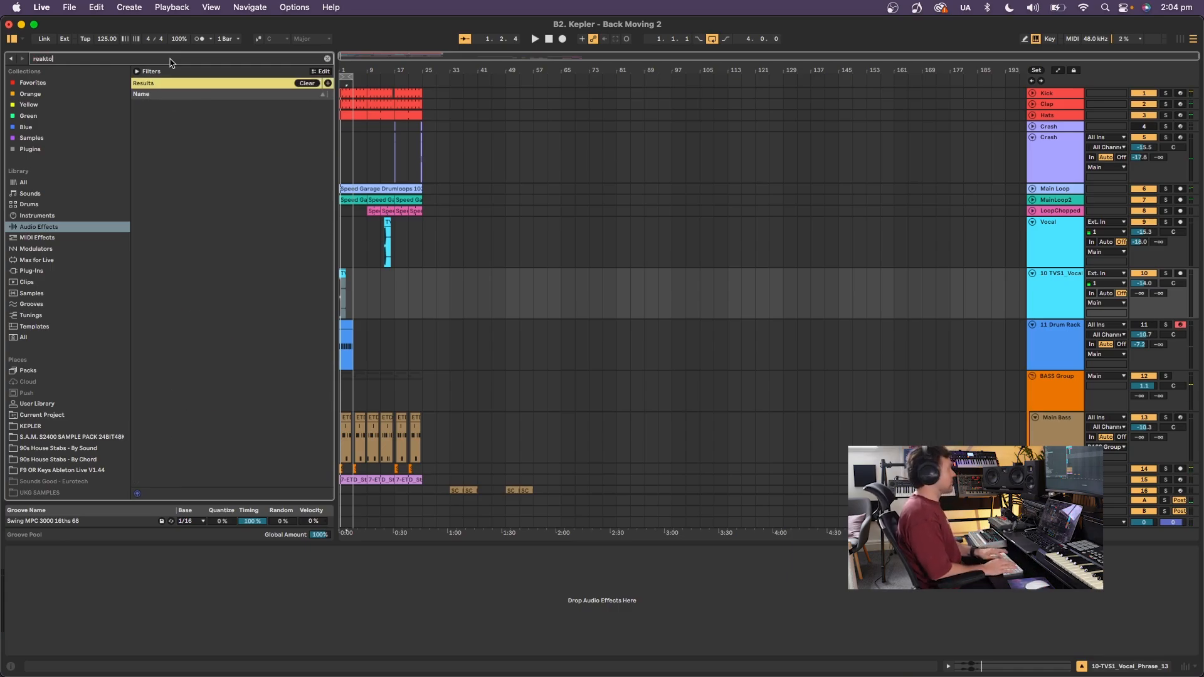
click(33, 271)
drag(184, 183, 453, 290)
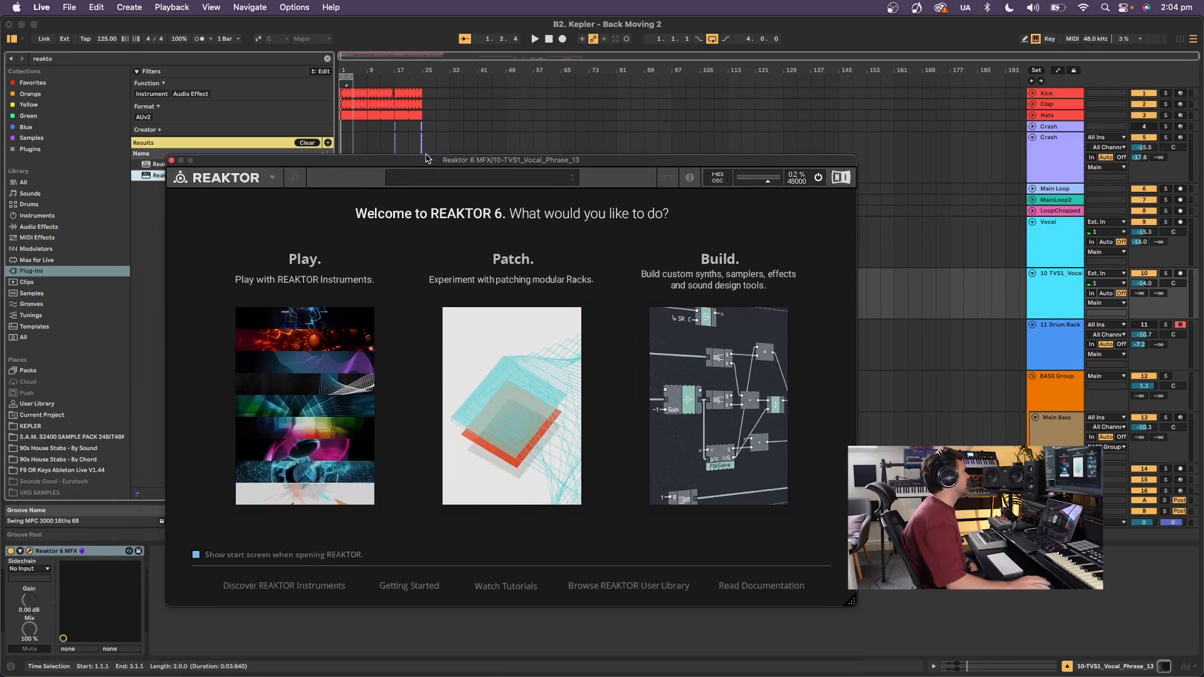
Choose to play with Reaktor Instruments and load Prism FX from the Prism library.
click(306, 351)
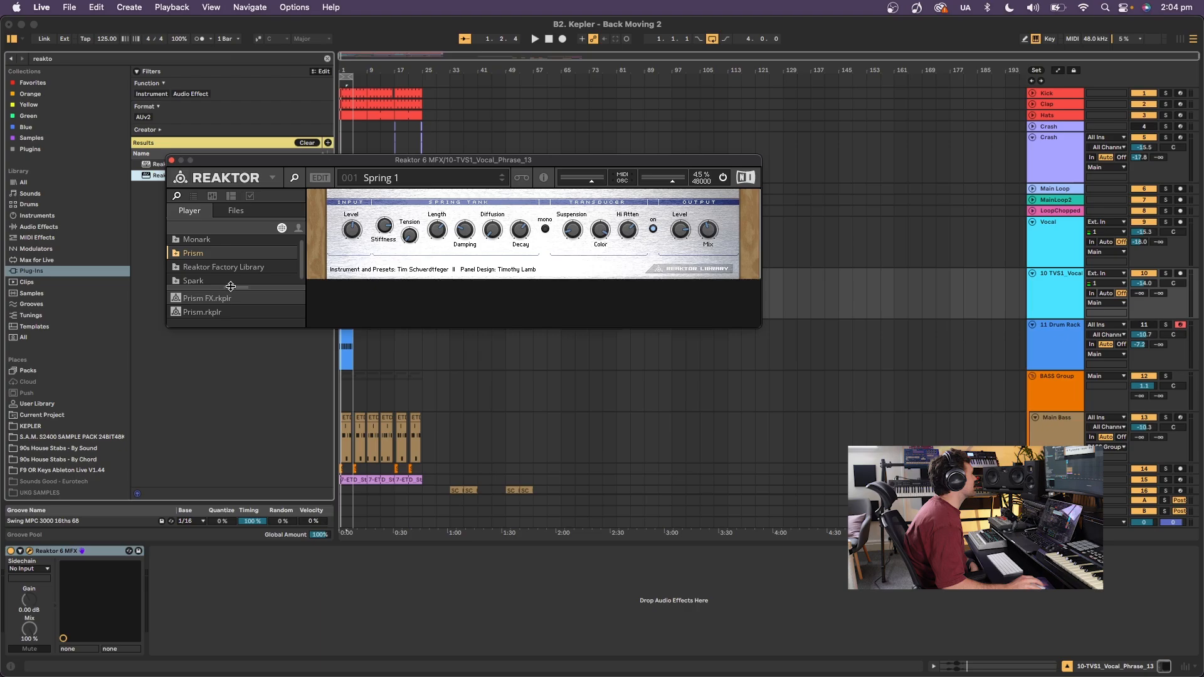
scroll(226, 277, up, 2)
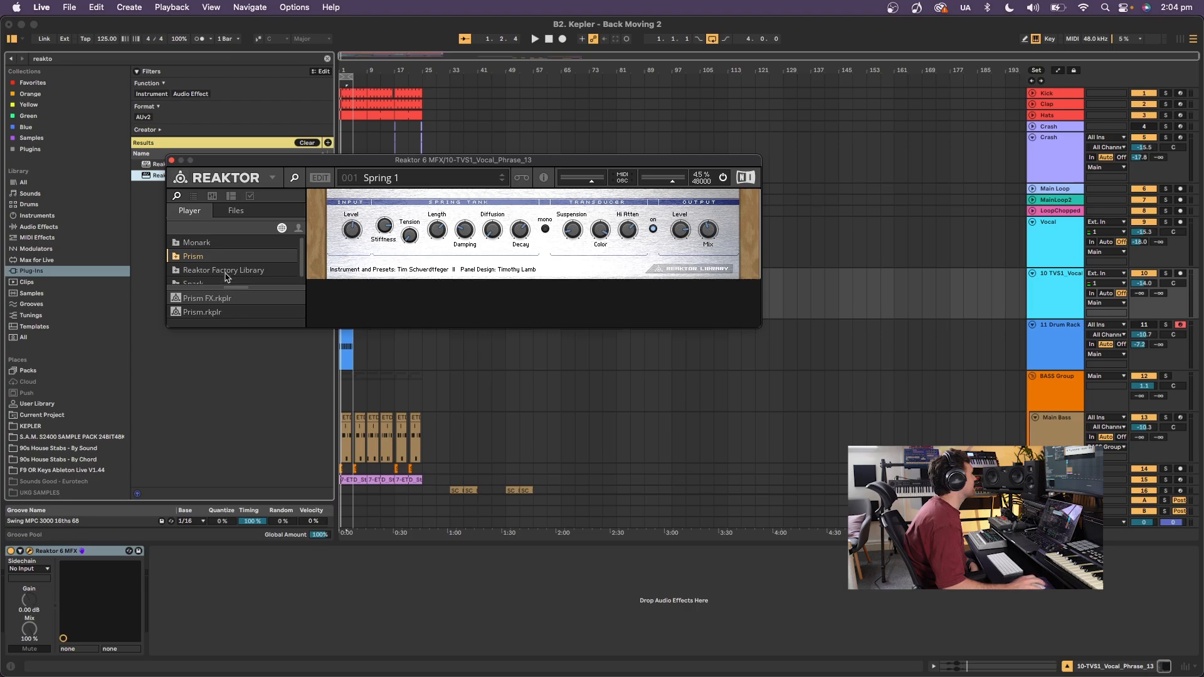
double_click(200, 300)
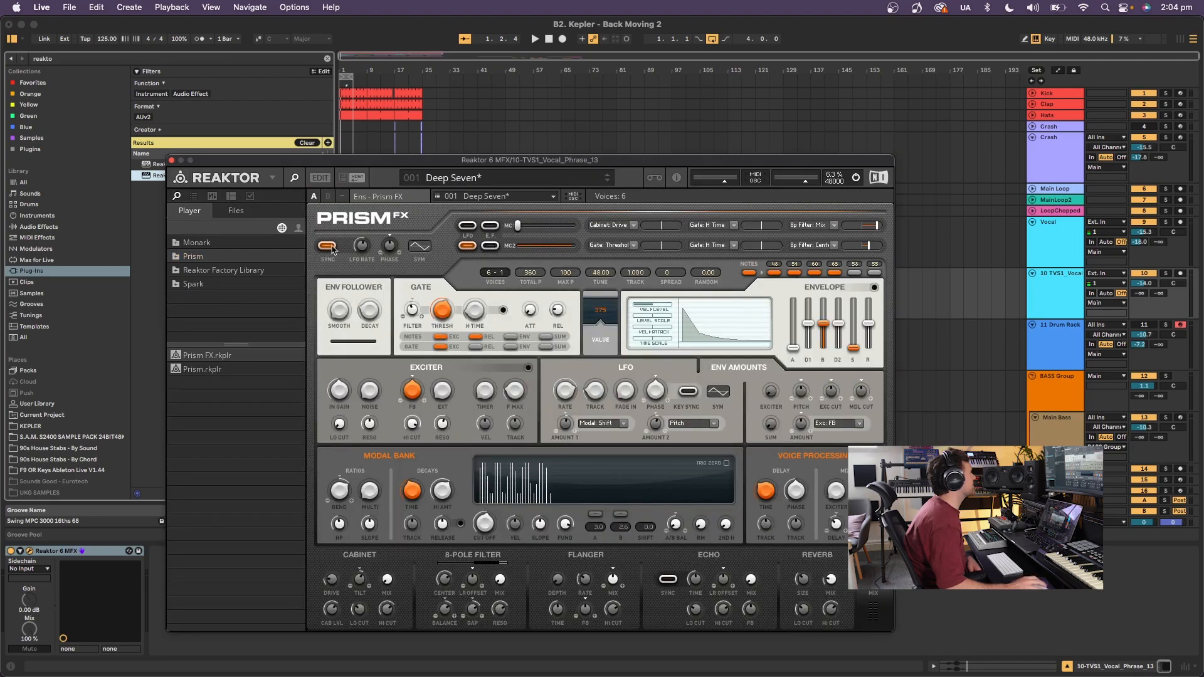
Browse the Effects folder of the Reaktor Factory Library and load Echomania.ens in place of Prism FX.
click(176, 271)
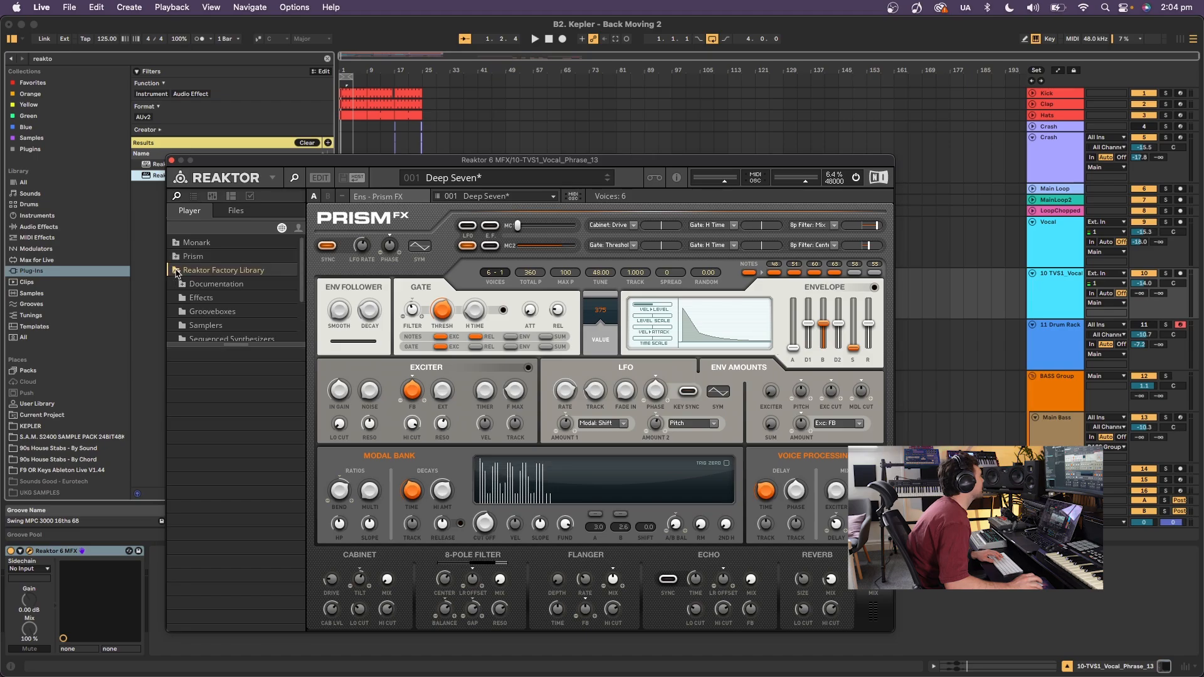
click(210, 299)
scroll(244, 385, down, 2)
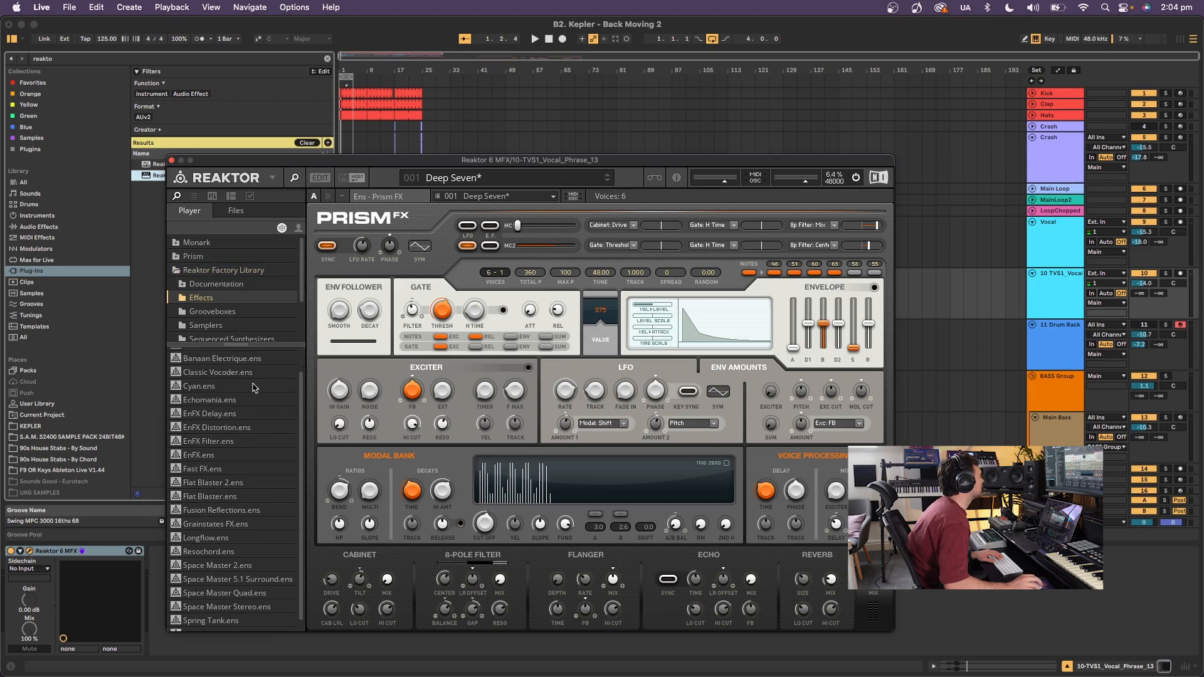
scroll(244, 386, up, 2)
scroll(229, 283, down, 2)
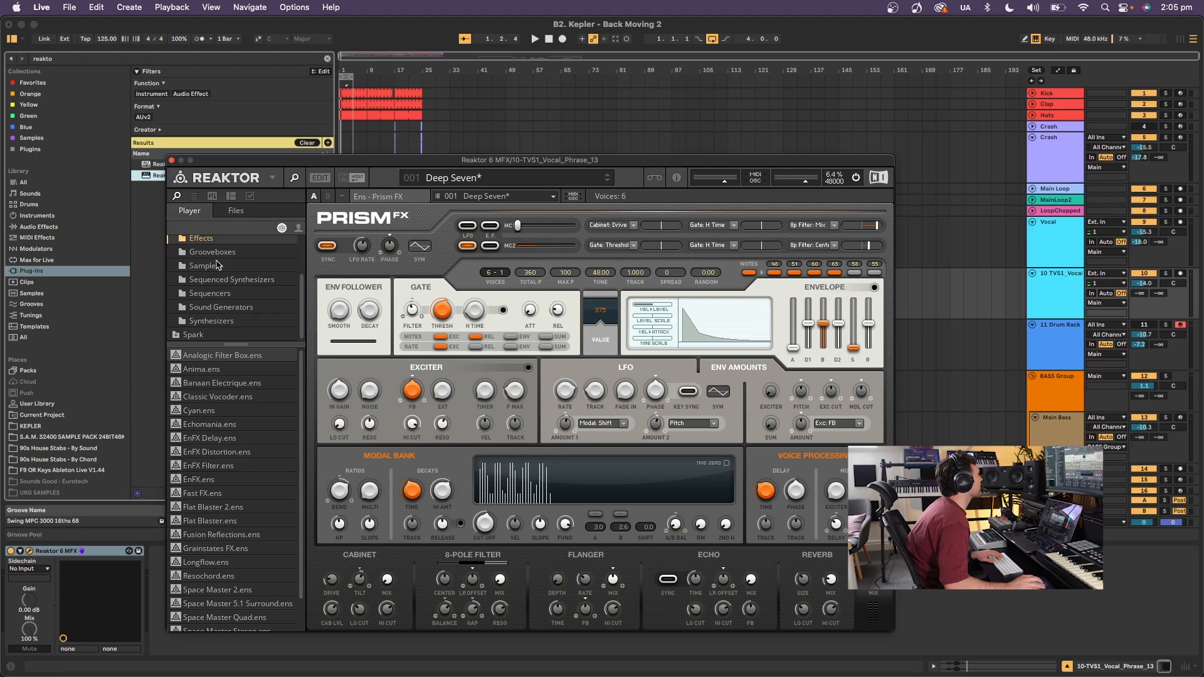
scroll(229, 306, up, 1)
scroll(229, 306, up, 3)
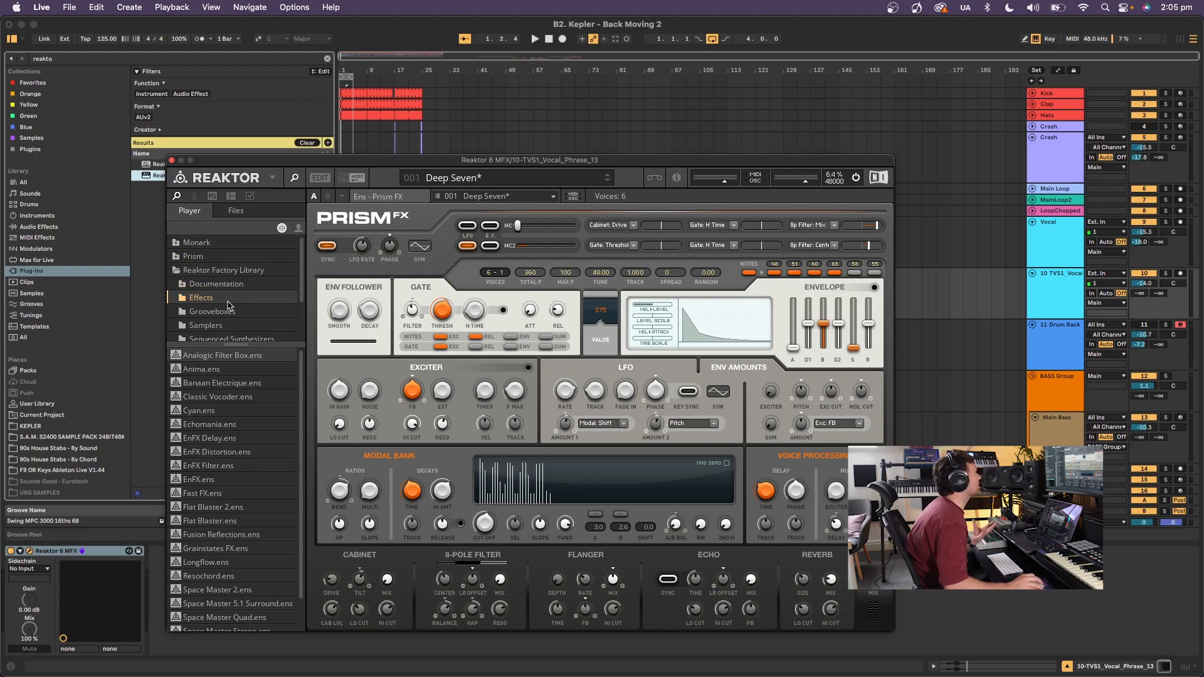
scroll(211, 428, down, 1)
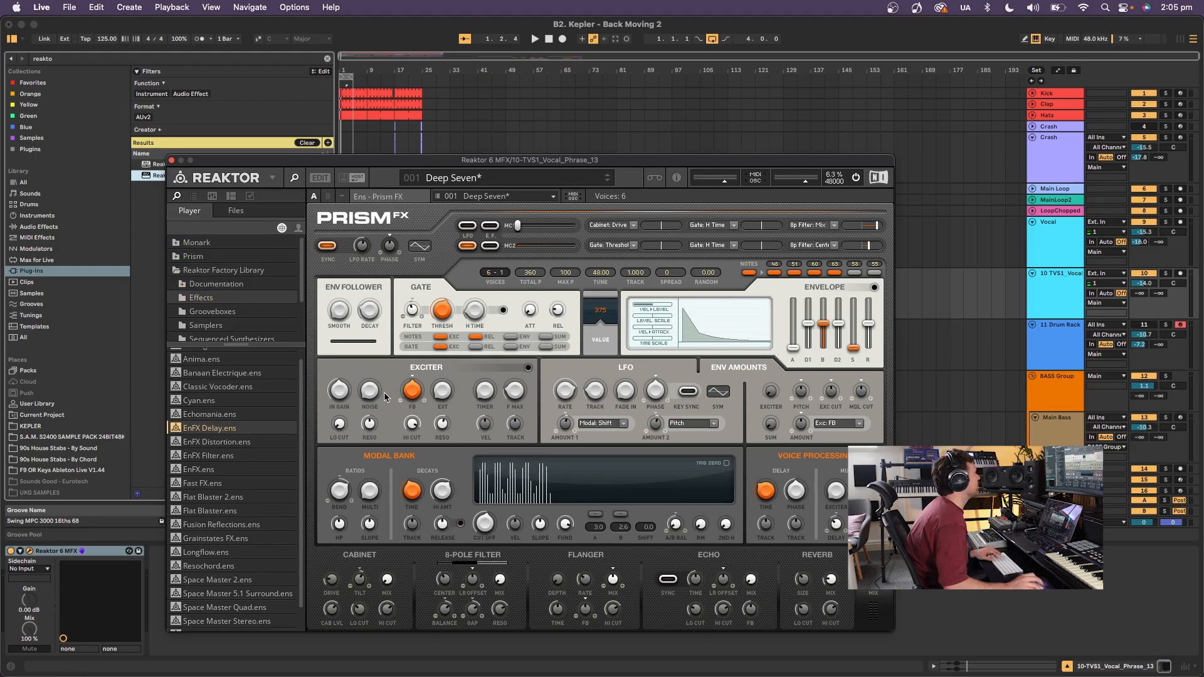
double_click(207, 416)
Play the loop and set Echomania's delay modulation amount to 3.6 and its time to 53.
click(599, 283)
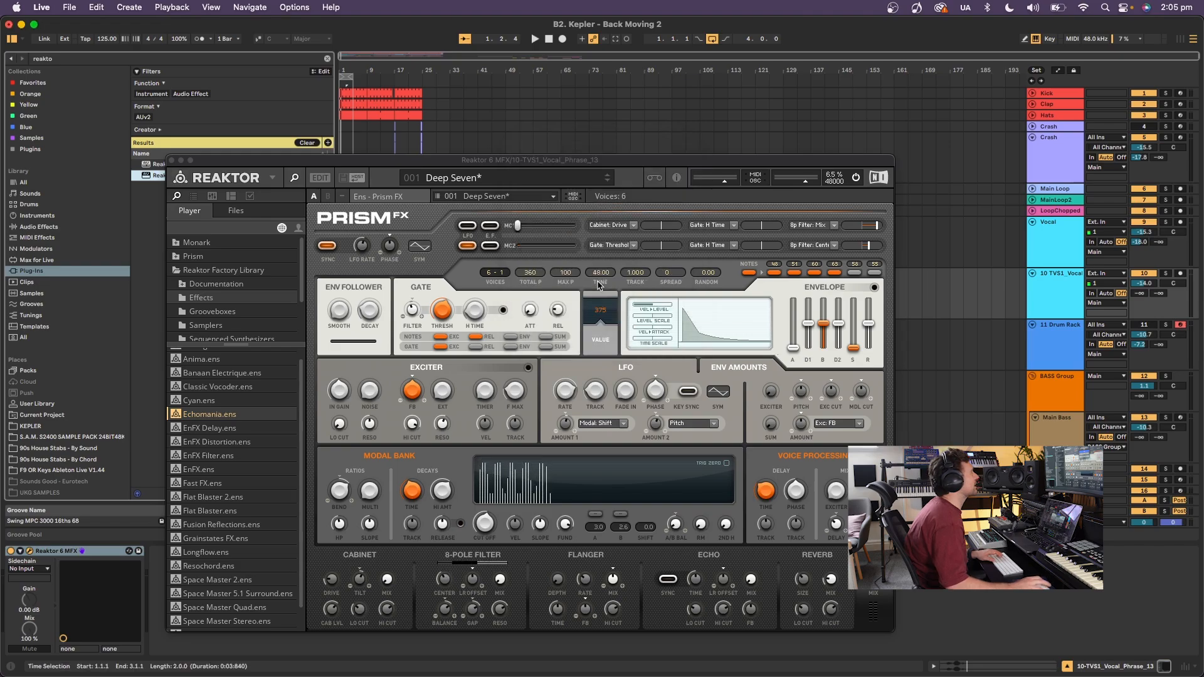
key(space)
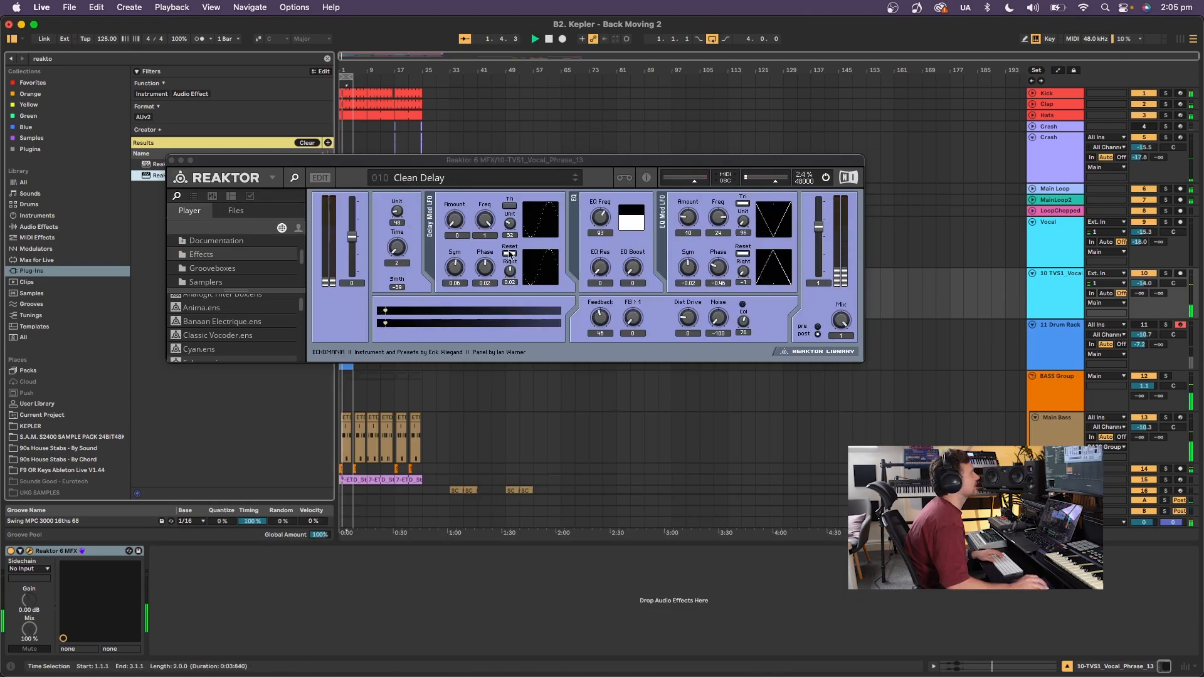
drag(455, 219, 409, 220)
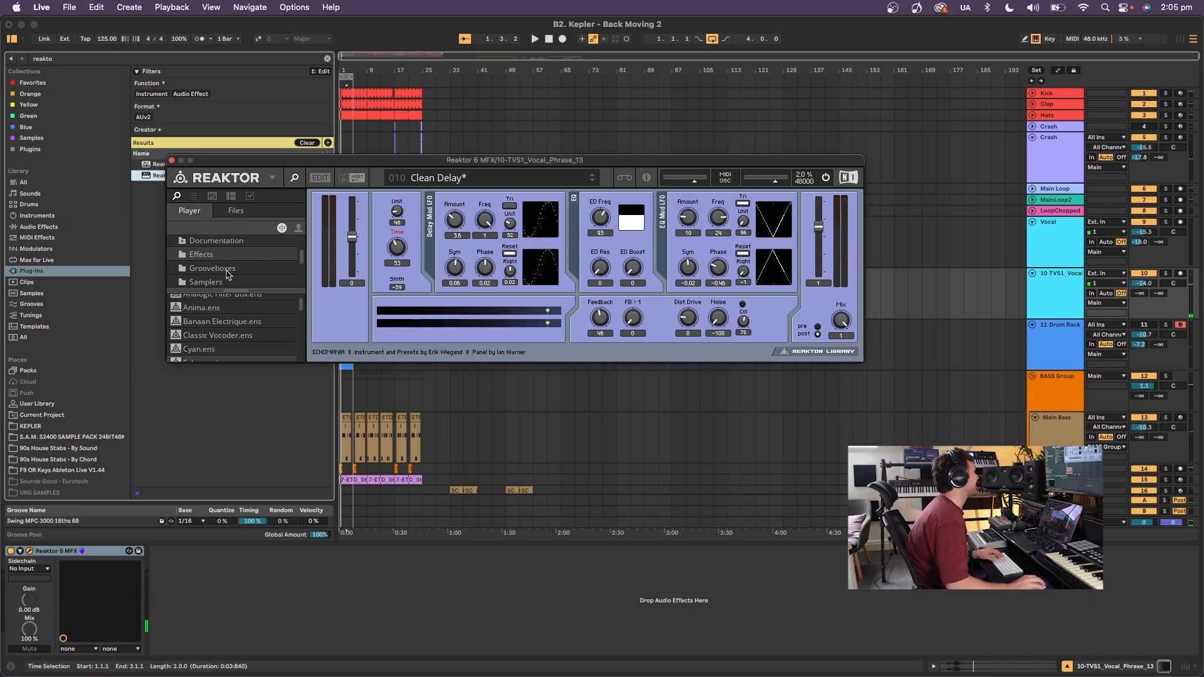
Look through the Sound Generators folder of the Reaktor Factory Library and close the Reaktor window.
scroll(228, 274, up, 3)
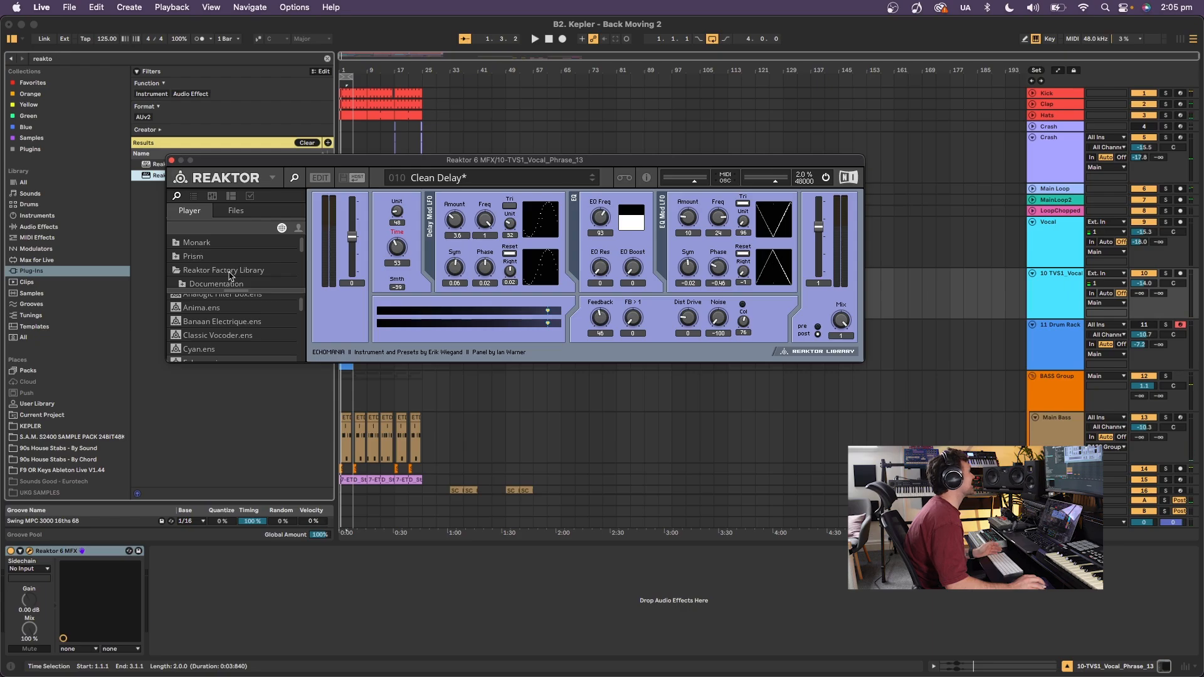
scroll(230, 276, down, 5)
click(221, 253)
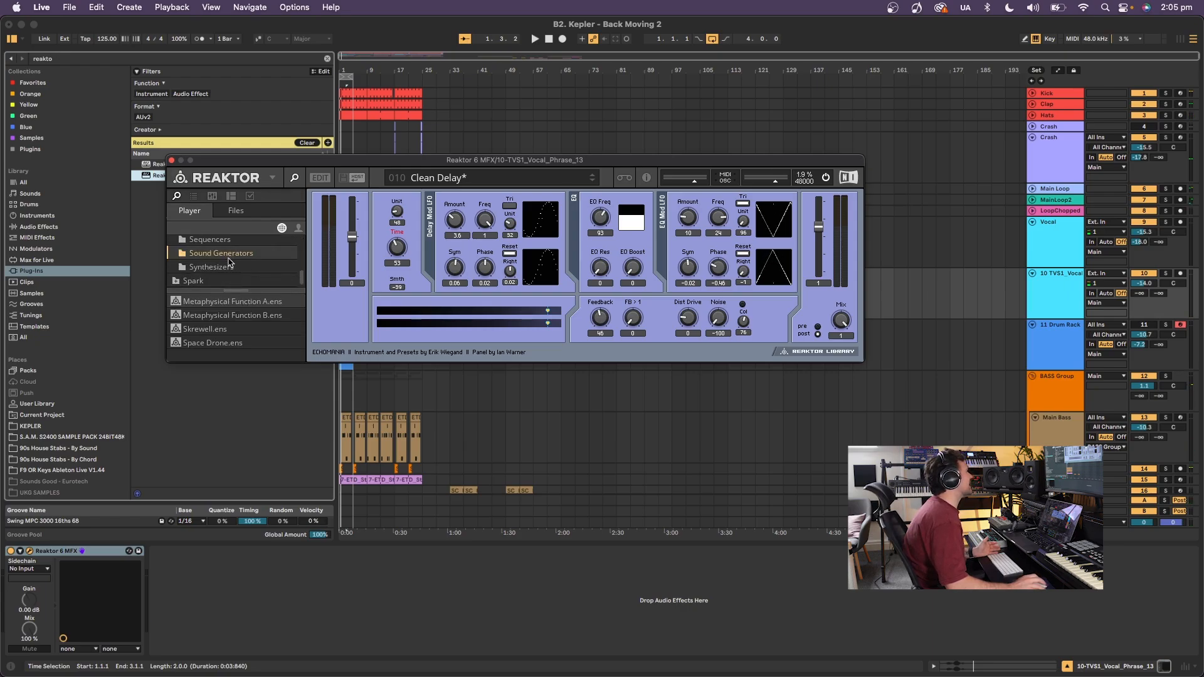
click(171, 162)
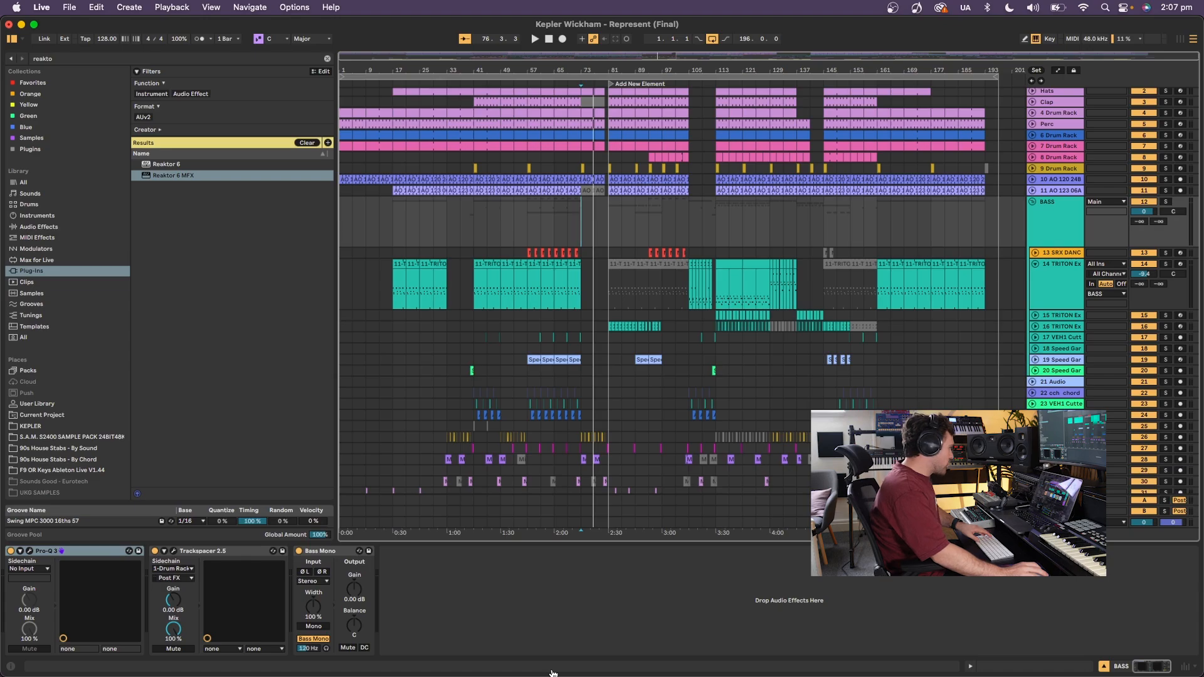
Open the bass clip at bar 17 of the TRITON Extreme track in the note editor and play the bassline from bar 41.
click(415, 264)
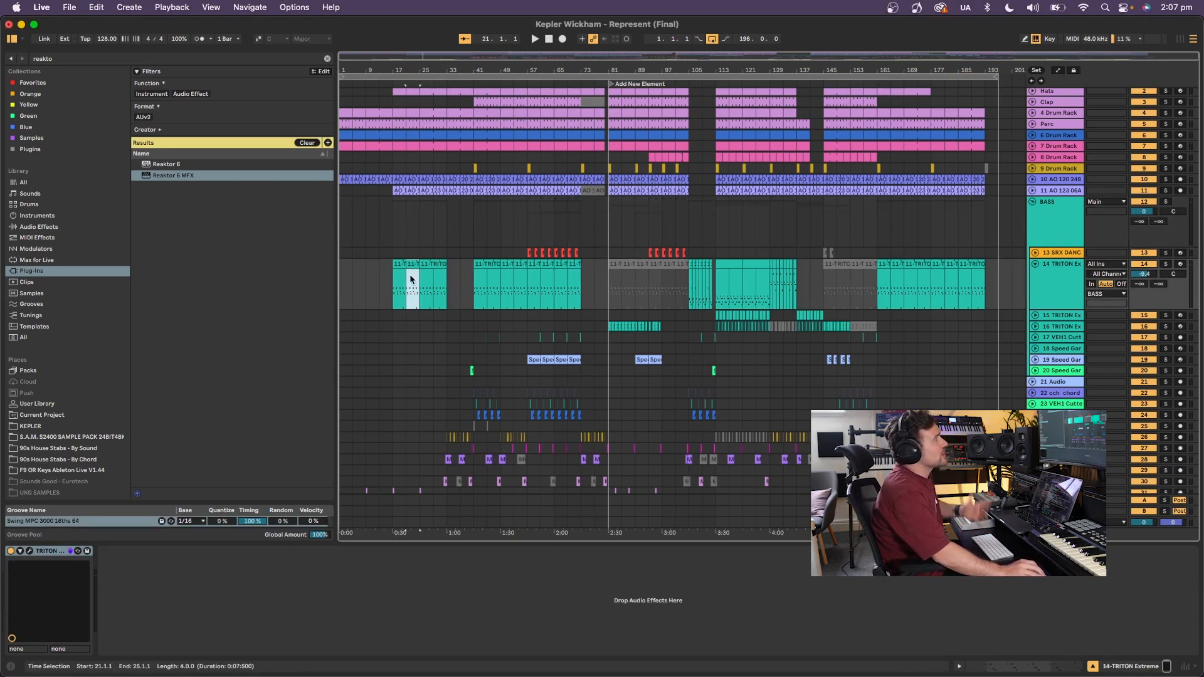
double_click(412, 279)
drag(515, 525, 521, 296)
click(335, 478)
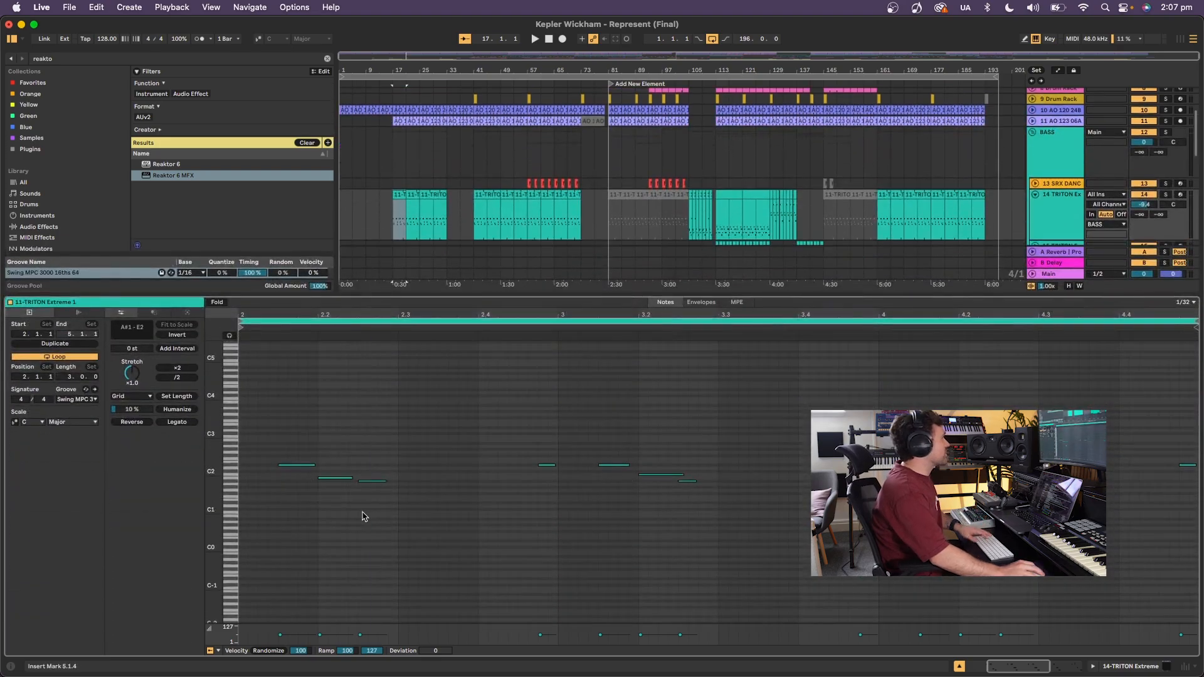
click(486, 214)
key(space)
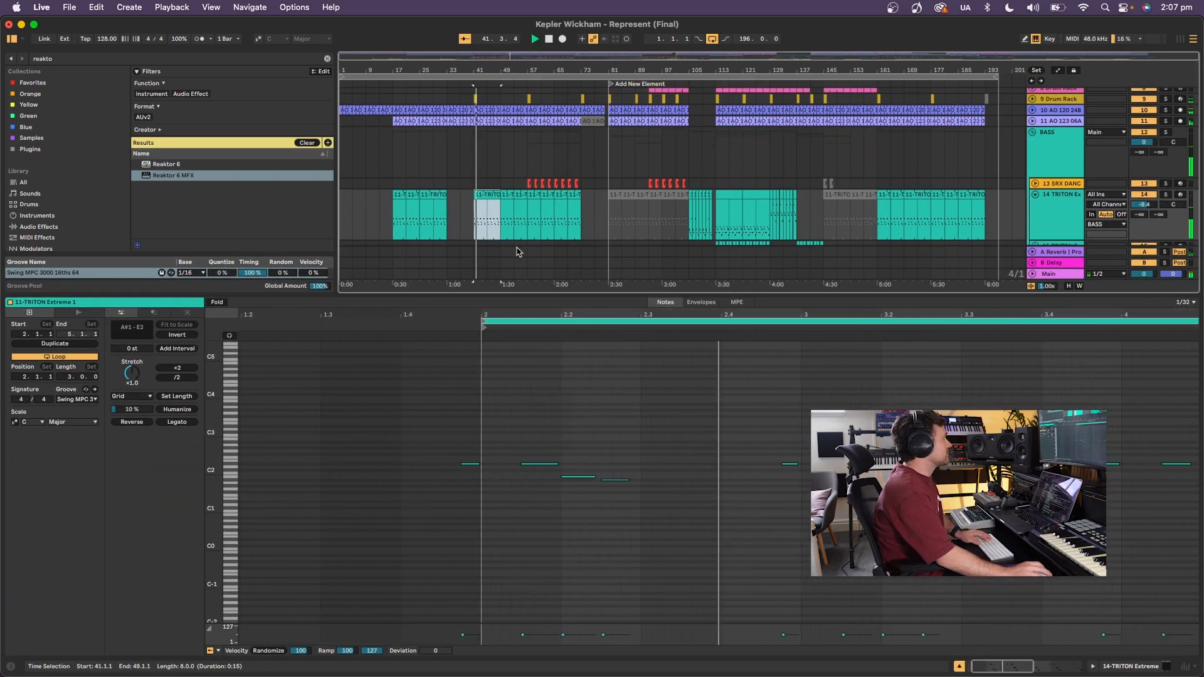
scroll(518, 252, down, 5)
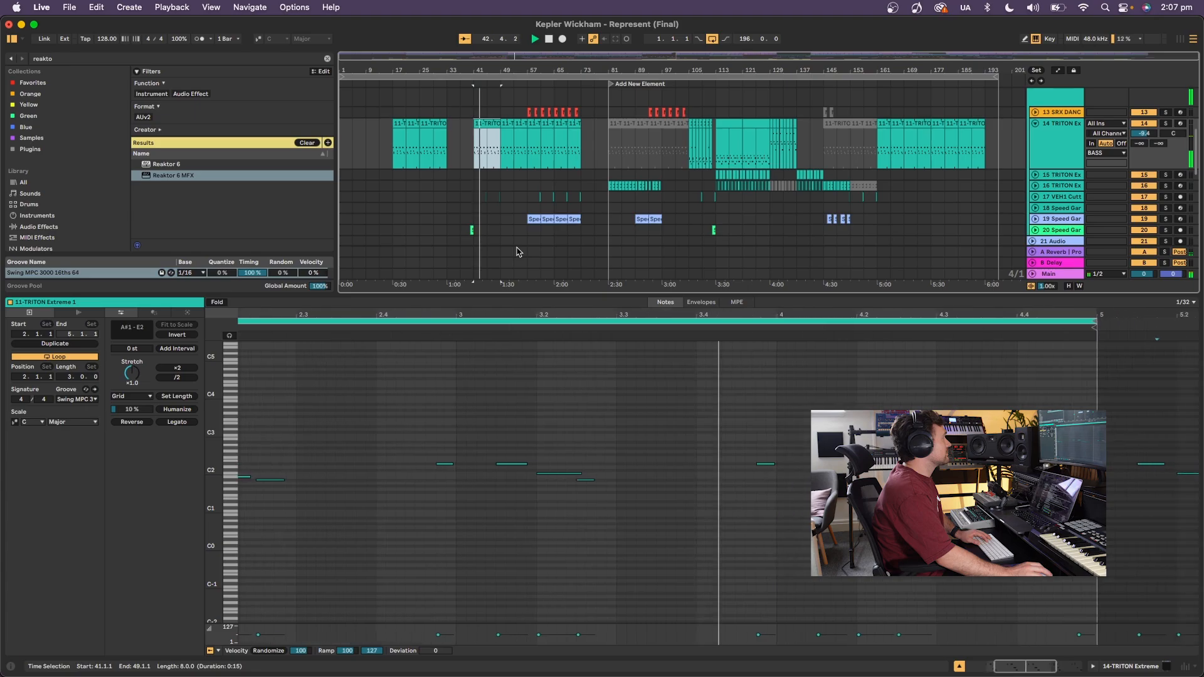
Colour the TRITON Extreme bass clips from bar 17 up to bar 33 bright green.
click(405, 132)
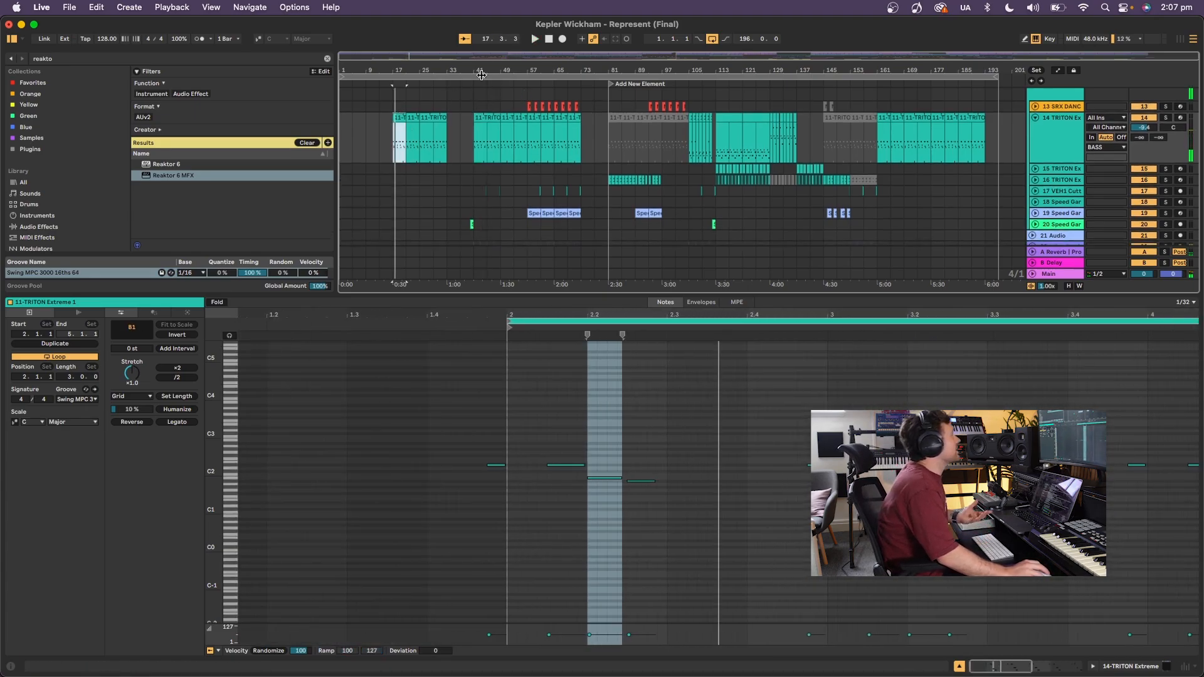
drag(453, 124, 396, 120)
right_click(396, 121)
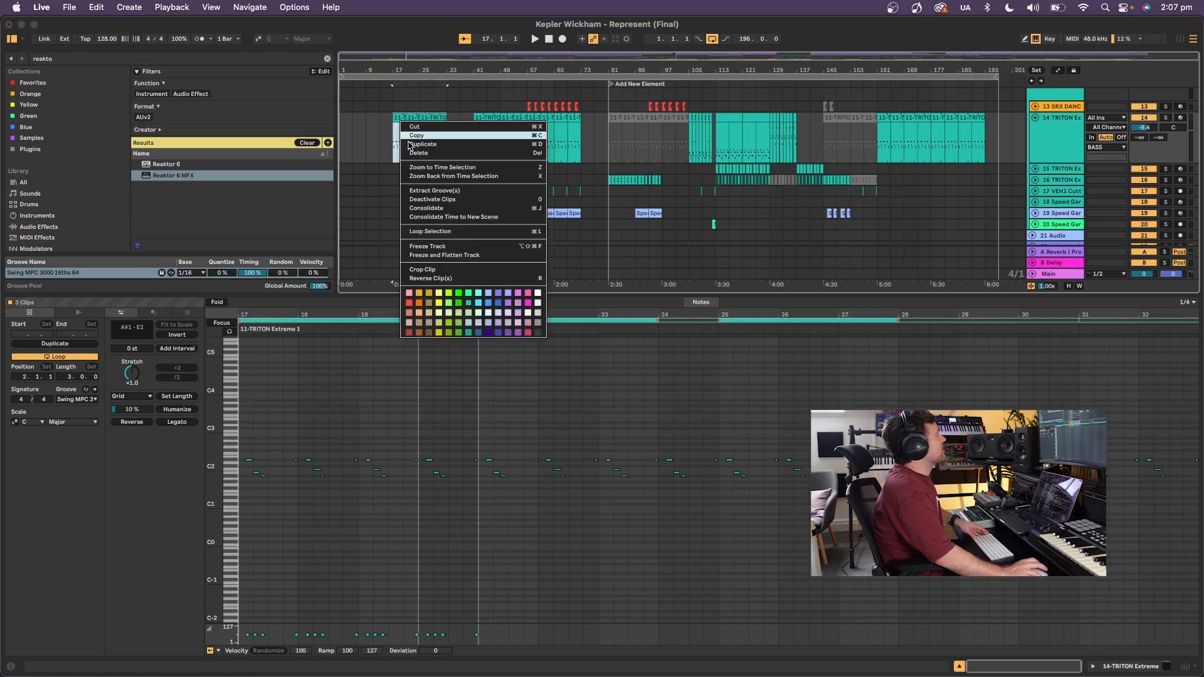
click(465, 301)
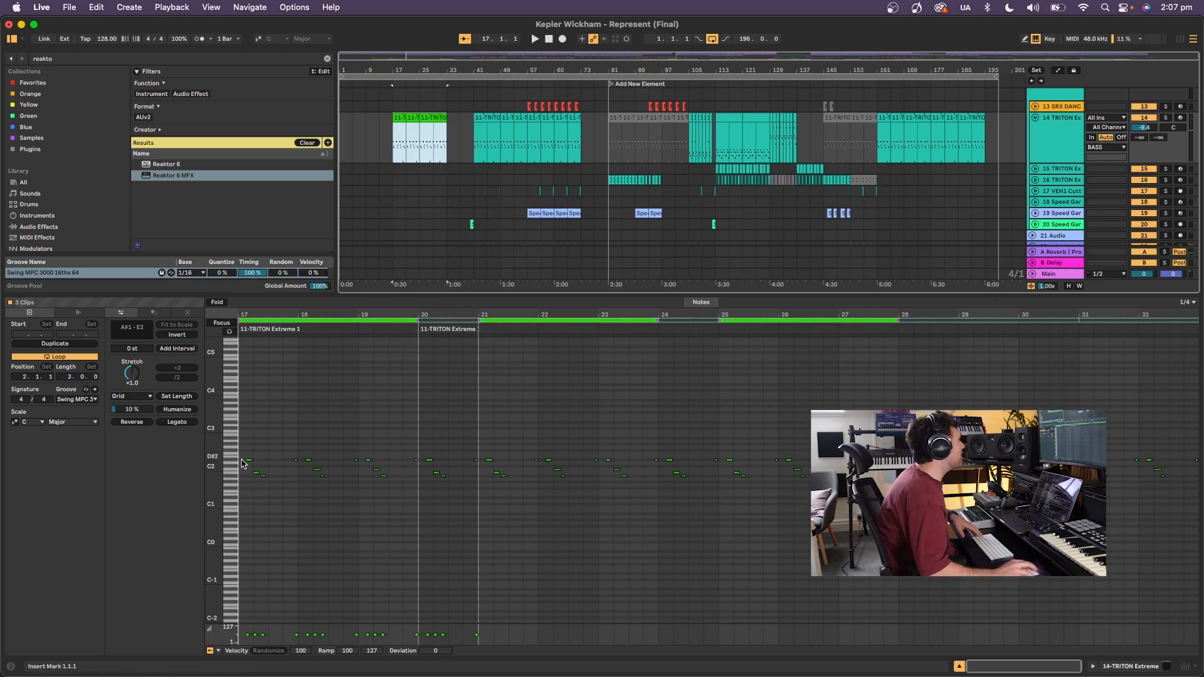
Select the TRITON Extreme bass clip at bar 41 and play its original bassline briefly.
click(478, 119)
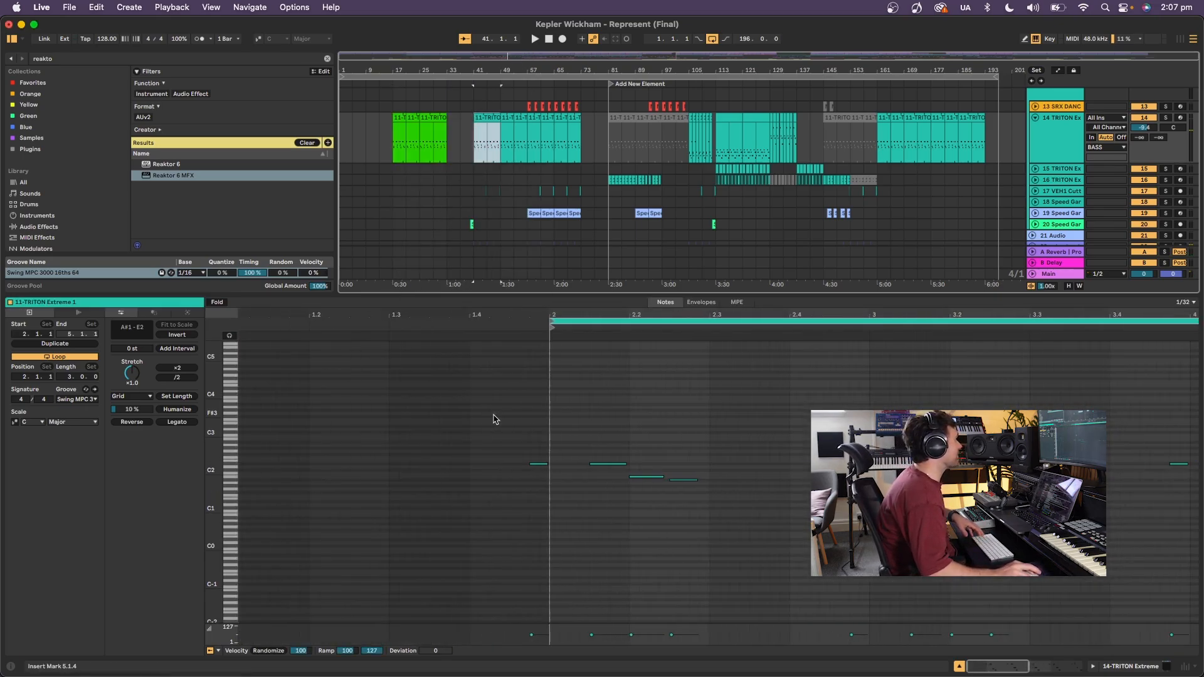
key(space)
scroll(518, 165, up, 2)
scroll(518, 165, up, 1)
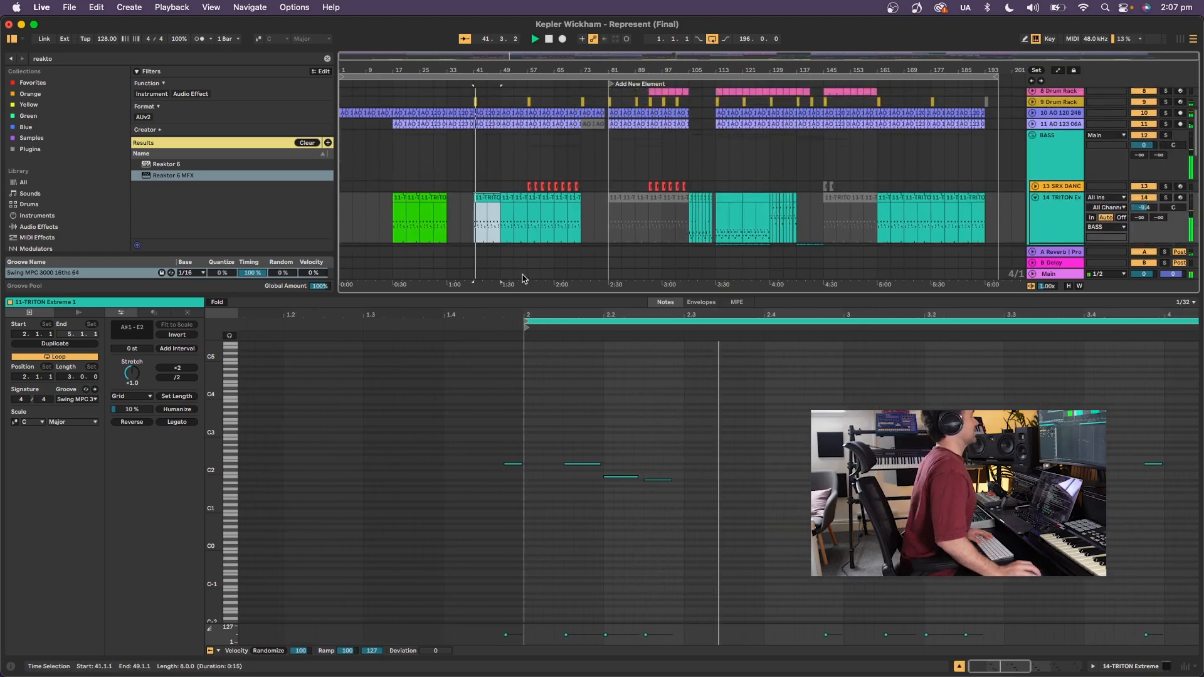
key(space)
Delete the B1 note at 2.2.1 in the first green bass clip and play the simplified pattern.
click(402, 197)
click(336, 477)
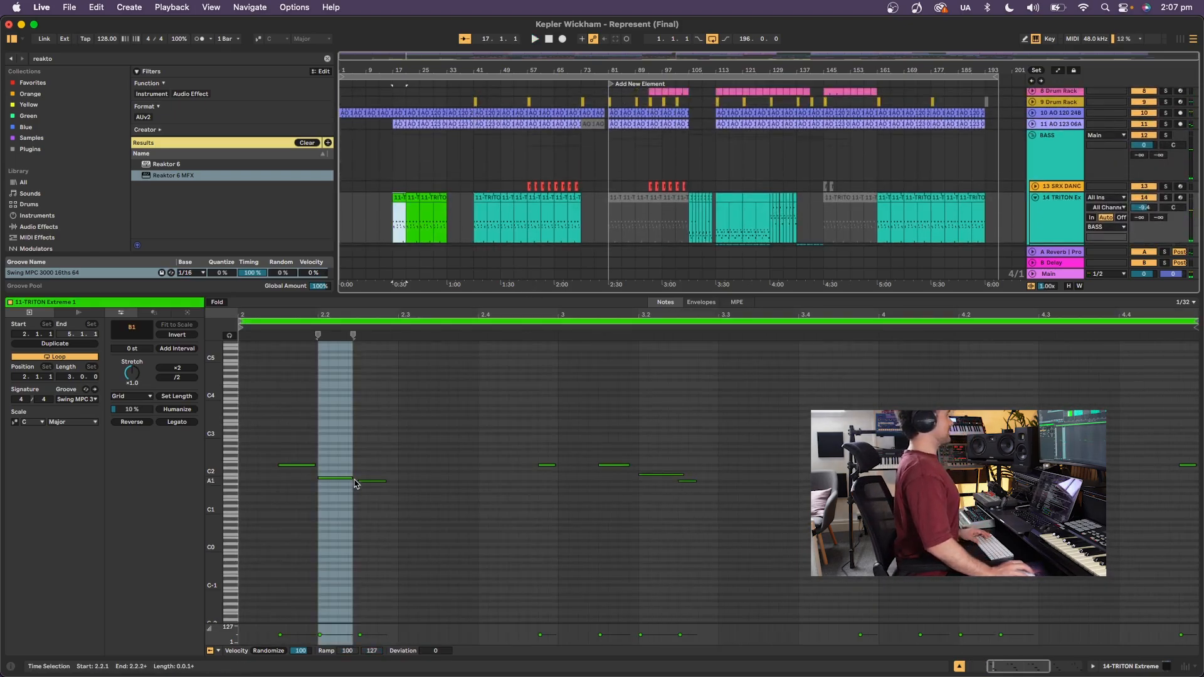
key(Delete)
scroll(602, 522, up, 2)
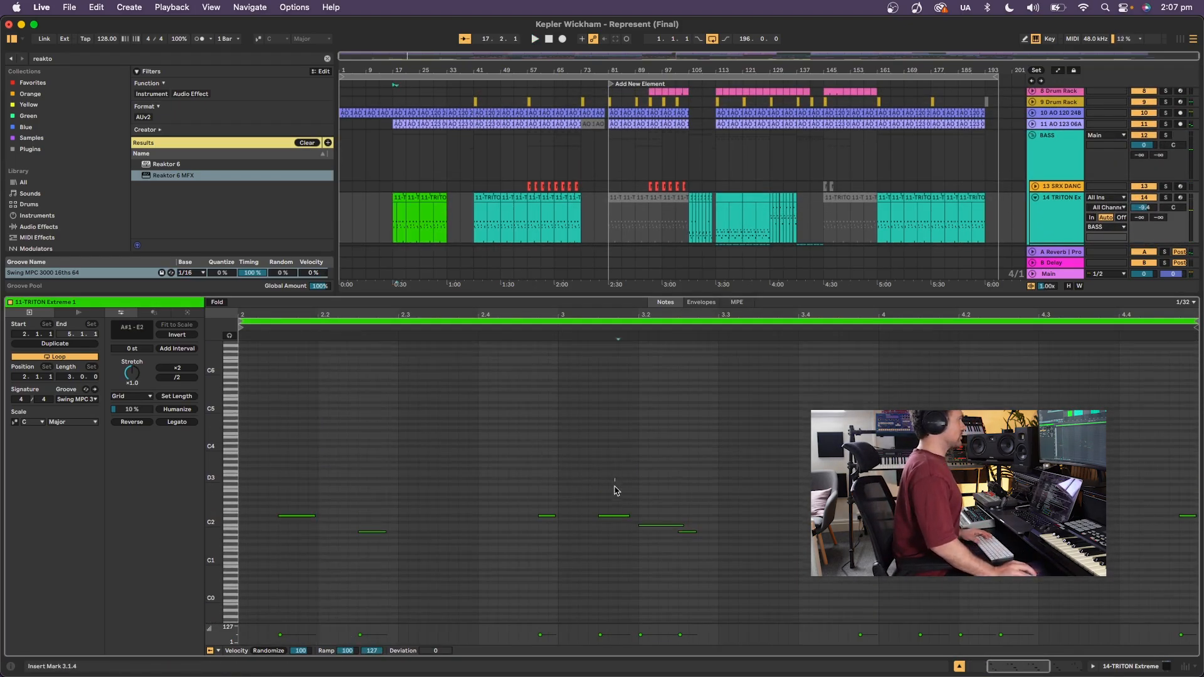
click(610, 517)
key(space)
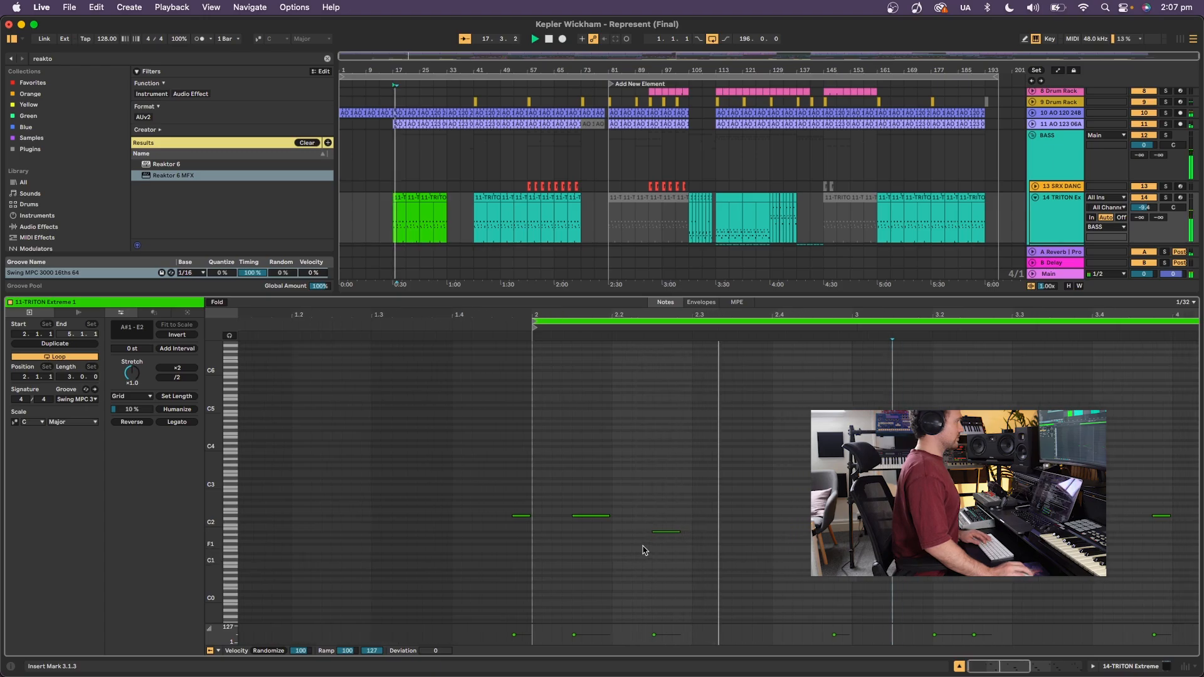
Draw a short low F#0 note at 2.1.1 in the green bass clip and audition it.
key(space)
key(b)
click(530, 580)
key(space)
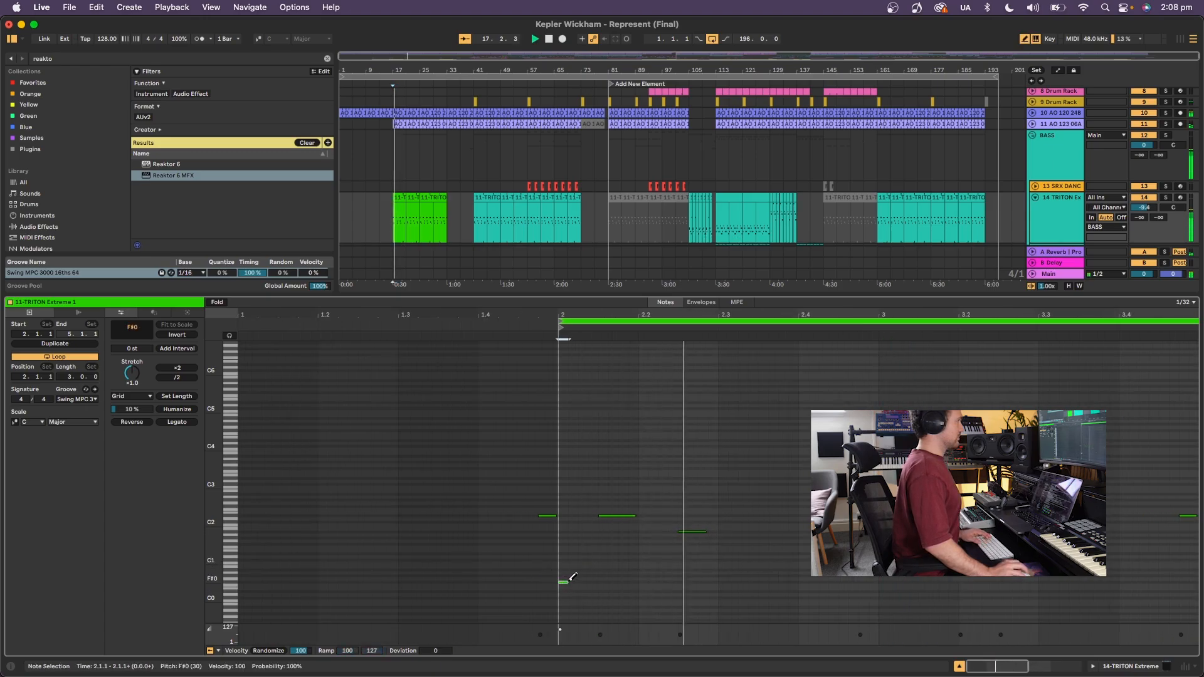
key(space)
Try a short A#1 note after 2.1.3, delete it together with the D#2 note above it, and play the clip.
click(584, 532)
key(b)
drag(585, 496, 602, 565)
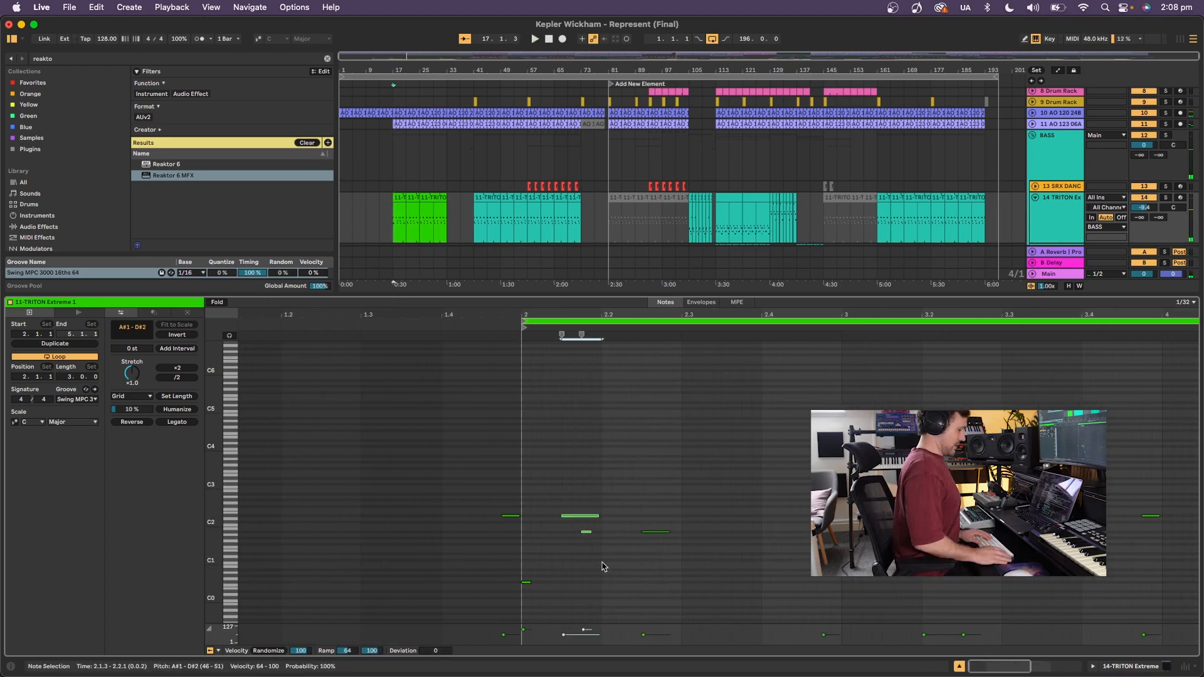
key(Delete)
key(space)
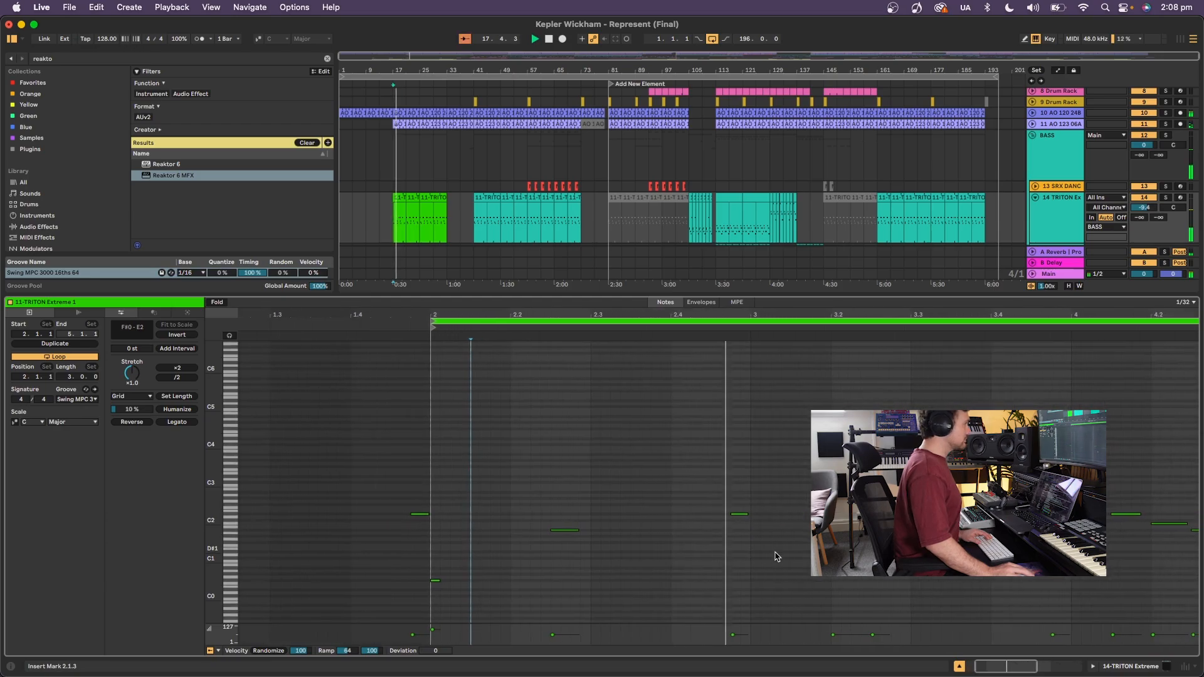
Duplicate the edited green bass clip three times so the new pattern fills the section up to bar 33.
click(399, 199)
key(super+d)
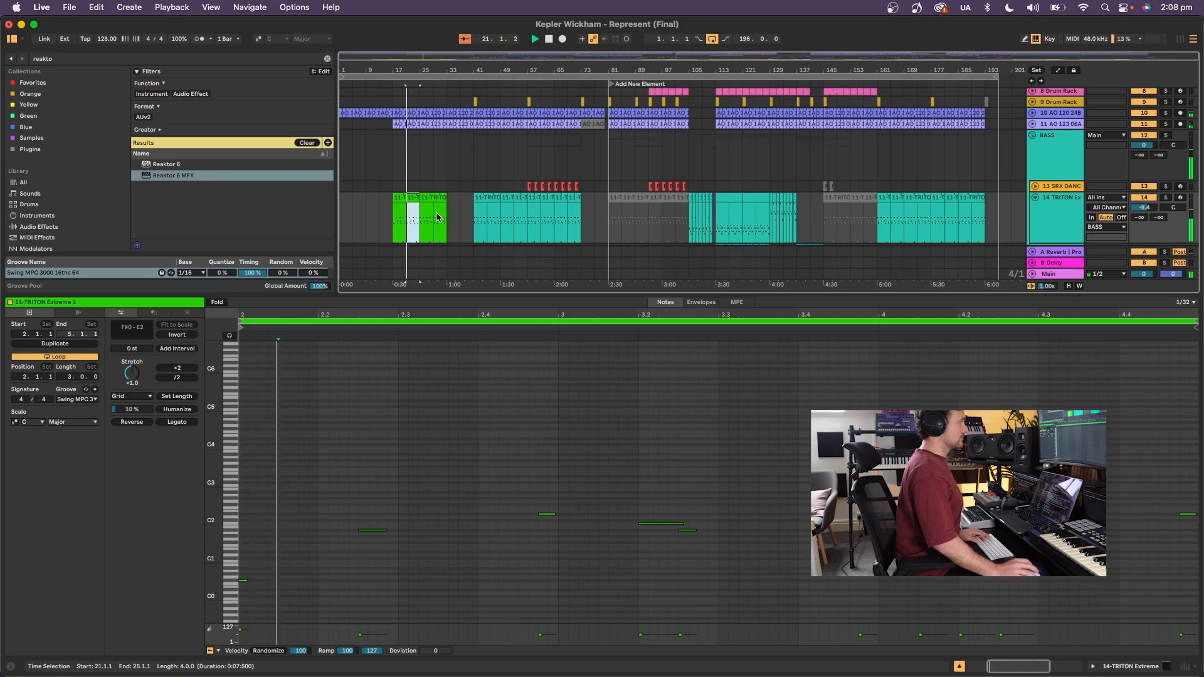
key(super+d)
key(super+d)
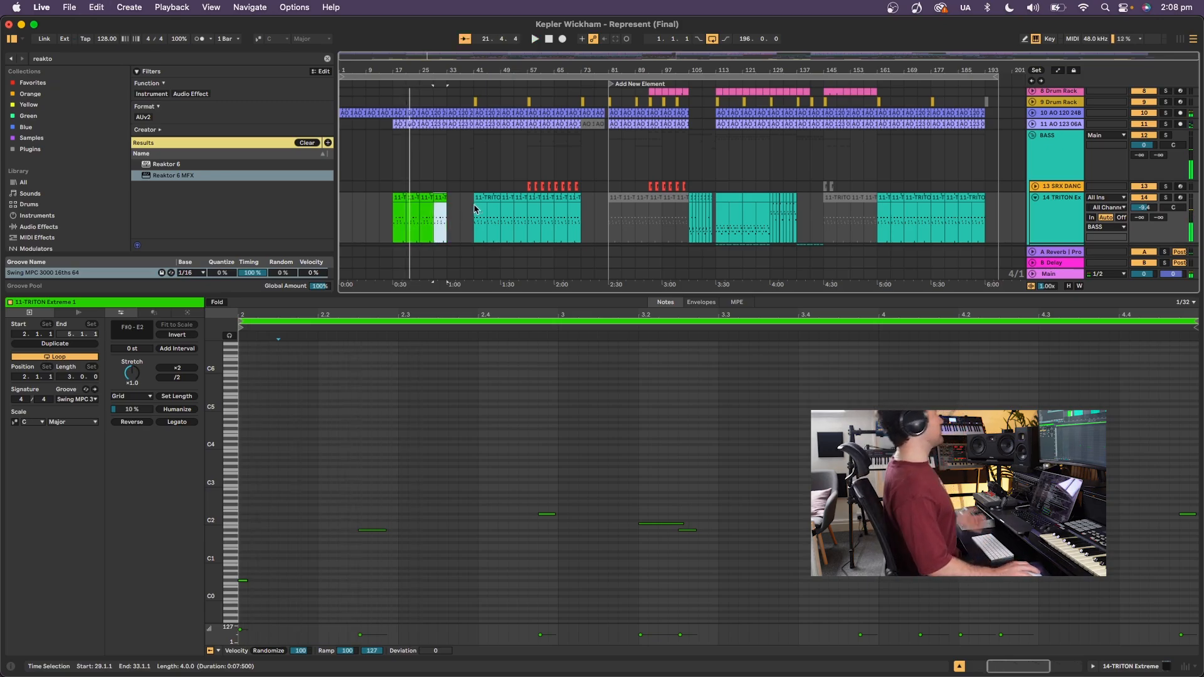
Play the bassline from bar 41, audition the SRX DANCE TRAX part from bar 57, and enlarge the arrangement area.
click(474, 210)
key(space)
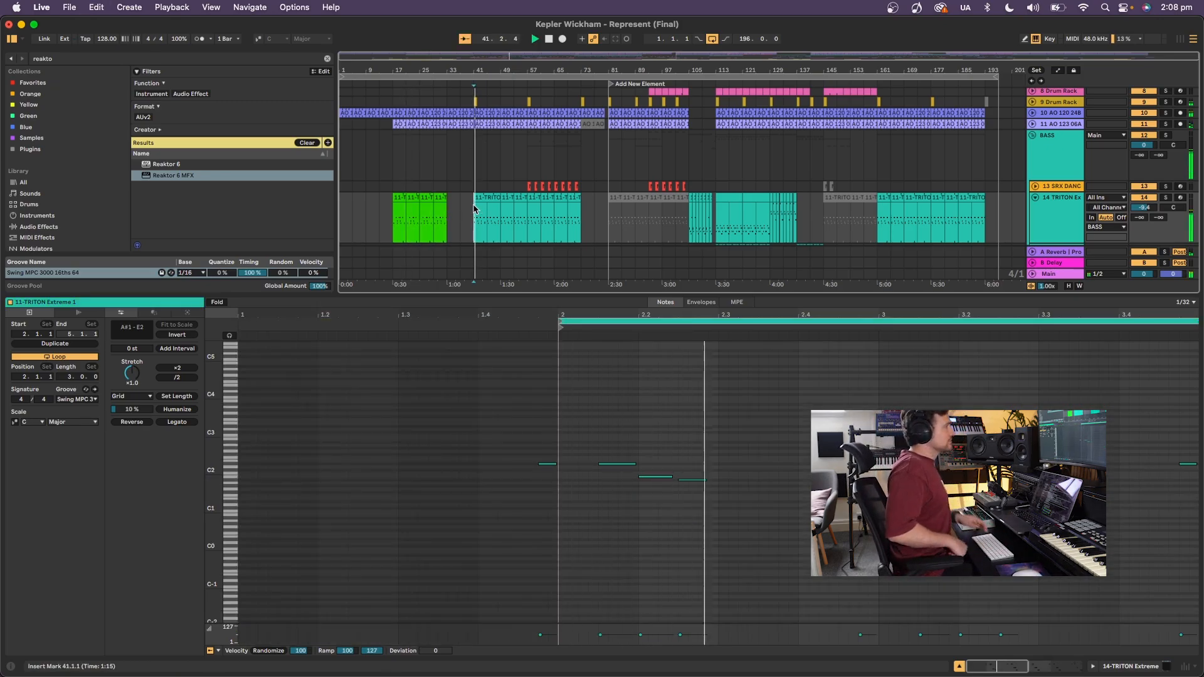
scroll(529, 170, down, 2)
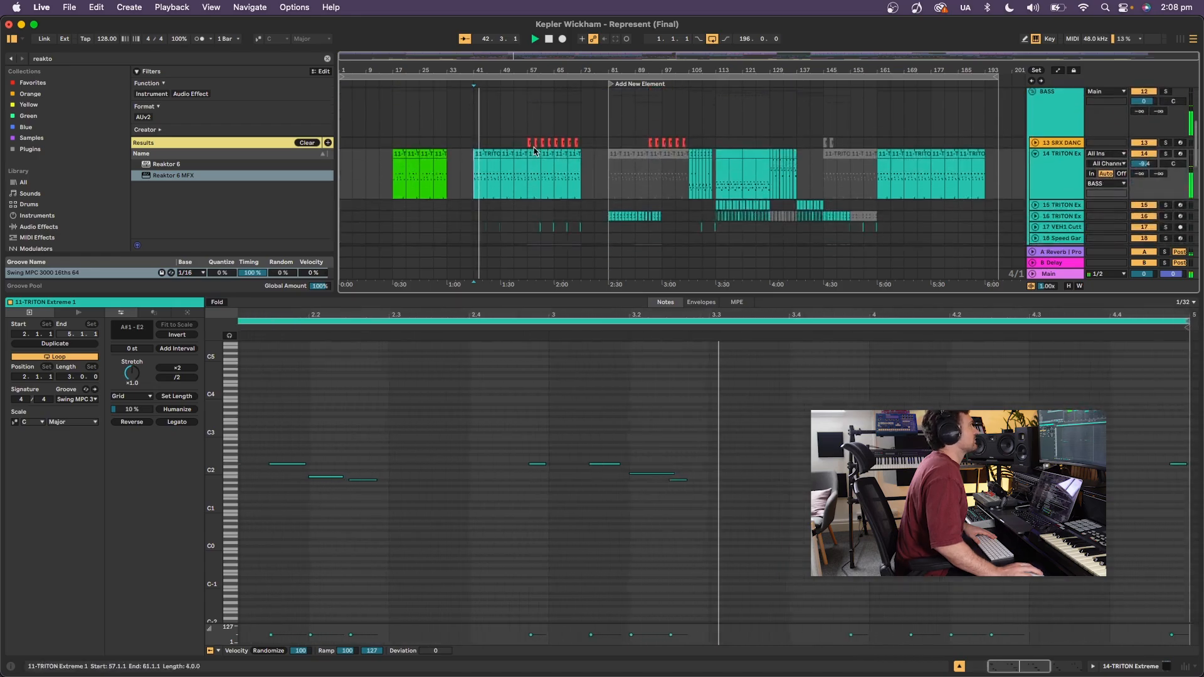
click(525, 142)
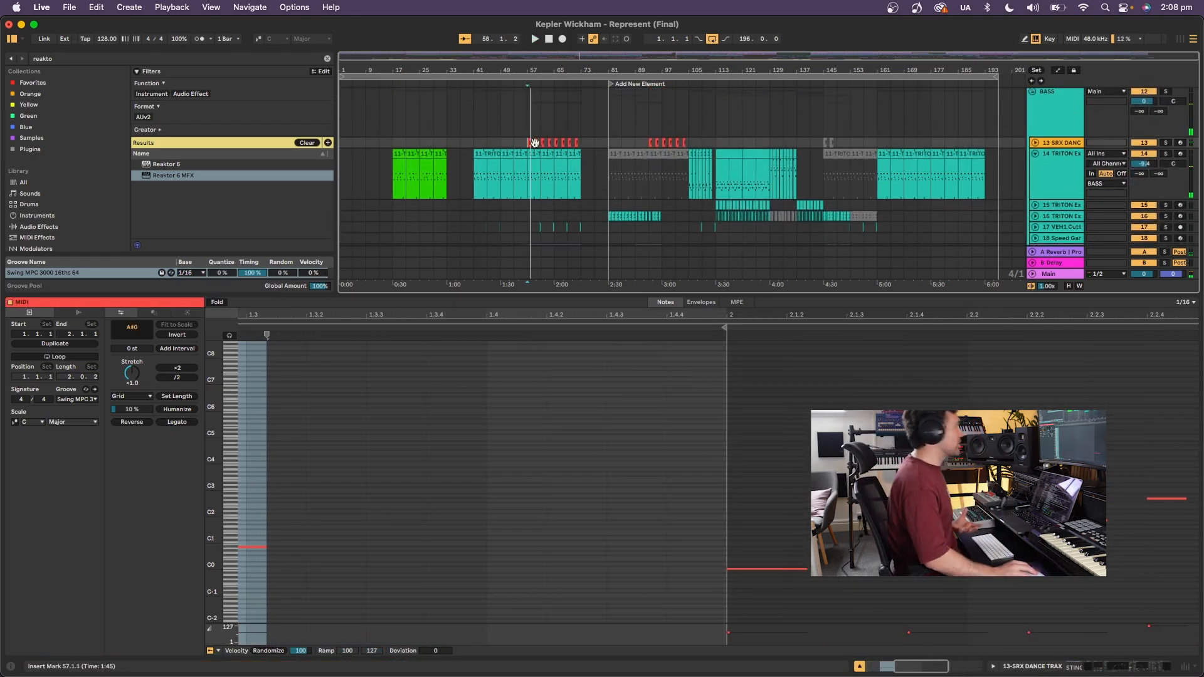
drag(551, 296, 551, 448)
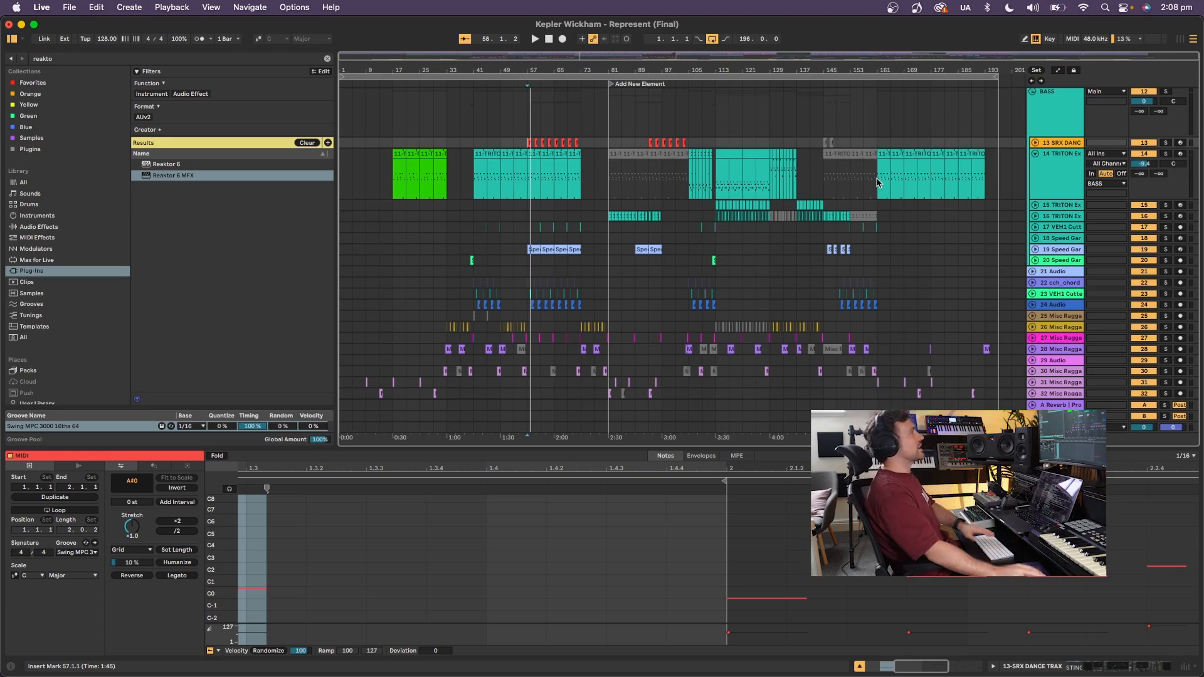
Play the TRITON Extreme bass variations from bar 105 and from bar 125.
click(690, 182)
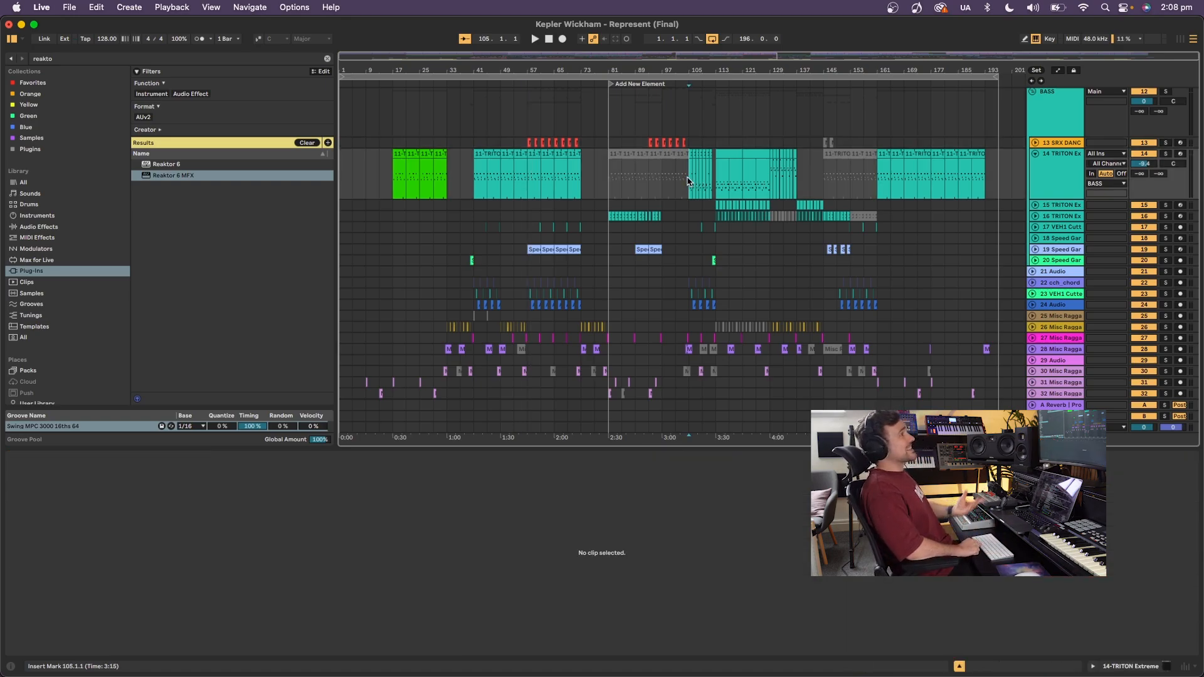
key(space)
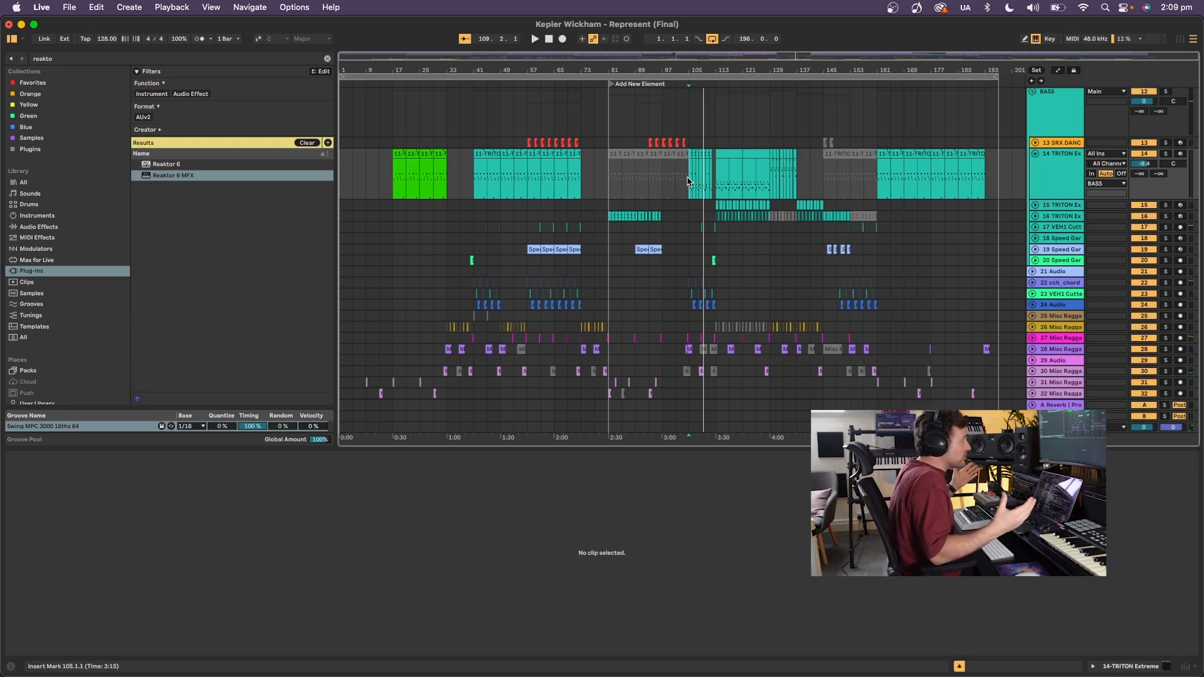
click(758, 175)
key(space)
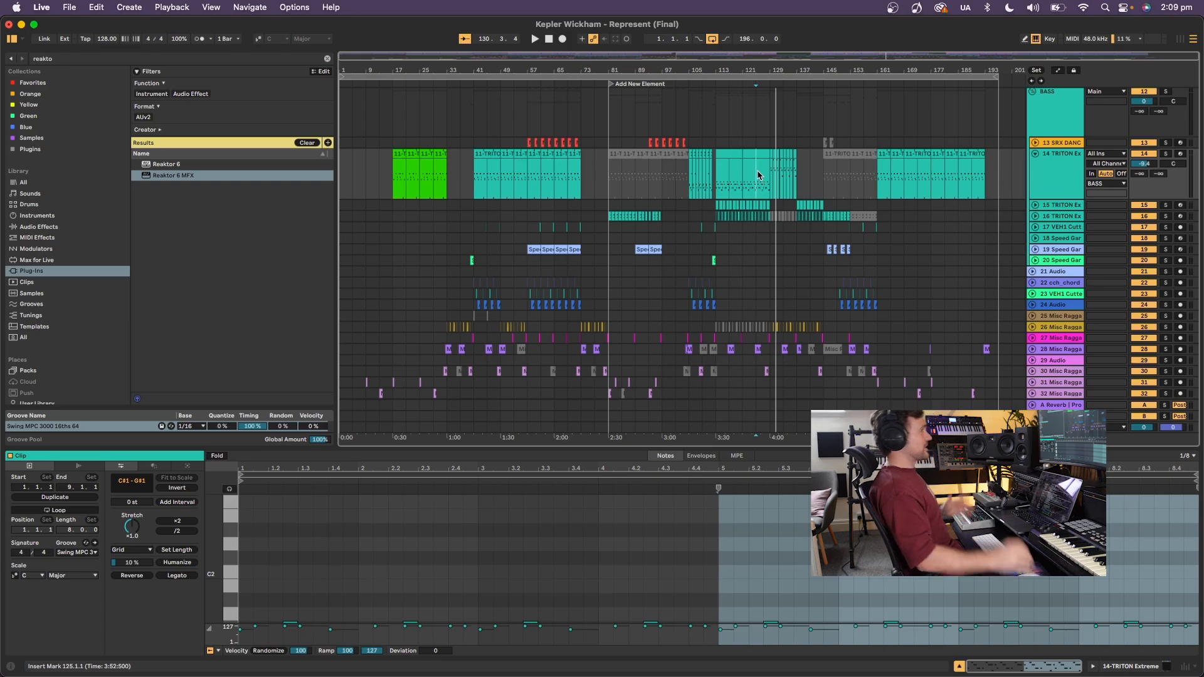
Enlarge the arrangement area further and play the section without the main bass clips from bar 73.
scroll(670, 172, up, 5)
drag(667, 448, 666, 521)
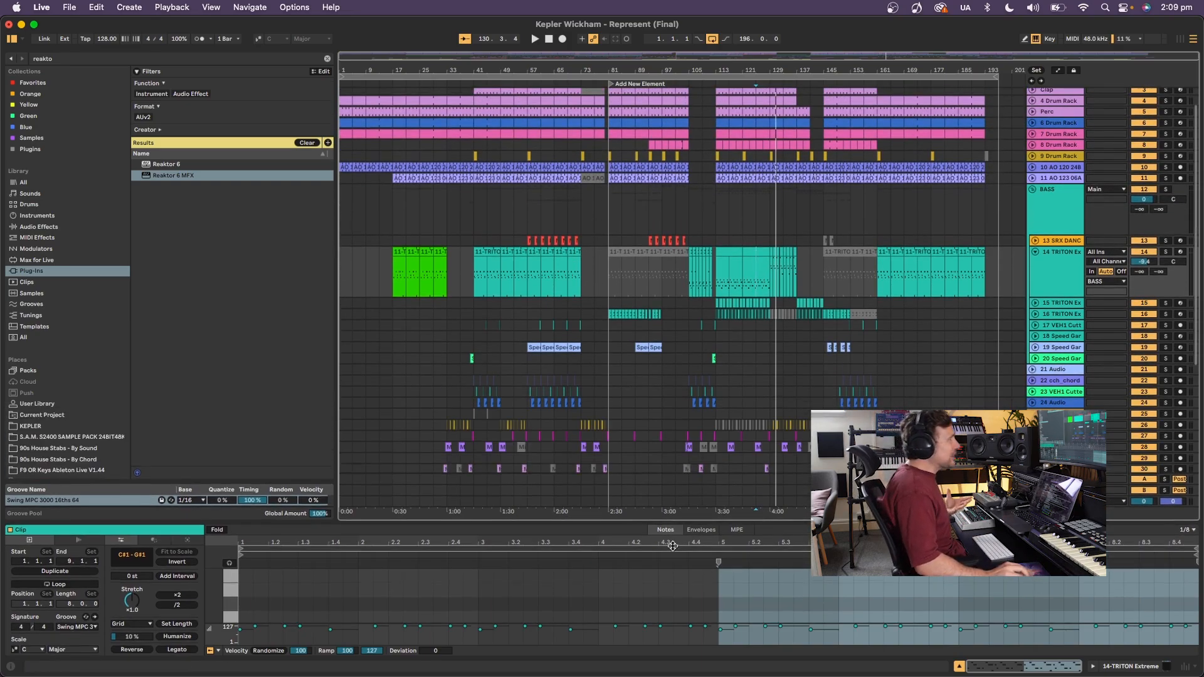
click(581, 211)
key(space)
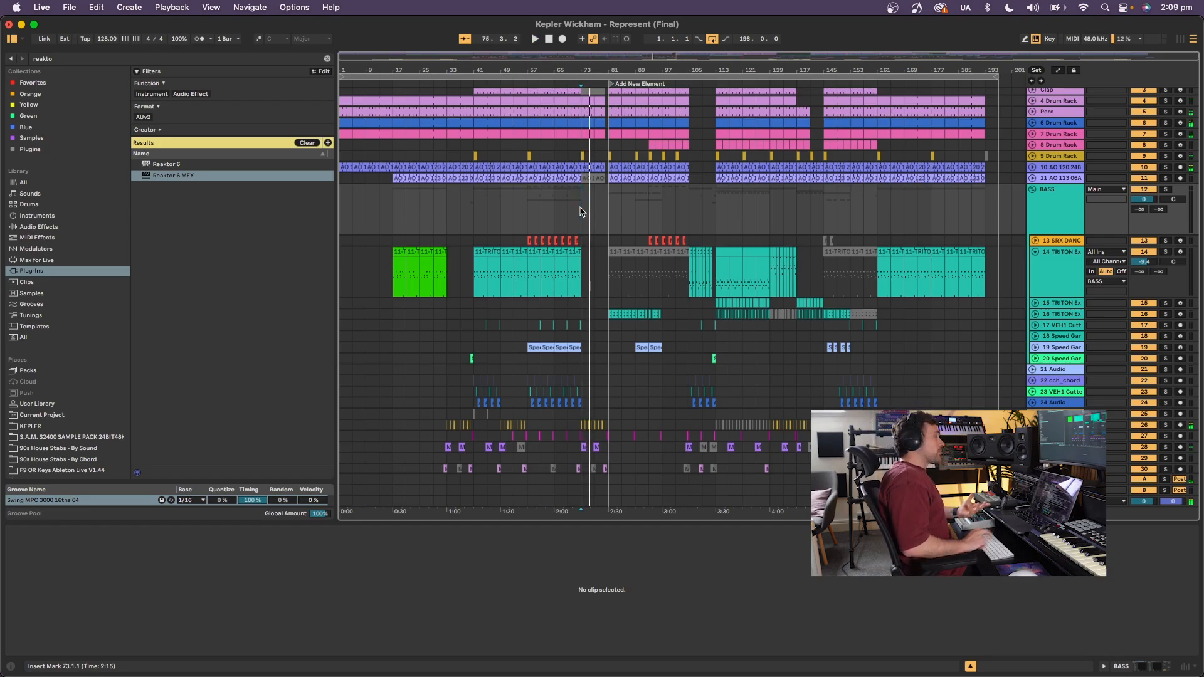
Solo track 37 Audio from bar 73, add track 26 Misc Ragga to the solo, and clear the solos.
scroll(580, 213, down, 5)
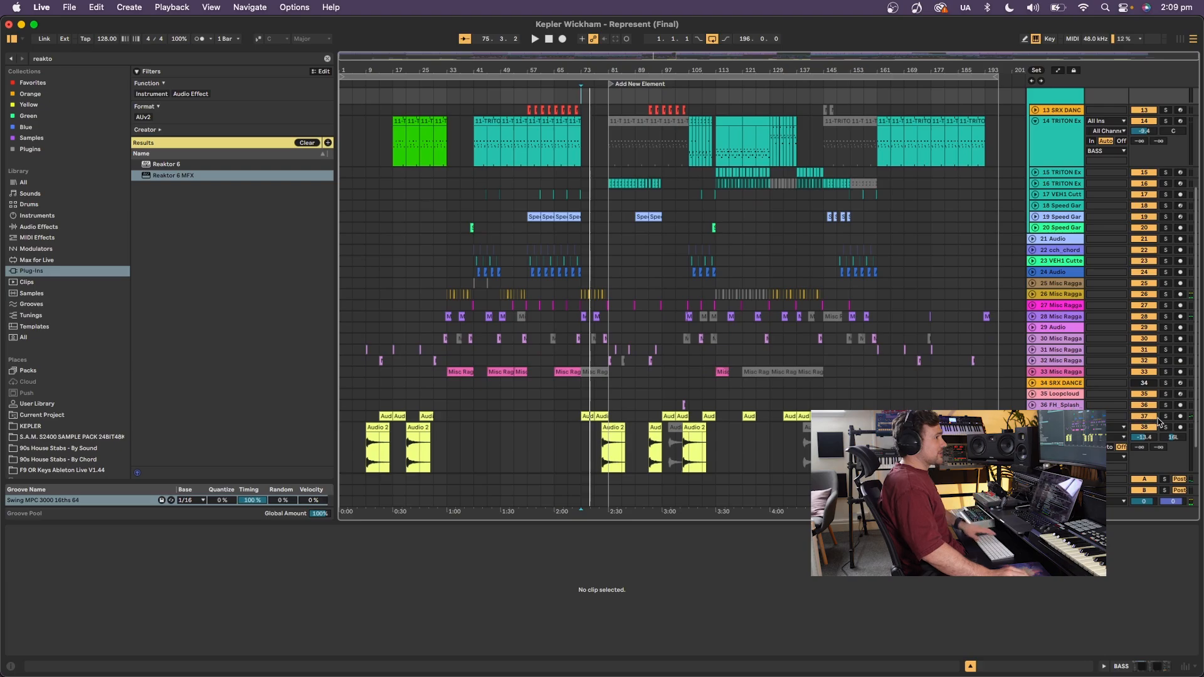
click(1166, 418)
key(space)
scroll(1146, 274, down, 2)
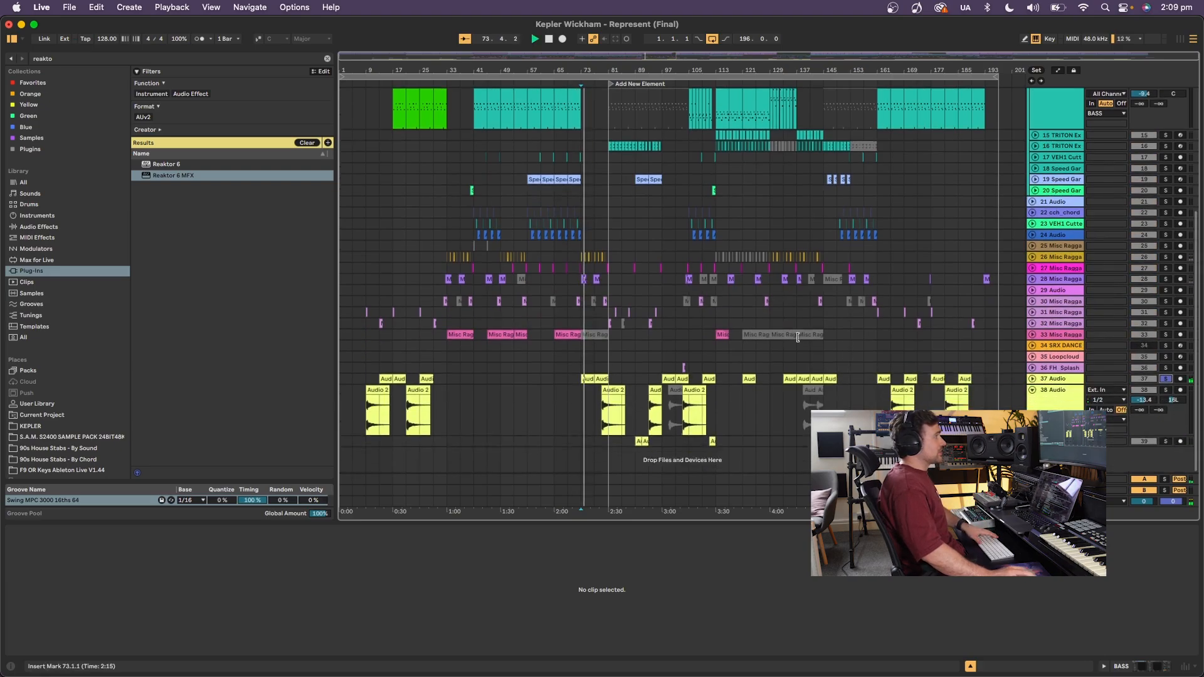
click(1166, 258)
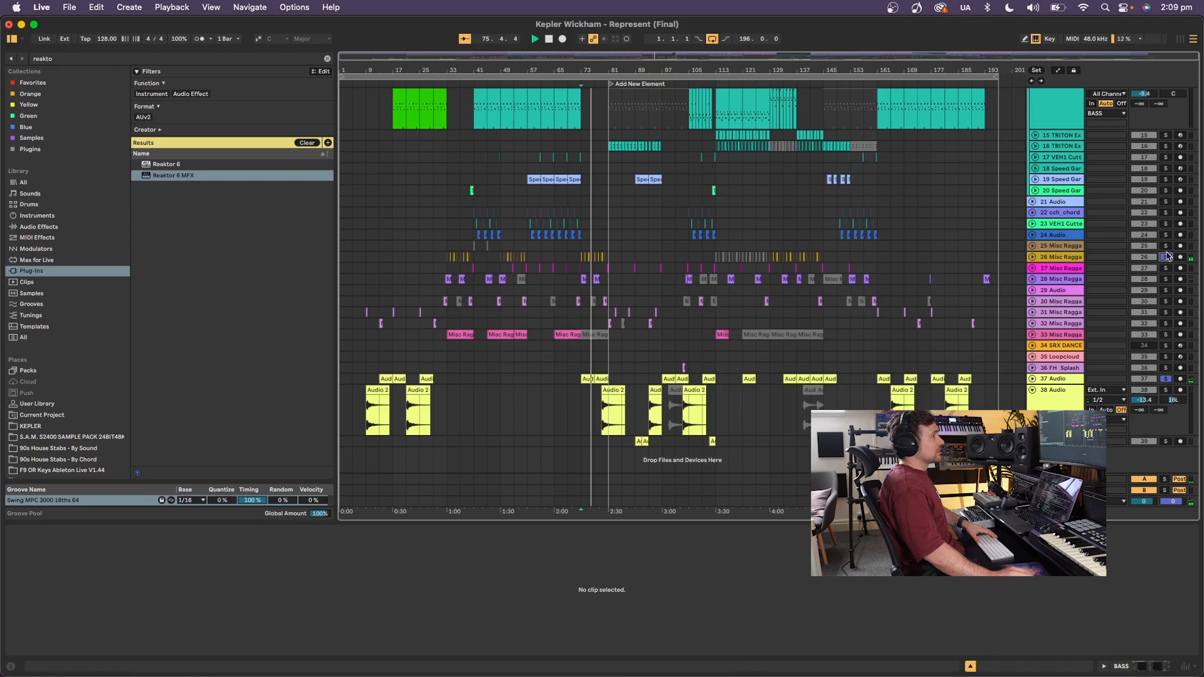
click(1168, 257)
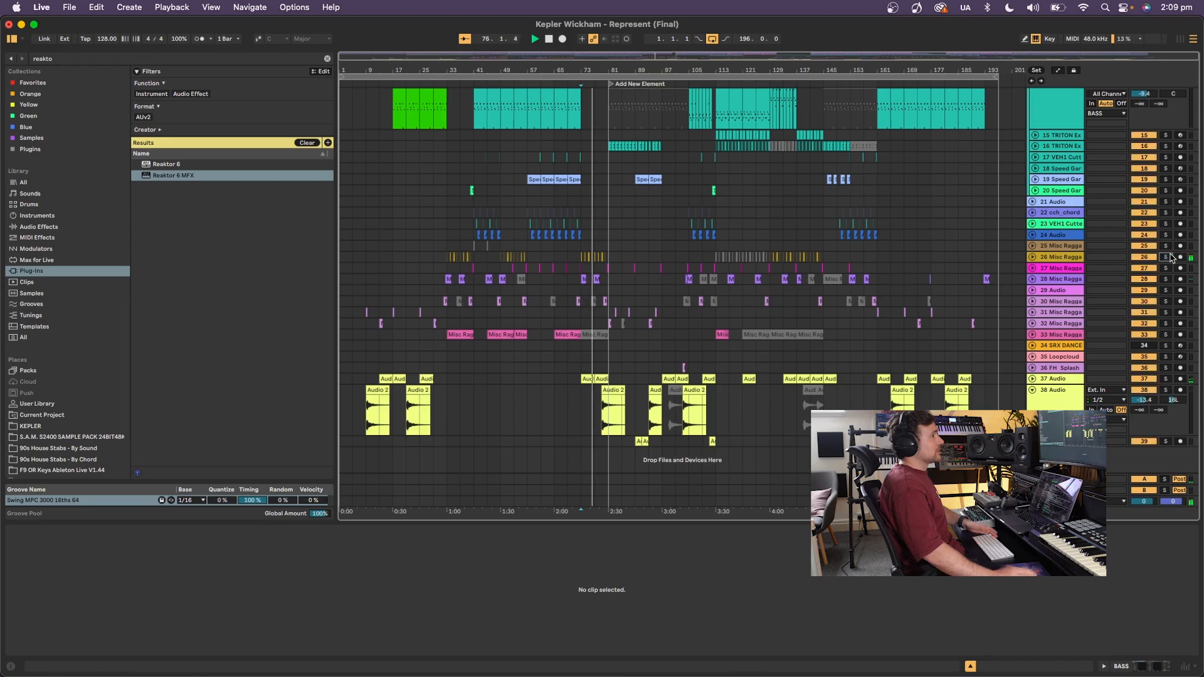
Play the arrangement from the Add New Element marker at bar 81.
click(608, 114)
key(space)
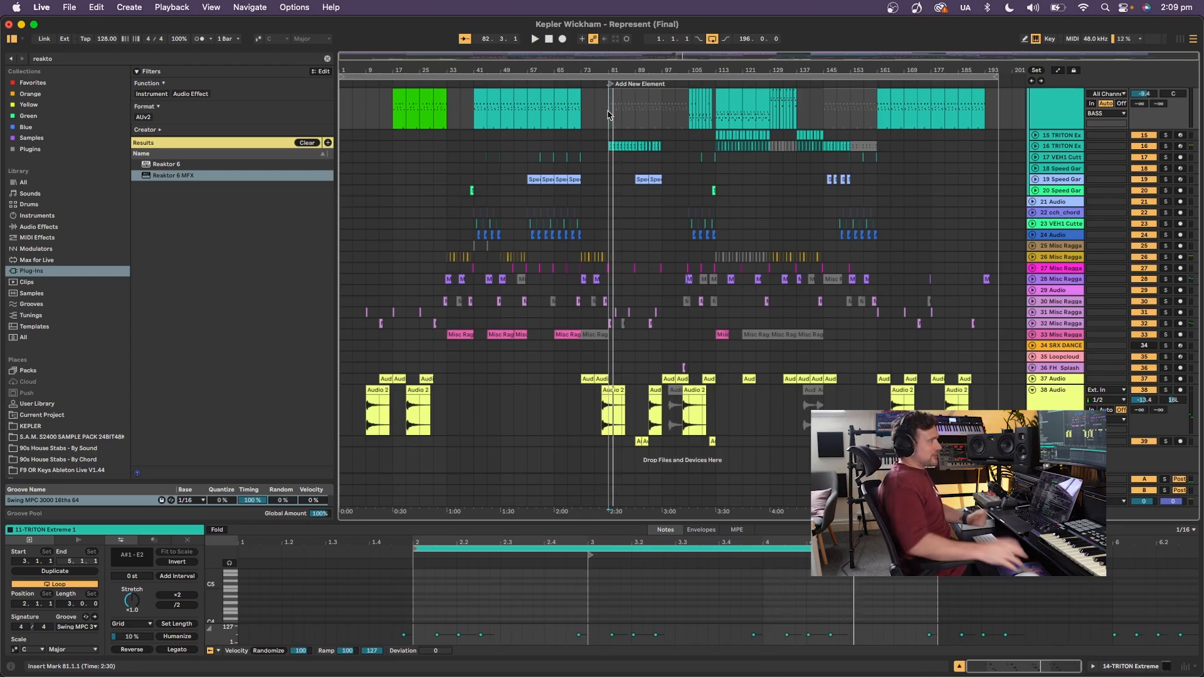
scroll(593, 98, up, 5)
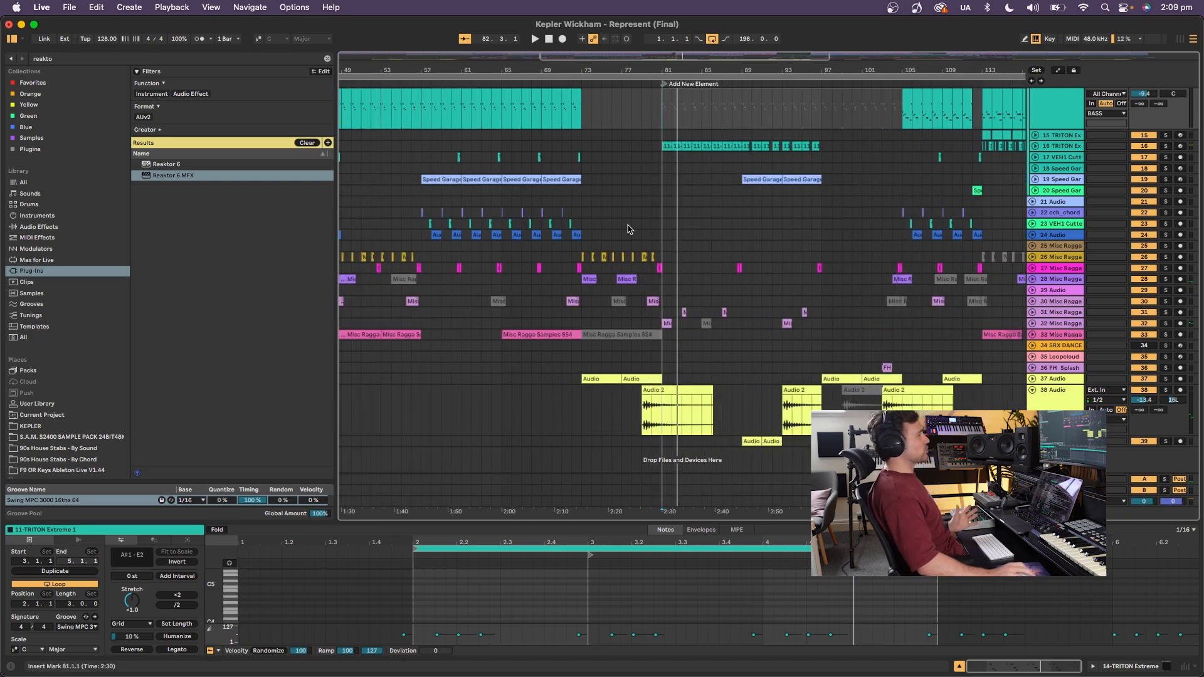
Unfold track 37 Audio, then solo track 28 Misc Ragga Samples 142 and play its clip at bar 73.
click(1032, 379)
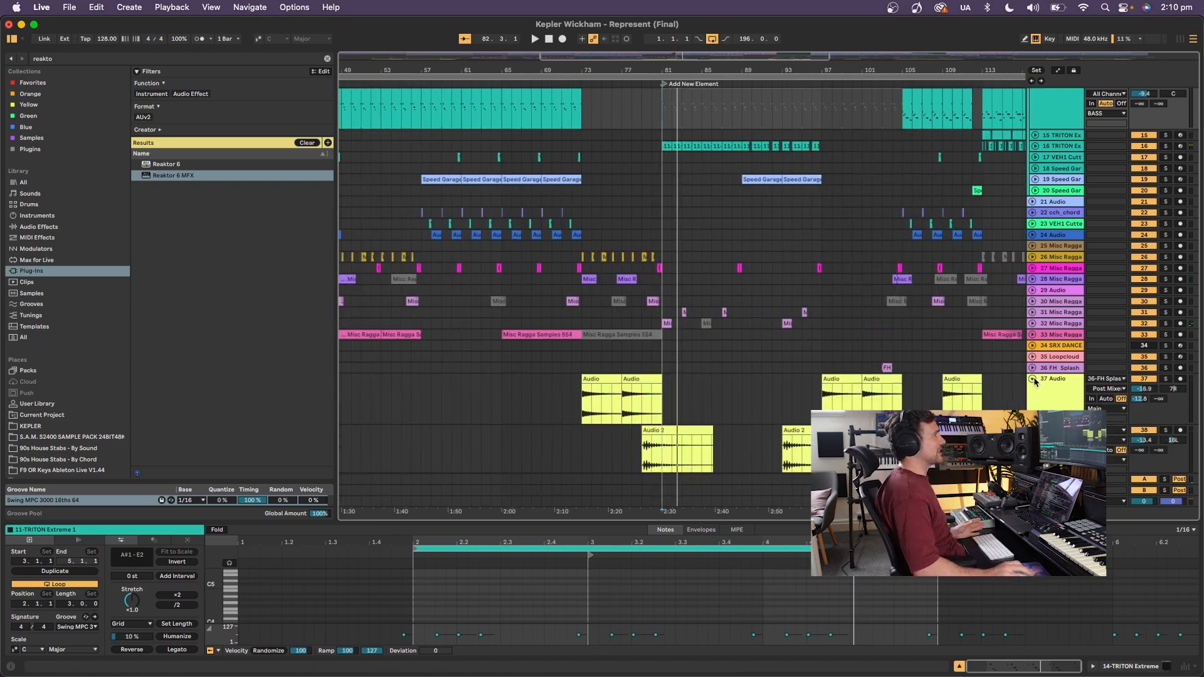
scroll(619, 334, down, 2)
click(591, 239)
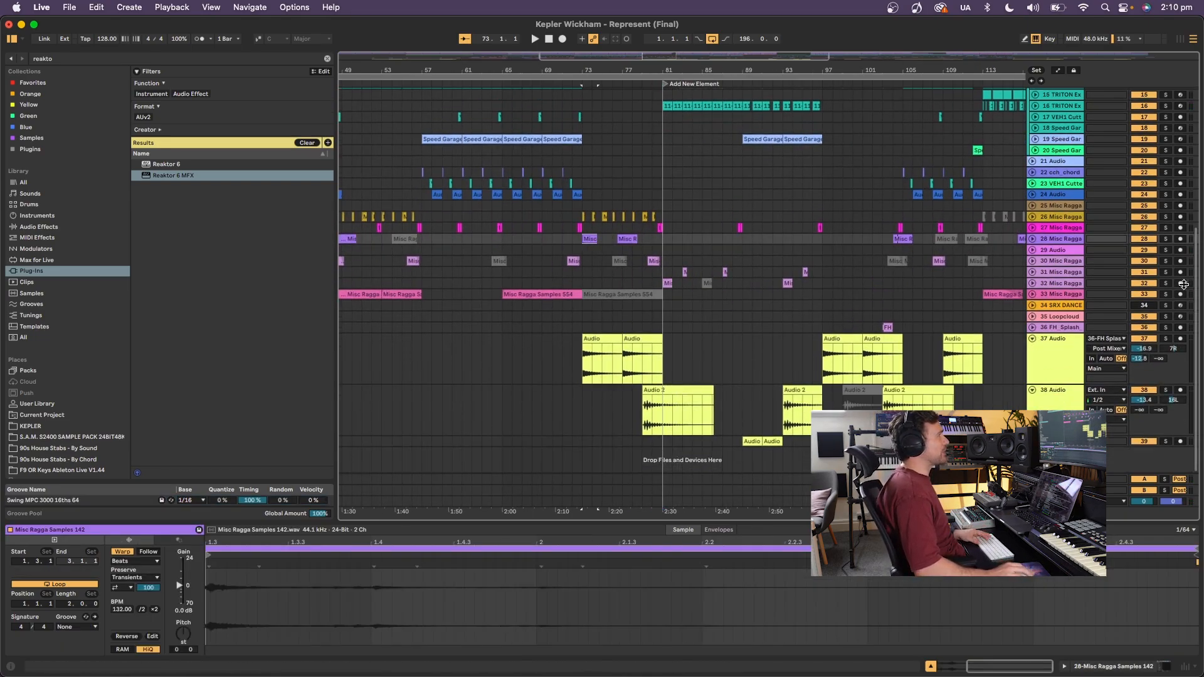
click(1165, 239)
key(space)
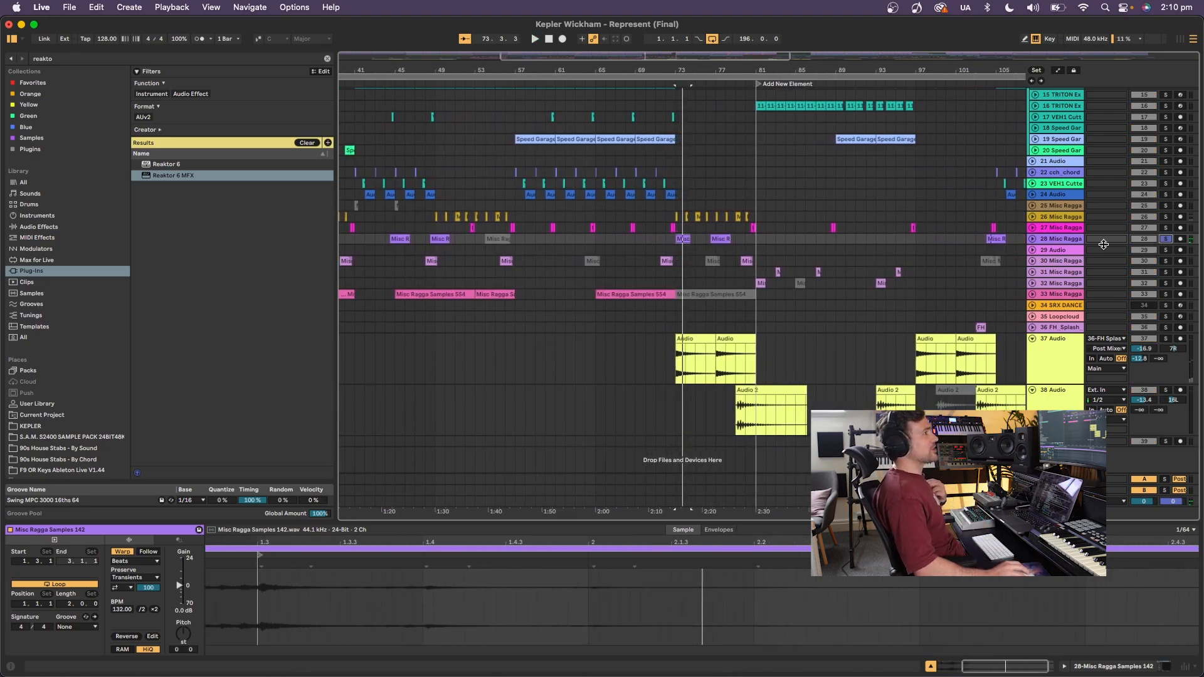
Solo track 37 Audio and track 38 Audio, playing the first Audio clip at bar 73 and the Audio 2 clip at bar 79.
click(709, 364)
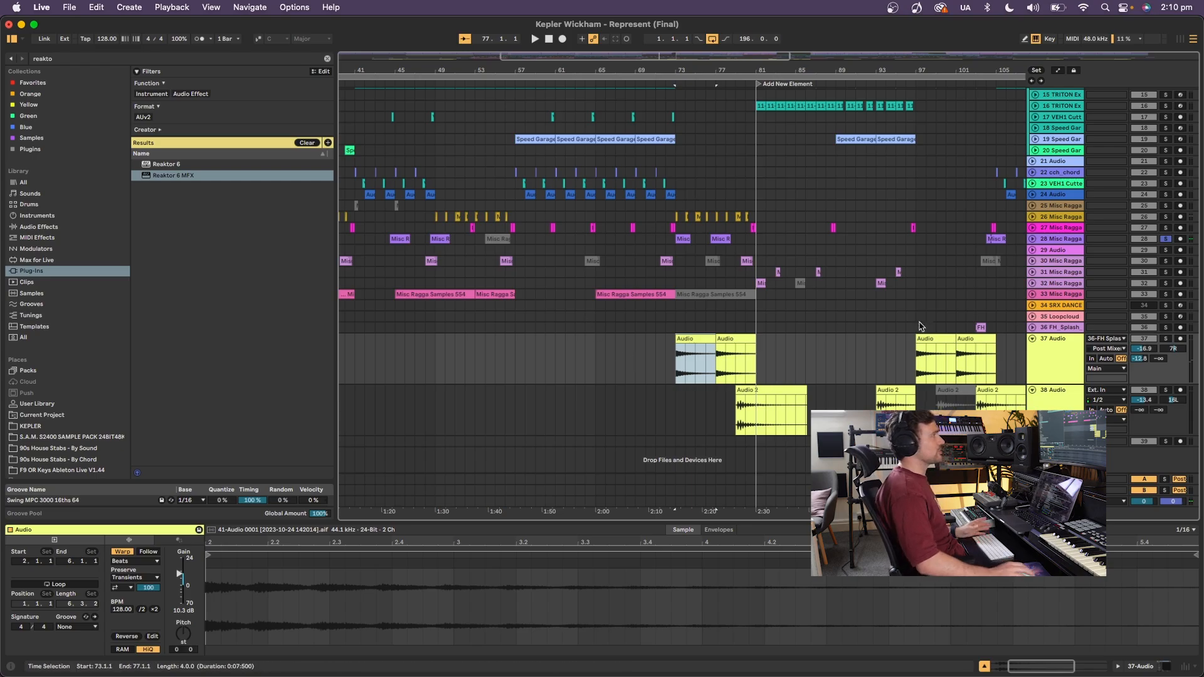
click(1164, 341)
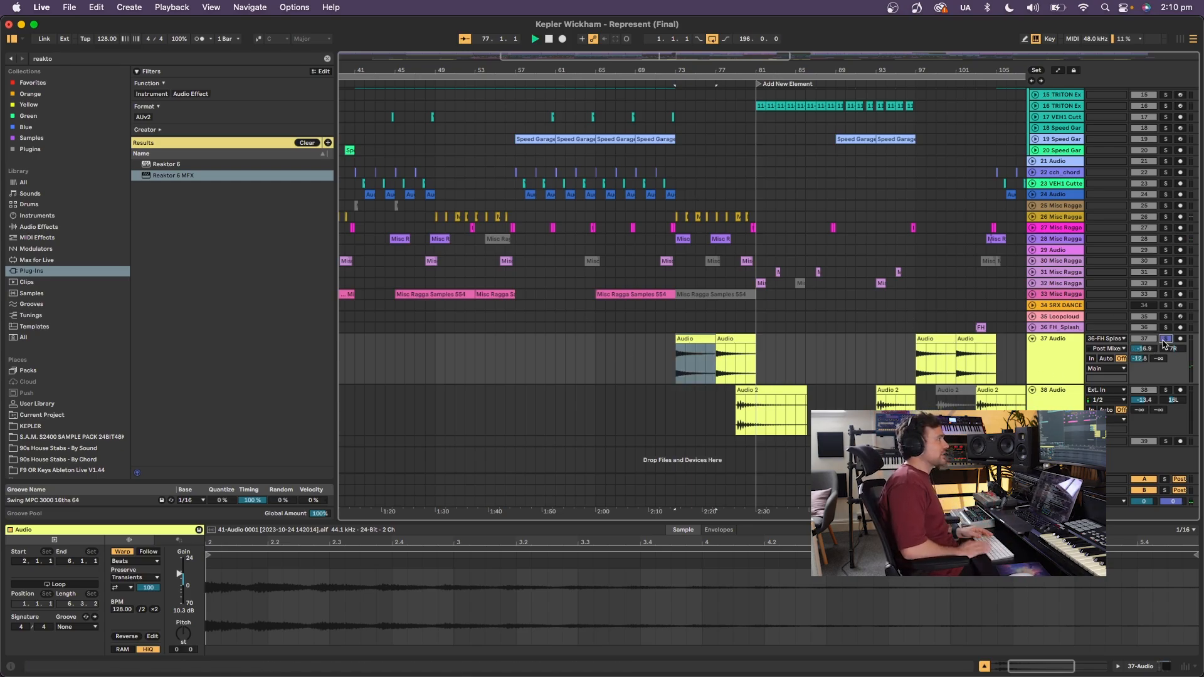
click(1141, 390)
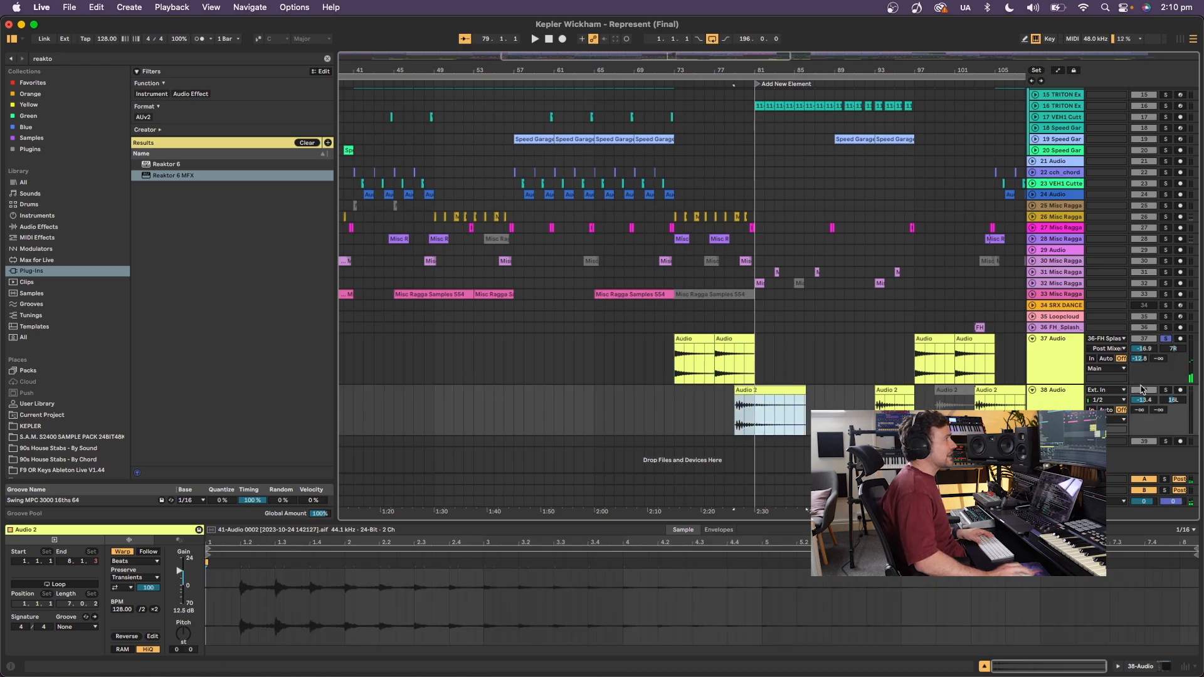
click(1165, 391)
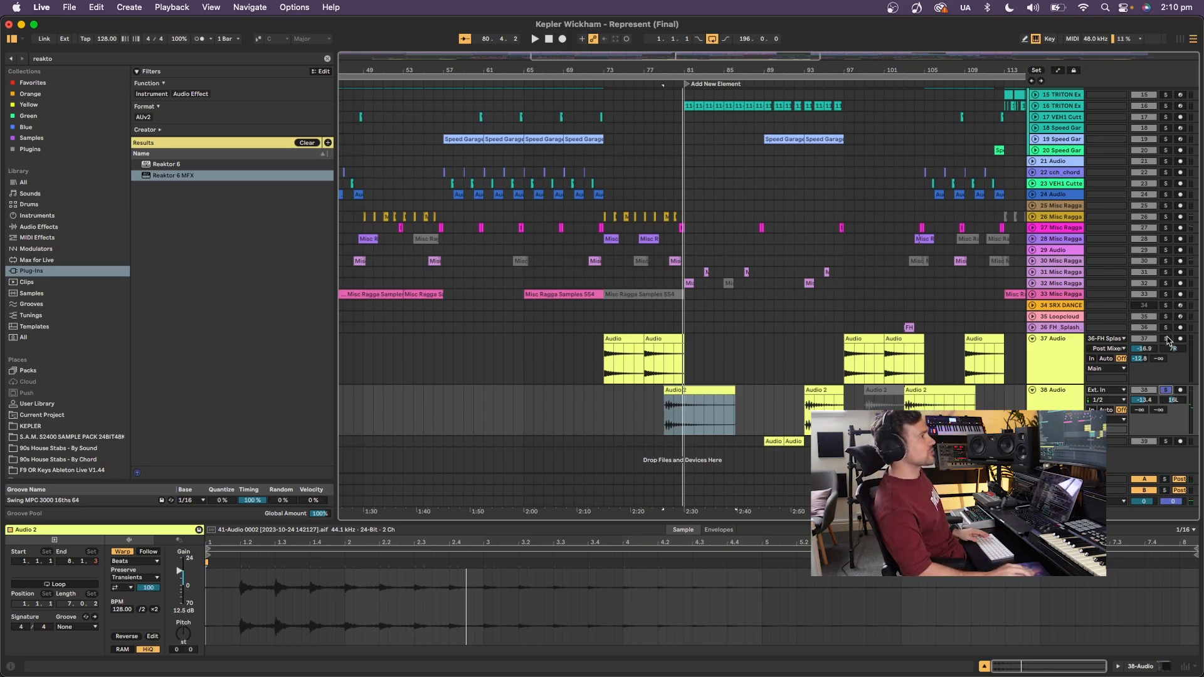
click(627, 344)
key(space)
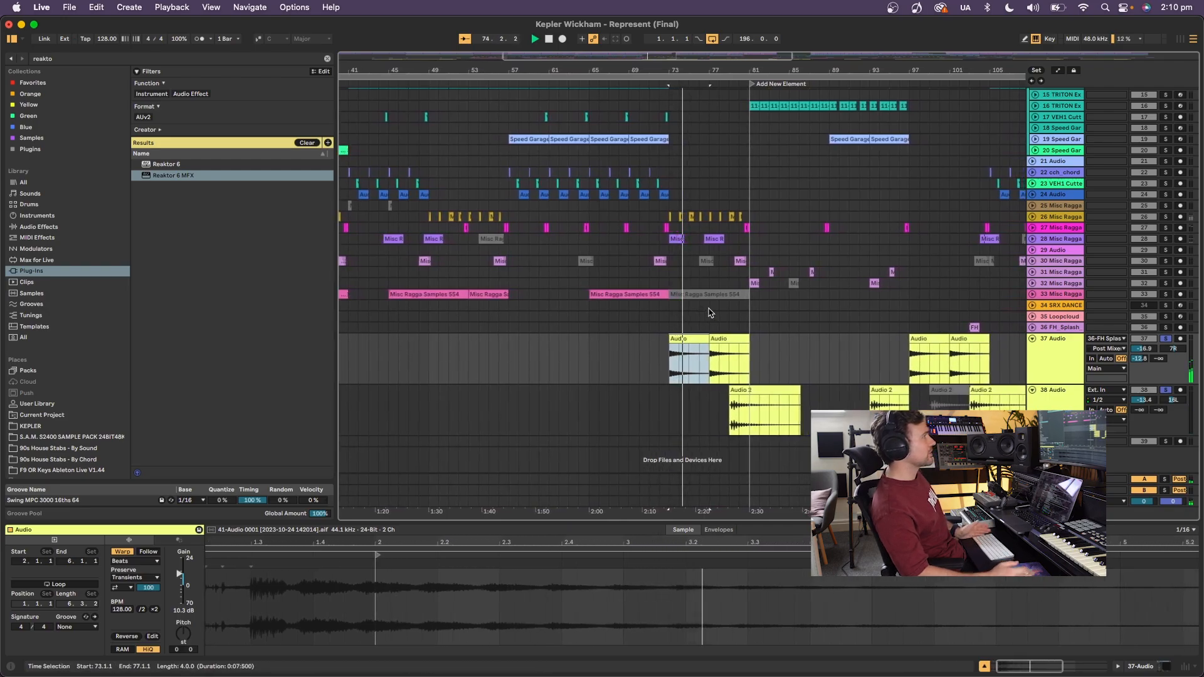
Solo track 30 Misc Ragga and play its Misc Ragga Samples 732 clip just before bar 73.
click(655, 263)
key(space)
click(1165, 261)
key(space)
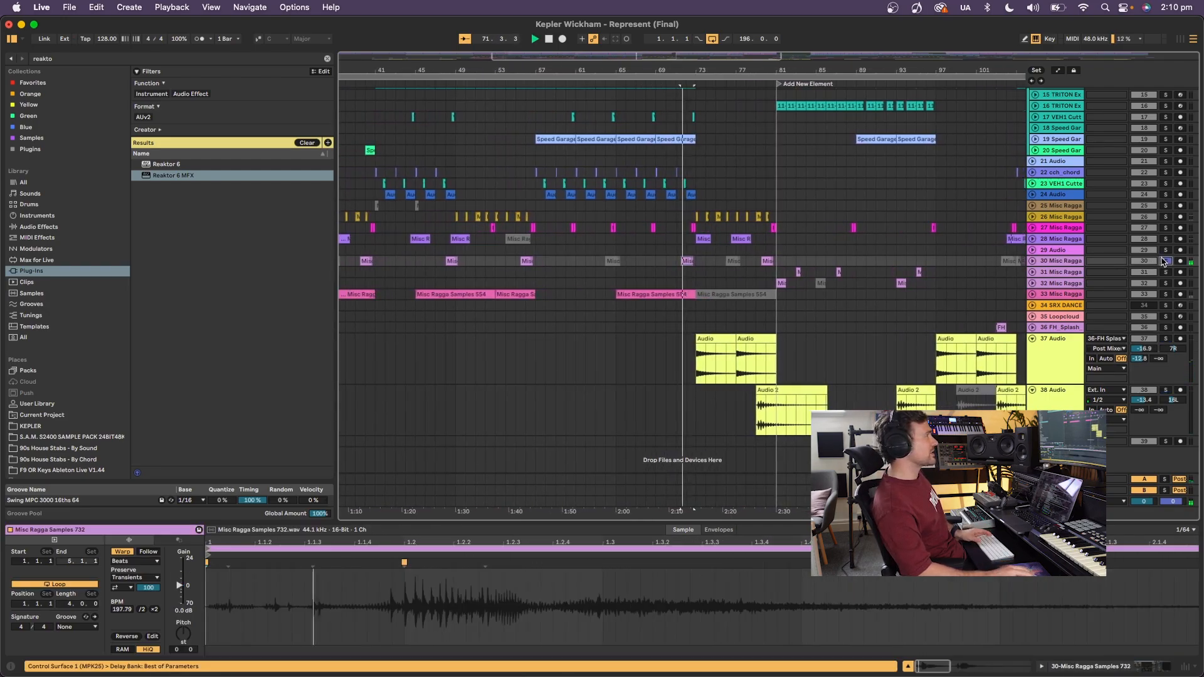
Solo track 37 Audio and play its first clip at bar 73 again.
click(710, 339)
key(space)
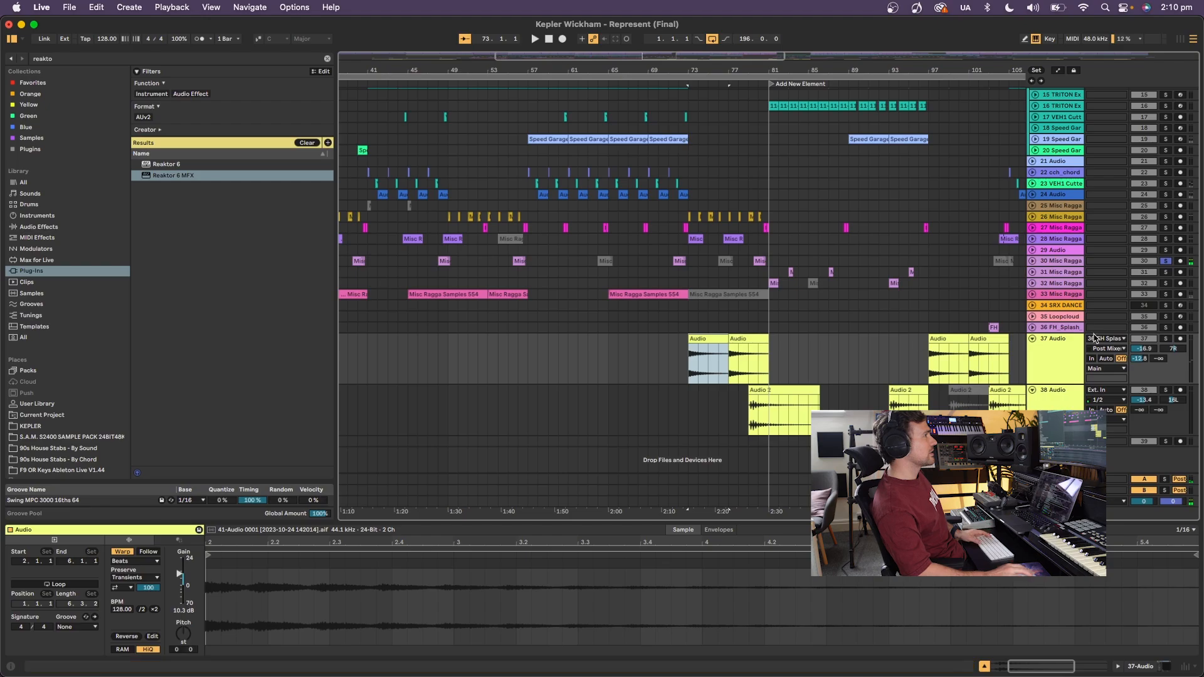
click(1166, 339)
key(space)
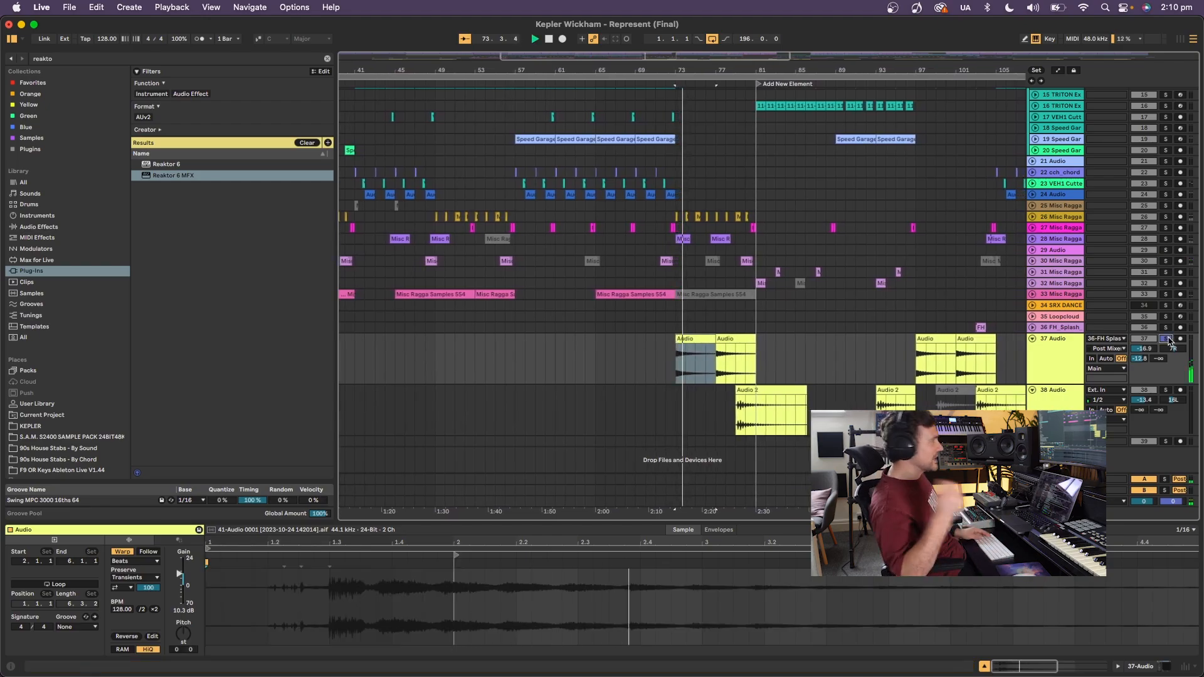
key(space)
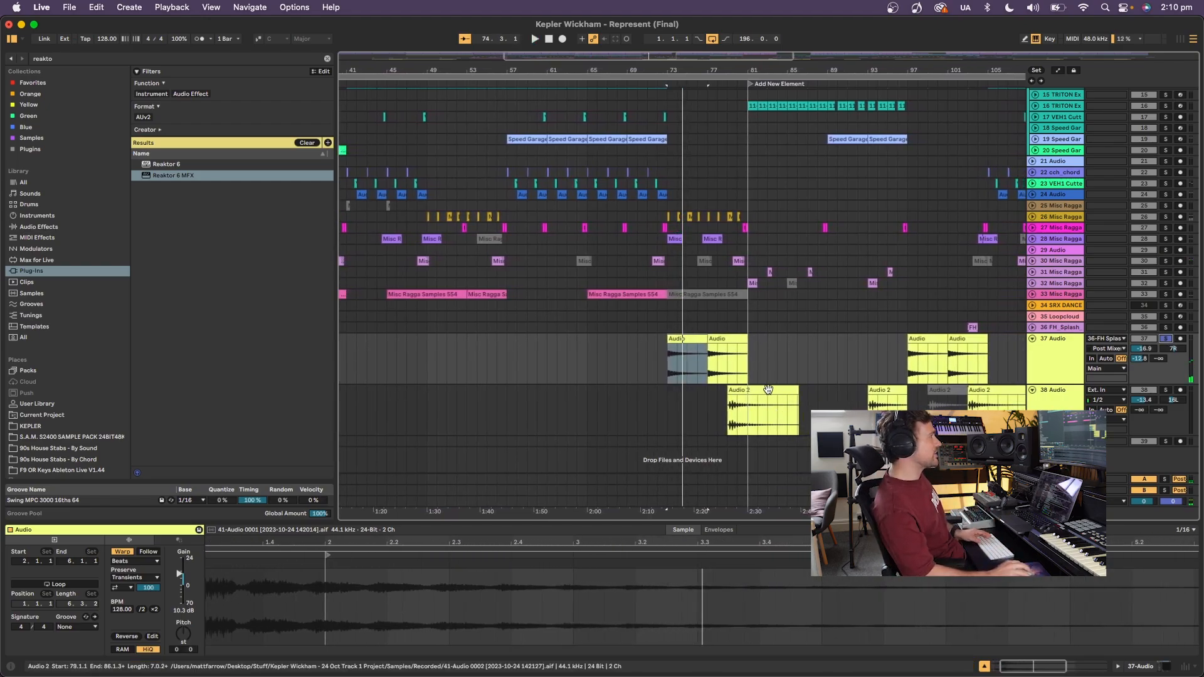
Play the Audio 2 clip on track 38, solo and play track 39's clip at bar 89, and unfold track 39.
click(768, 390)
key(space)
click(1125, 443)
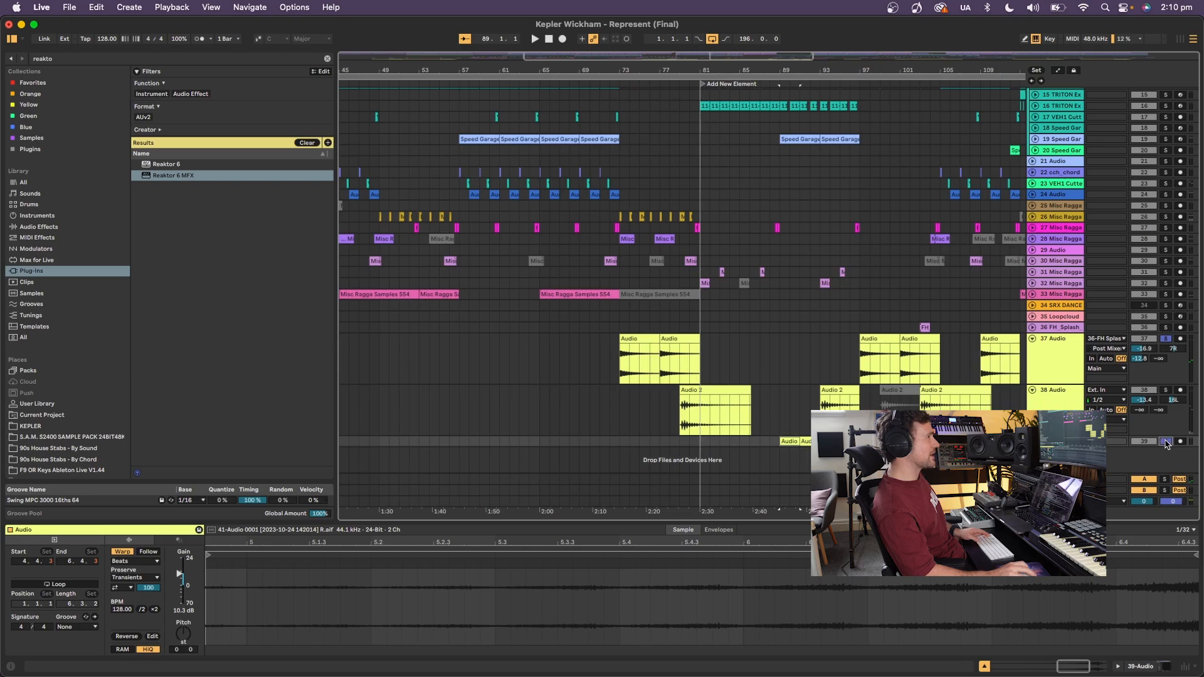
key(space)
click(1032, 442)
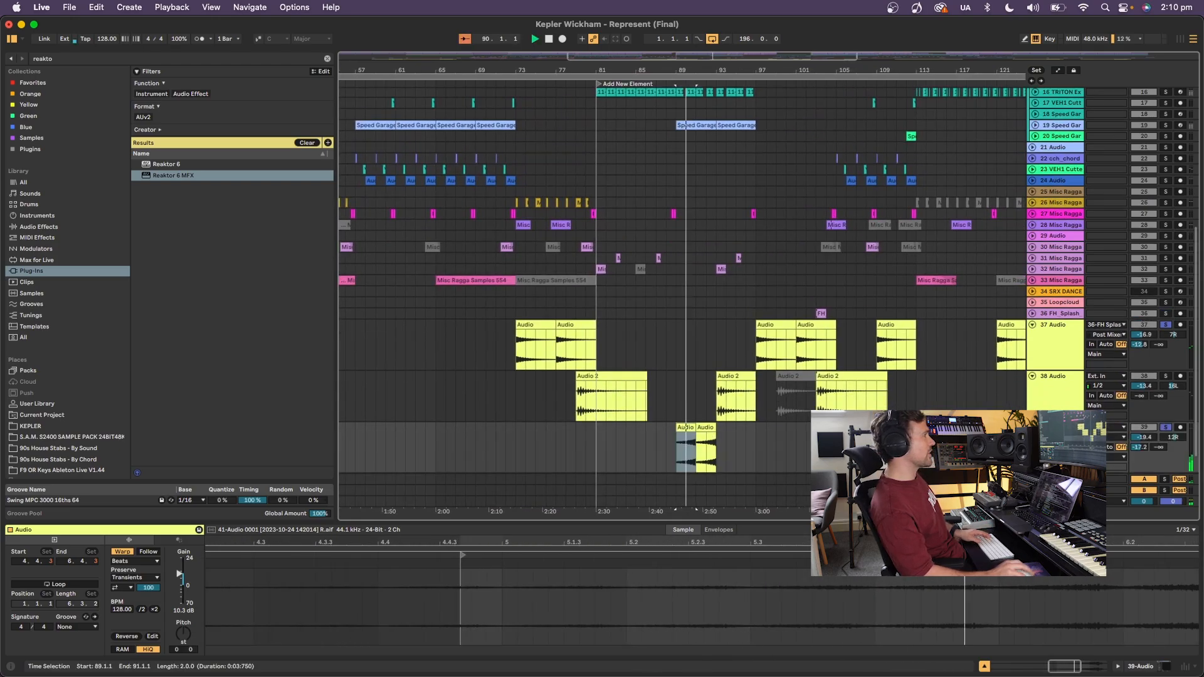
Clear the solos and keep playing the full arrangement to bar 94 while reviewing the audio clips on tracks 37 to 39.
click(1167, 428)
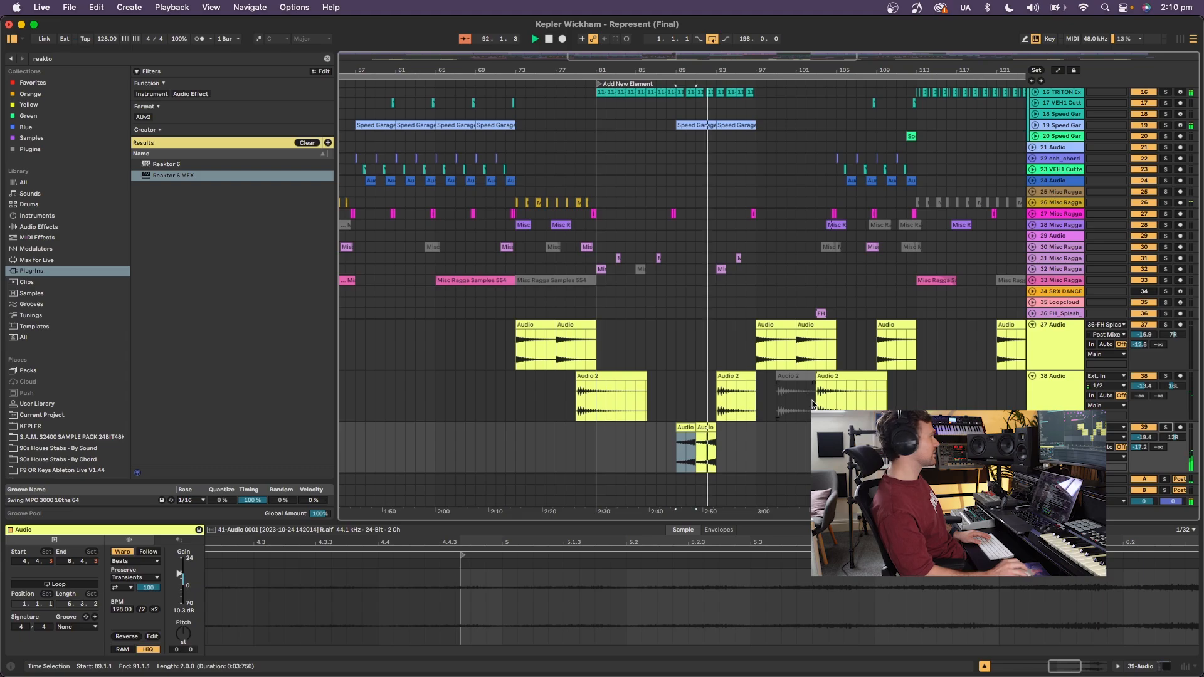
click(735, 388)
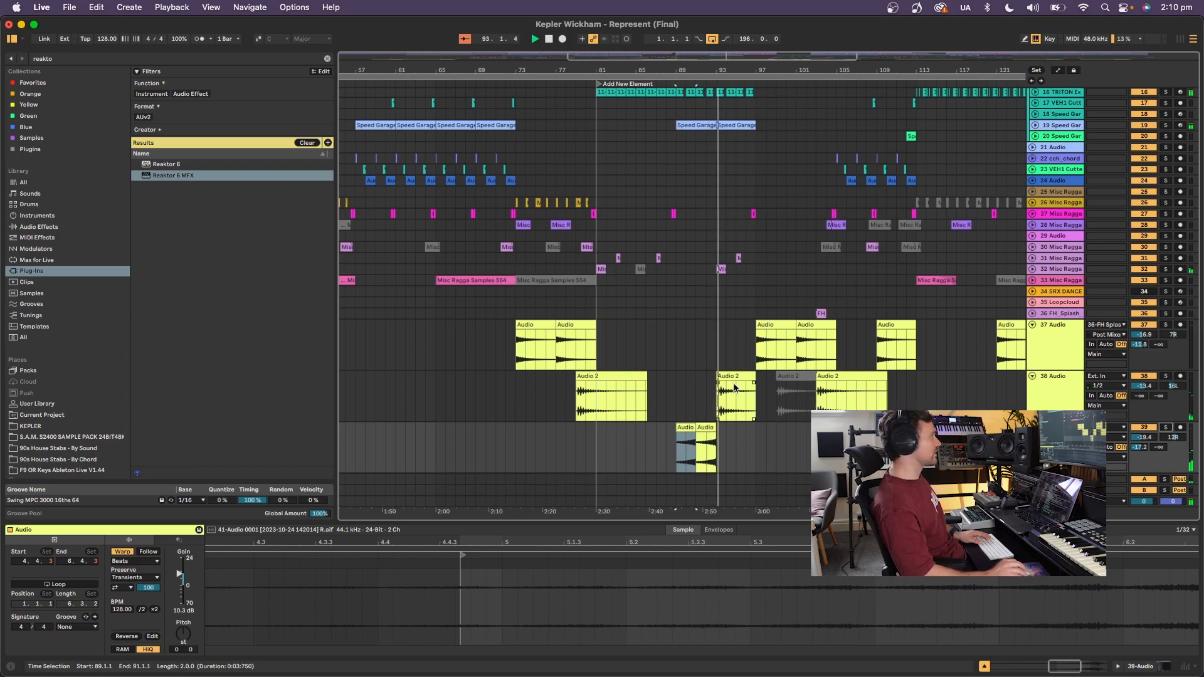
click(767, 396)
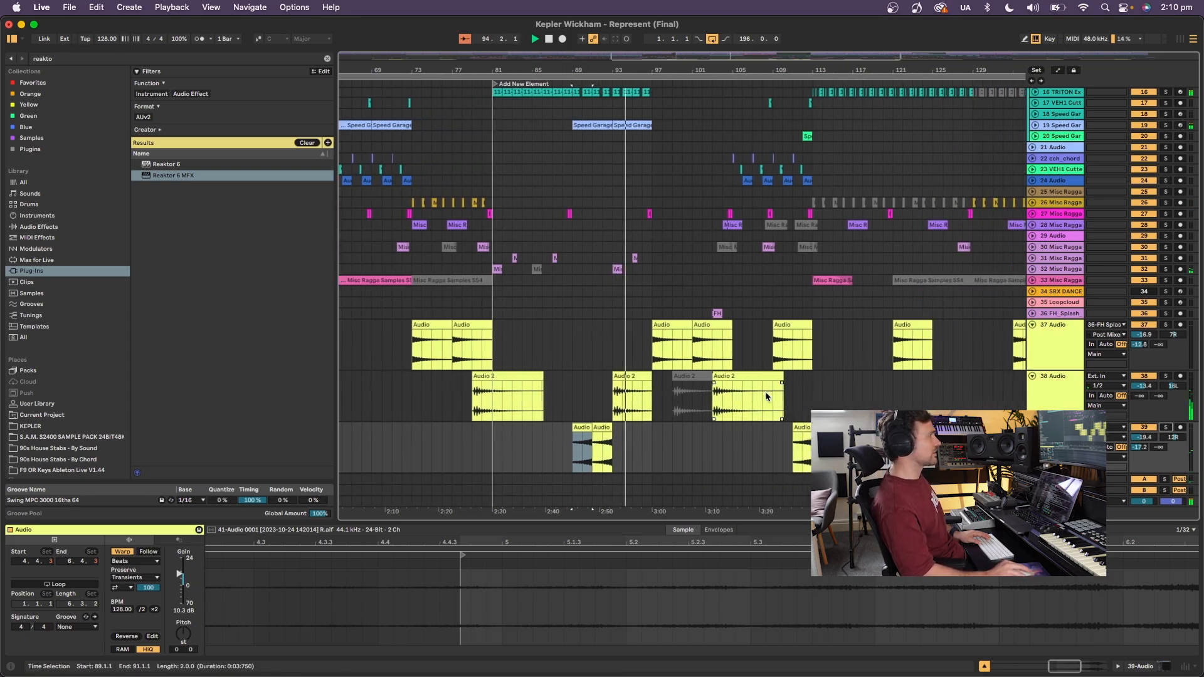
click(824, 352)
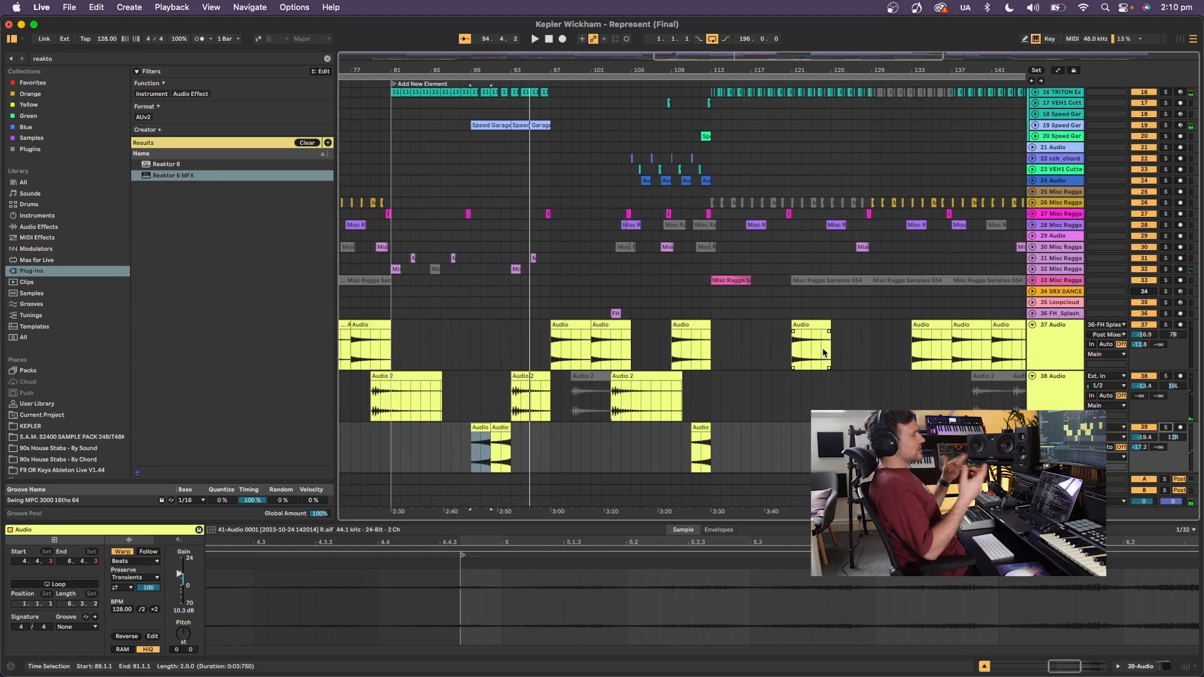